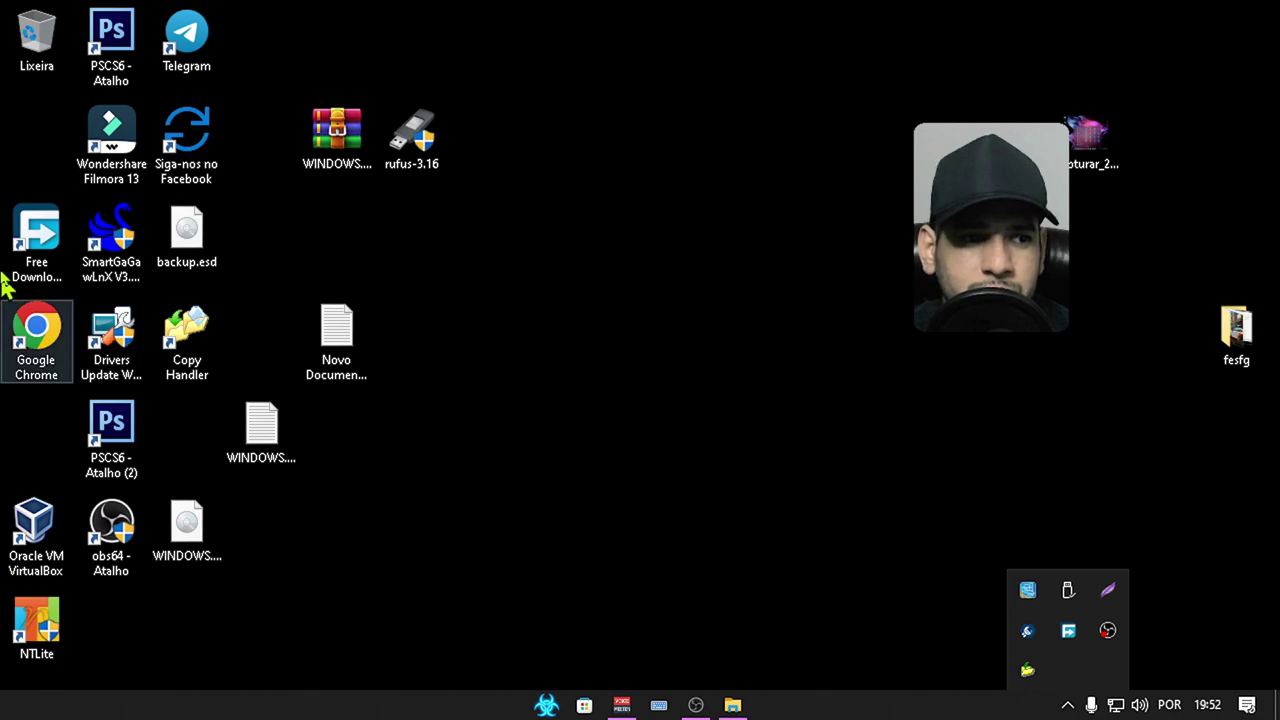
click(118, 160)
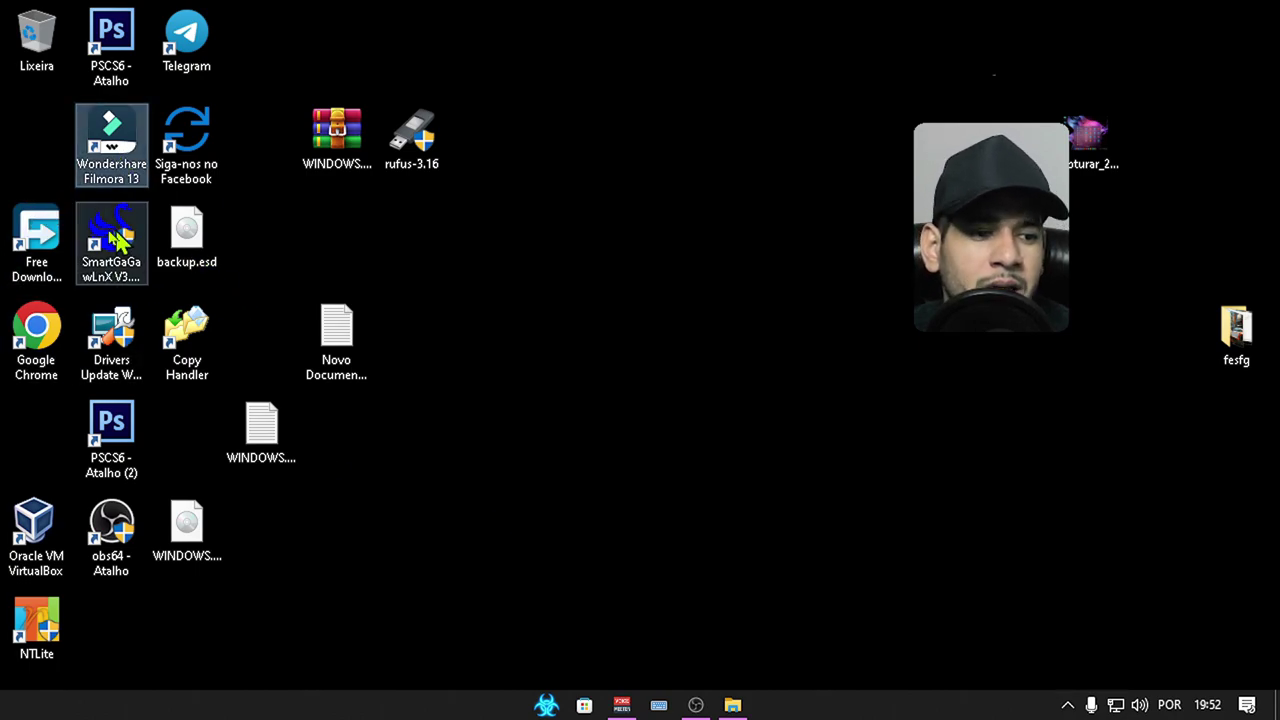
click(174, 40)
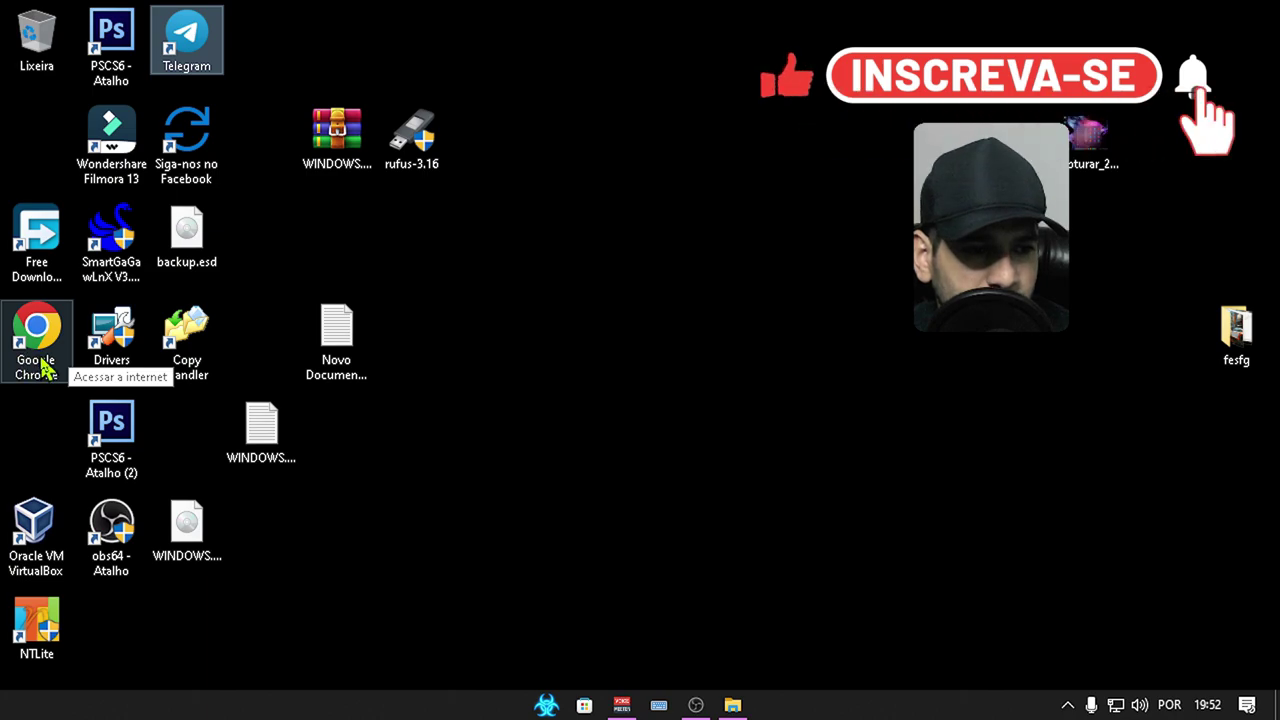
click(28, 362)
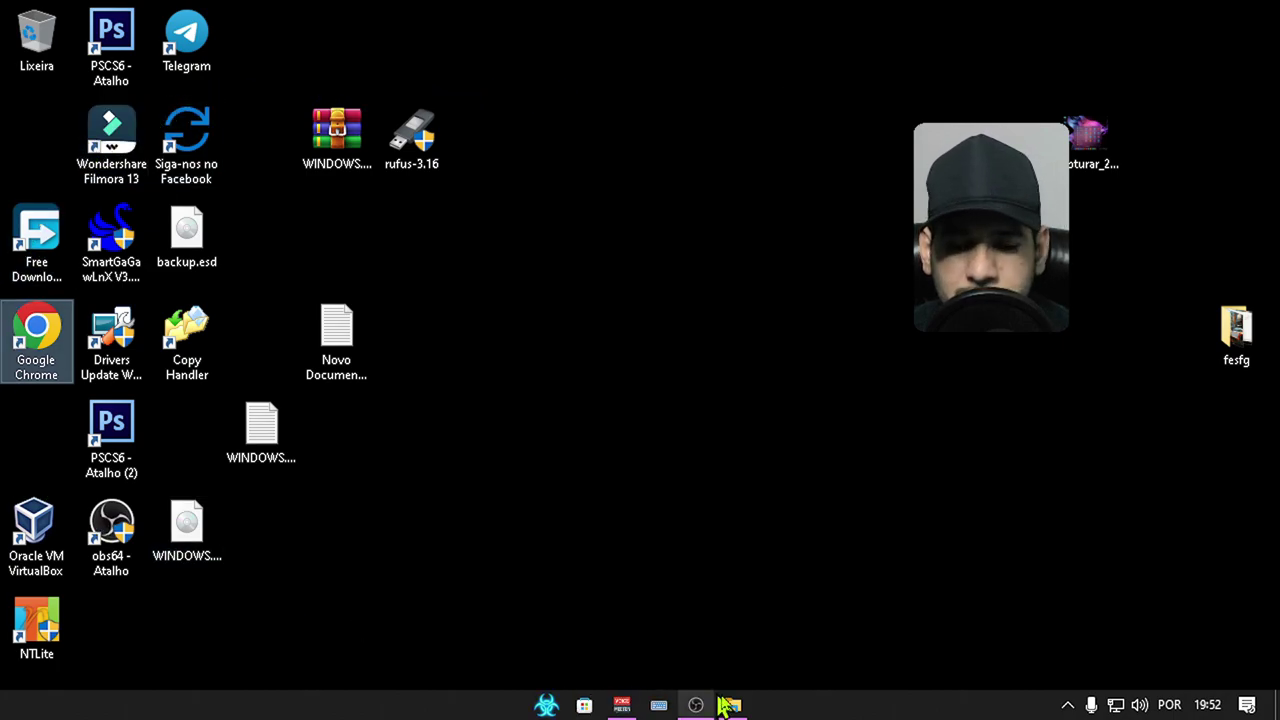
Step: Look up the ARMAZENAMENTO archive in the DOWLOADS2 folder on drive D:, and minimize the folder window
click(733, 705)
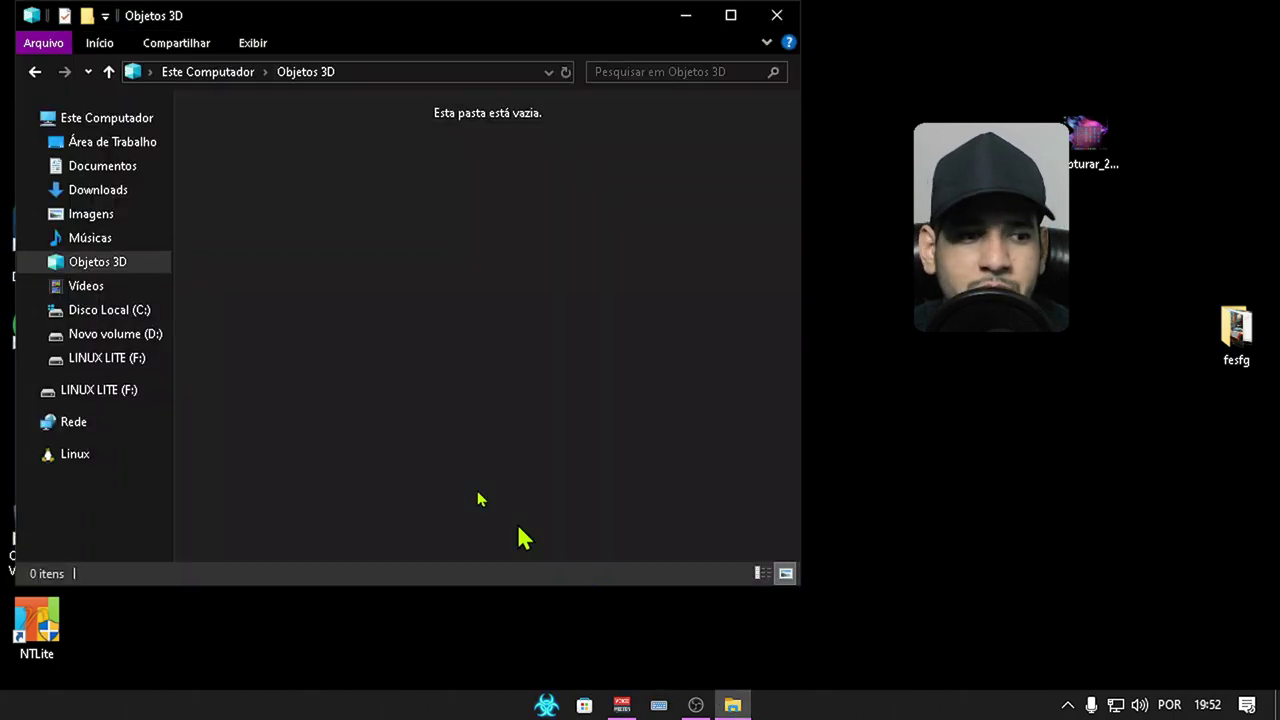
click(143, 335)
click(246, 137)
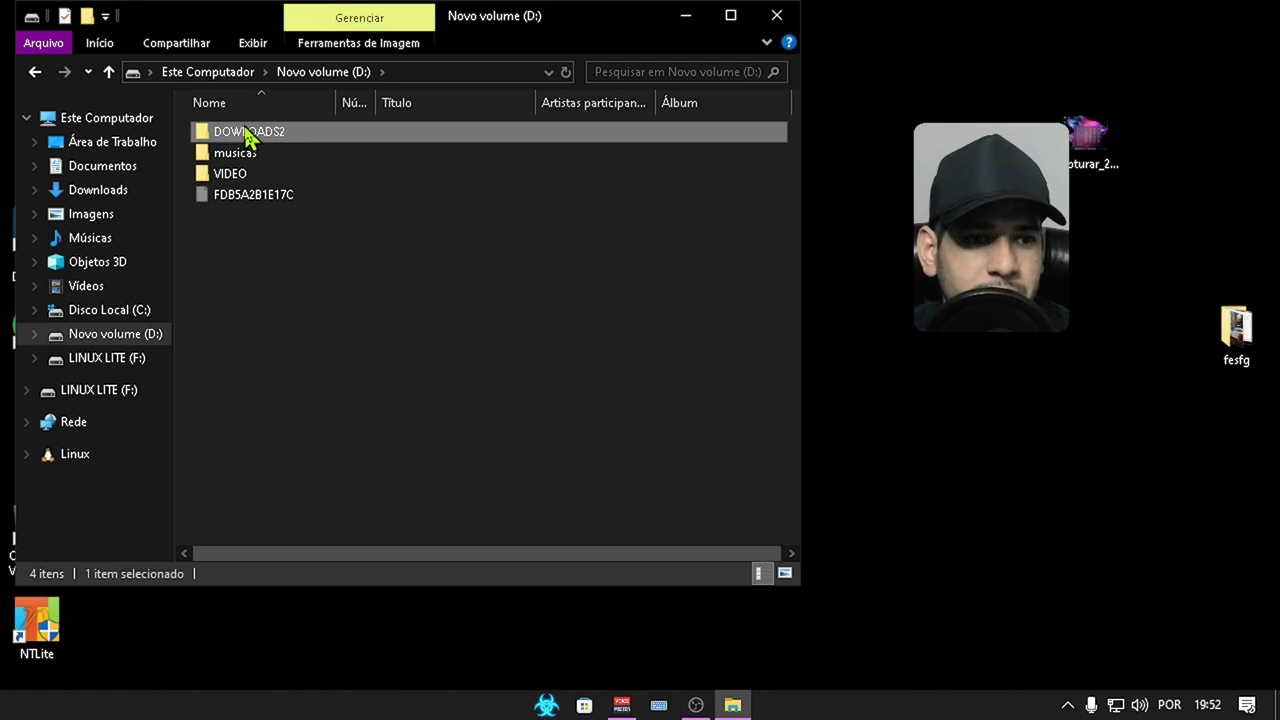
double_click(316, 143)
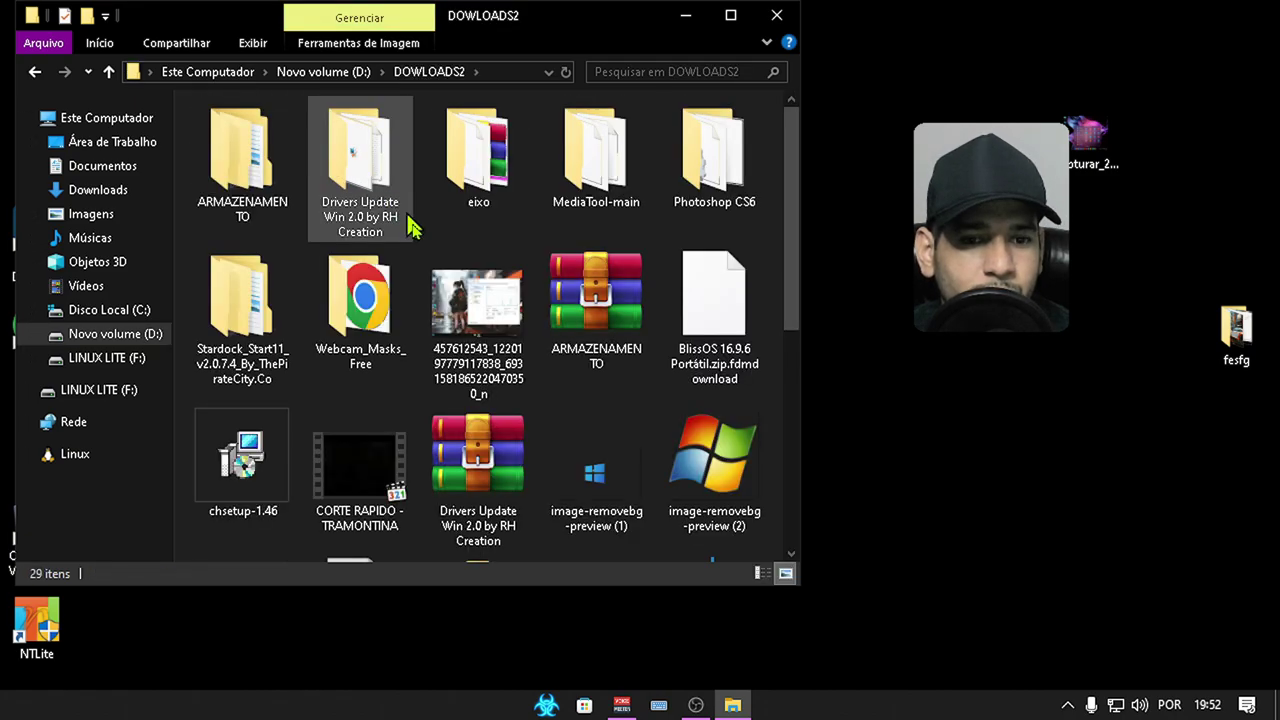
click(608, 350)
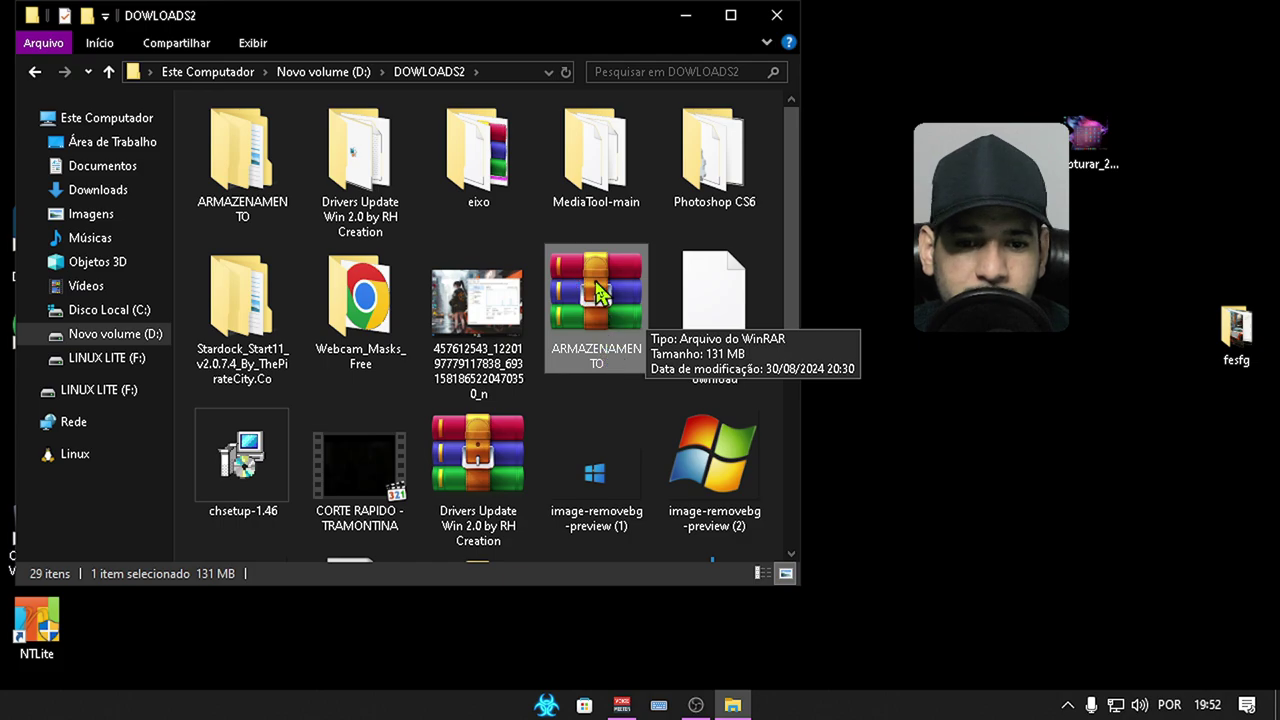
click(685, 15)
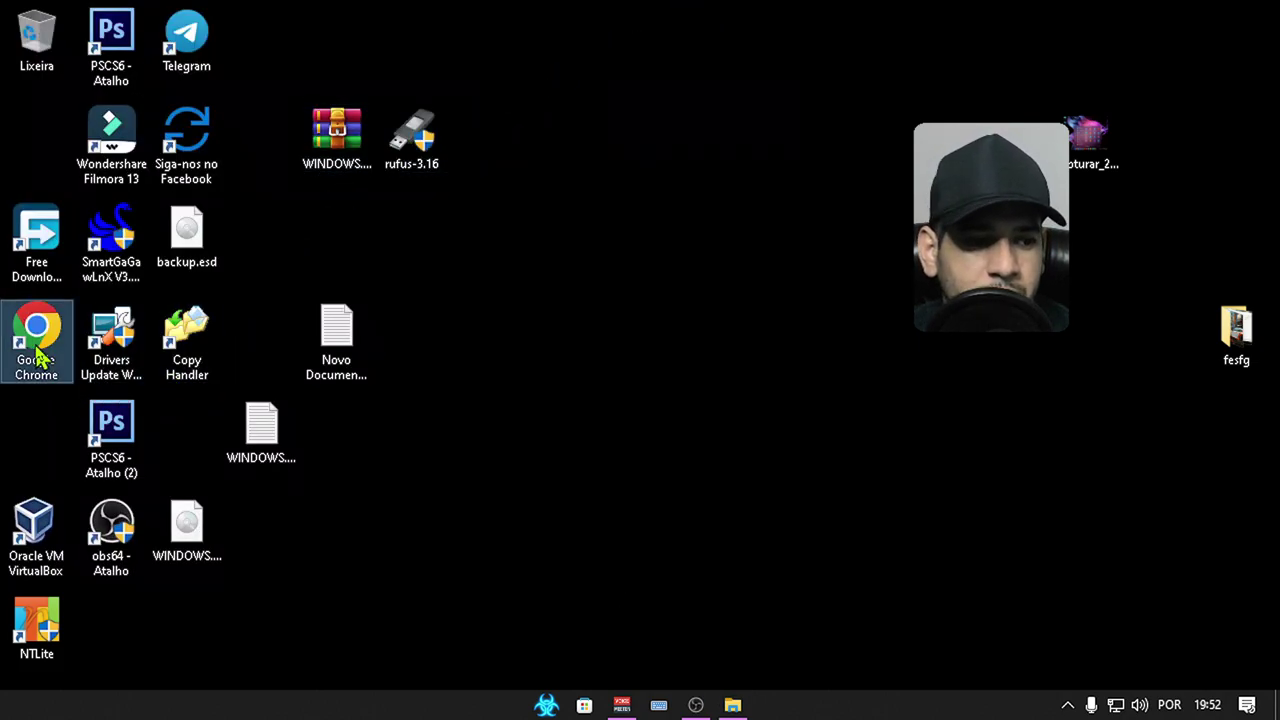
Step: Switch to Google Chrome, search for "winrar brasil" and open the download page of the official Brazilian distributor
double_click(38, 352)
click(342, 58)
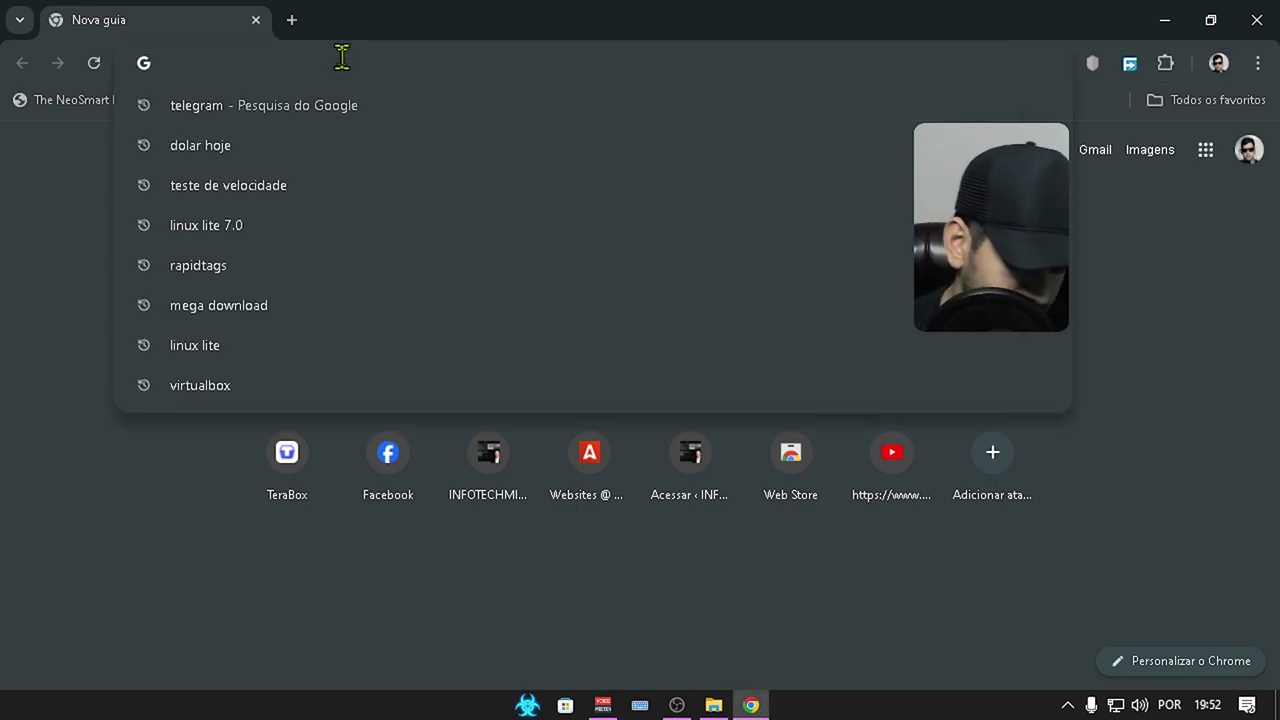
text(winrarr)
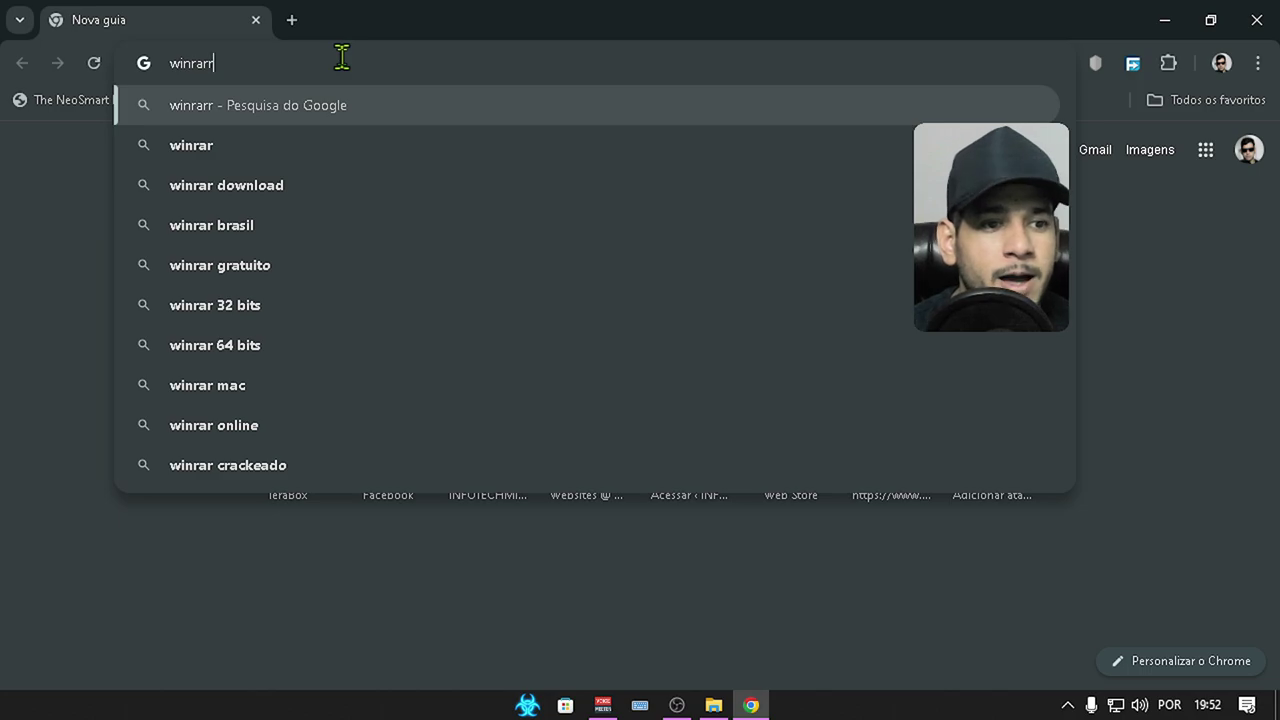
click(168, 220)
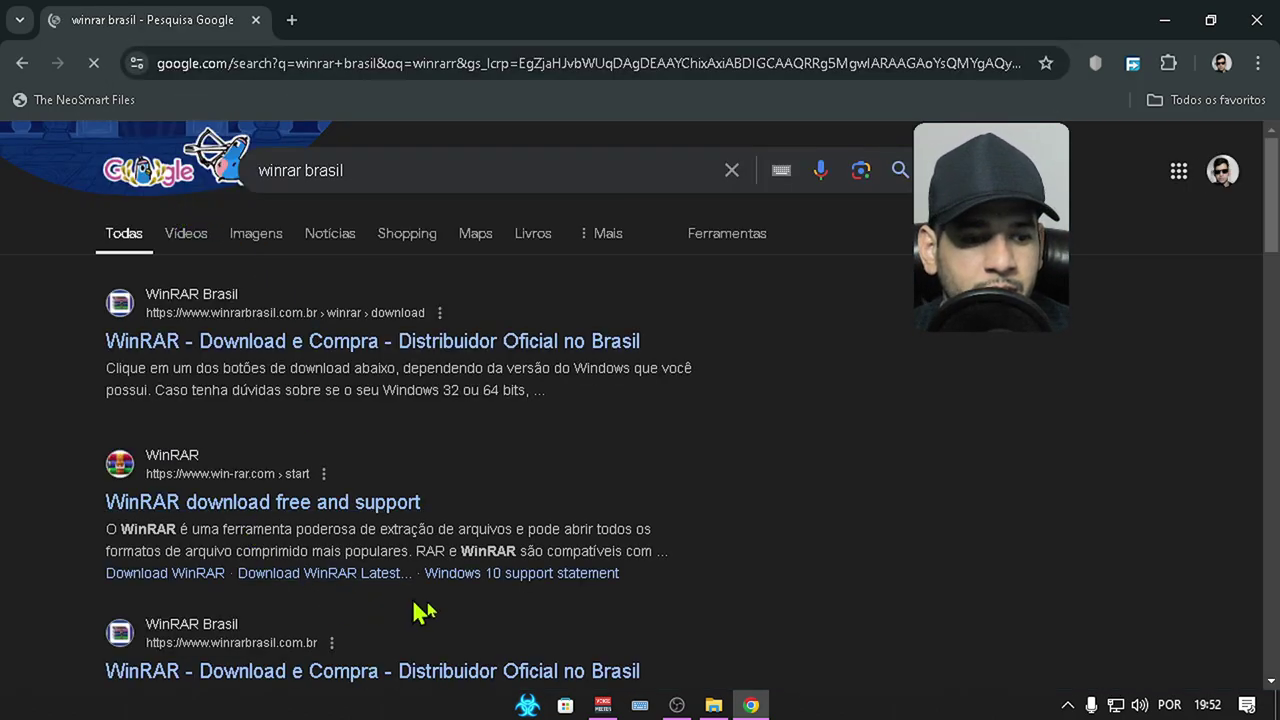
click(412, 346)
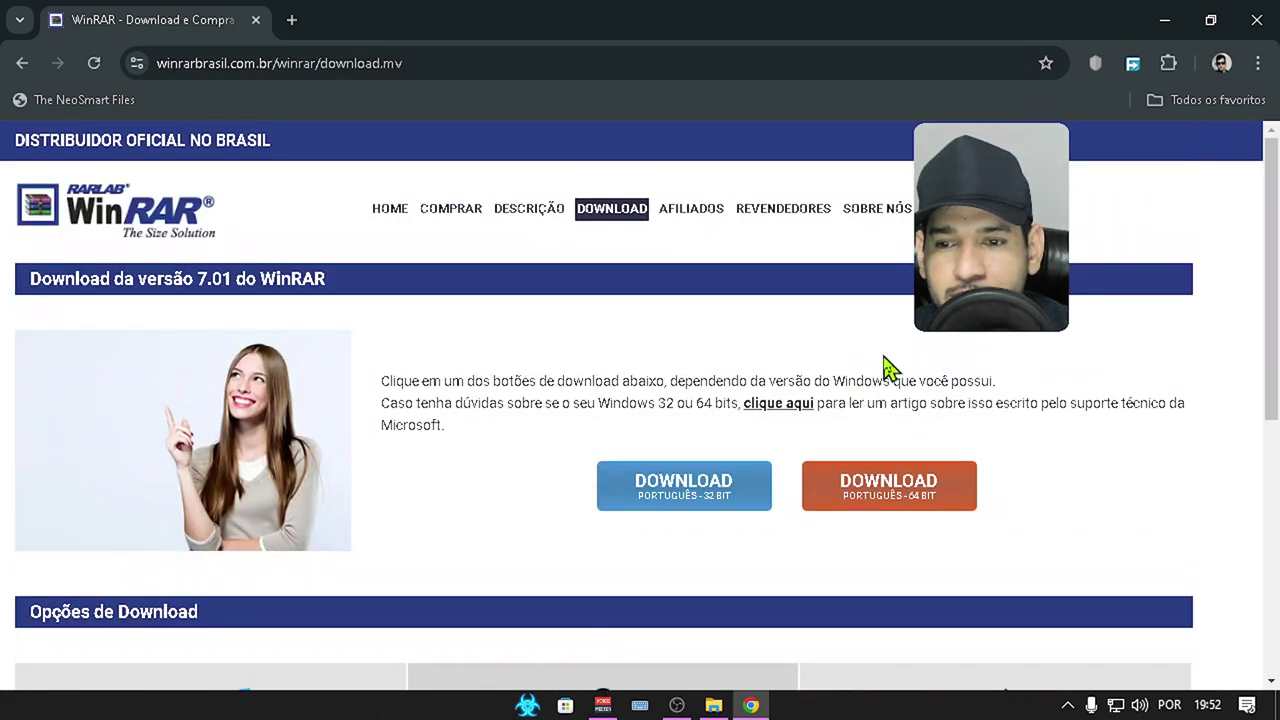
Step: Download the Portuguese 64-bit WinRAR installer winrar-x64-701br.exe to D:\DOWLOADS2 and show it in its folder
click(890, 503)
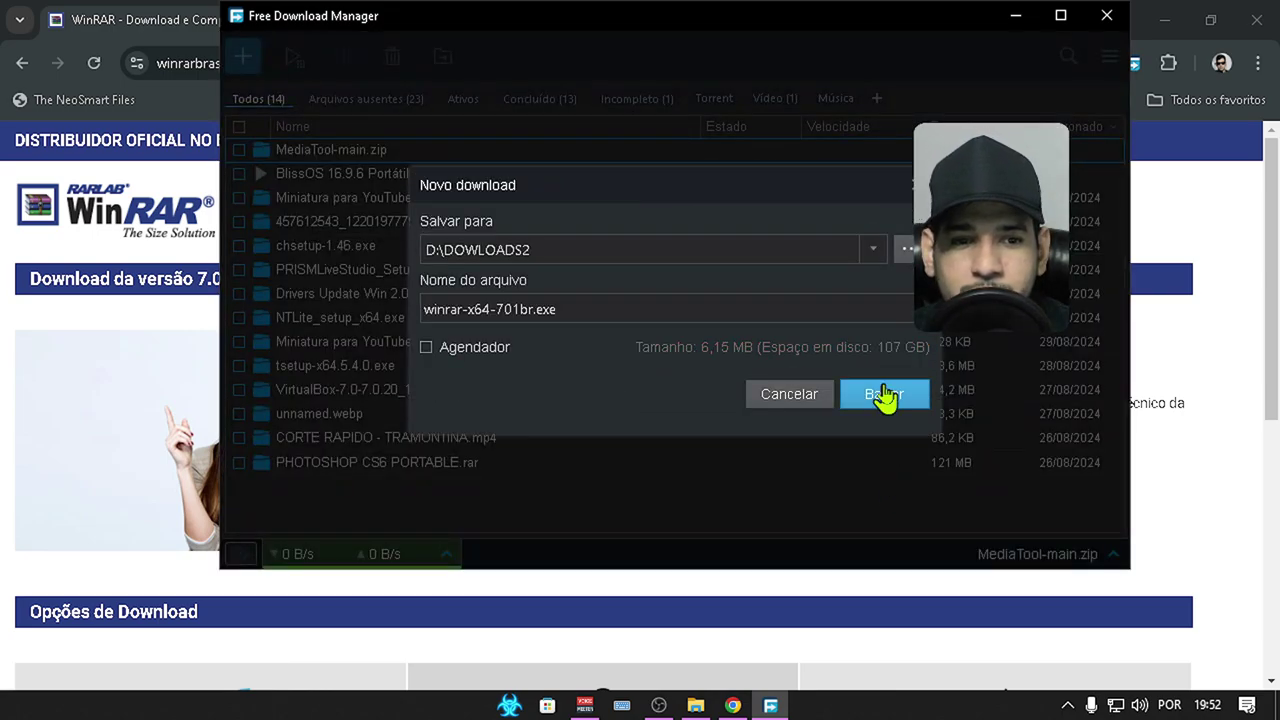
click(884, 396)
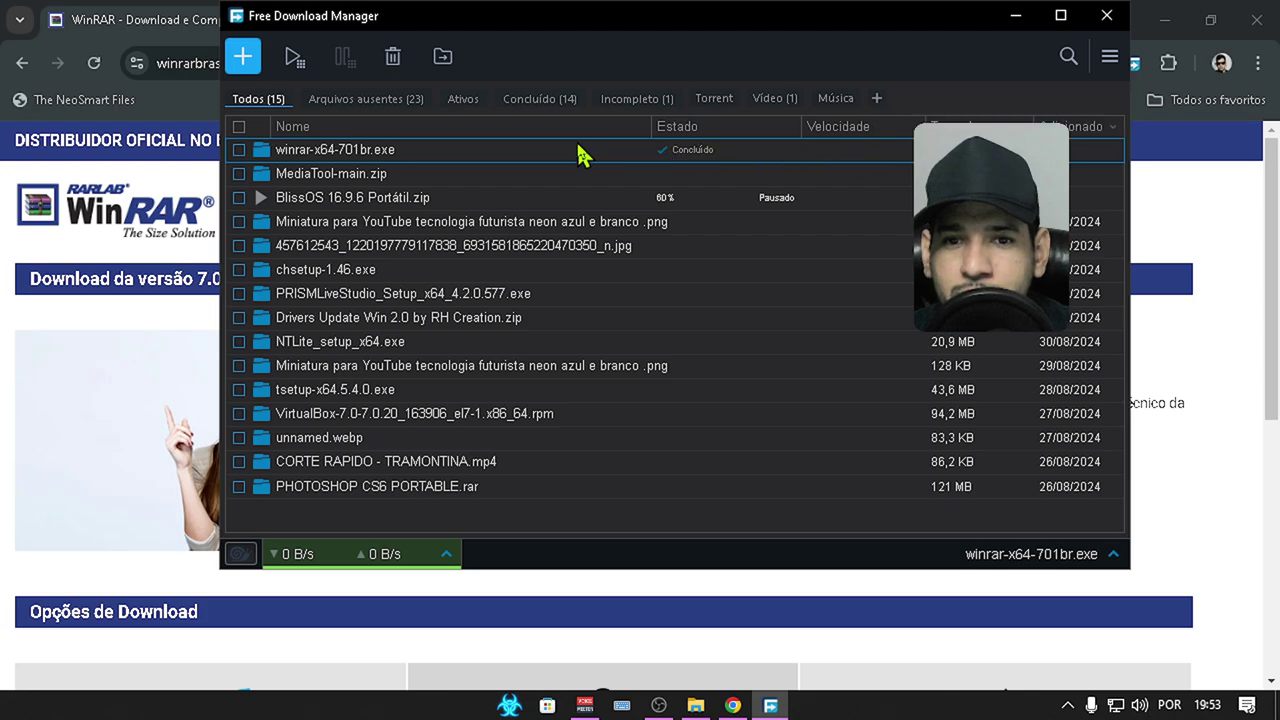
click(262, 150)
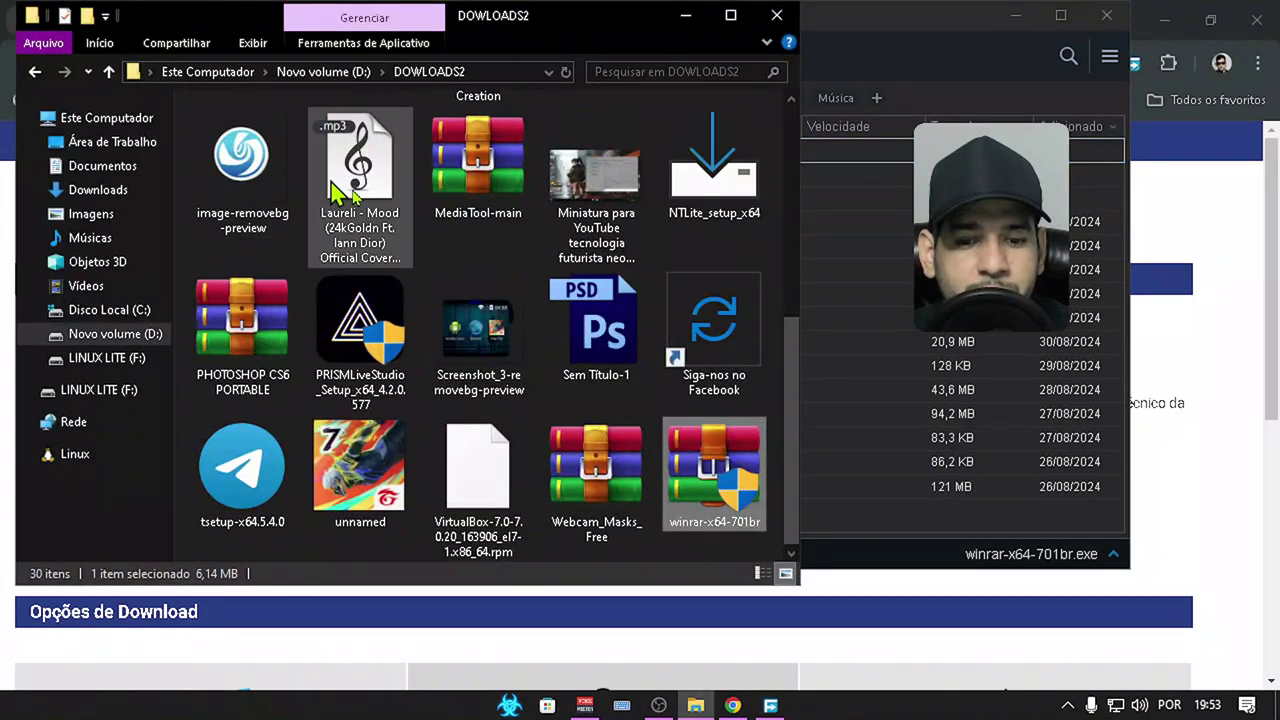
Step: Run the winrar-x64-701br installer and install WinRAR in C:\Program Files\WinRAR with the default file associations and integration options
double_click(714, 480)
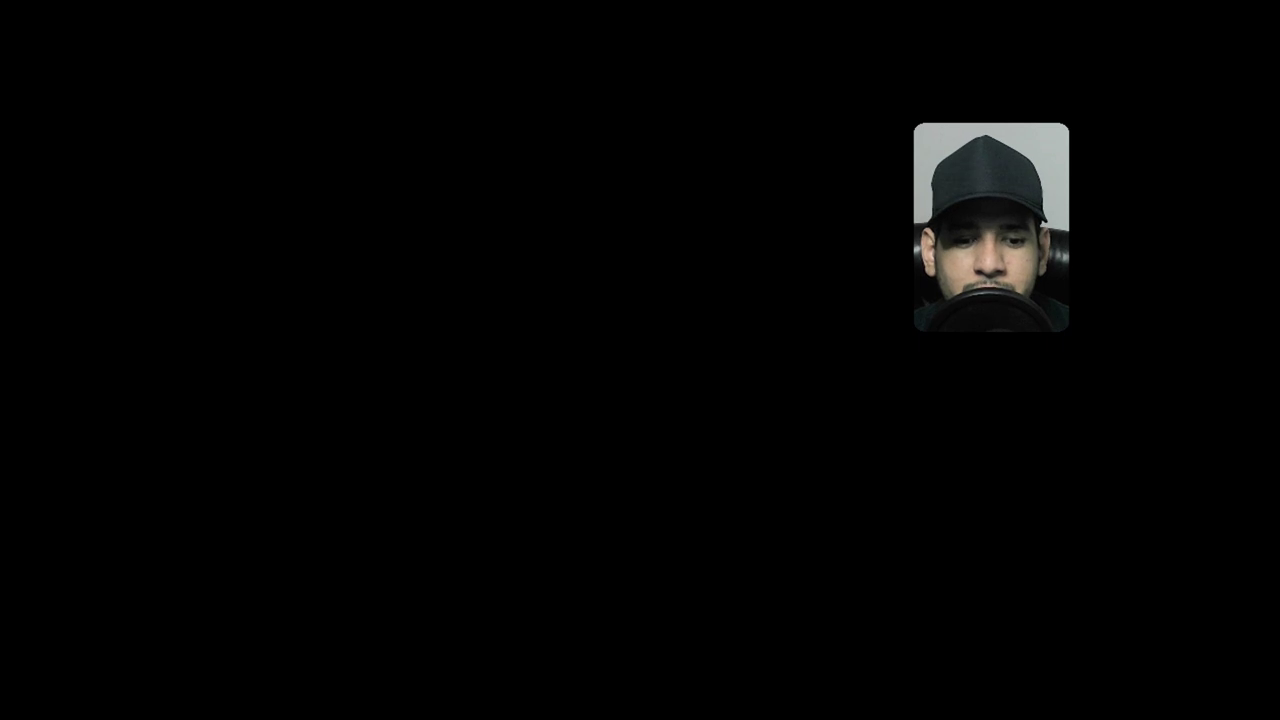
click(600, 580)
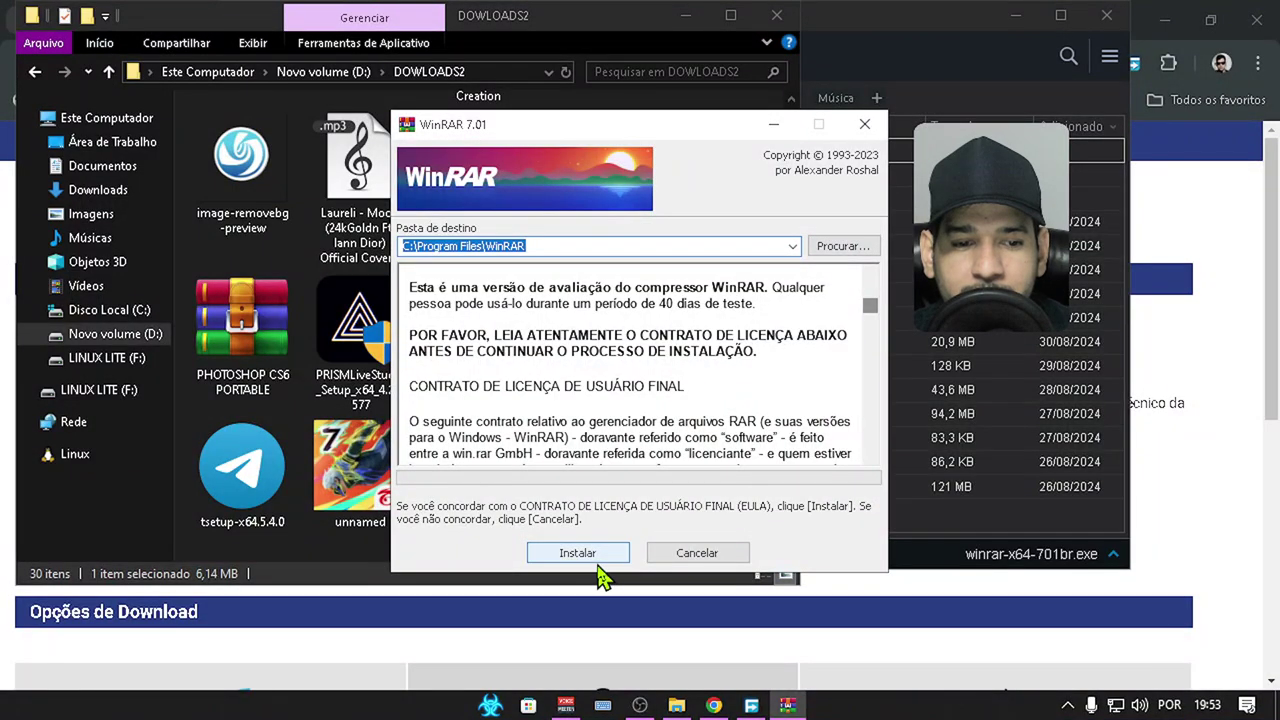
click(578, 556)
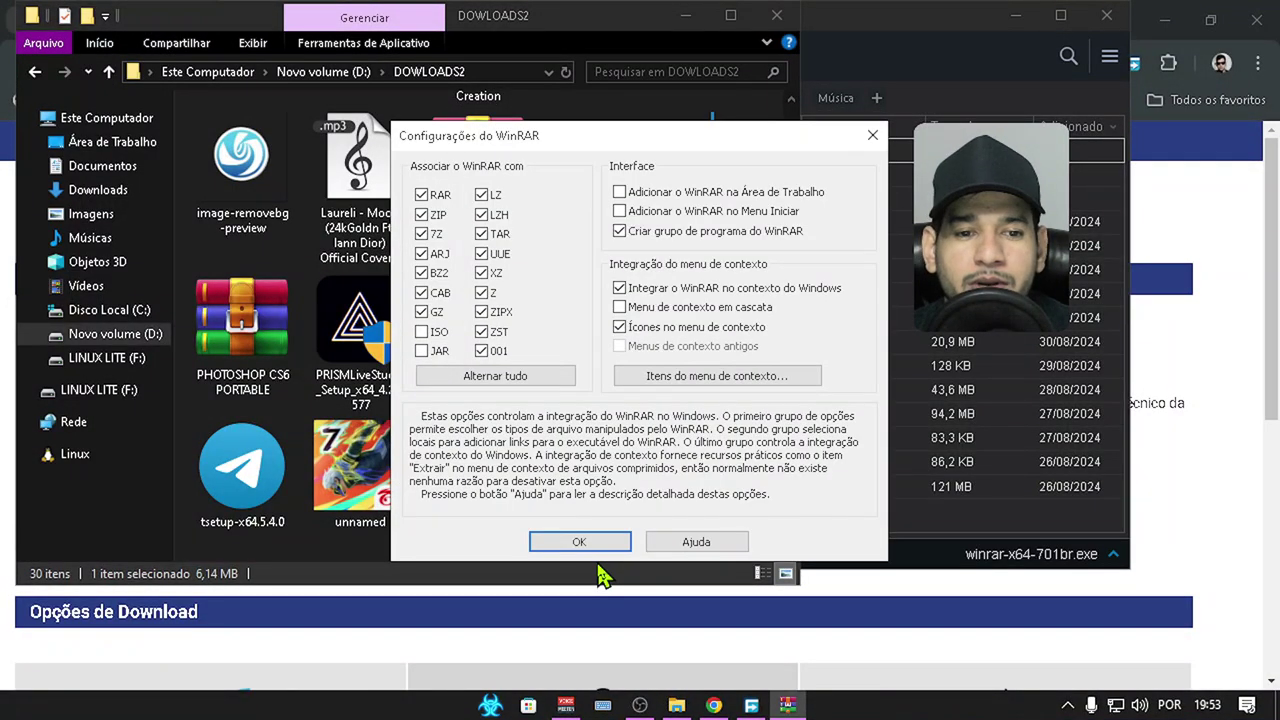
click(608, 545)
click(620, 543)
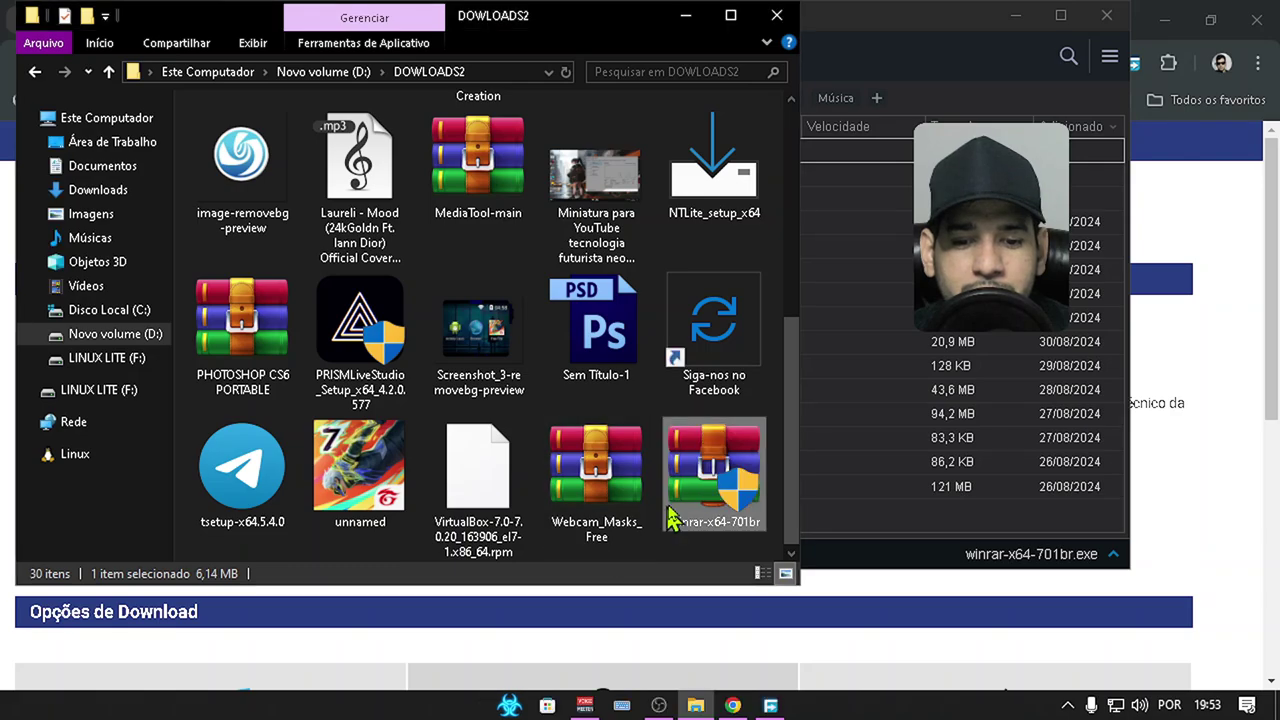
Step: Delete the winrar-x64-701br installer from DOWLOADS2, and close the folder, download manager and browser windows
right_click(702, 503)
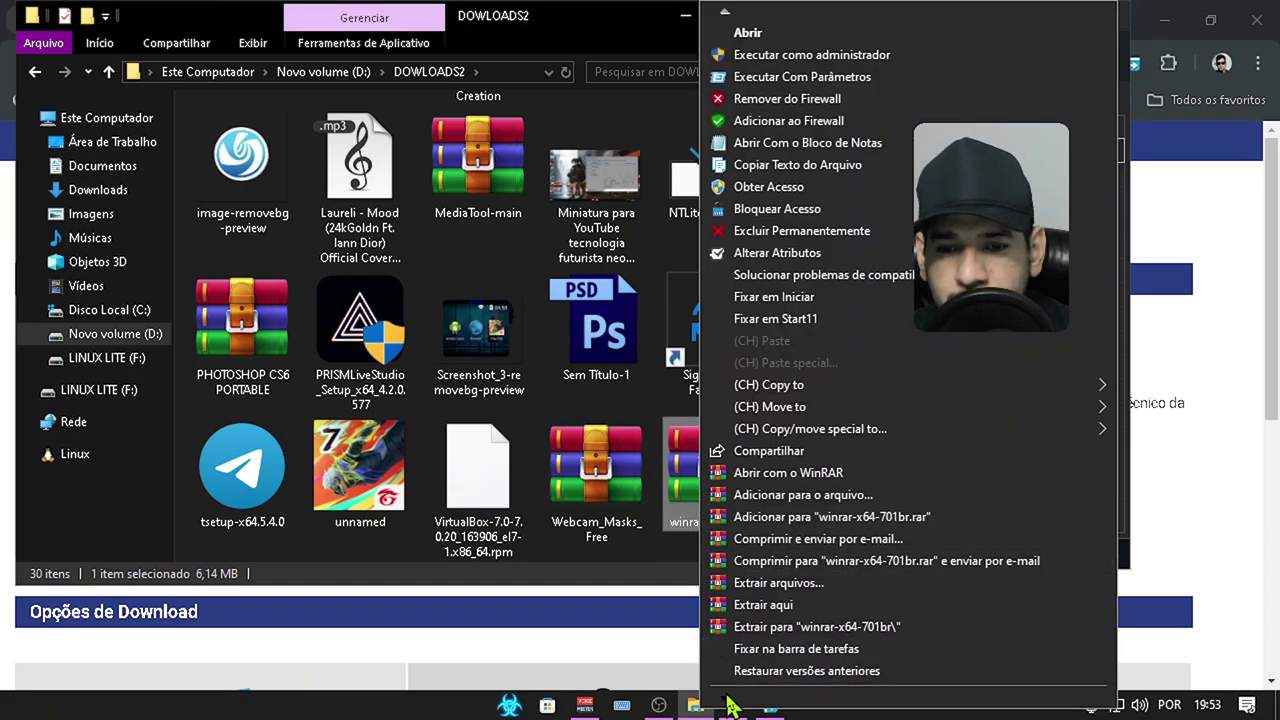
mouse_move(728, 705)
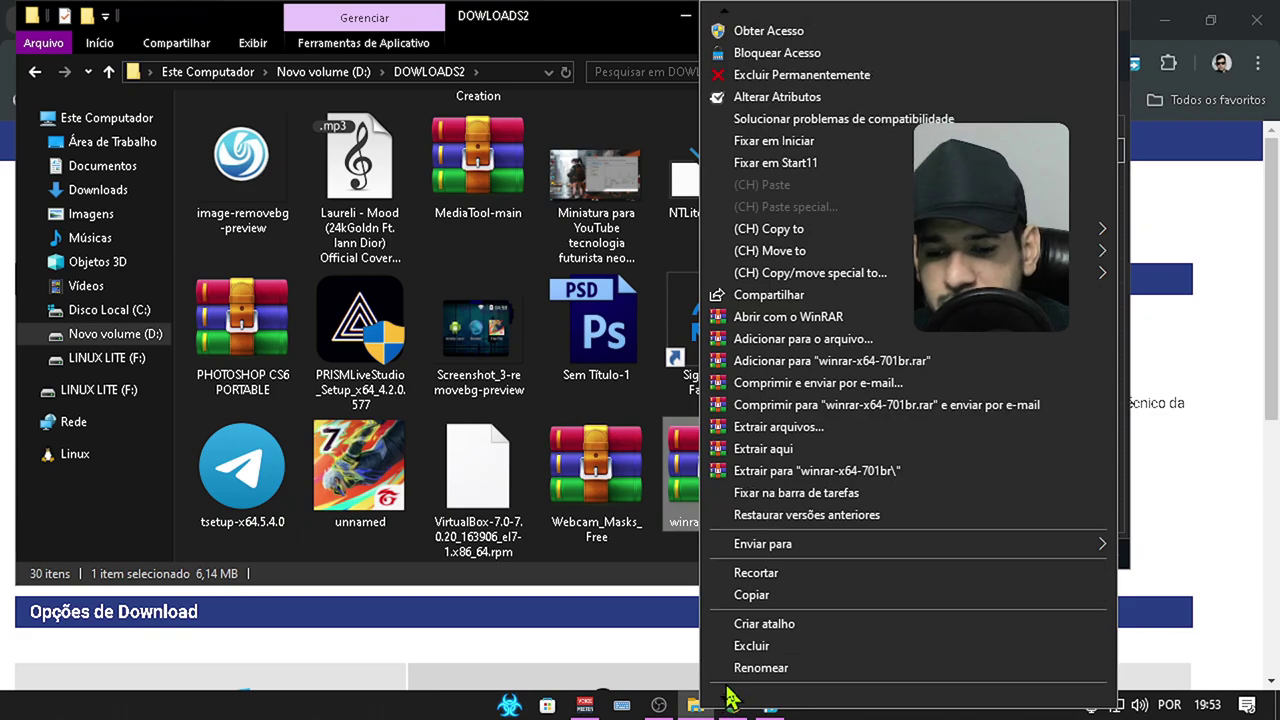
click(745, 628)
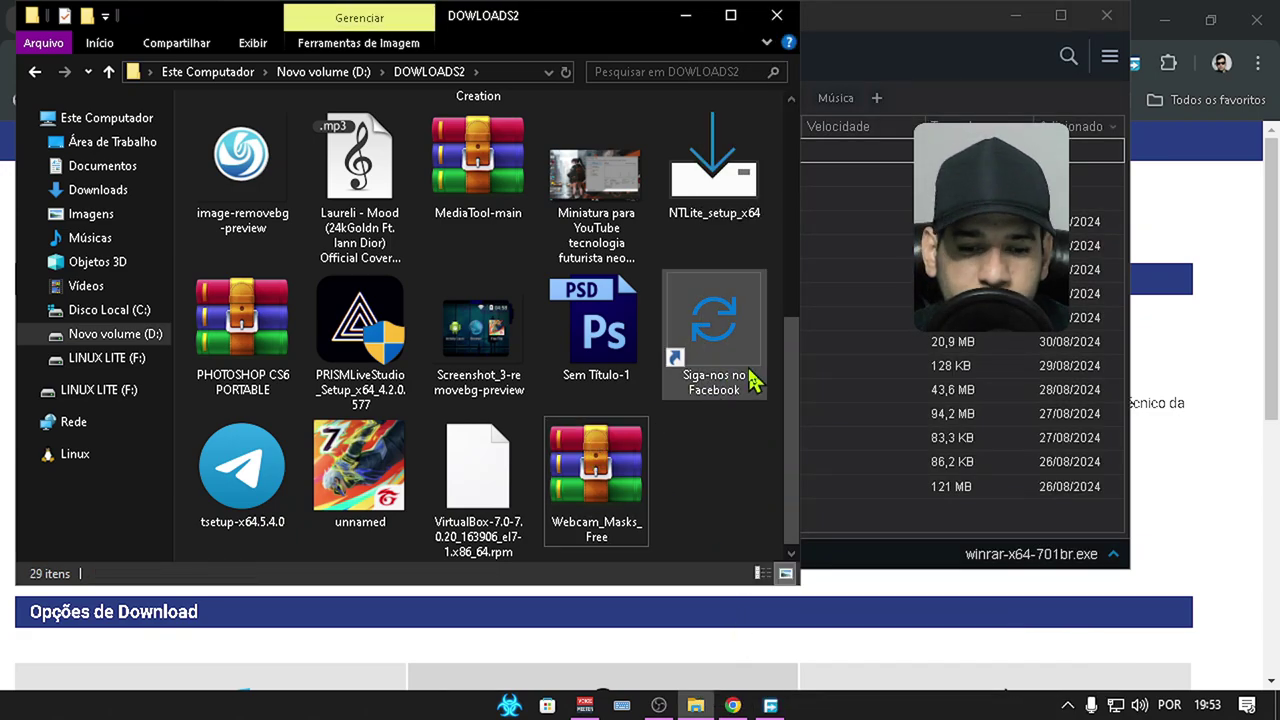
click(777, 15)
click(1118, 17)
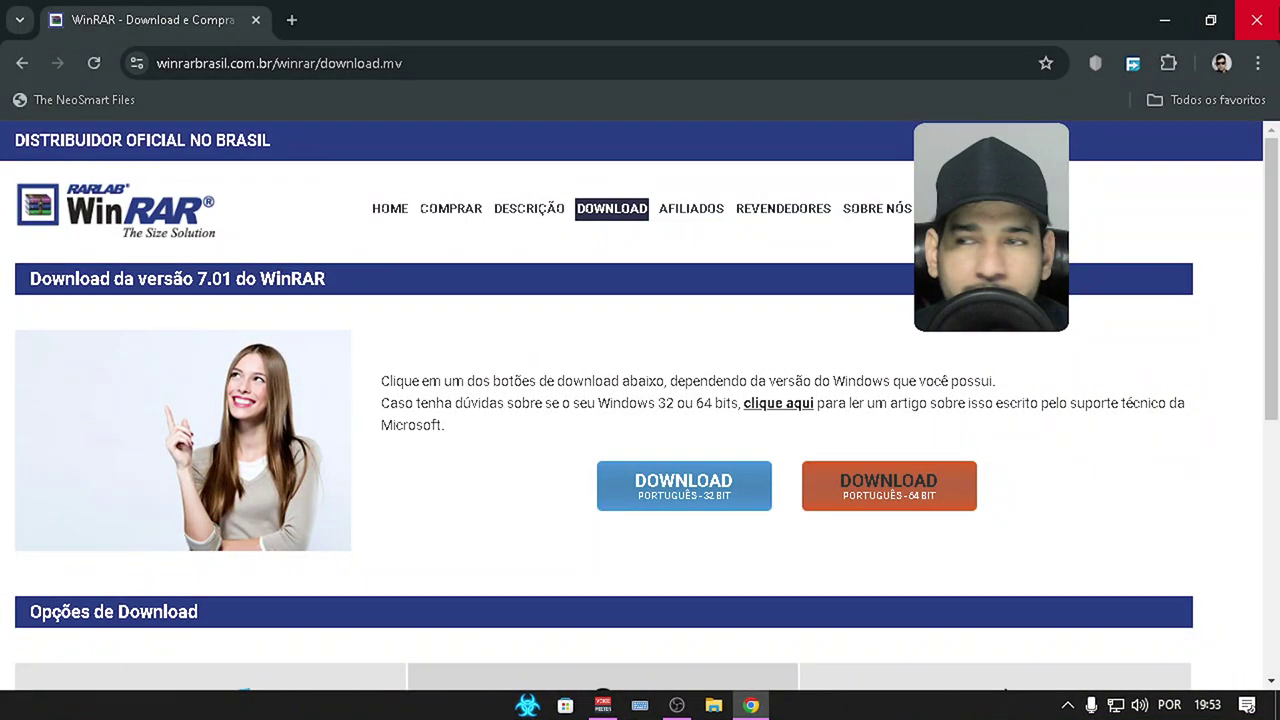
click(1256, 19)
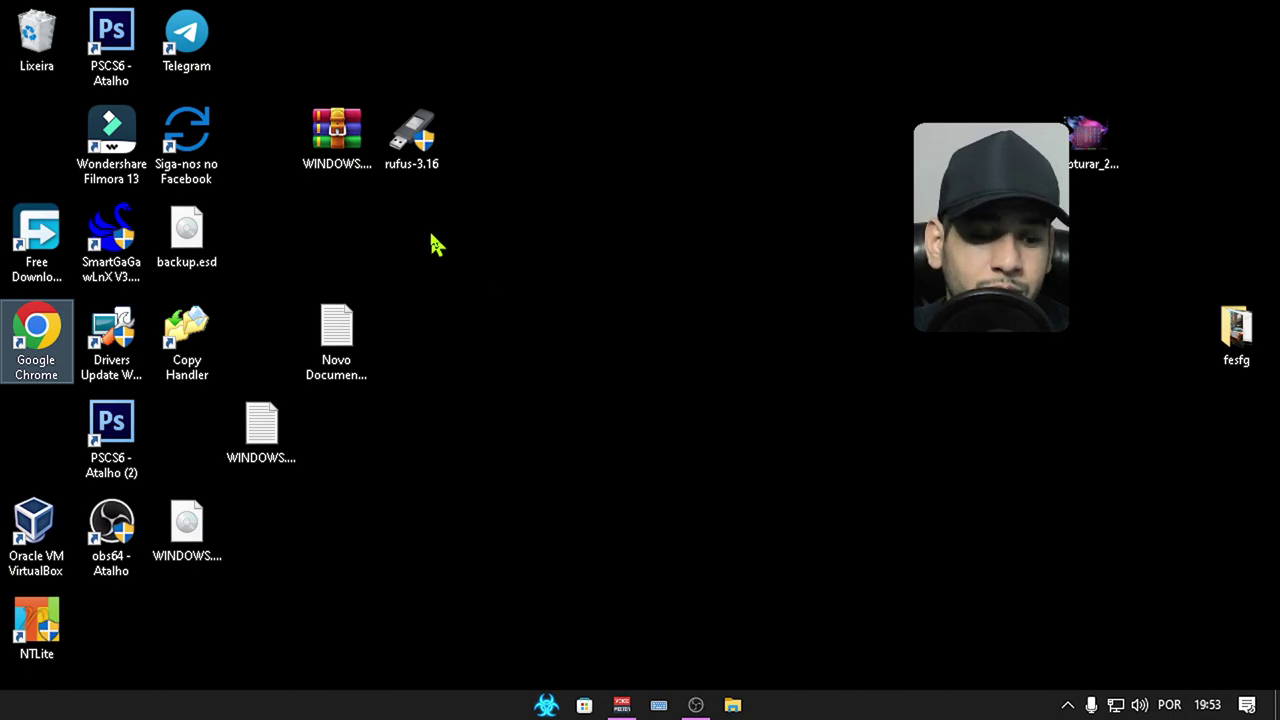
Step: Open the eixo folder inside DOWLOADS2 on drive D:
click(733, 706)
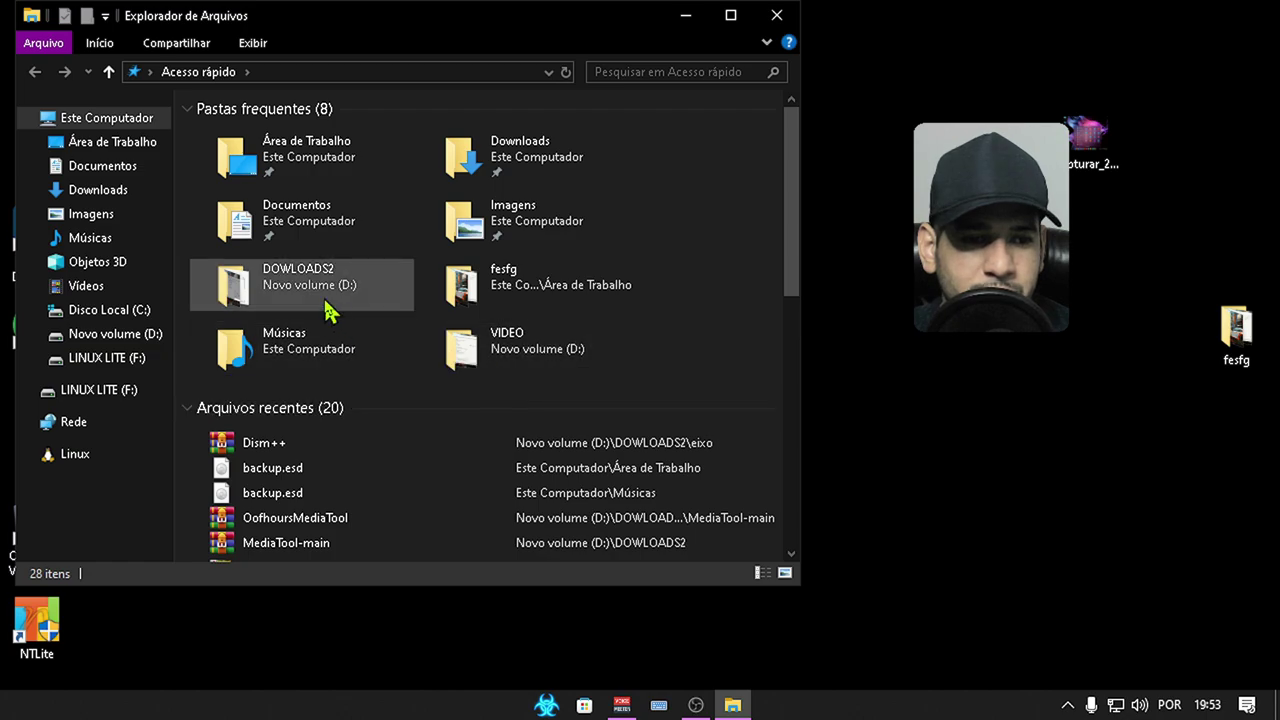
click(296, 305)
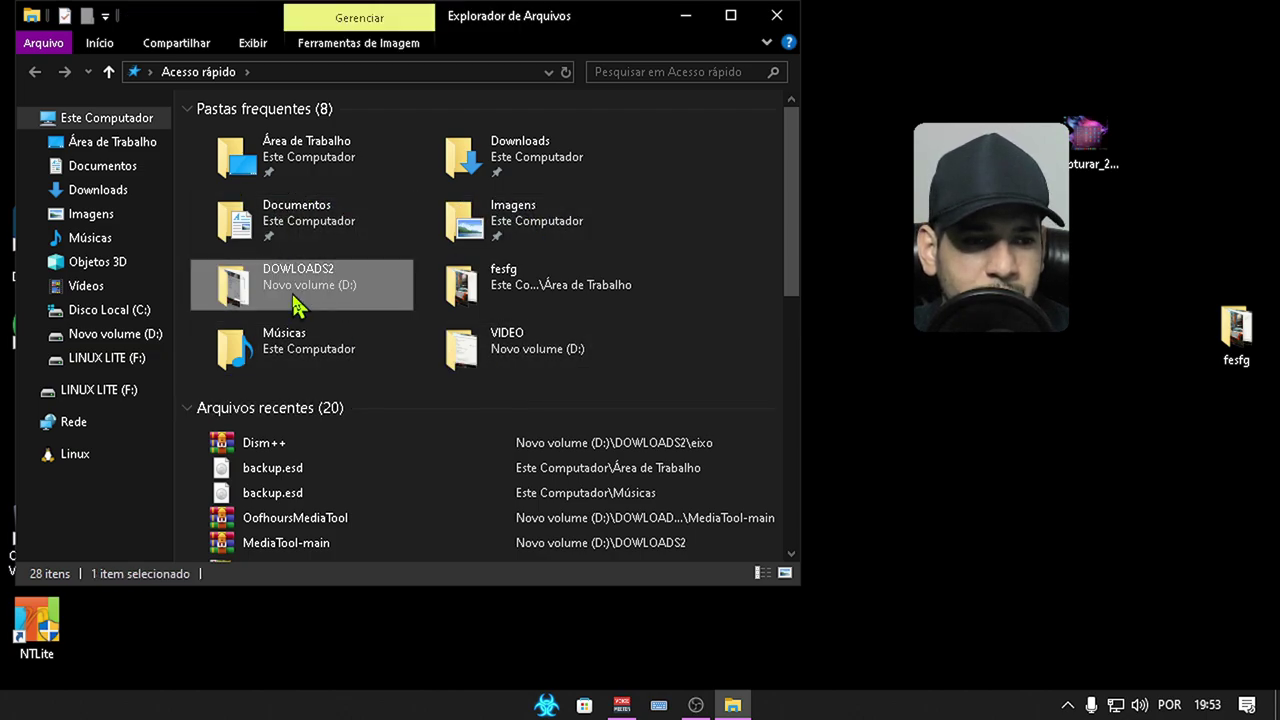
double_click(296, 305)
scroll(520, 337, down, 3)
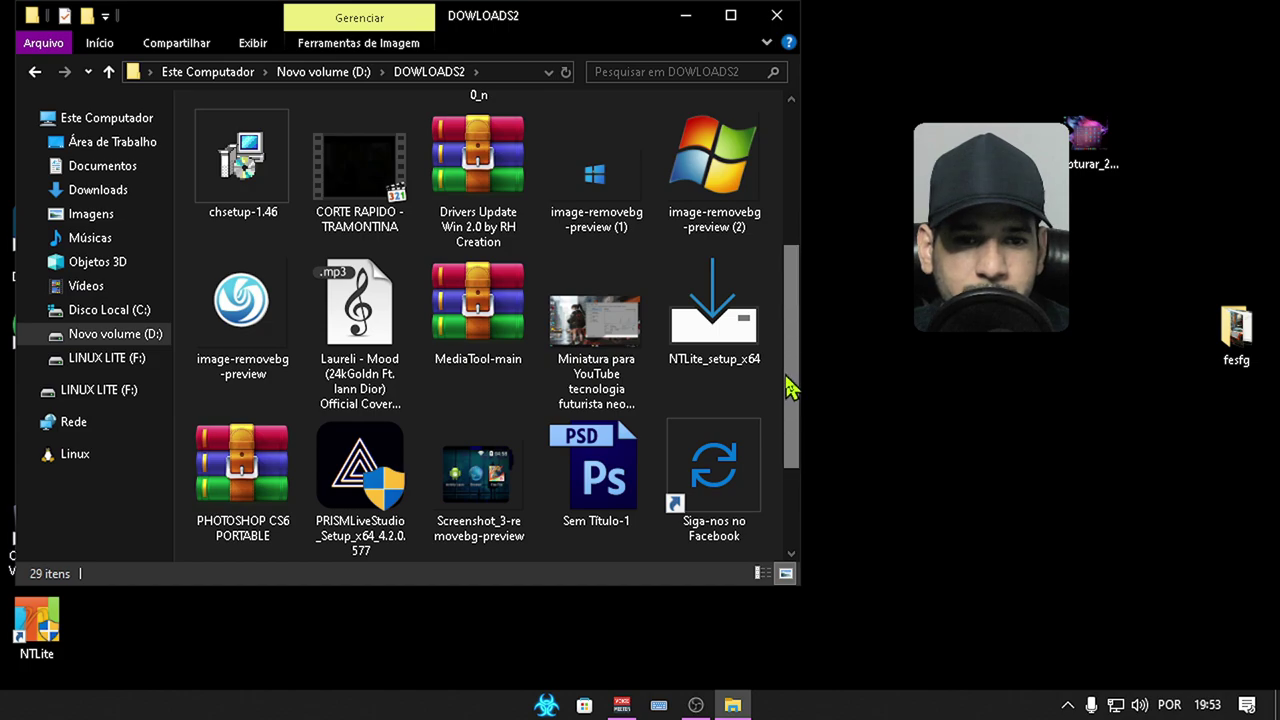
drag(787, 388, 818, 182)
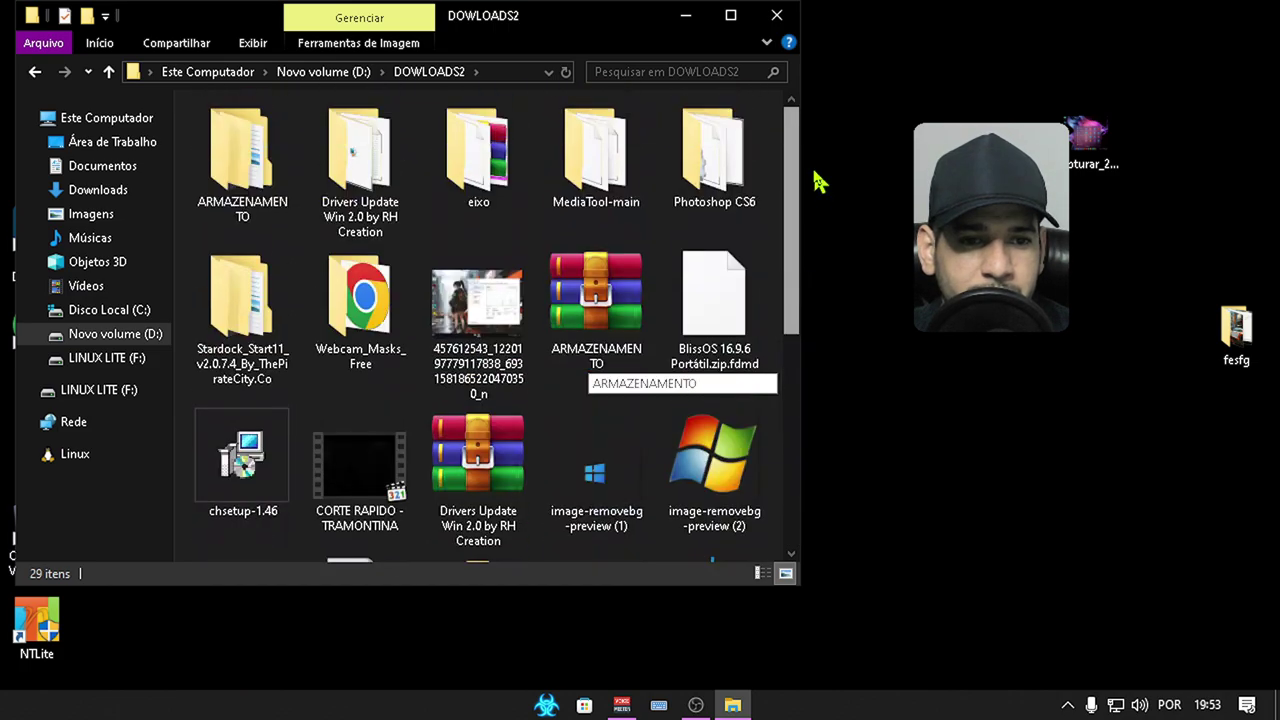
double_click(470, 170)
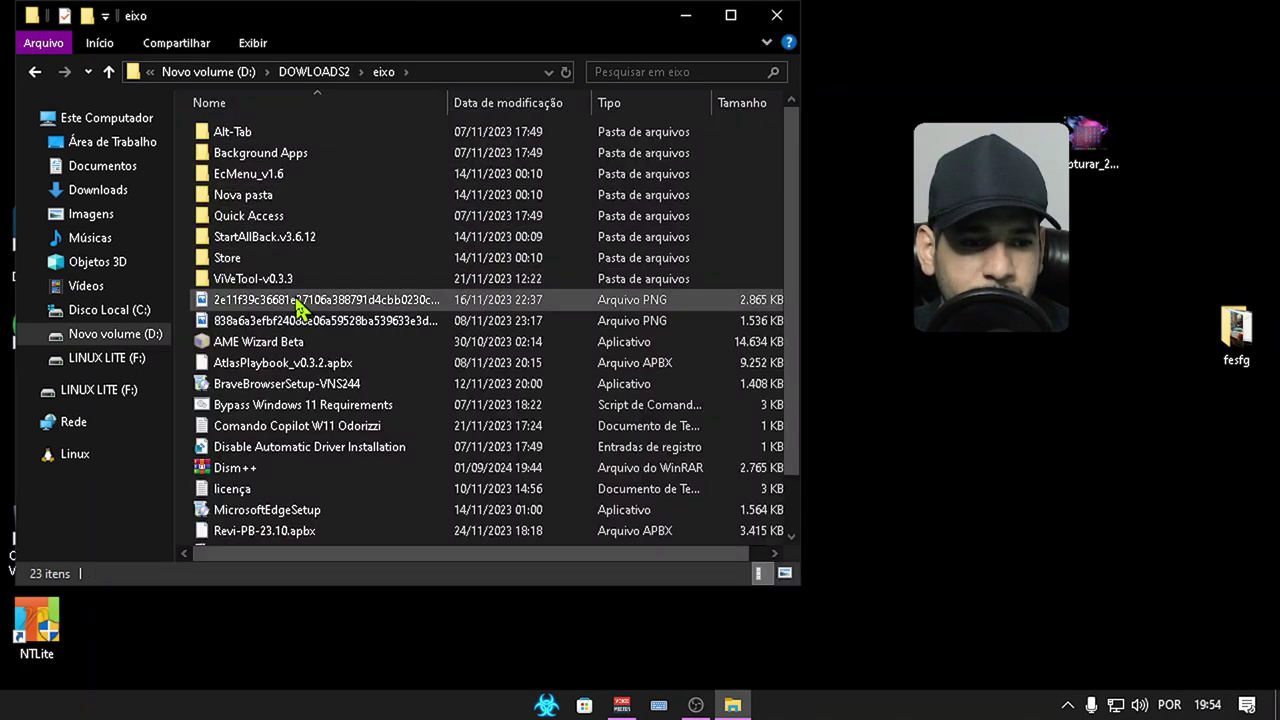
Step: Copy the Dism++ archive from the eixo folder to the desktop, close the folder, and move the archive to an empty desktop area
scroll(300, 310, down, 1)
drag(322, 410, 838, 130)
click(777, 15)
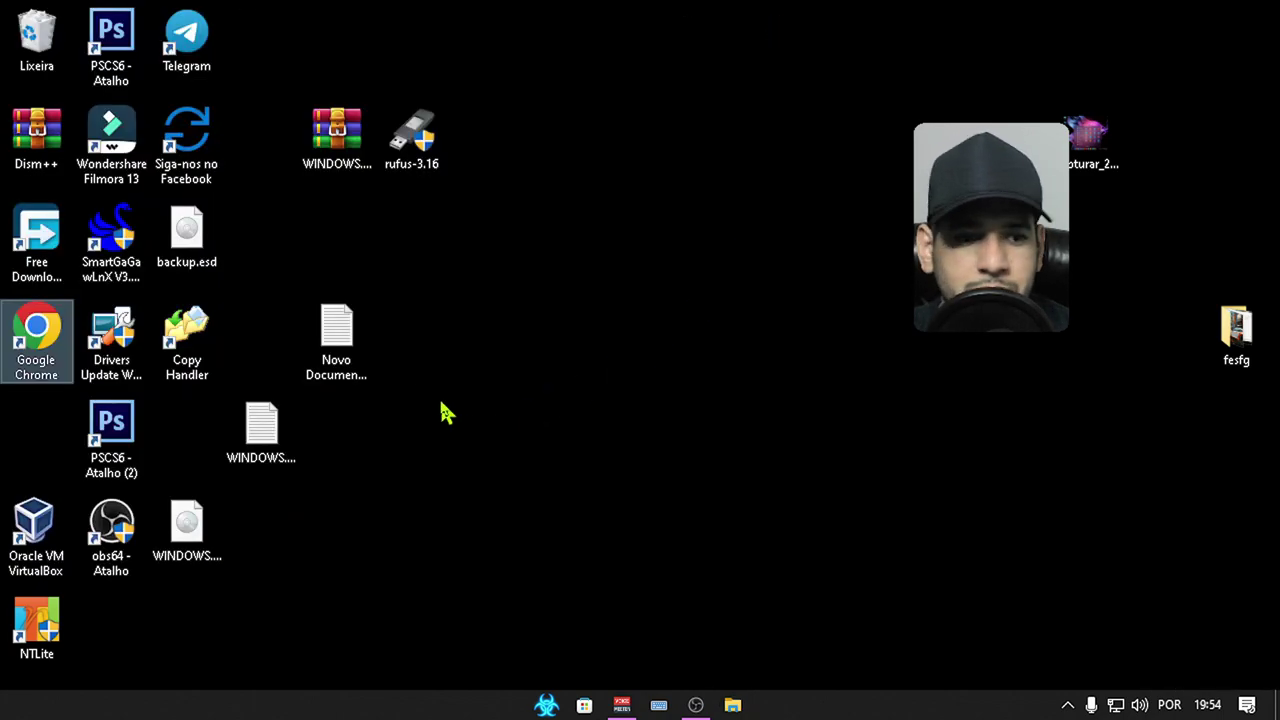
drag(36, 140, 668, 168)
Step: Extract the Dism++ archive directly onto the desktop and place the extracted Dism folder beside the archive
right_click(641, 119)
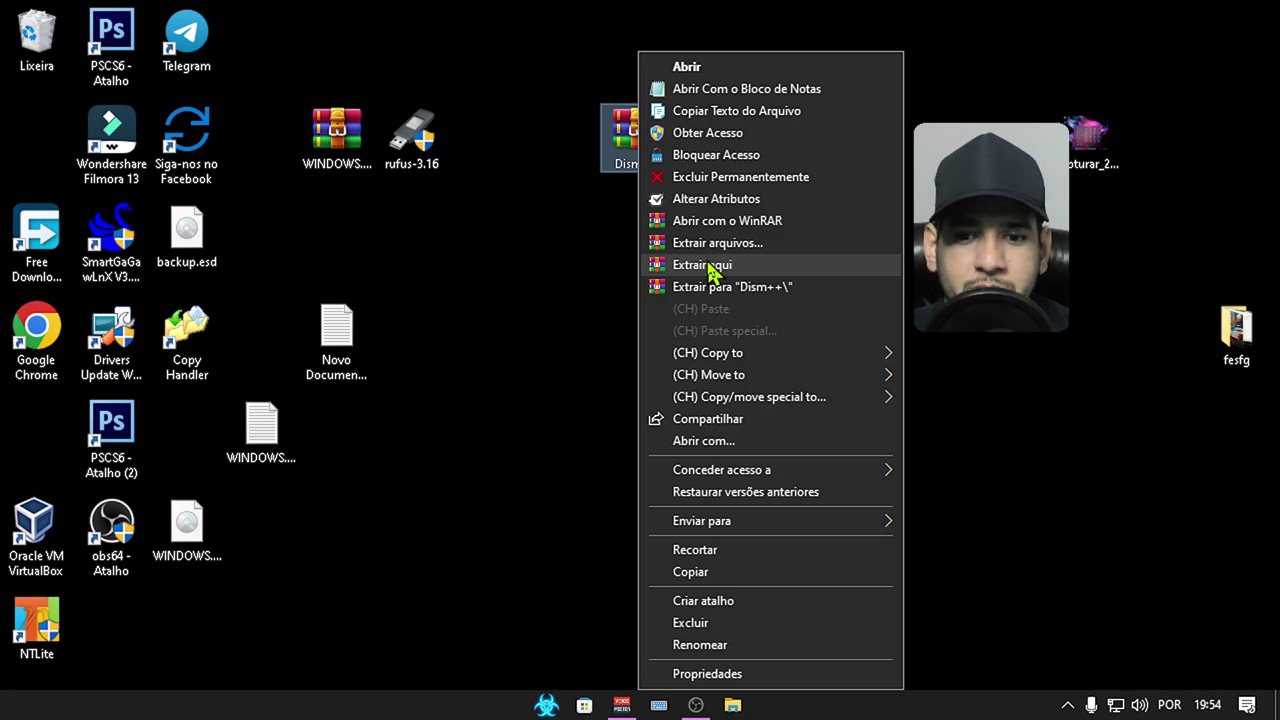
click(708, 265)
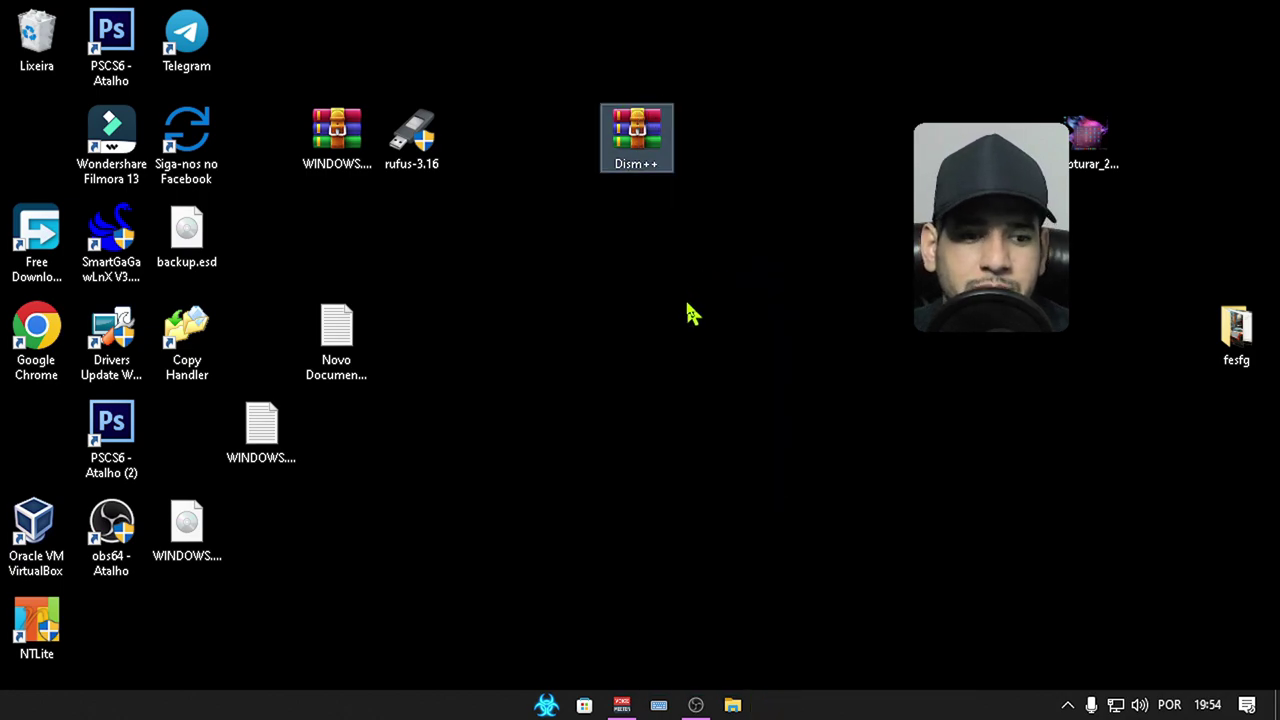
drag(30, 148, 793, 118)
Step: Delete the Dism++ archive from the desktop
click(627, 150)
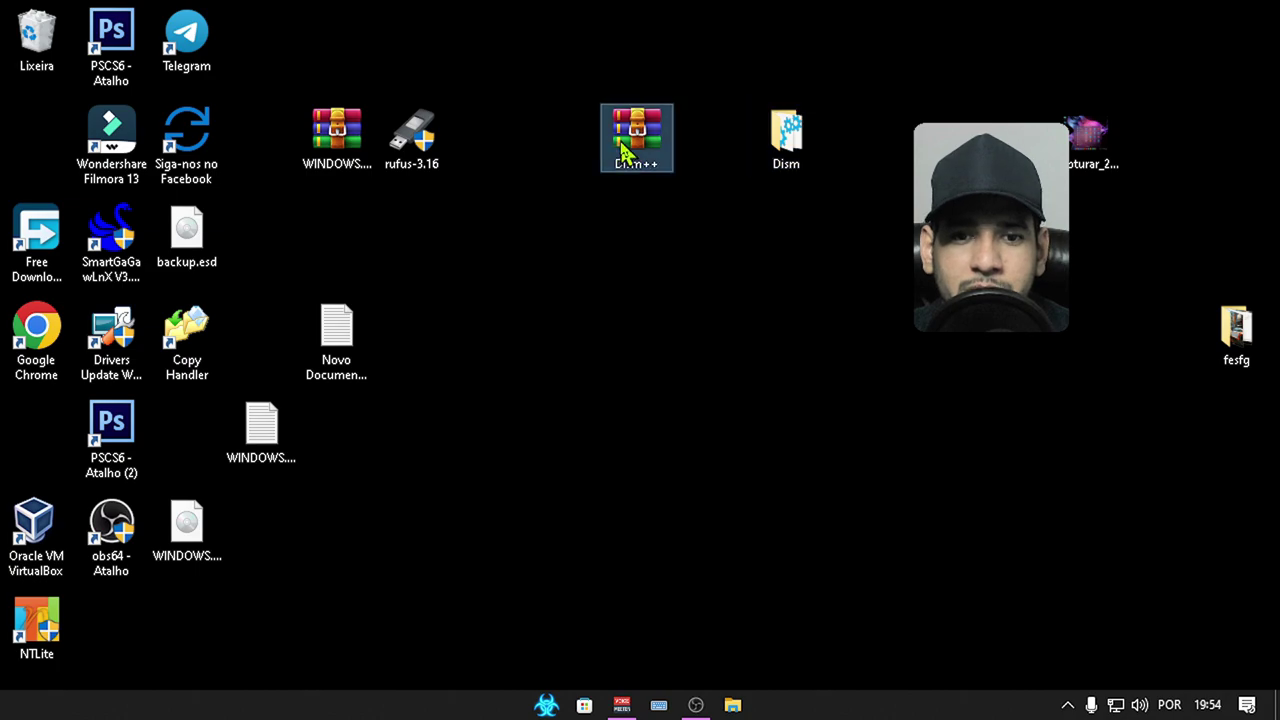
right_click(668, 165)
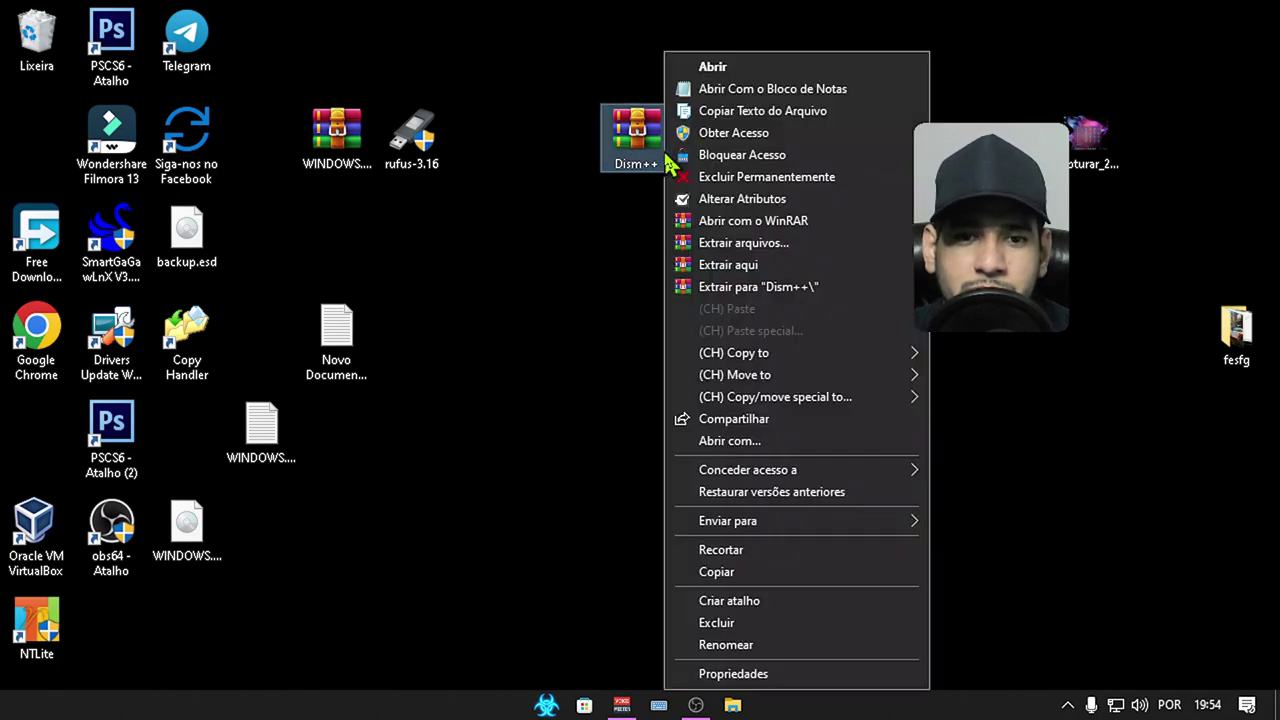
click(757, 624)
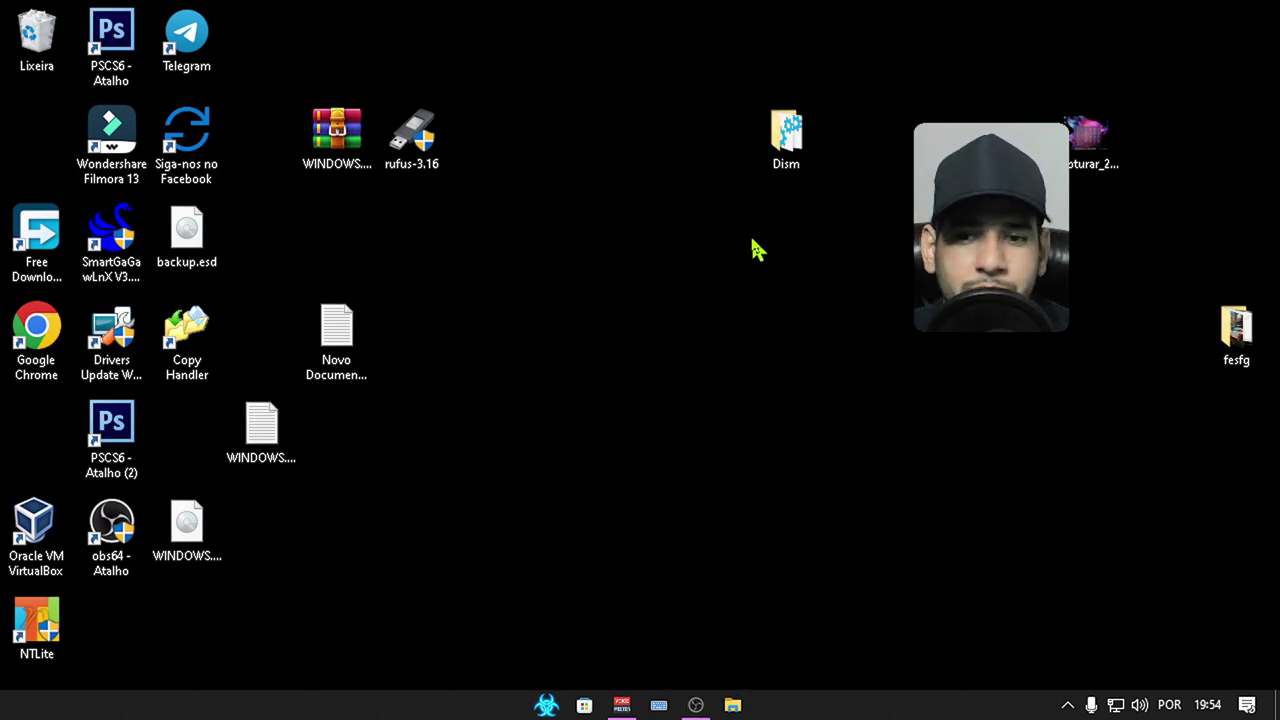
Step: Move the Dism folder to a free desktop area, send a shortcut of its Dism++x64 application to the desktop, and close the folder
drag(786, 160, 640, 268)
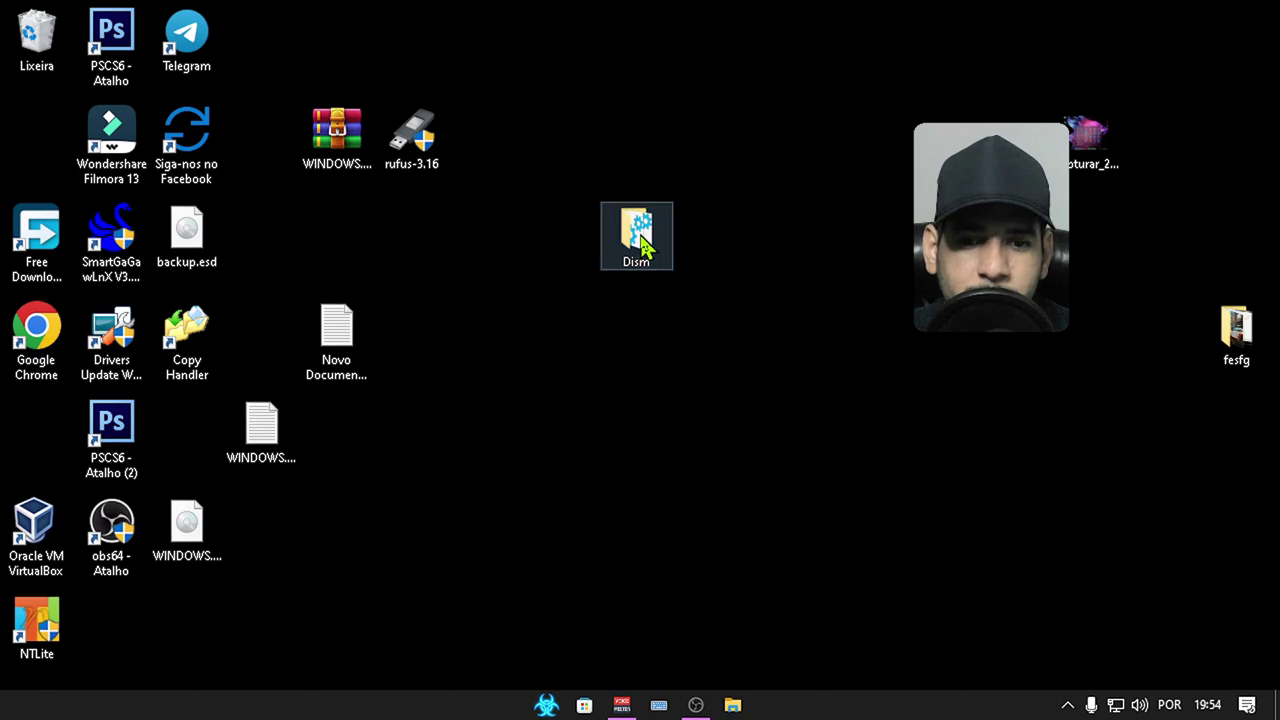
double_click(642, 244)
click(228, 180)
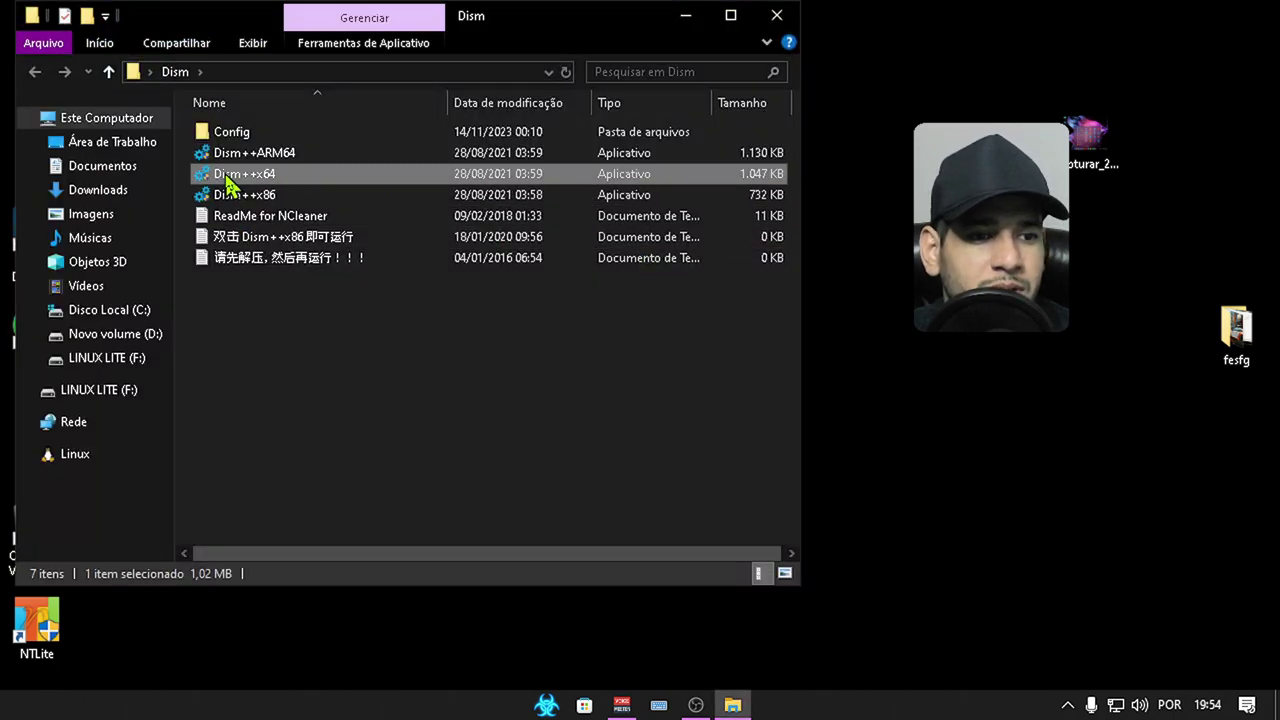
right_click(228, 183)
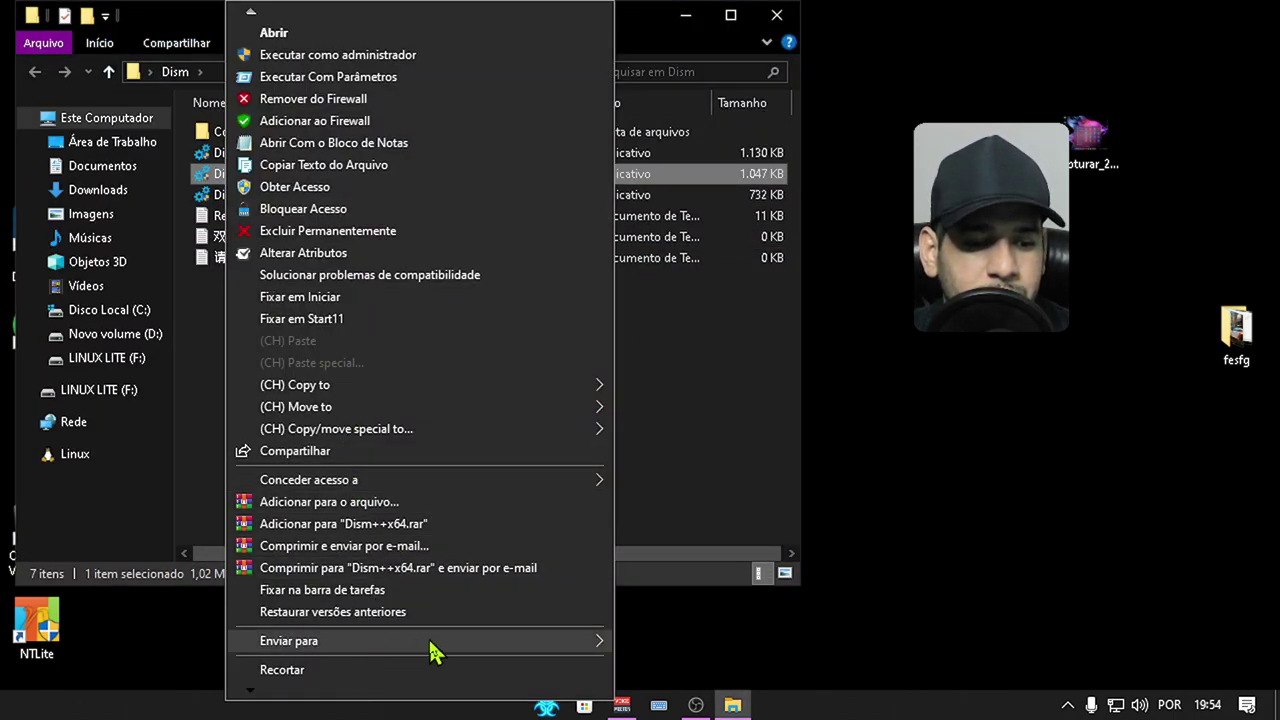
mouse_move(433, 651)
click(700, 510)
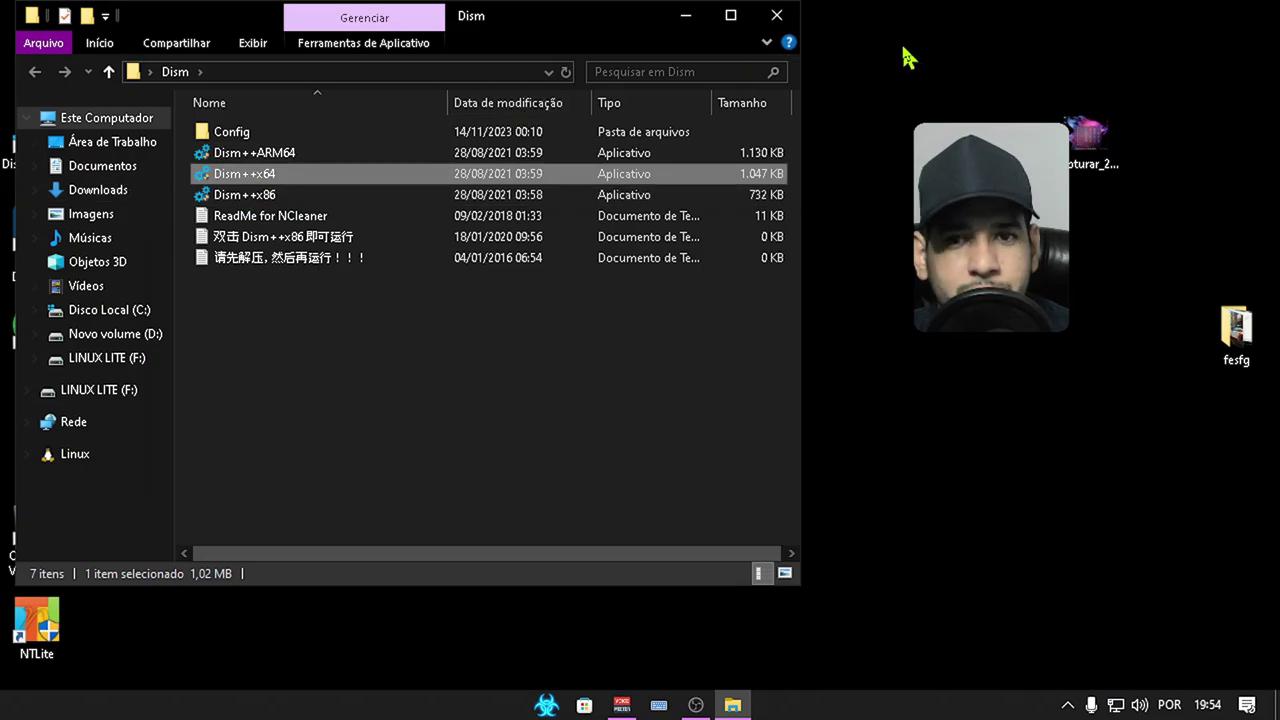
click(778, 15)
Step: Move the Dism++x64 shortcut to the empty desktop area below rufus-3.16 and launch it
drag(25, 190, 632, 68)
click(329, 229)
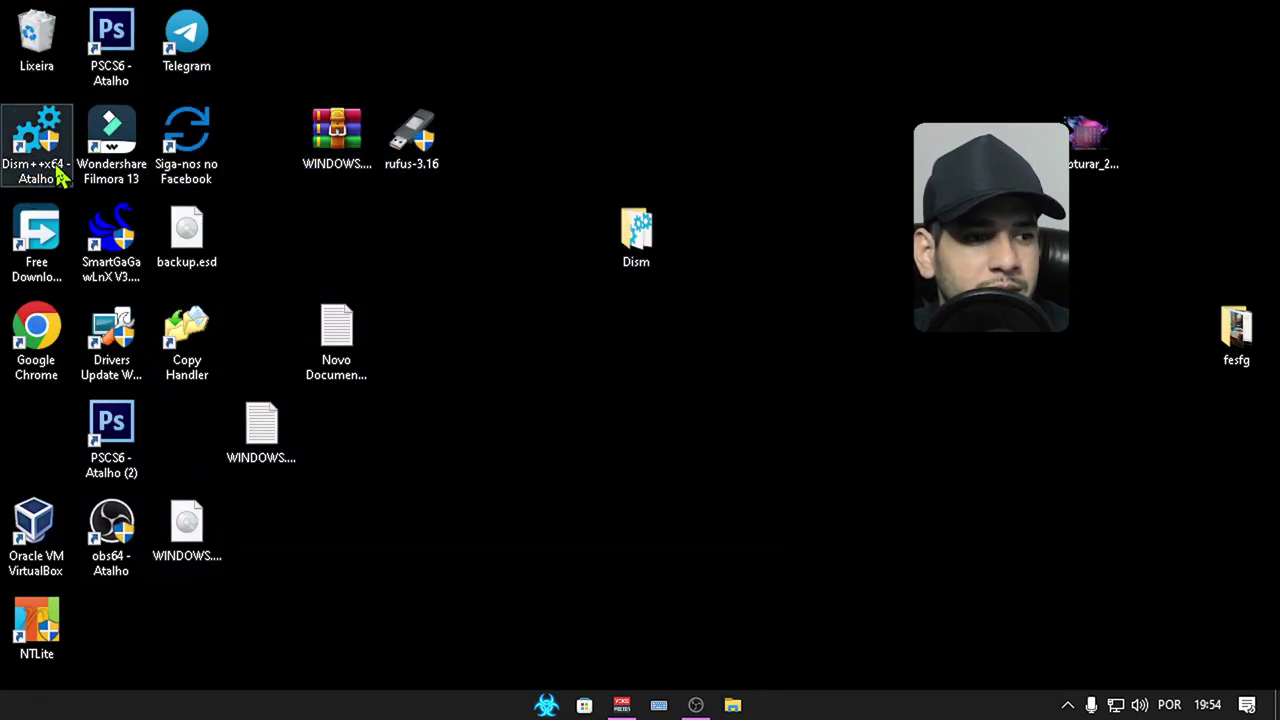
drag(34, 143, 430, 286)
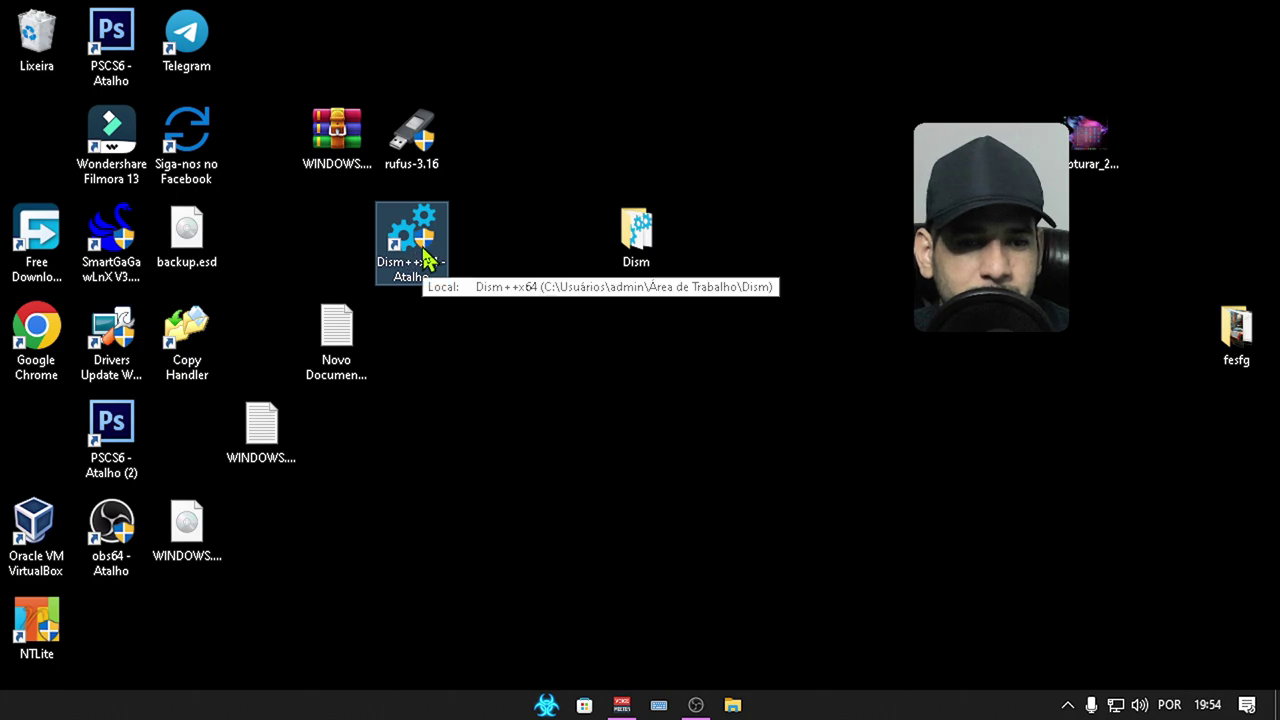
double_click(418, 260)
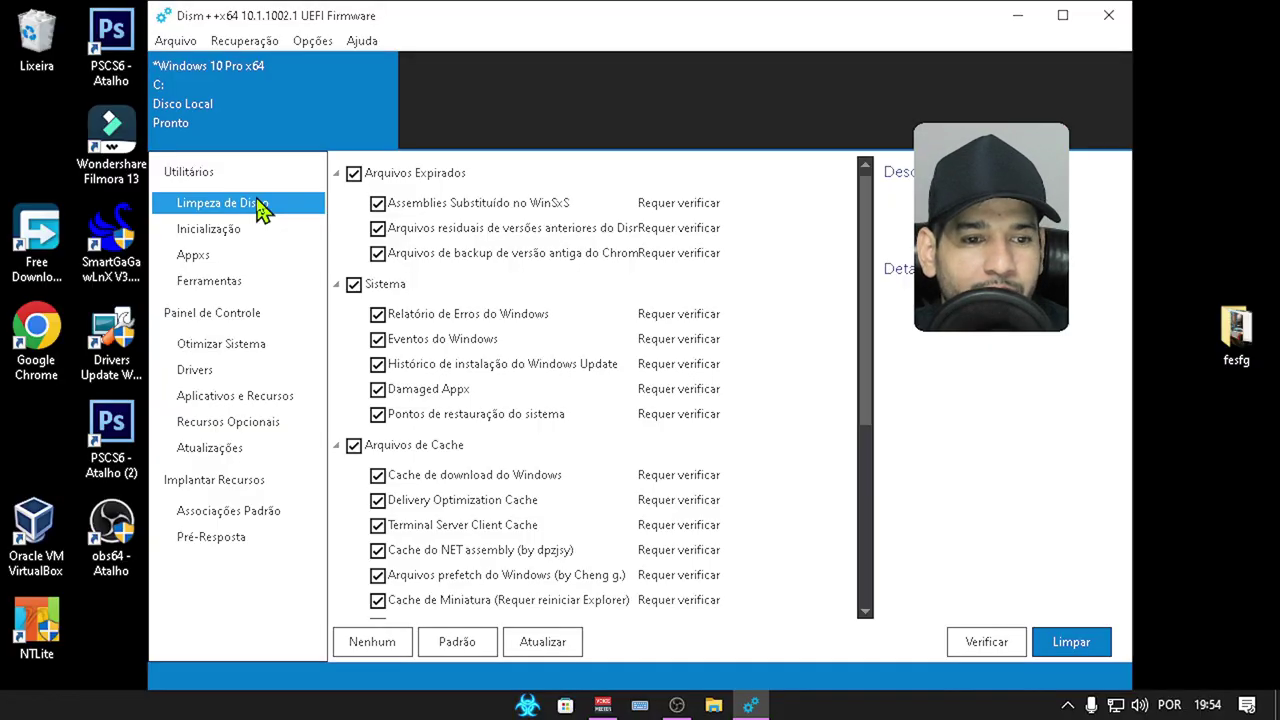
Step: Run the disk cleanup on all checked categories, allow the Explorer restart, and refresh the cleanup list
scroll(507, 393, down, 5)
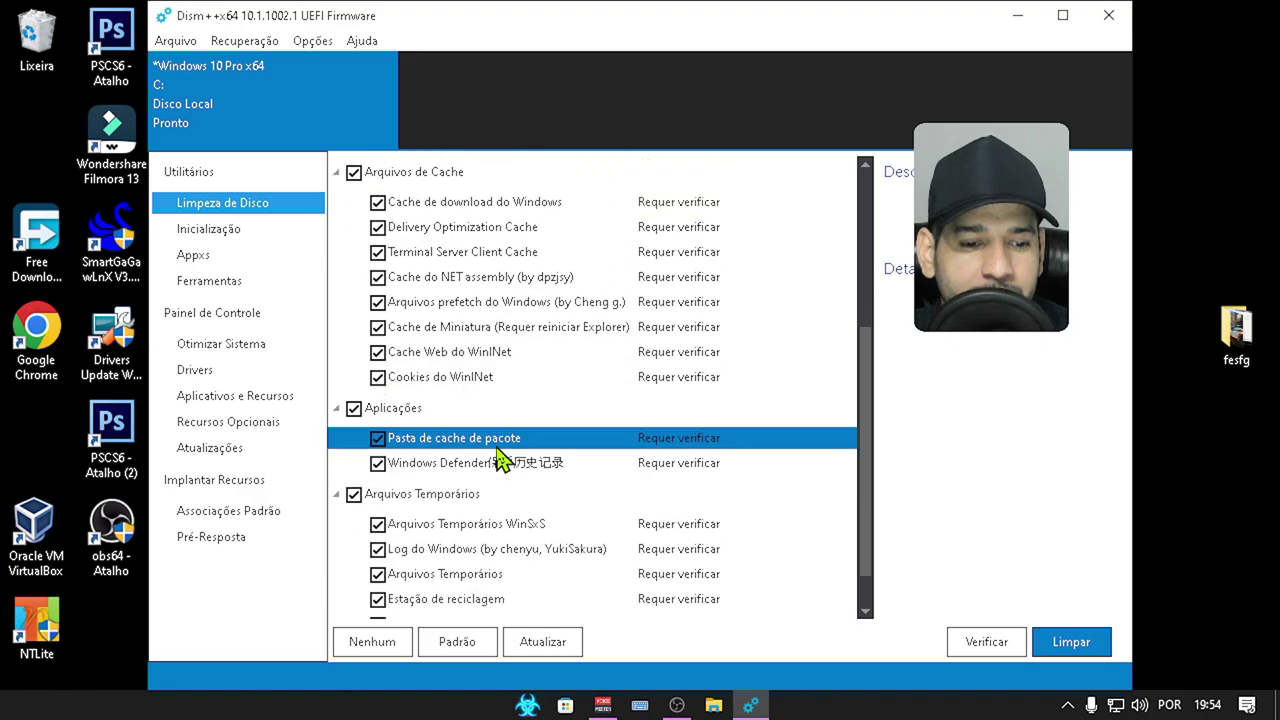
click(1071, 647)
click(718, 430)
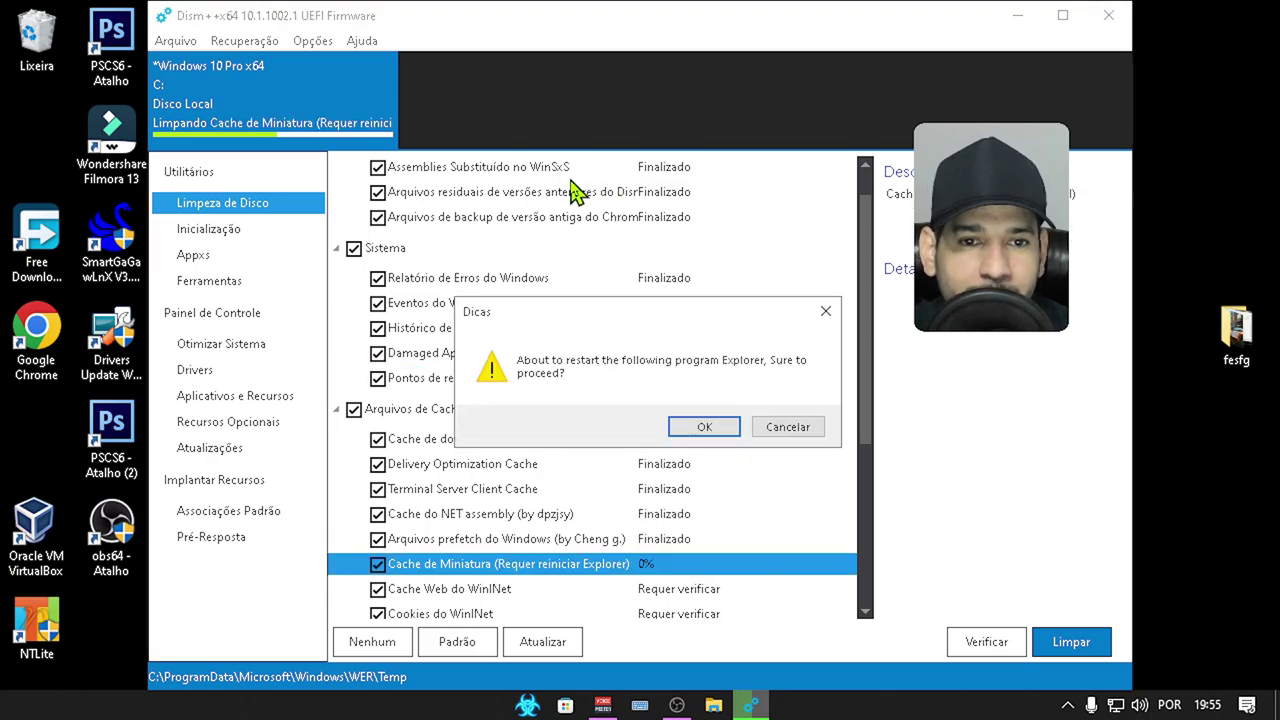
click(718, 430)
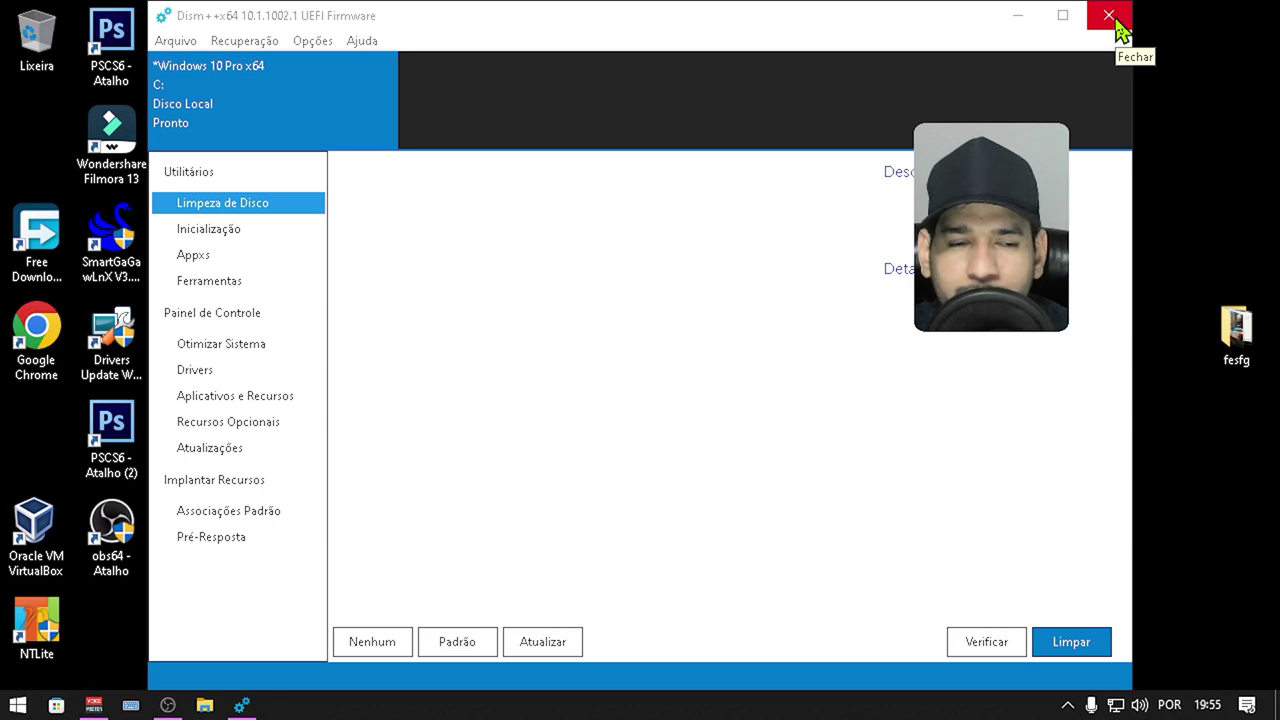
click(560, 641)
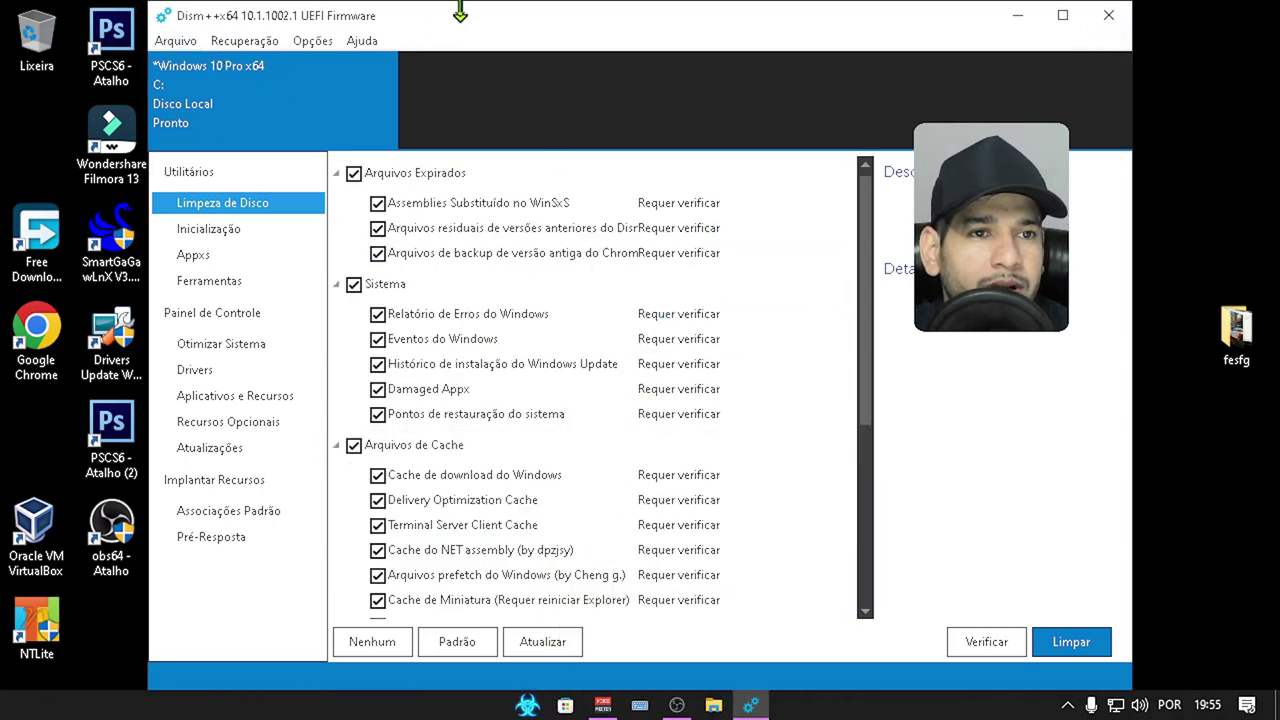
Step: Move the Dism++ window clear of the desktop icons and look over its file and image commands
drag(436, 25, 580, 36)
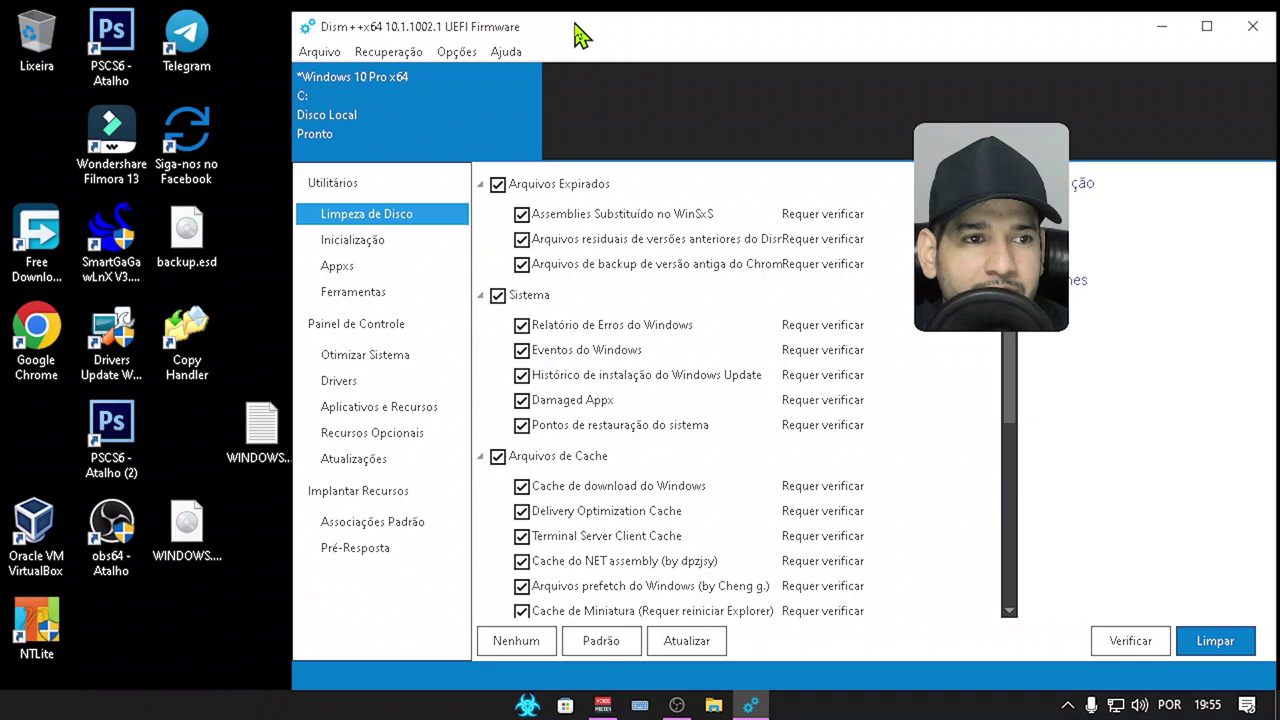
click(334, 57)
click(302, 57)
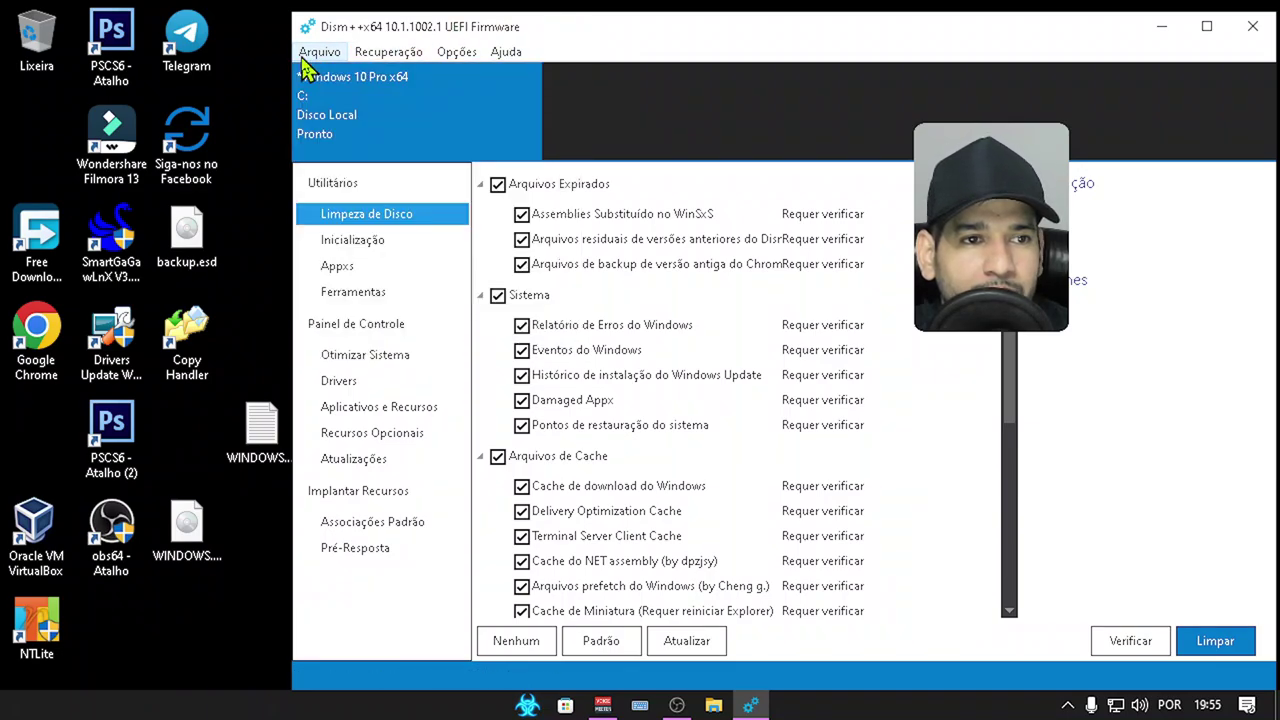
click(303, 56)
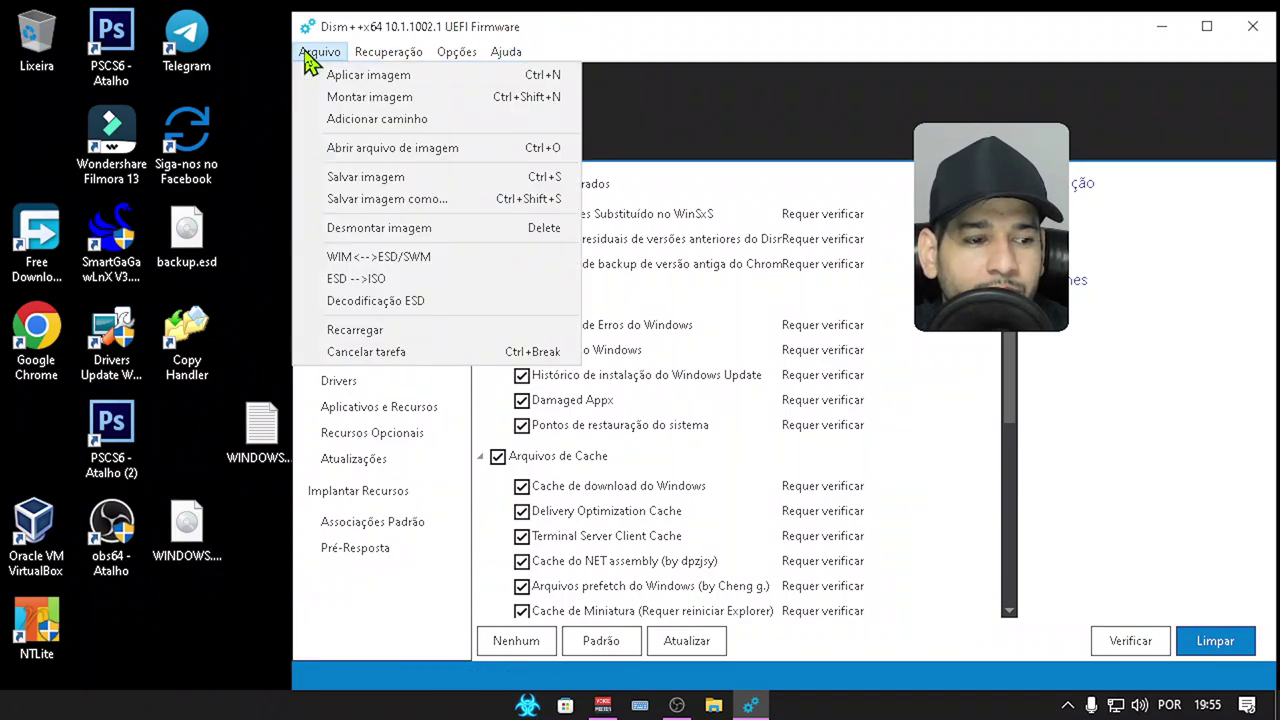
click(305, 56)
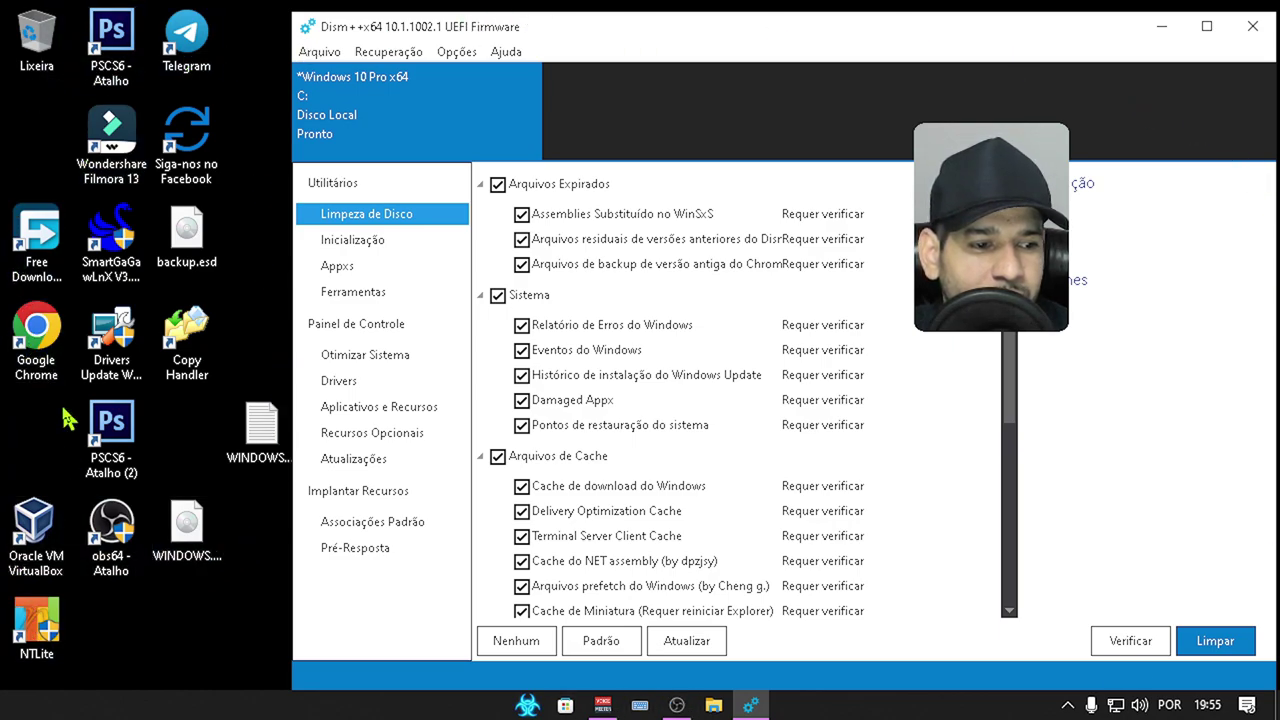
Step: Delete the duplicate shortcut PSCS6 - Atalho (2) from the desktop
click(112, 474)
right_click(112, 474)
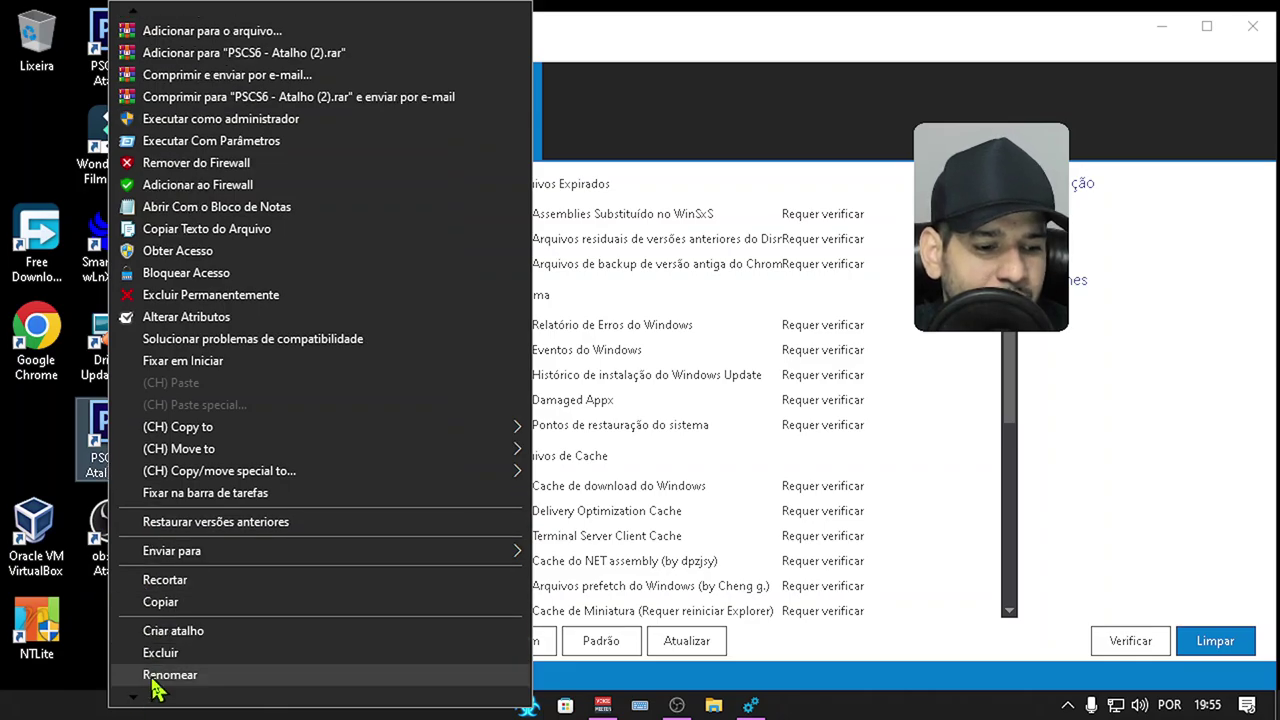
click(158, 678)
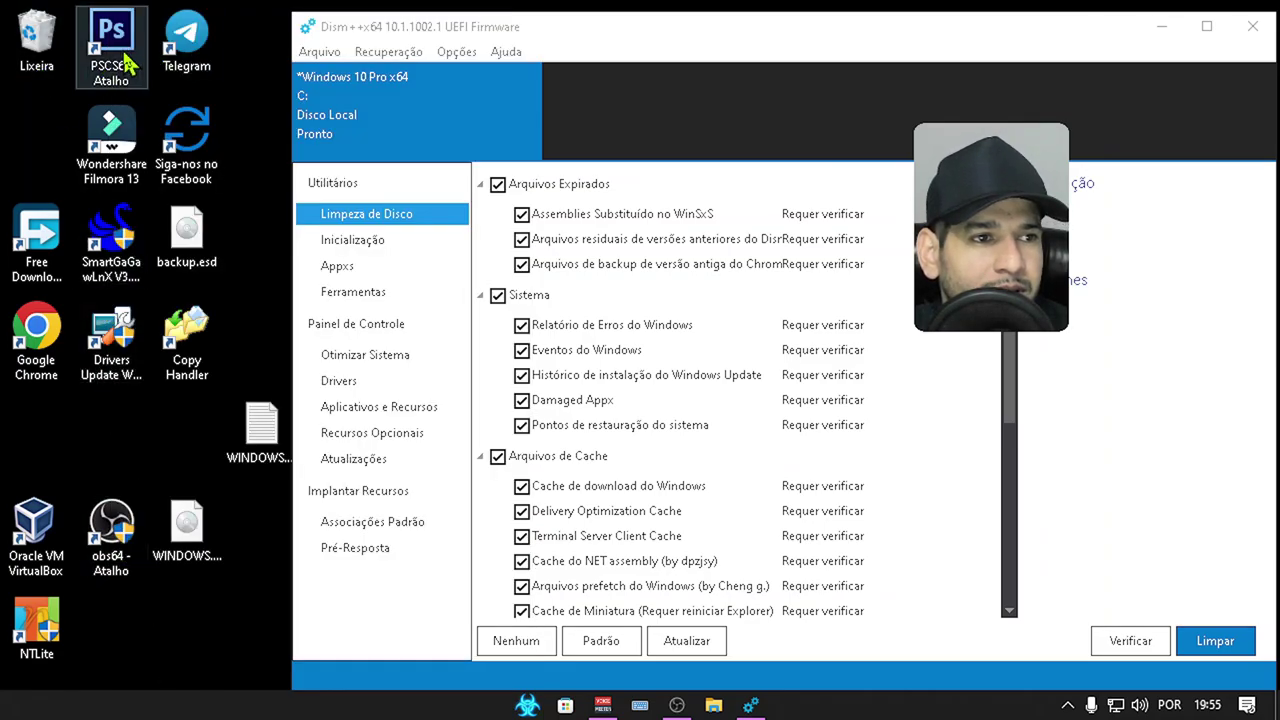
Step: Repeat the disk cleanup with every category checked, allow the Explorer restart, and reload the list of cleanup items
click(1182, 647)
click(728, 428)
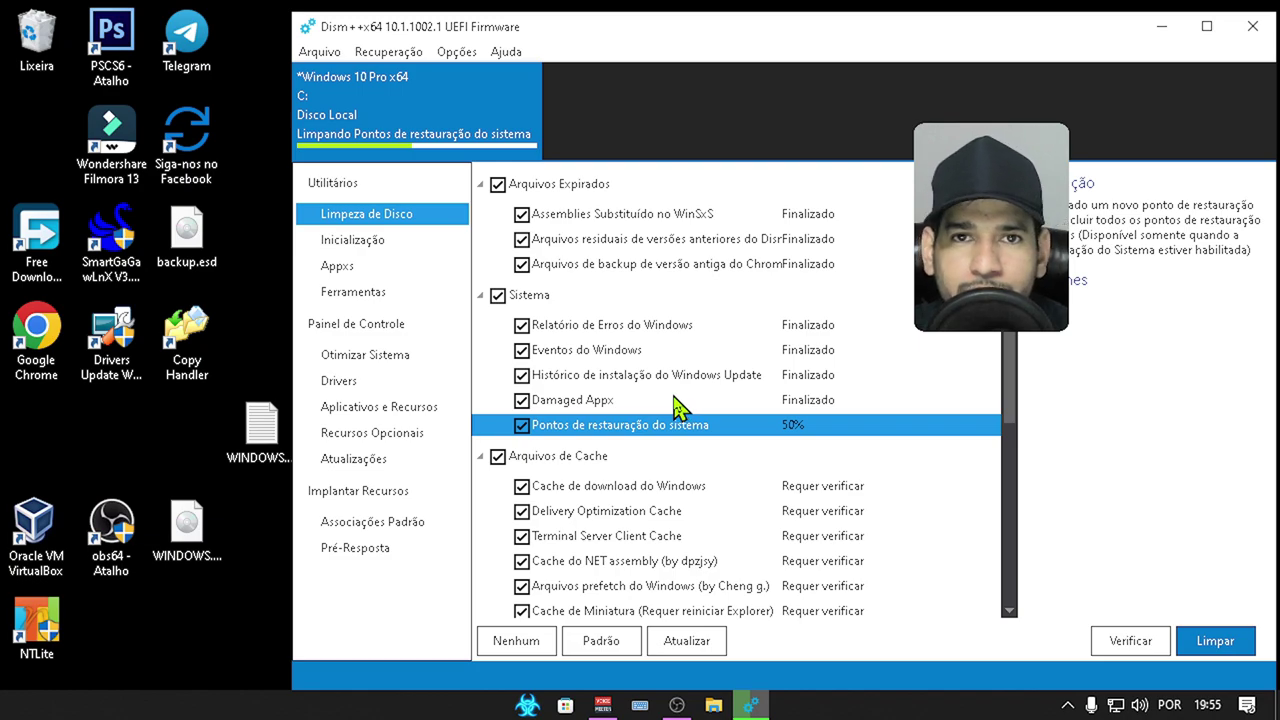
right_click(182, 250)
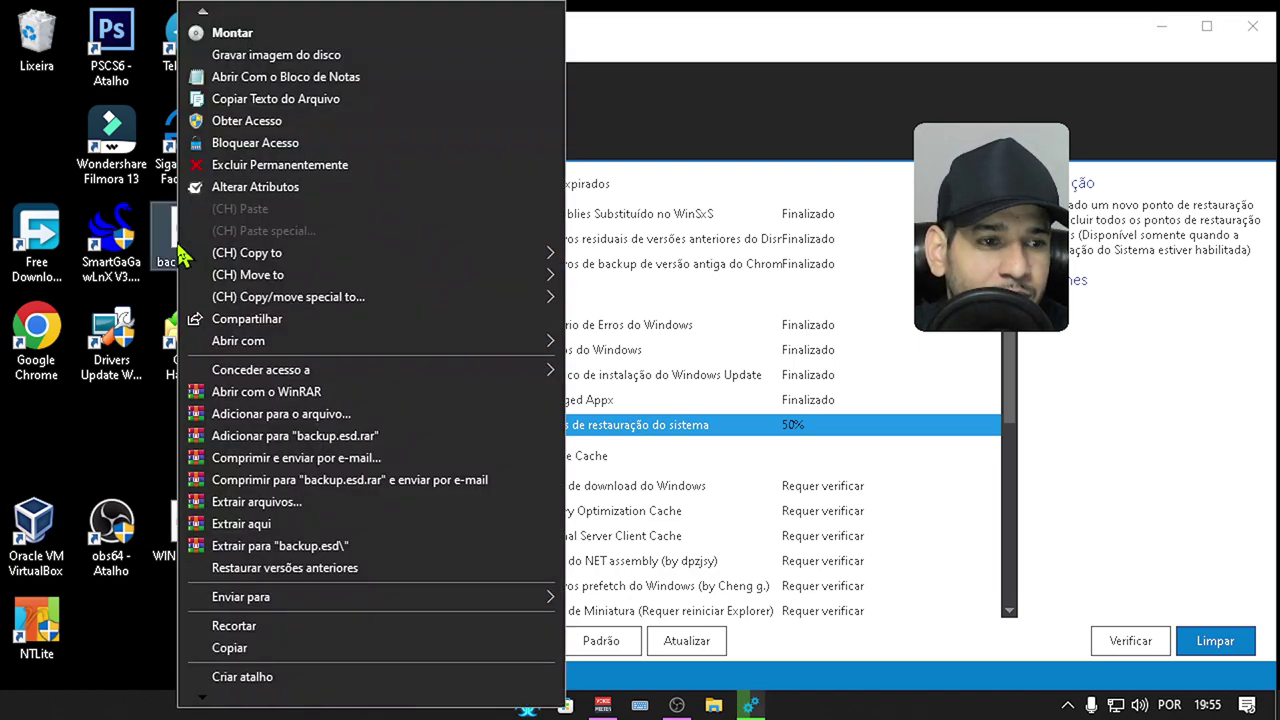
click(848, 47)
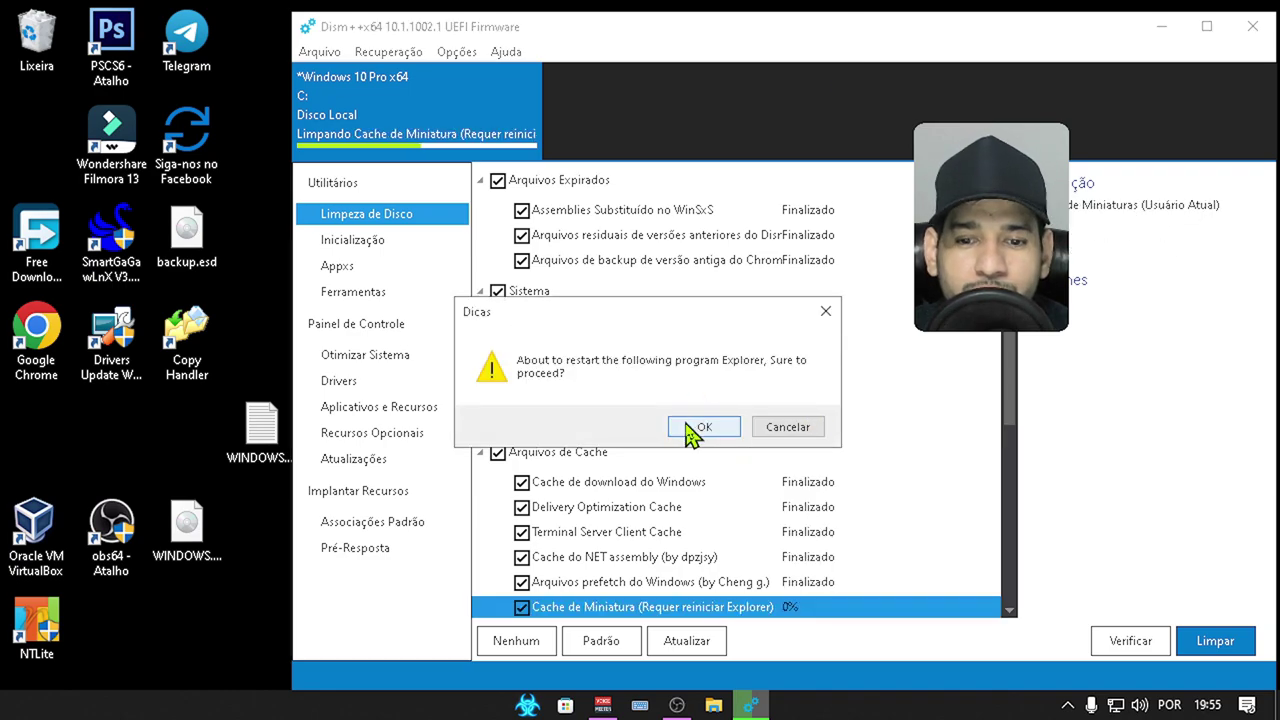
click(696, 428)
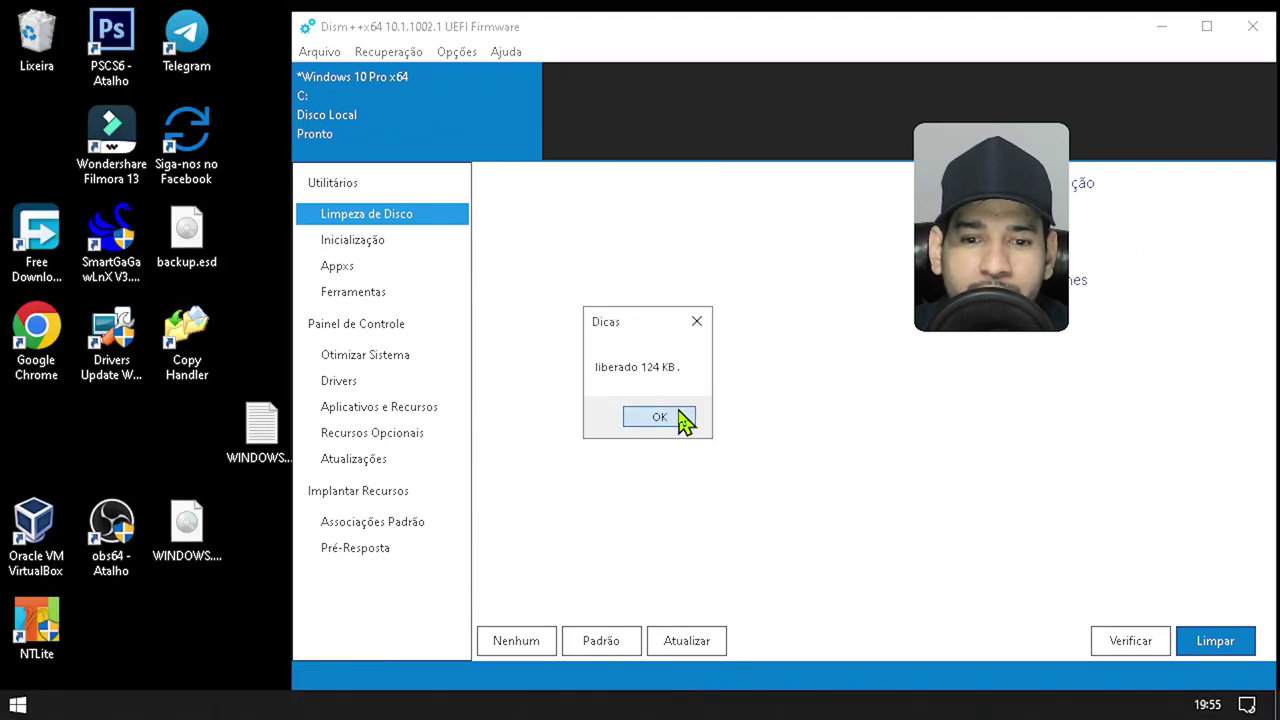
click(681, 418)
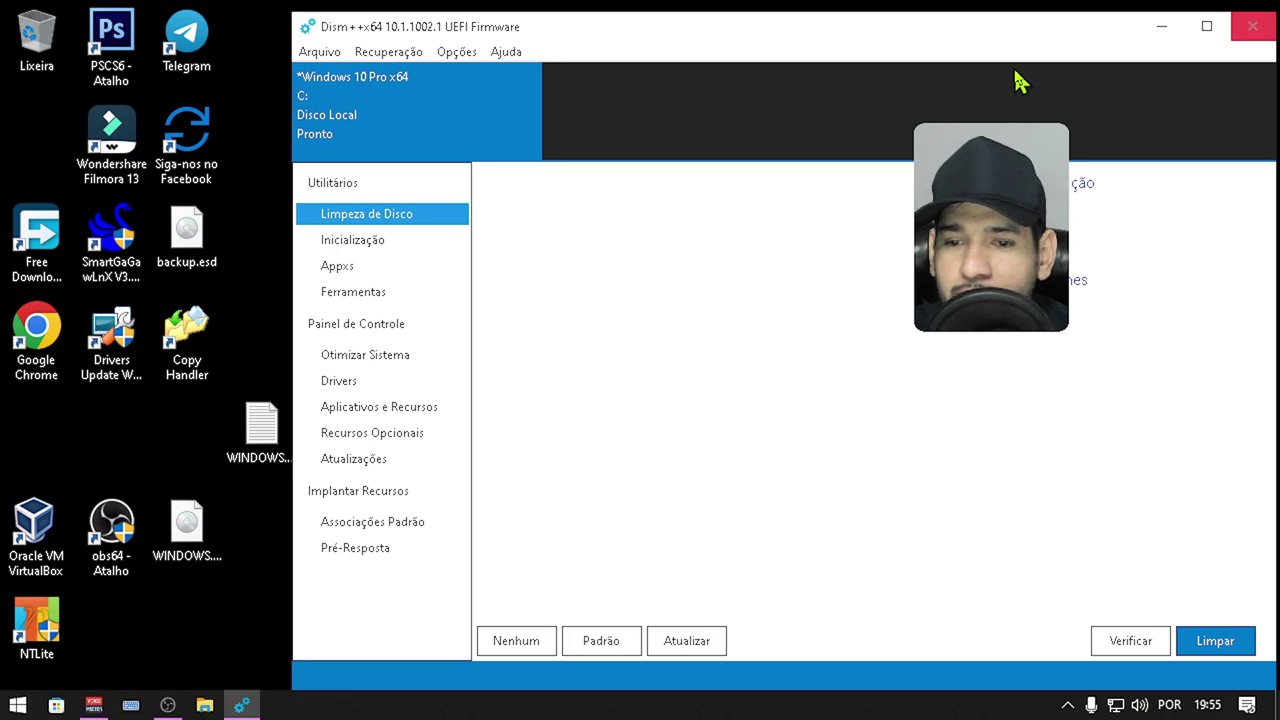
click(700, 650)
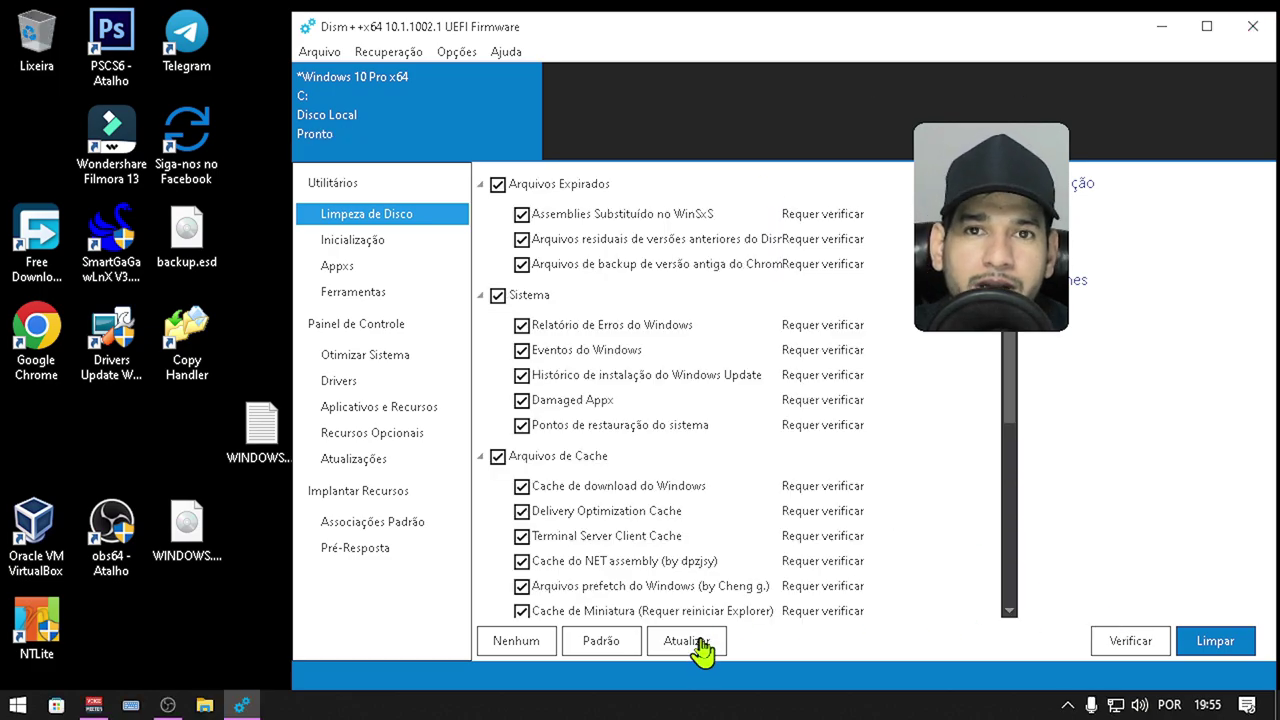
click(815, 460)
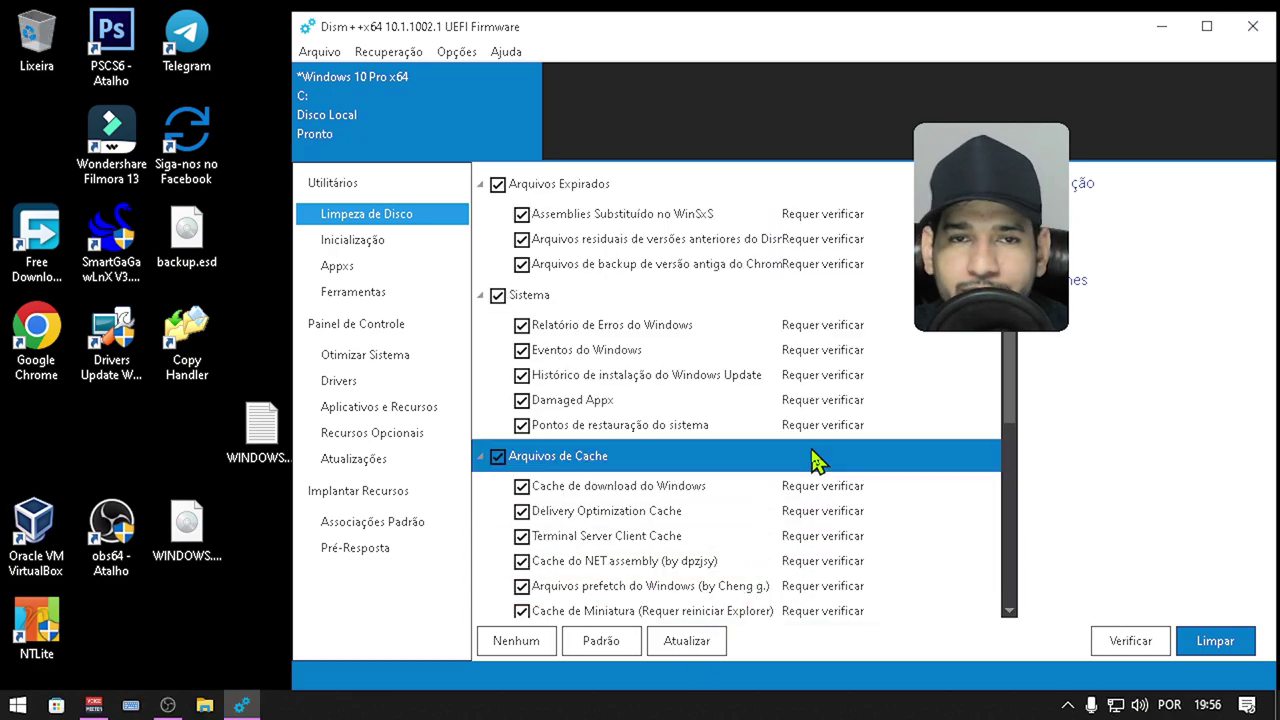
click(548, 296)
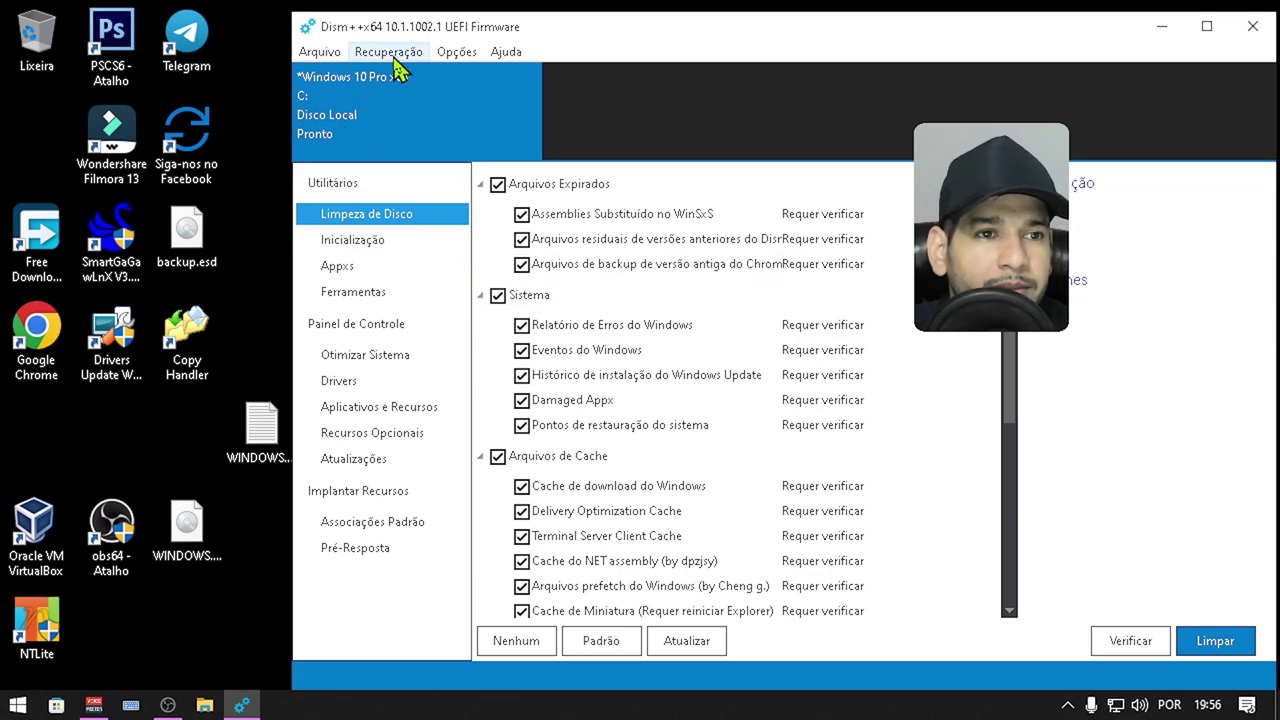
Step: Start saving the Windows 10 Pro system as a new image and choose the Documents folder as its destination
click(317, 55)
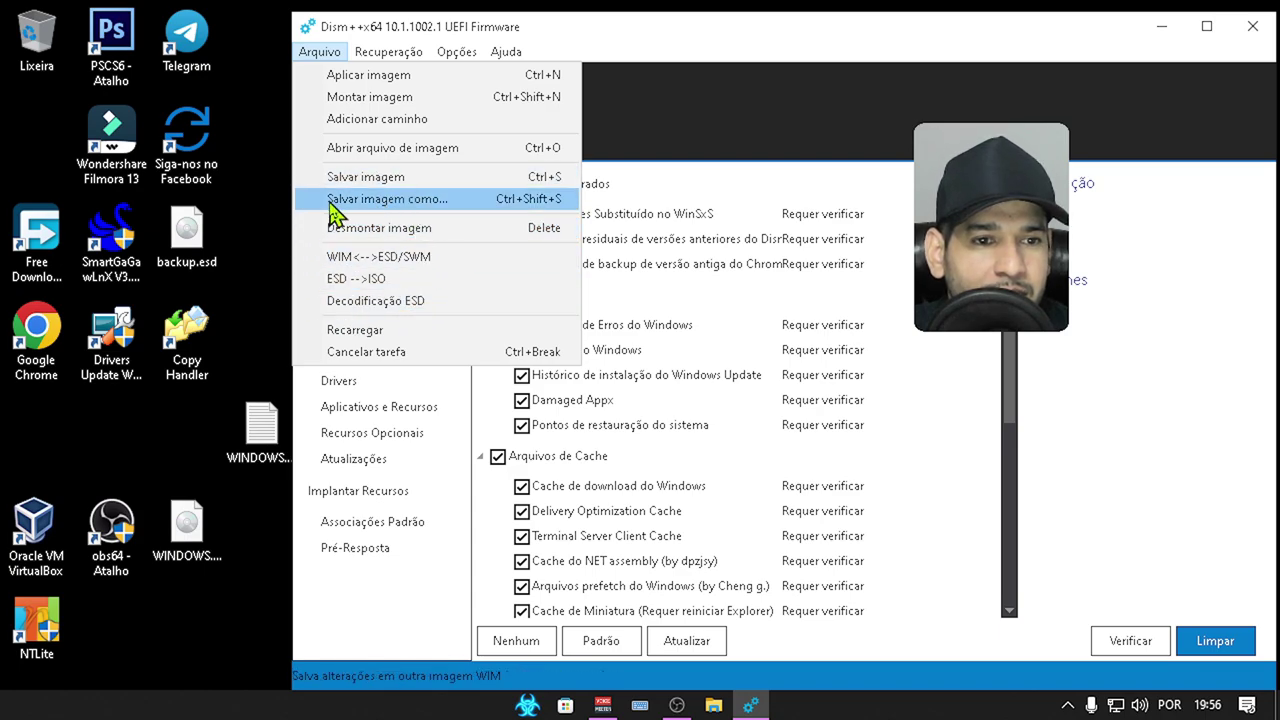
click(474, 211)
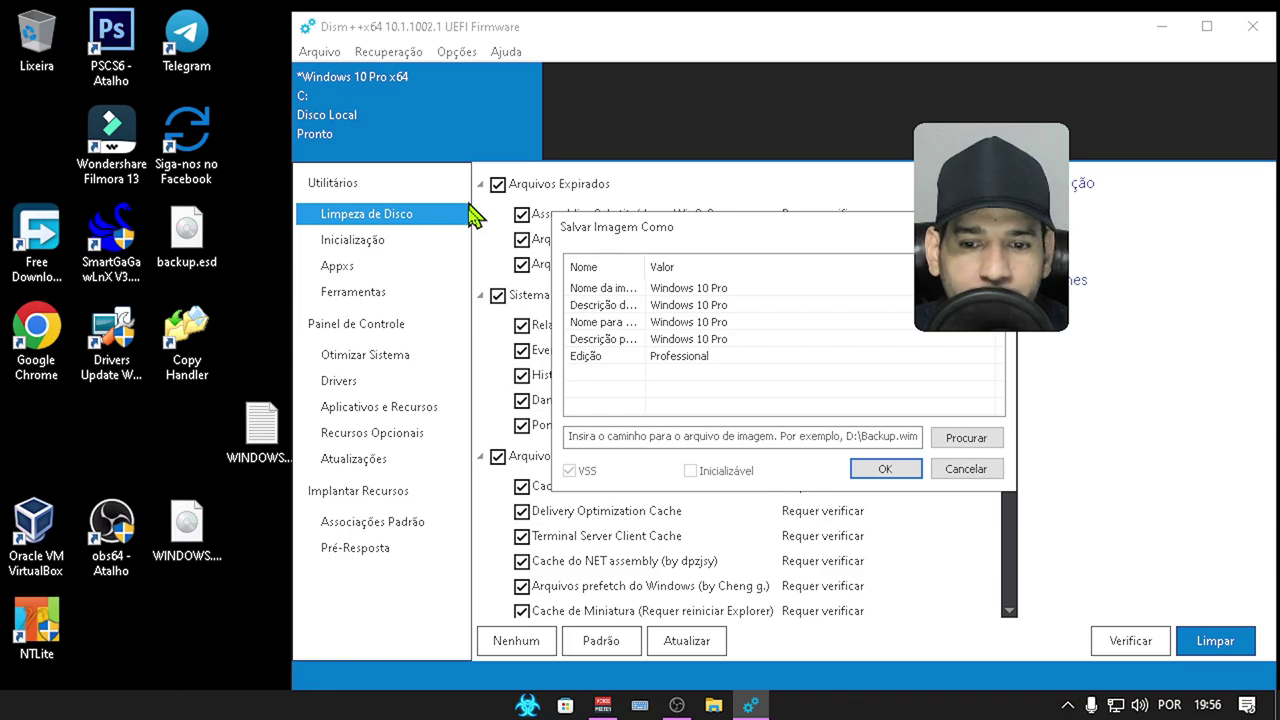
click(966, 438)
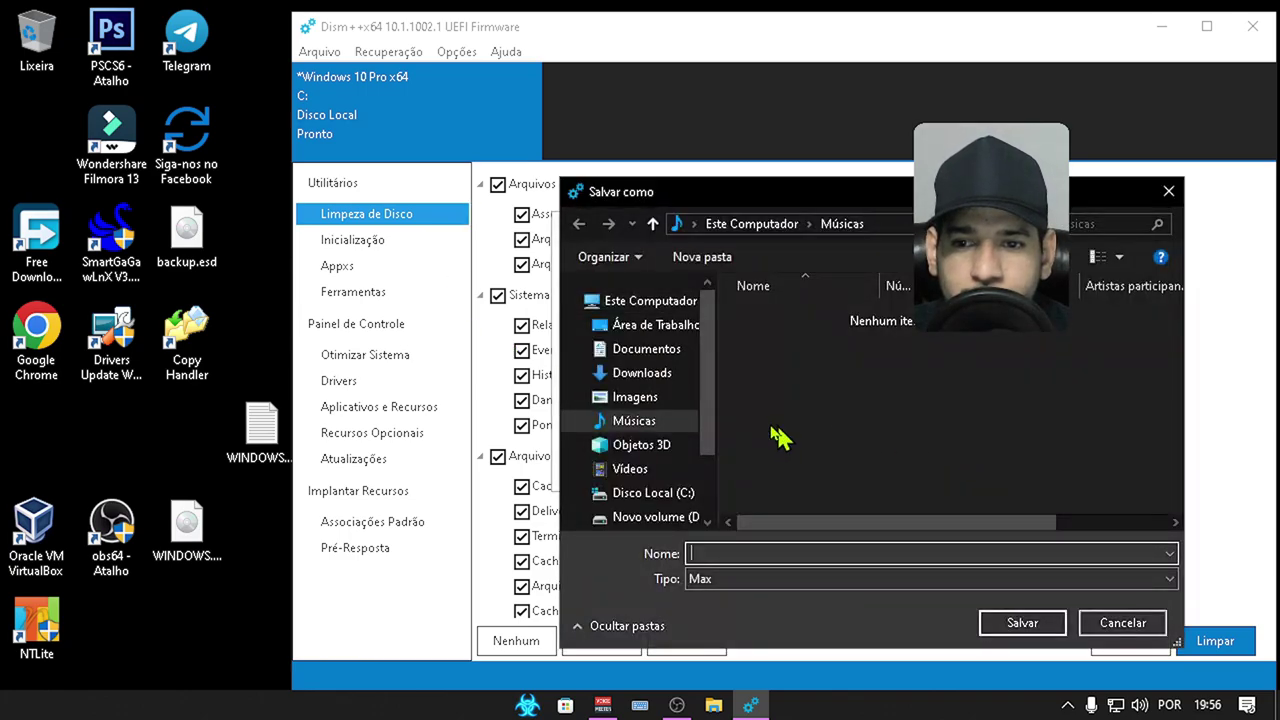
click(645, 428)
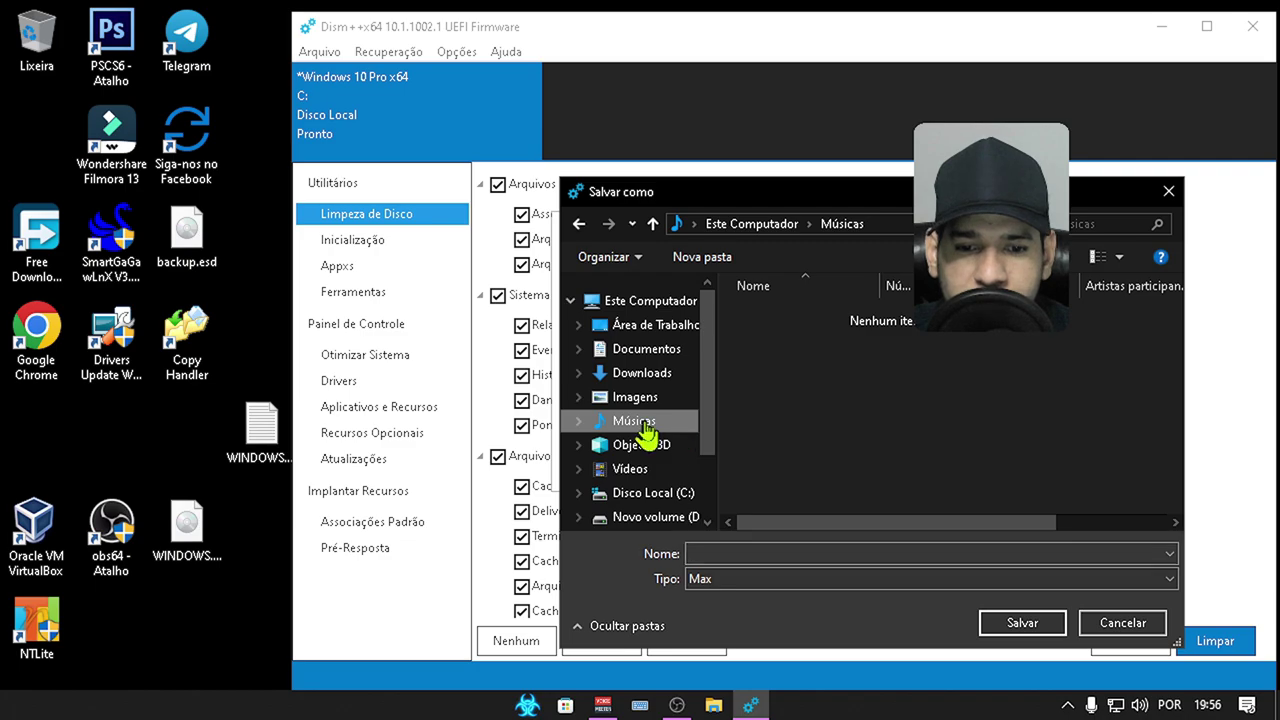
click(640, 397)
click(655, 372)
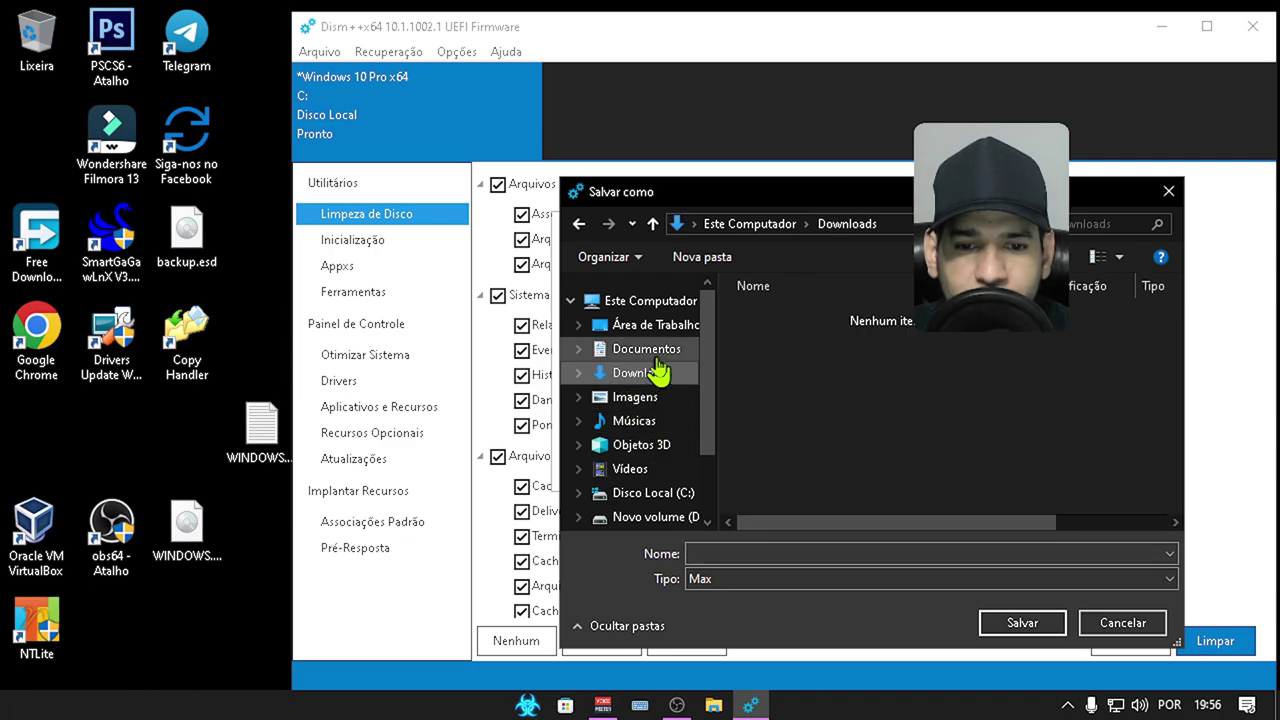
click(648, 349)
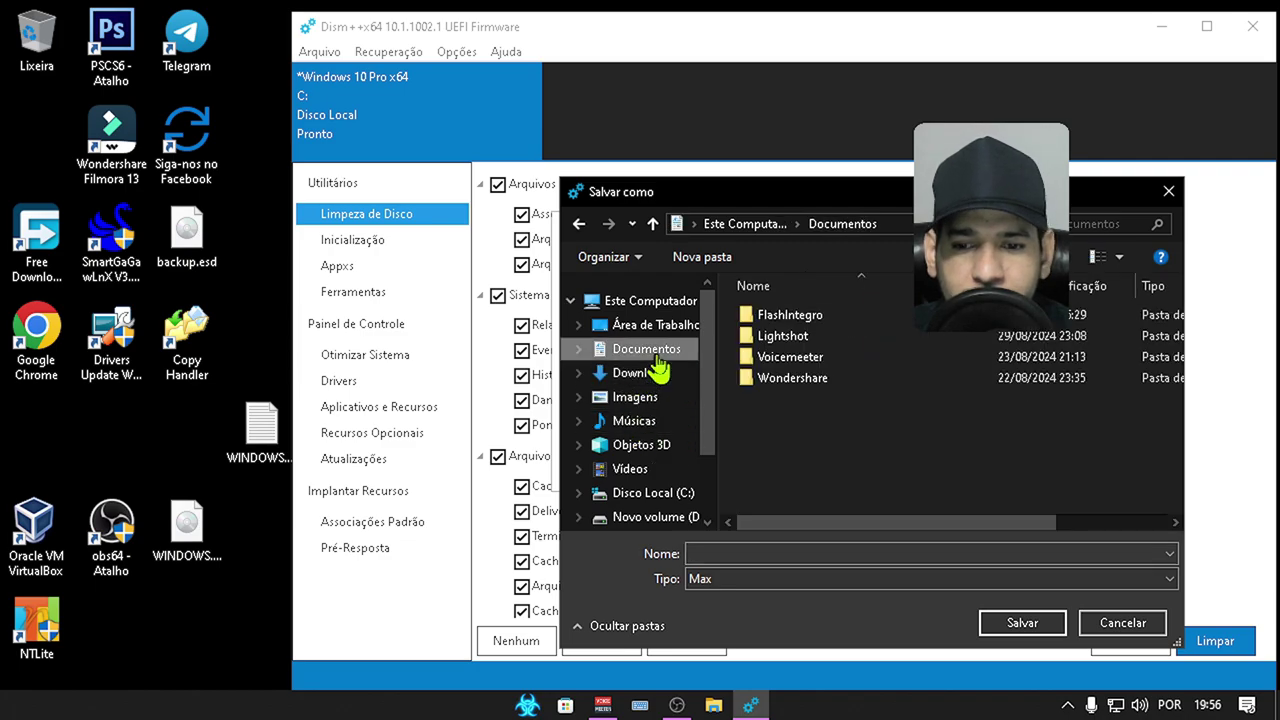
Step: Name the image file install.esd and confirm it as the output file in Documents
click(754, 553)
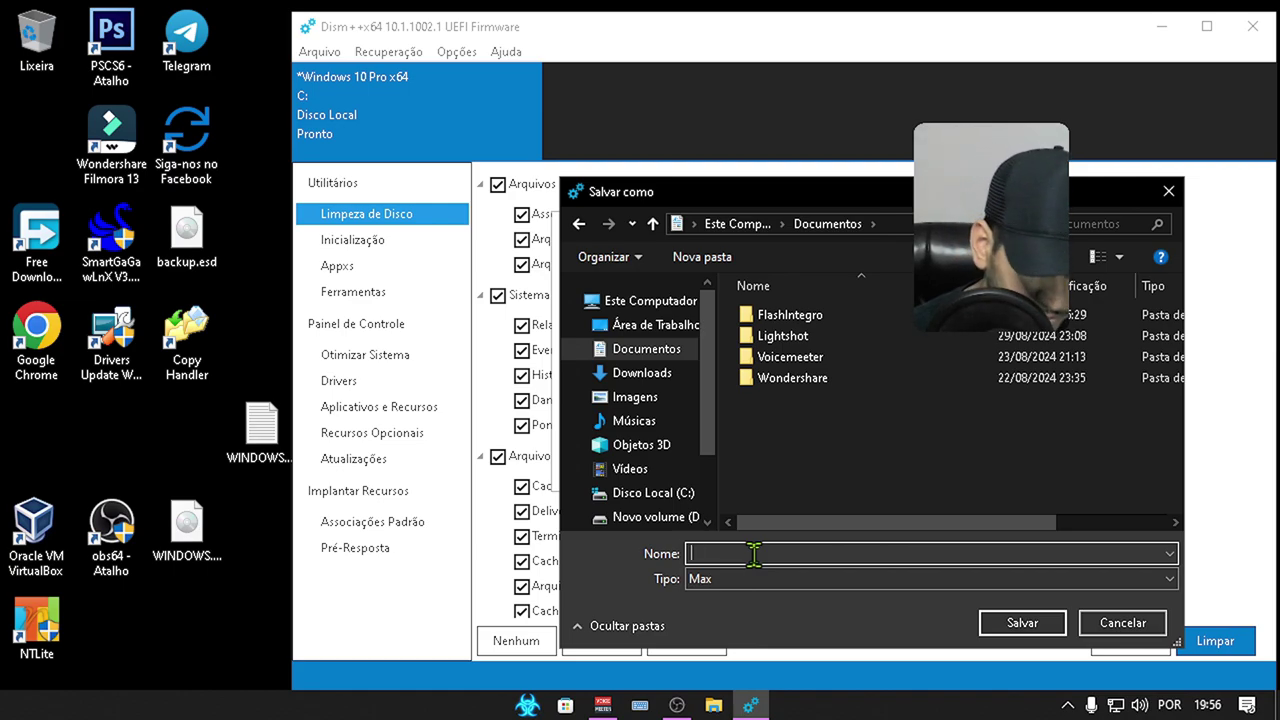
text(install.esd)
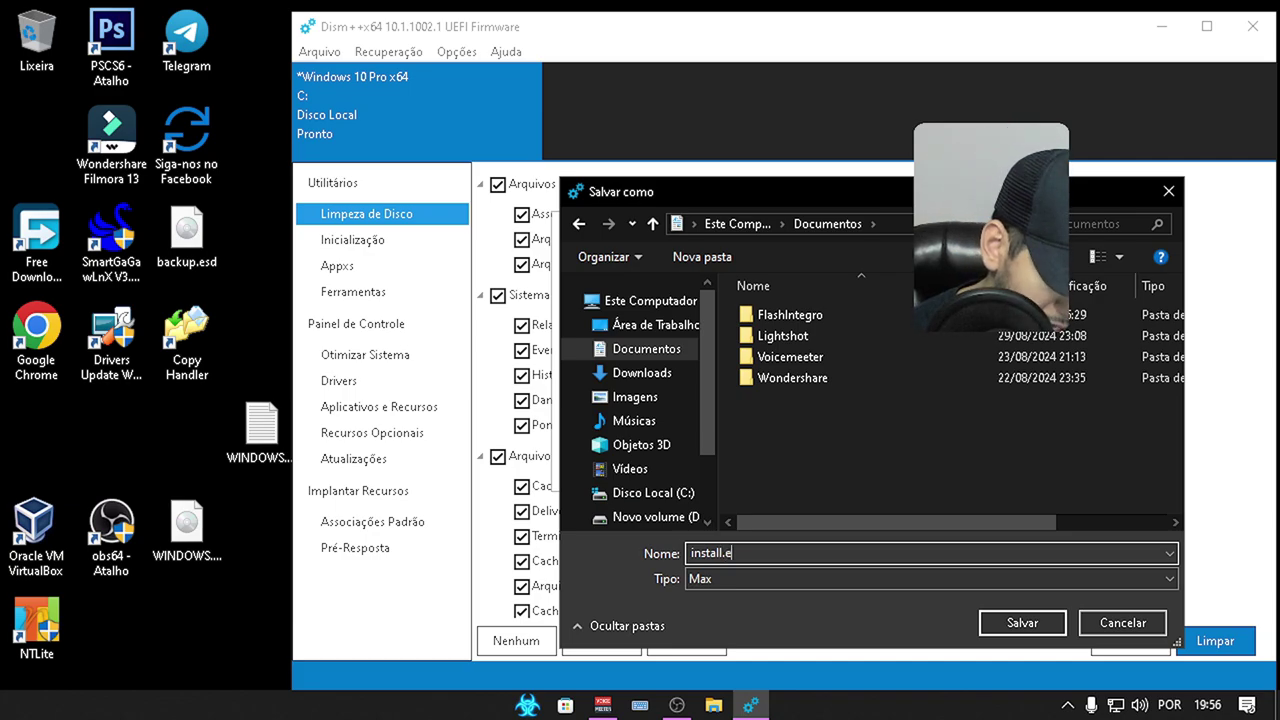
click(1050, 624)
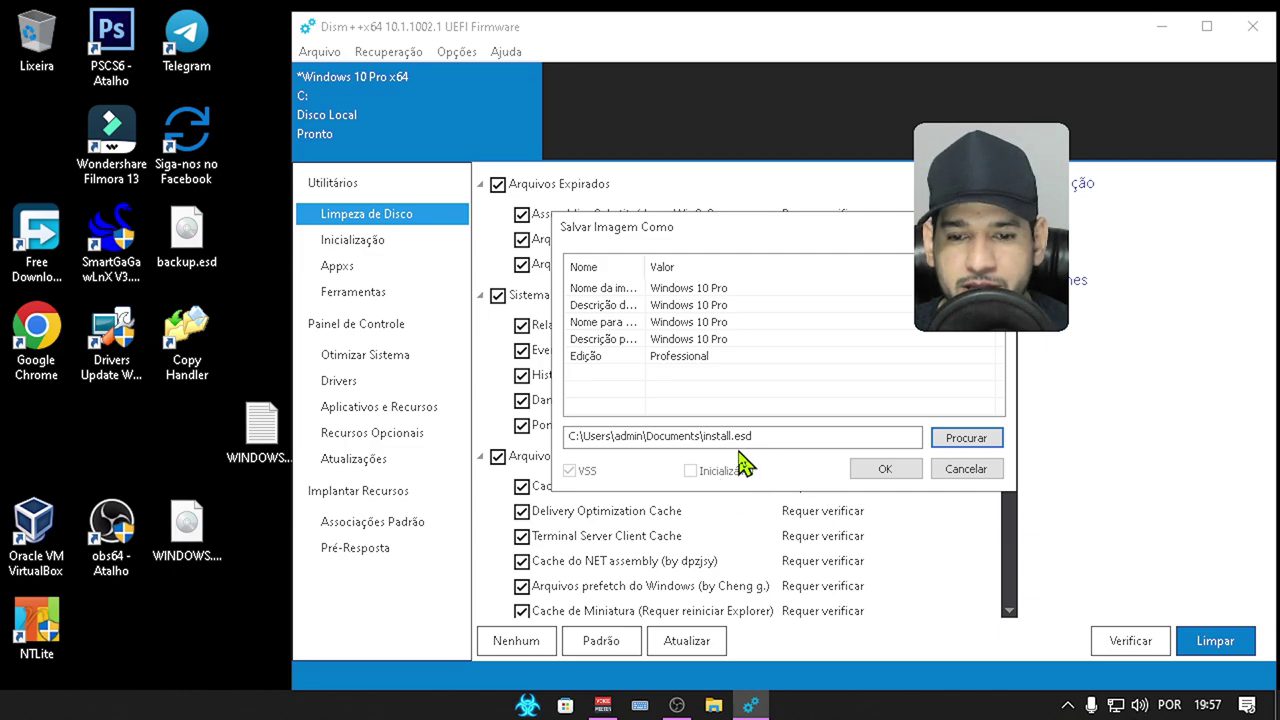
Step: Try confirming the output image in Documents under the name install without an extension
click(966, 440)
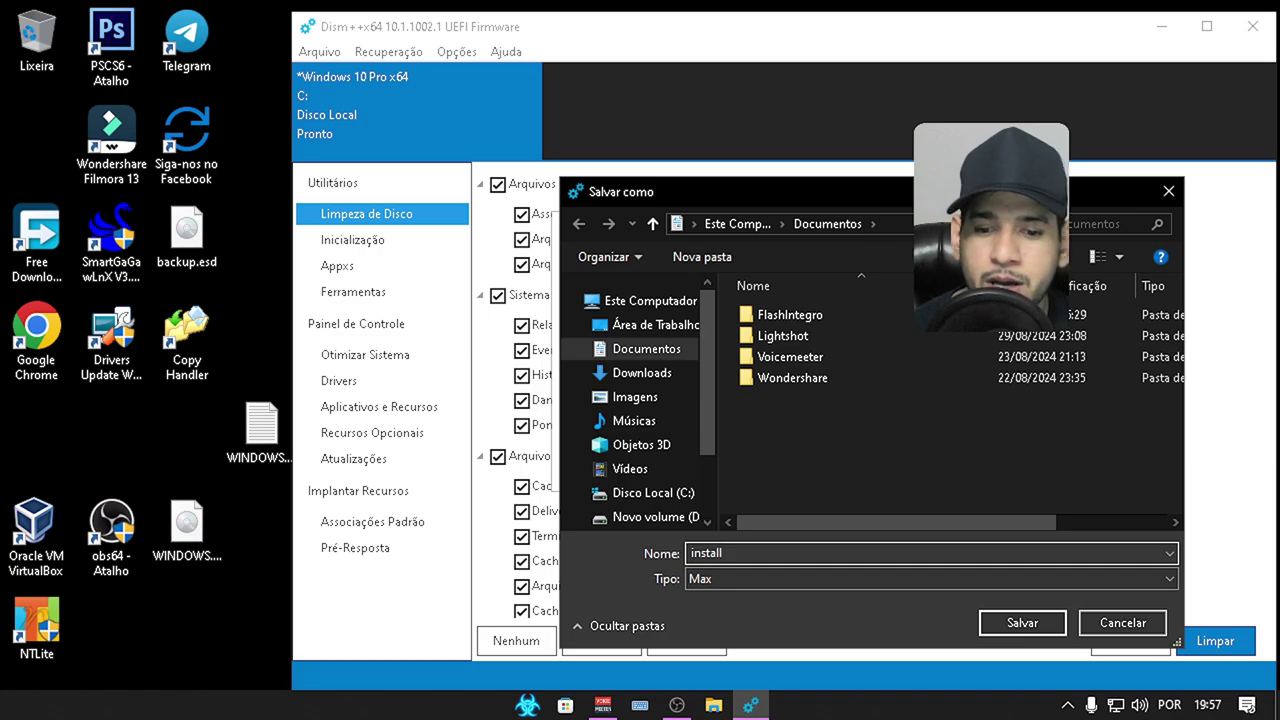
click(1020, 628)
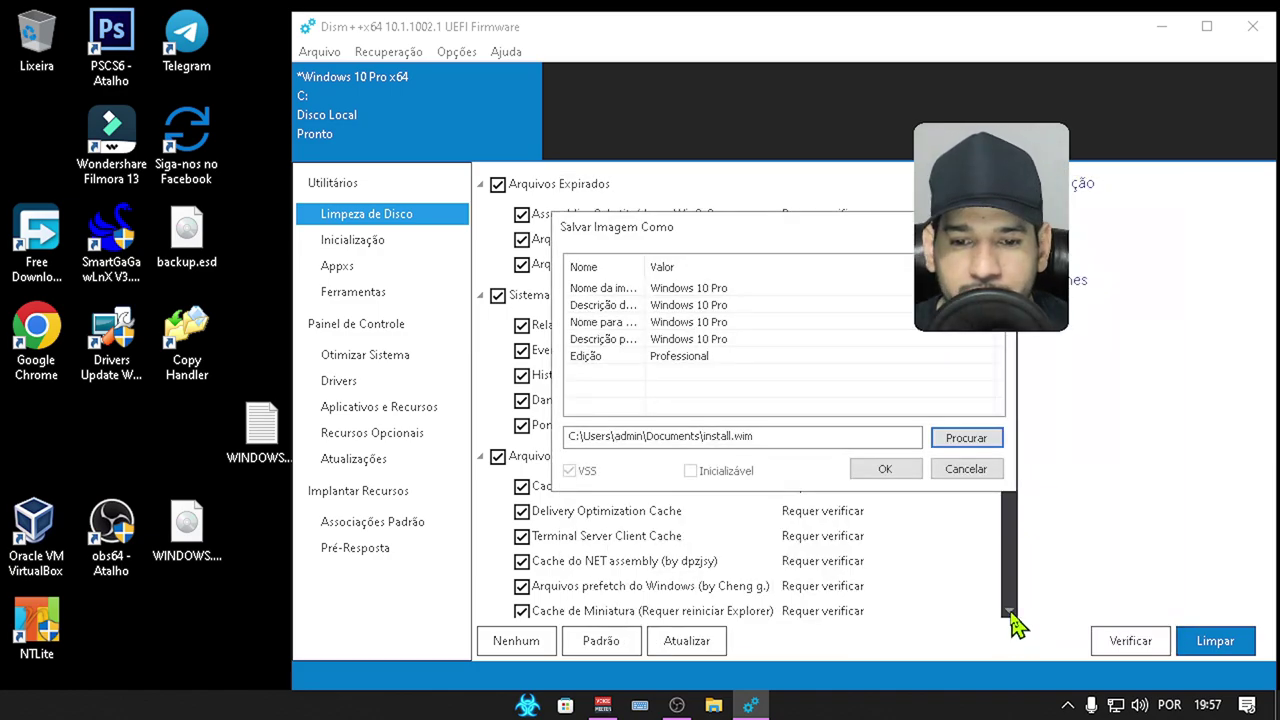
drag(766, 435, 475, 445)
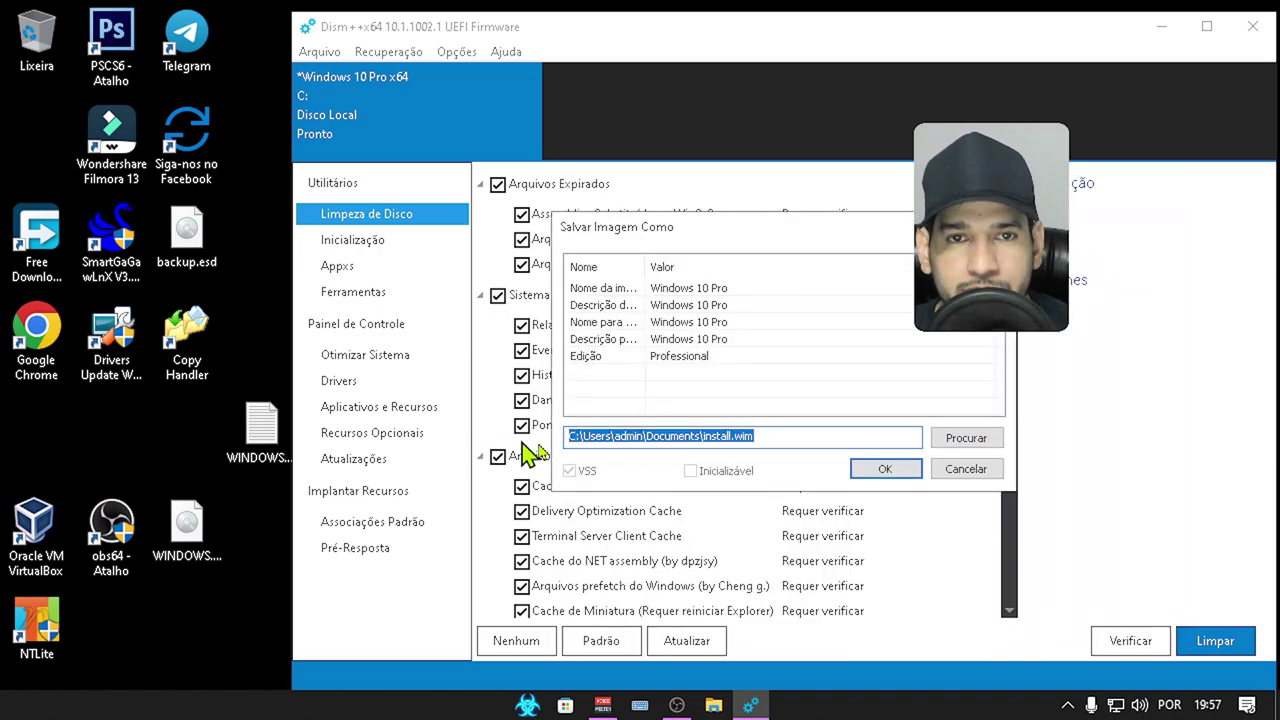
click(779, 440)
Step: Set the output file in Documents to install.esd and start saving the system image
click(955, 443)
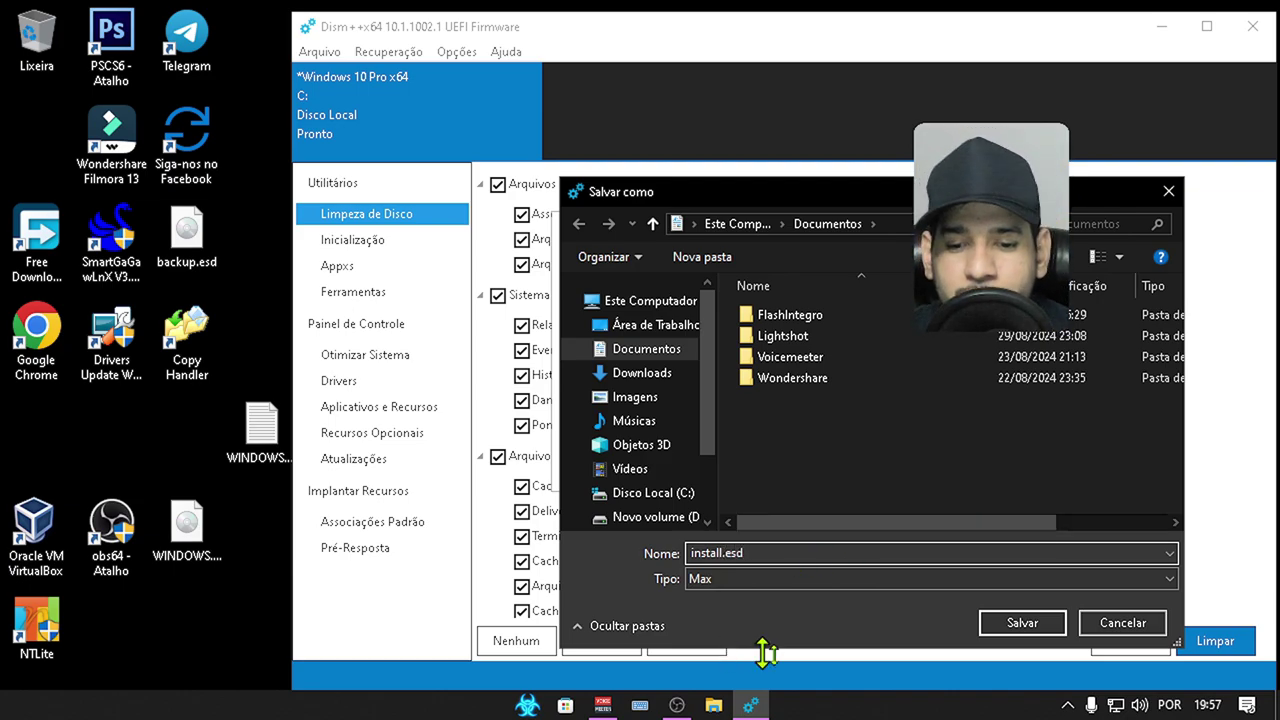
click(1022, 623)
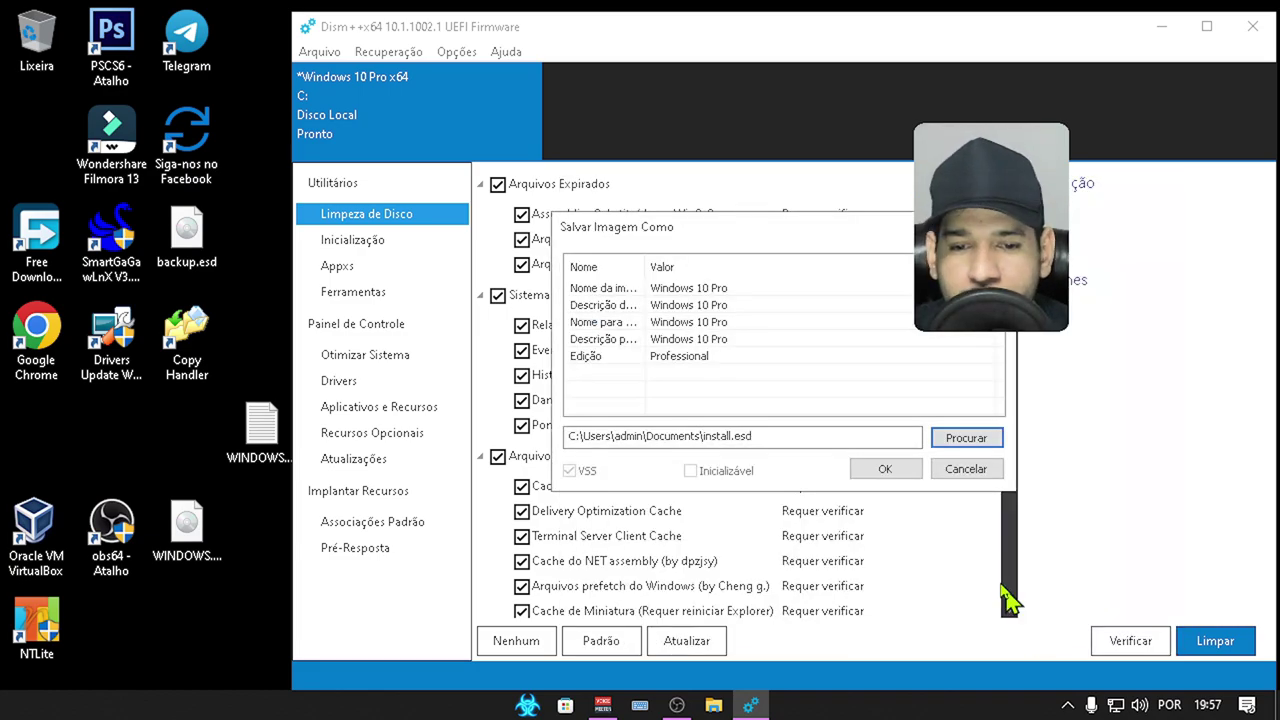
click(888, 468)
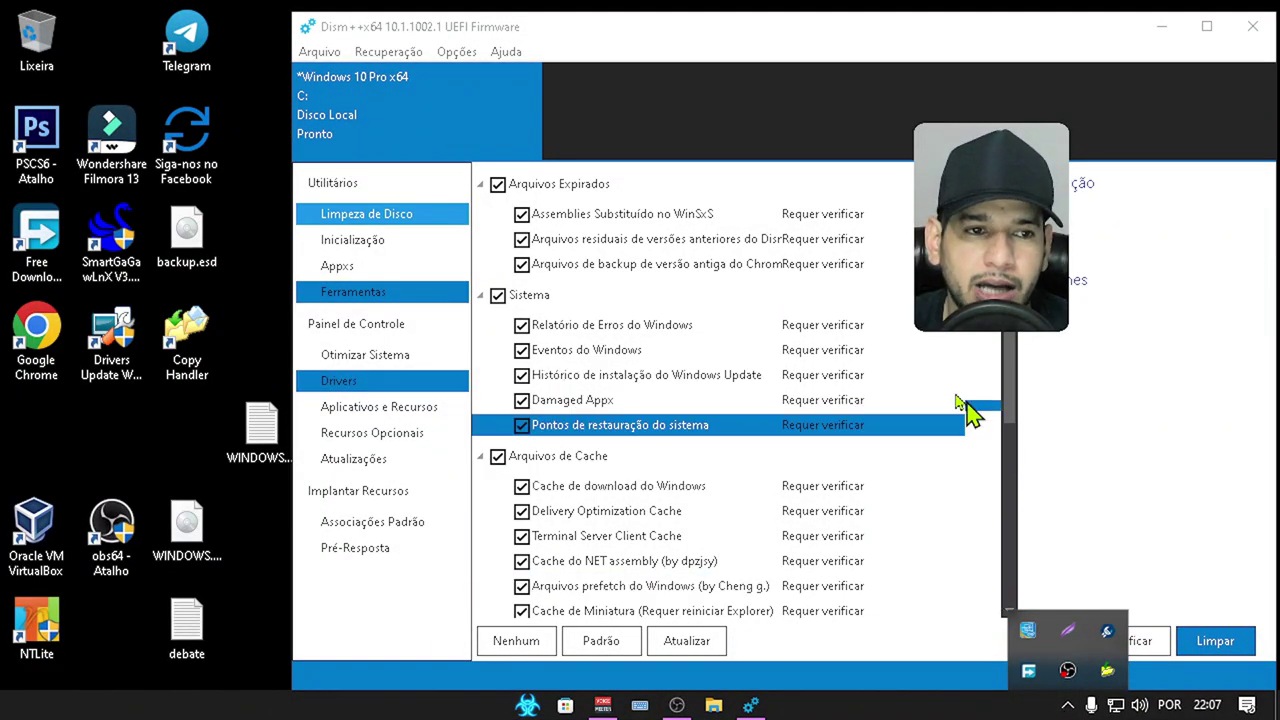
Step: Check the saved install.esd file in the Documents folder using File Explorer, and close the folder window
click(328, 148)
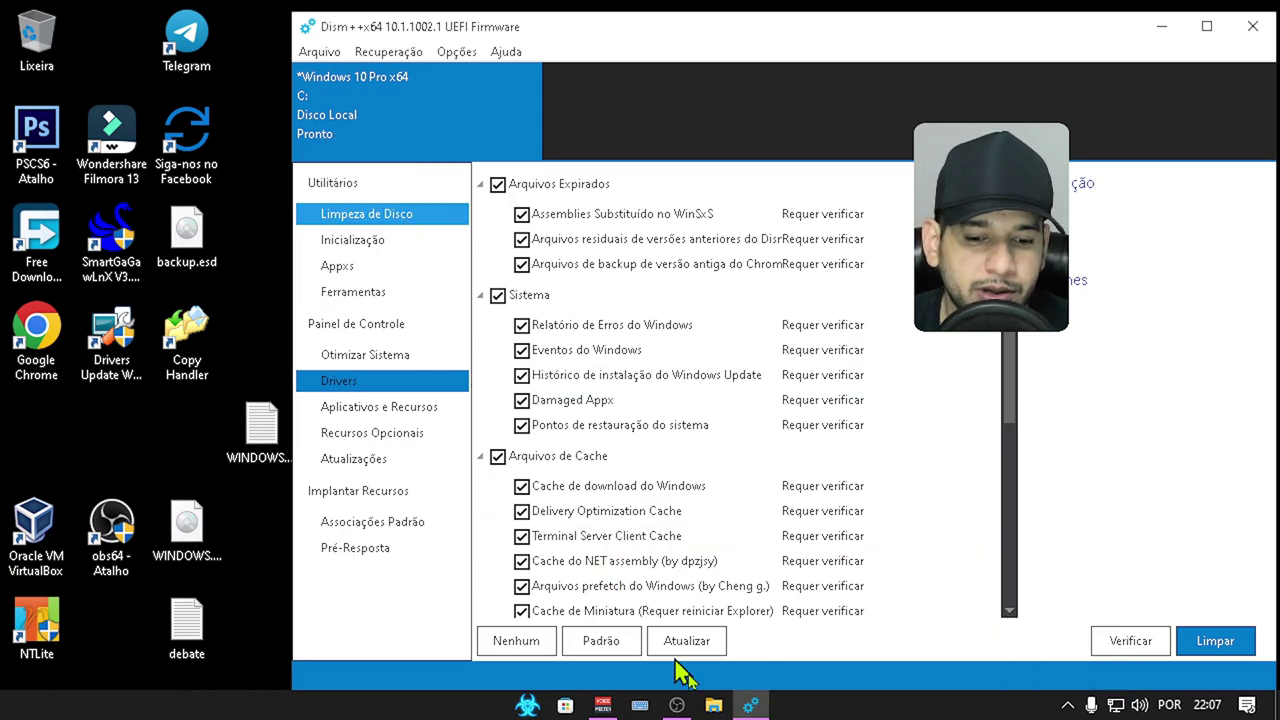
click(714, 705)
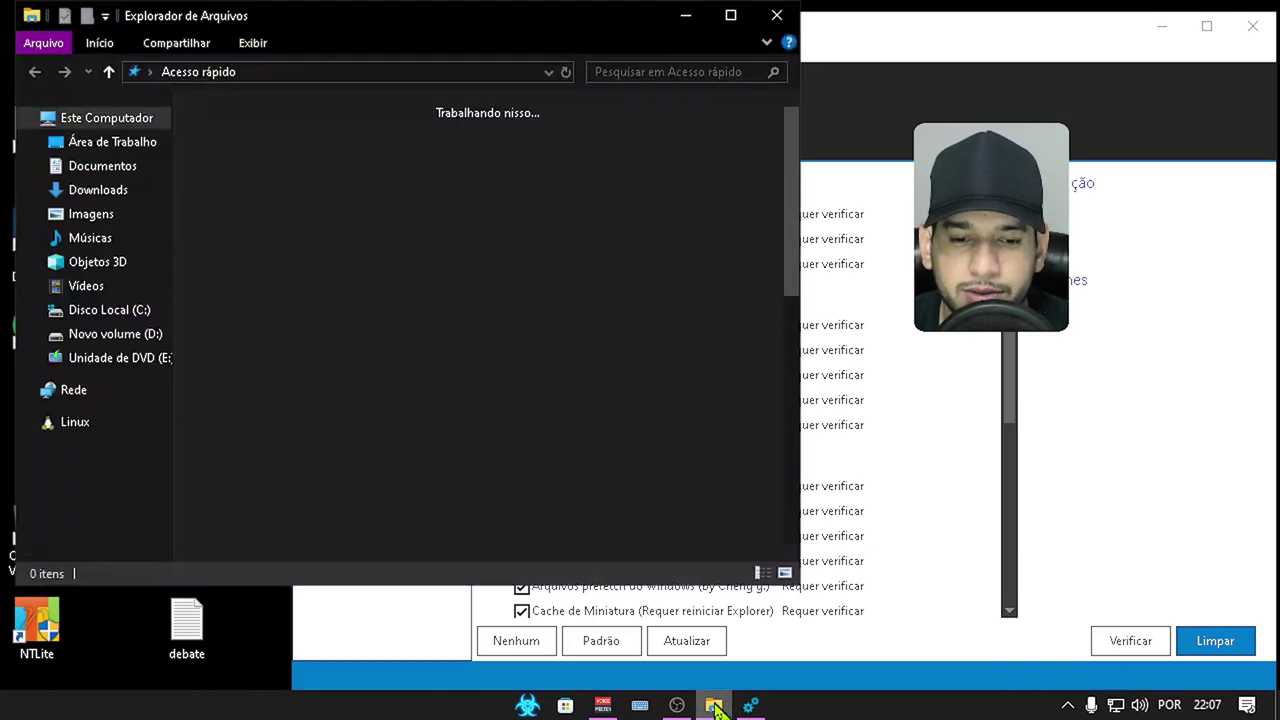
click(122, 168)
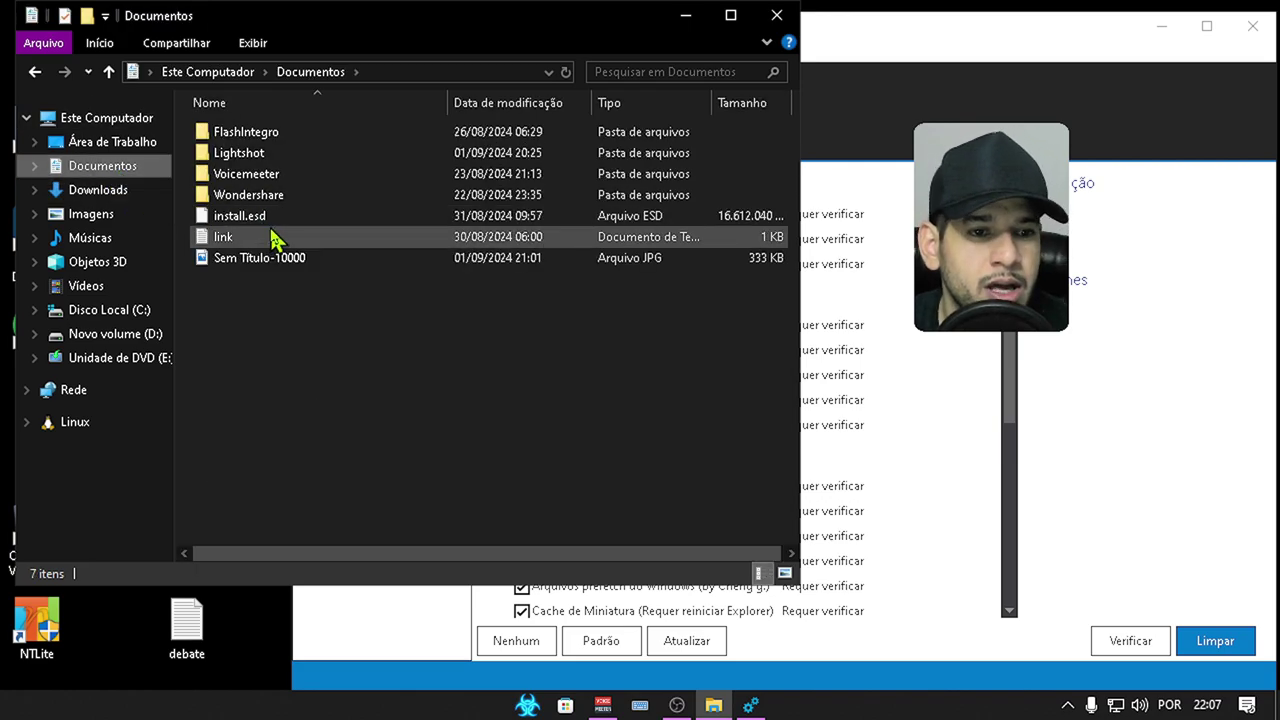
mouse_move(278, 233)
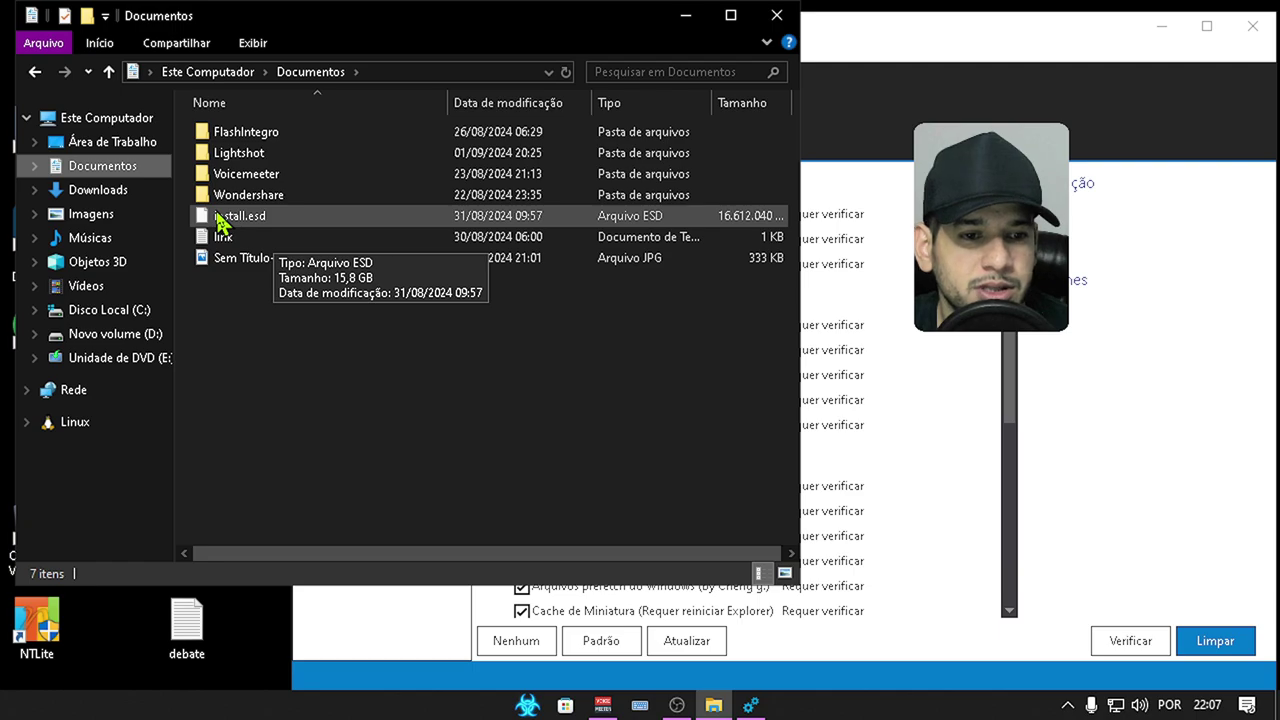
click(778, 14)
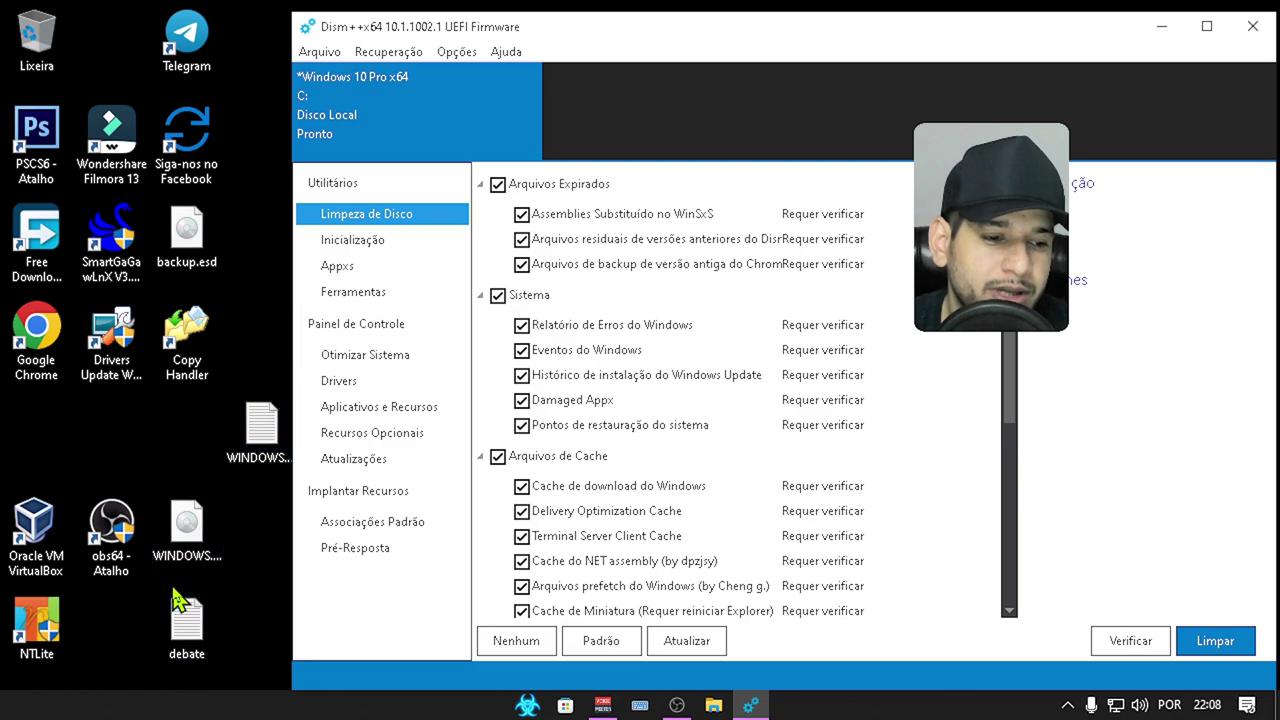
Step: View the advanced options for deleting browsing data in Google Chrome, and close the browser without deleting anything
click(186, 514)
click(186, 235)
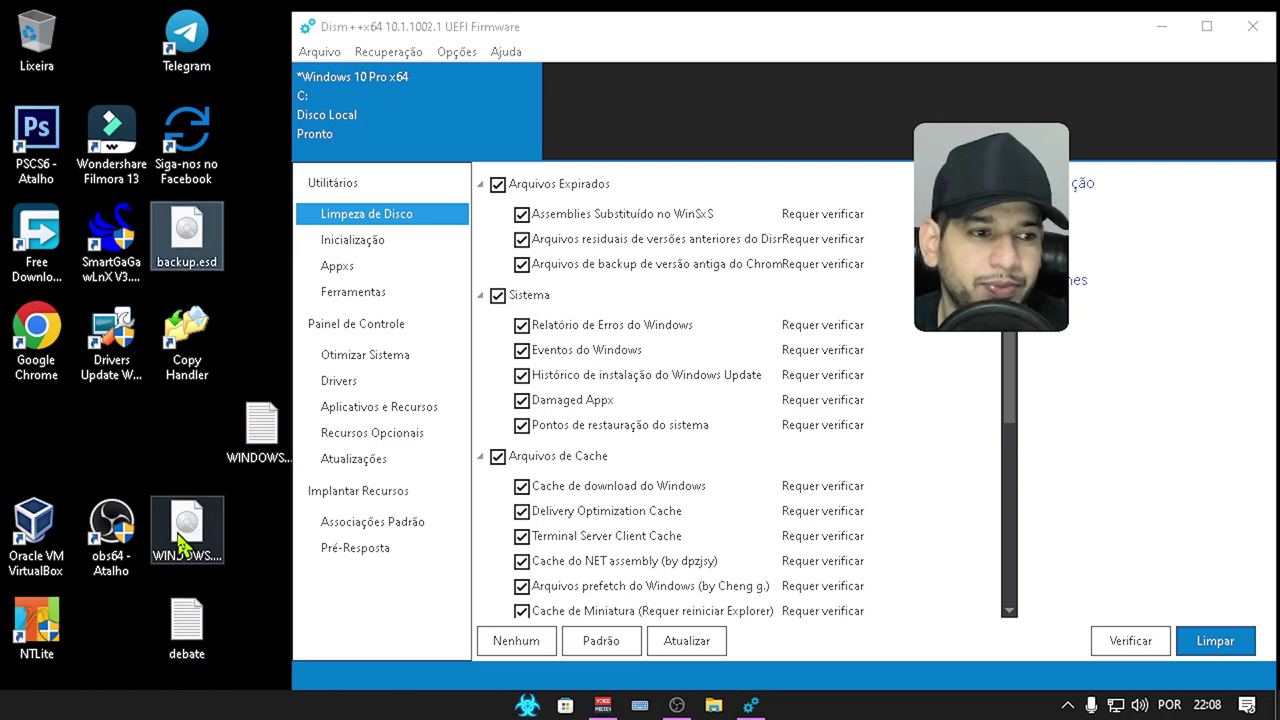
click(45, 358)
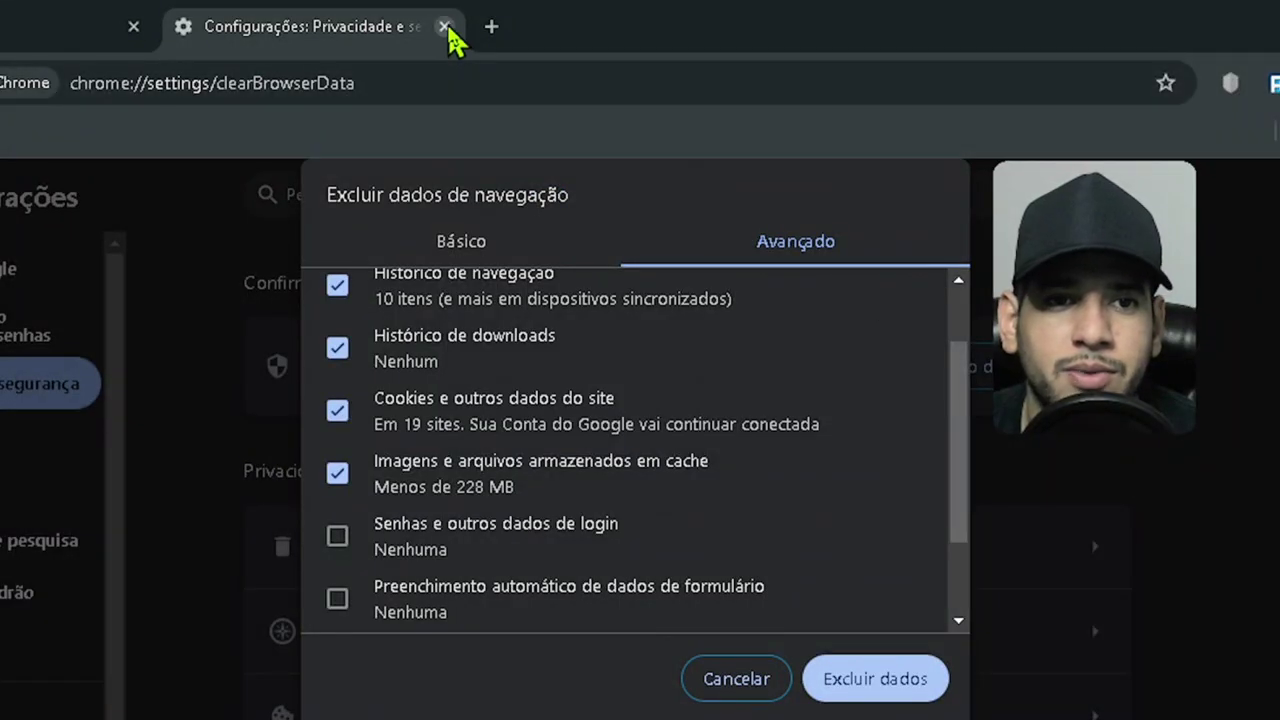
click(445, 26)
click(1254, 14)
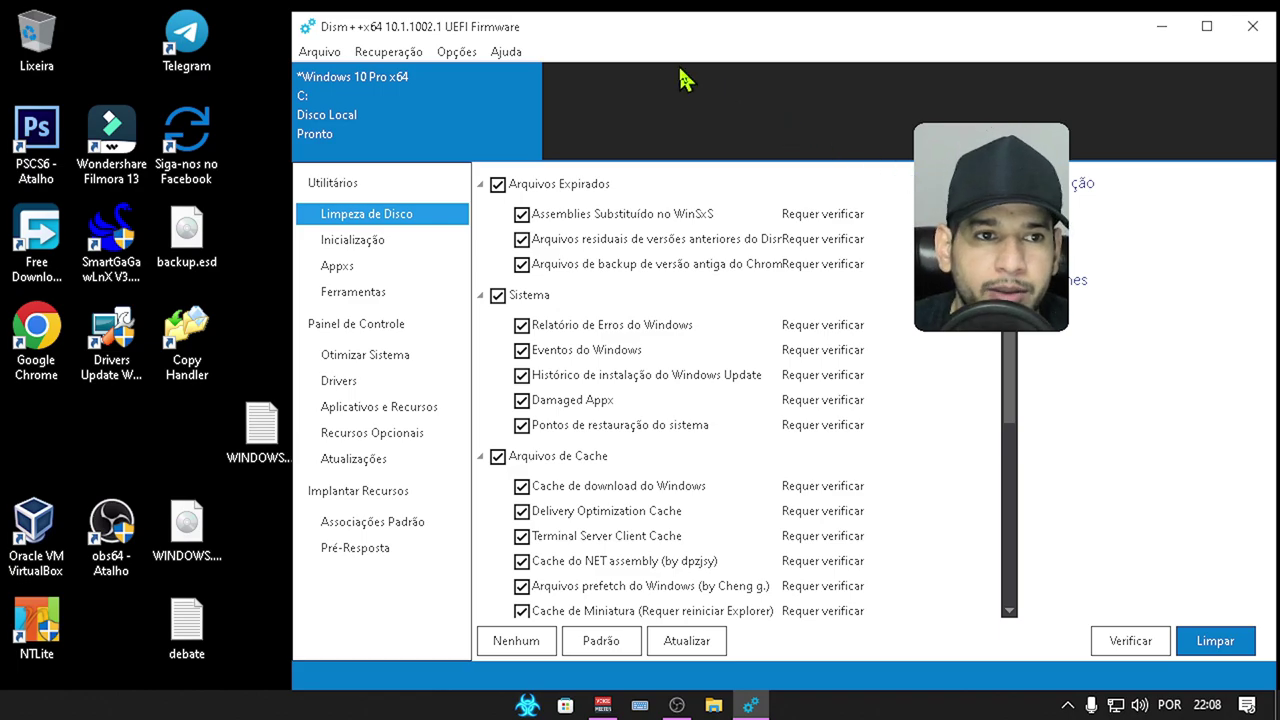
click(326, 54)
click(409, 199)
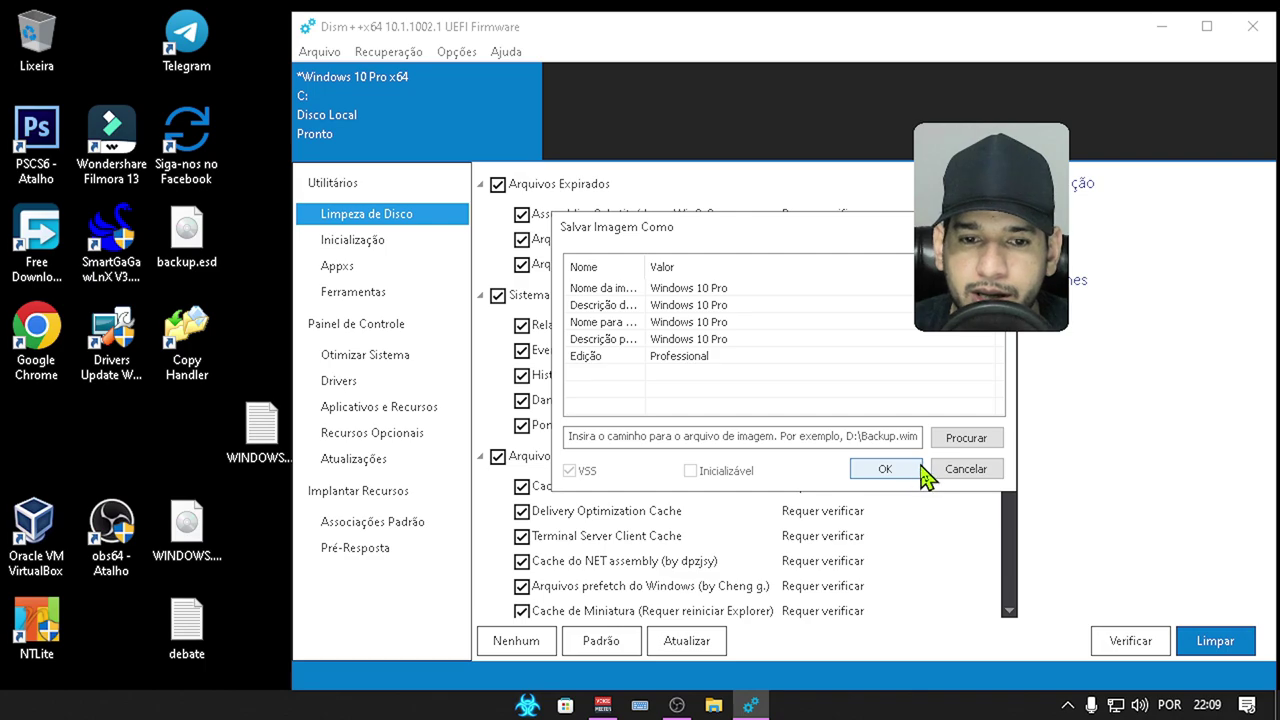
click(966, 439)
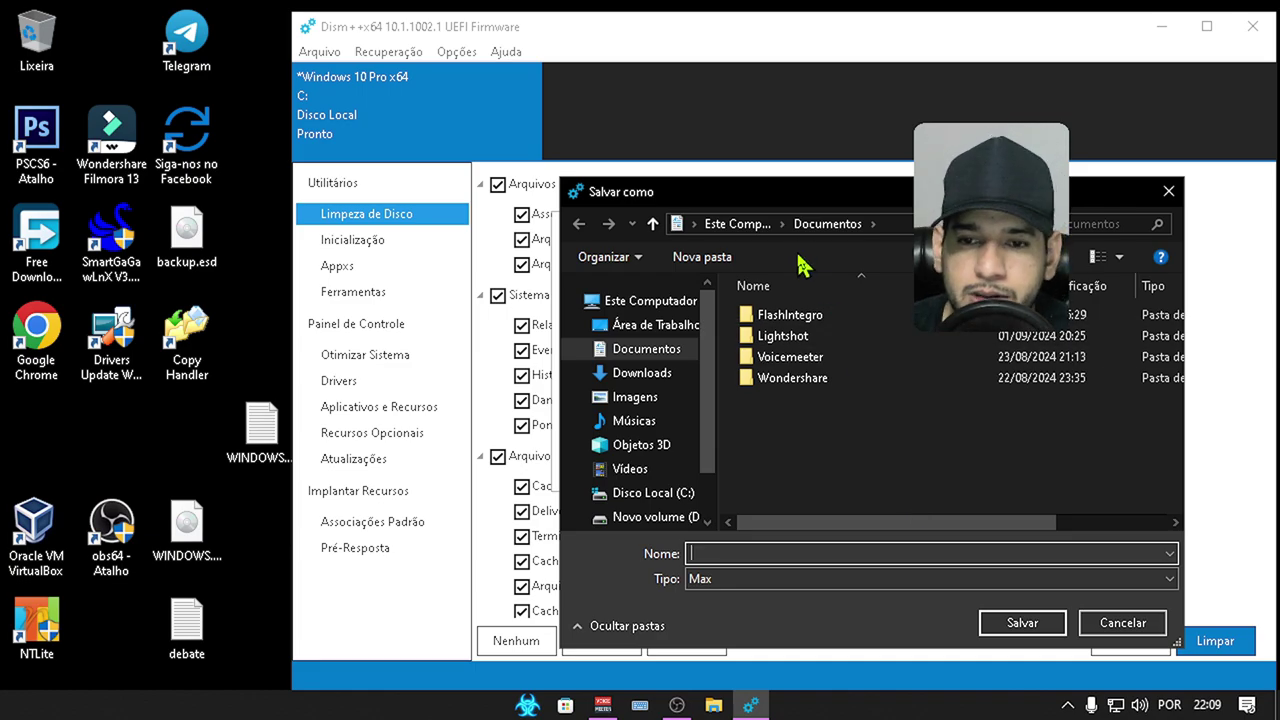
click(624, 357)
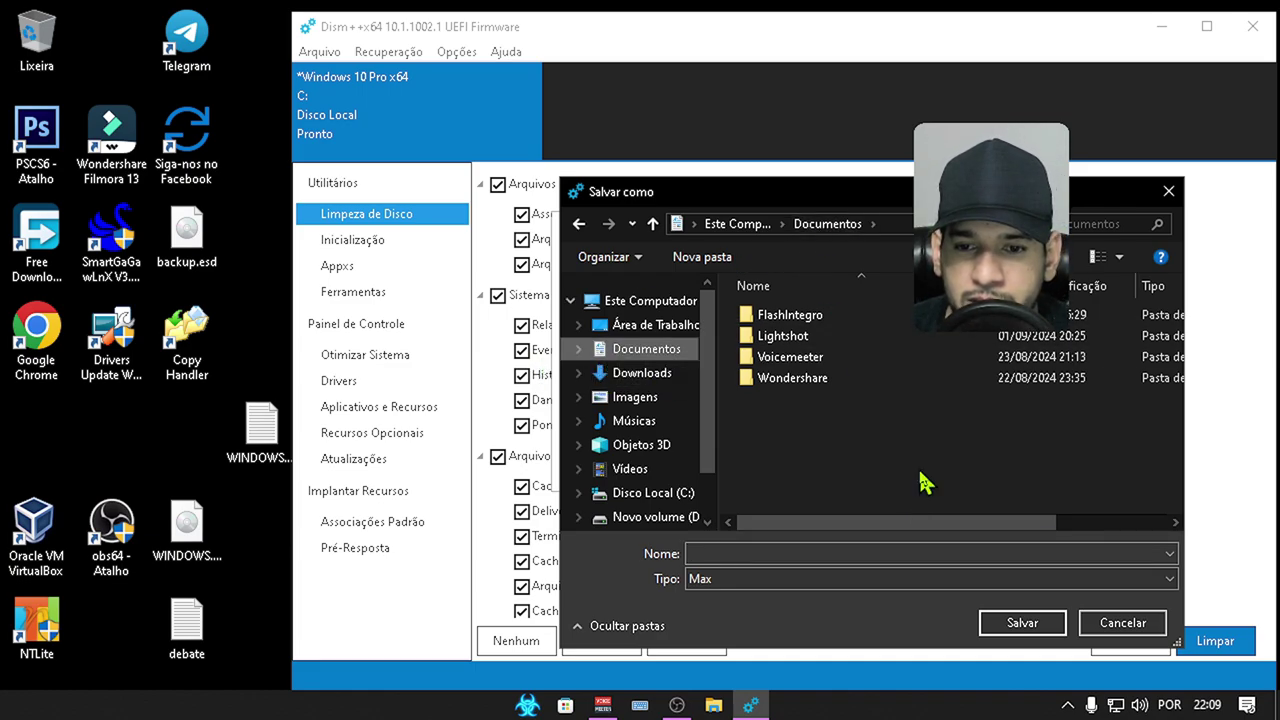
click(1110, 630)
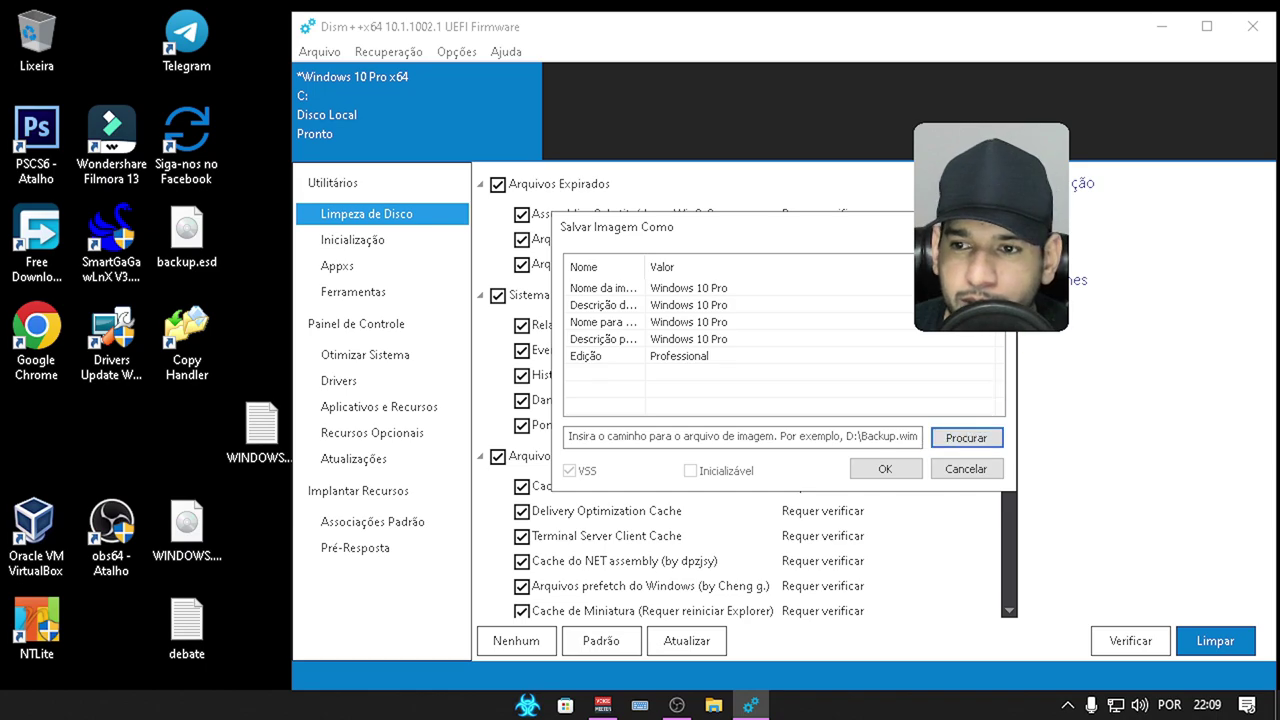
key(Escape)
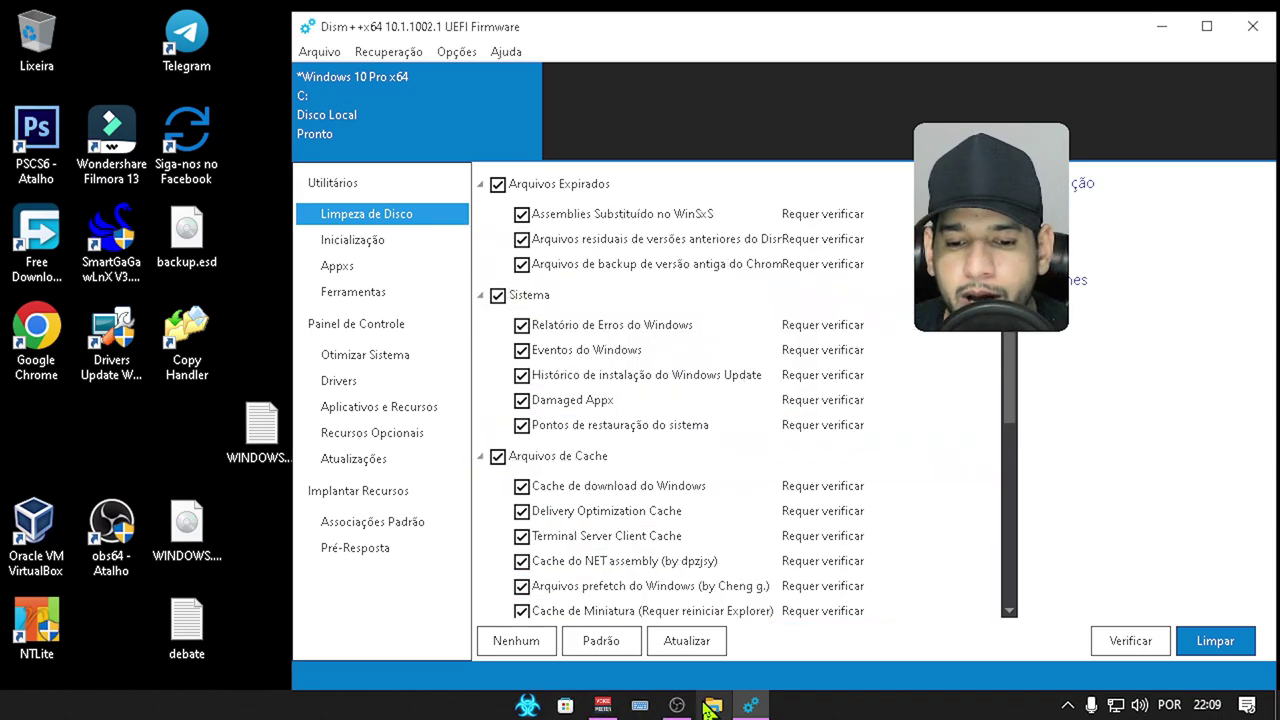
Step: Copy the install.esd file from the Documents folder in File Explorer, and close the folder window
click(713, 706)
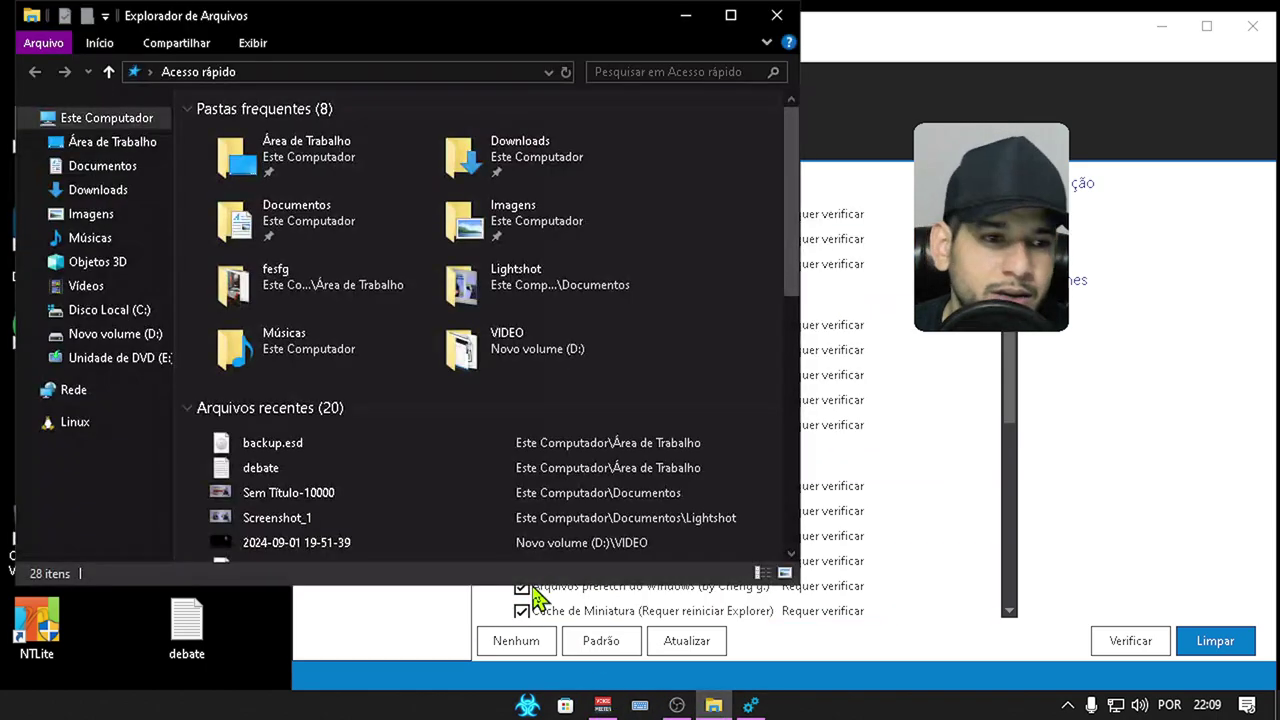
click(122, 170)
click(255, 224)
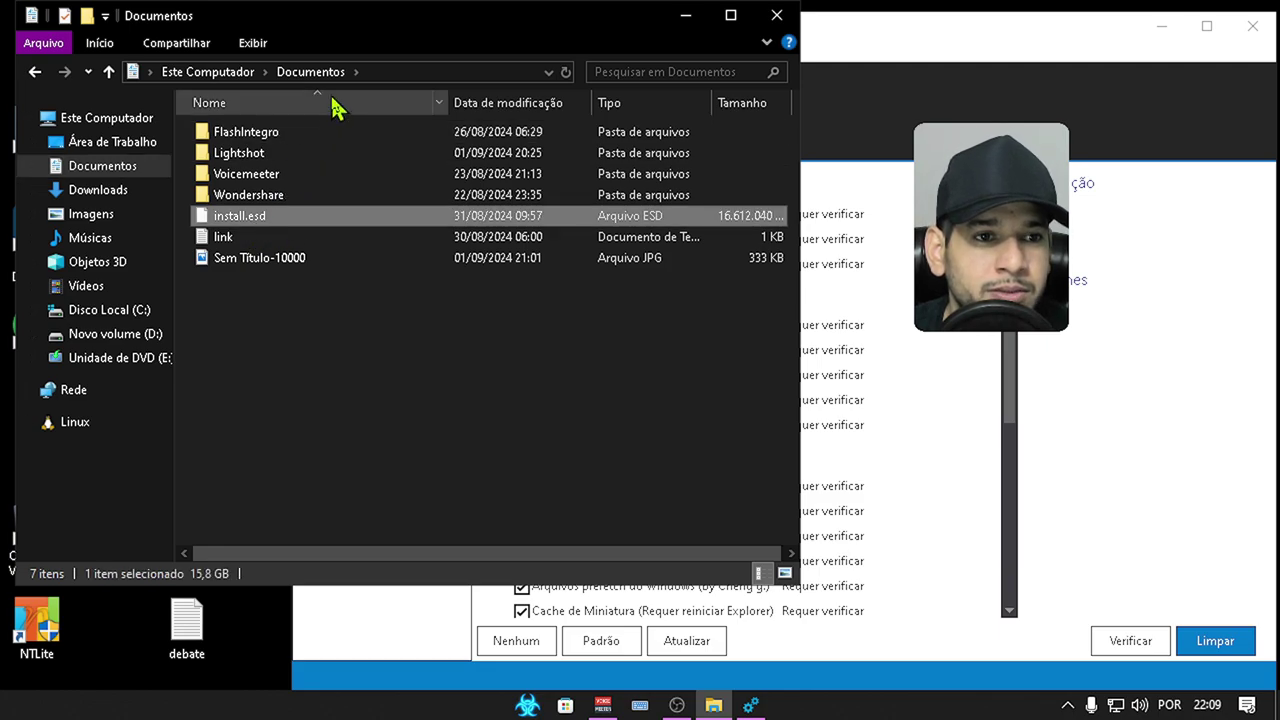
right_click(240, 227)
click(329, 572)
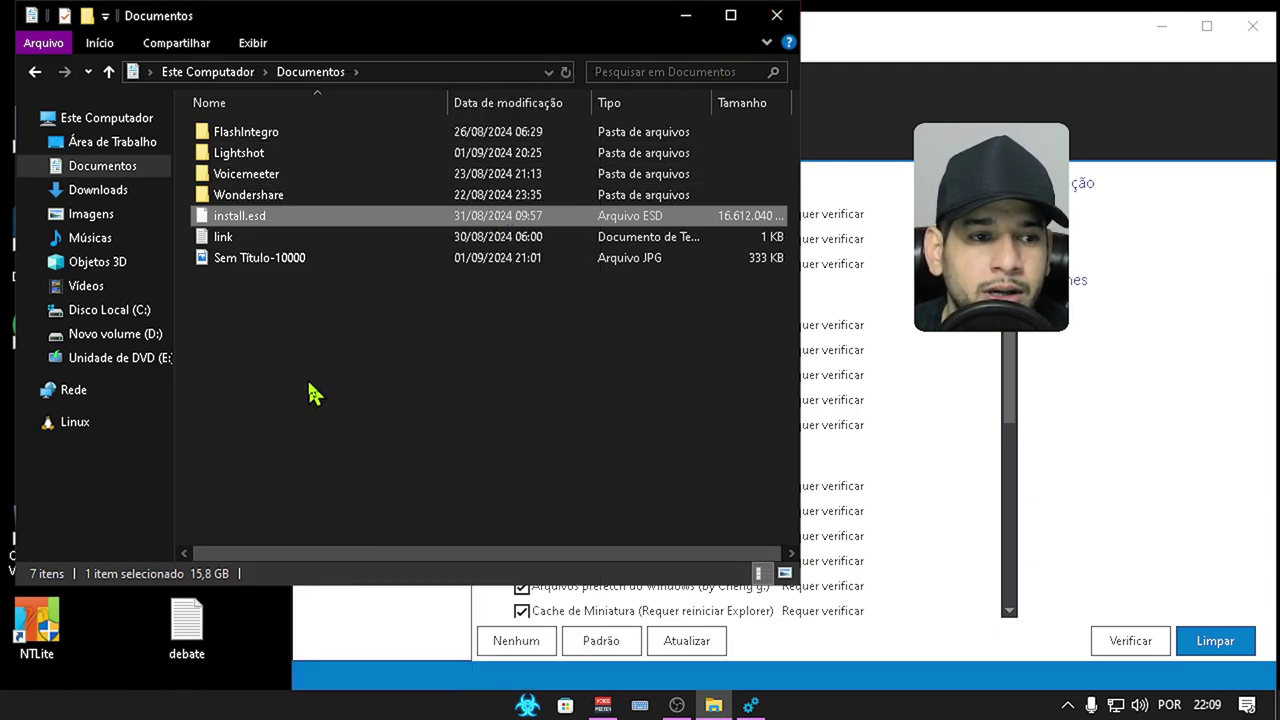
click(776, 15)
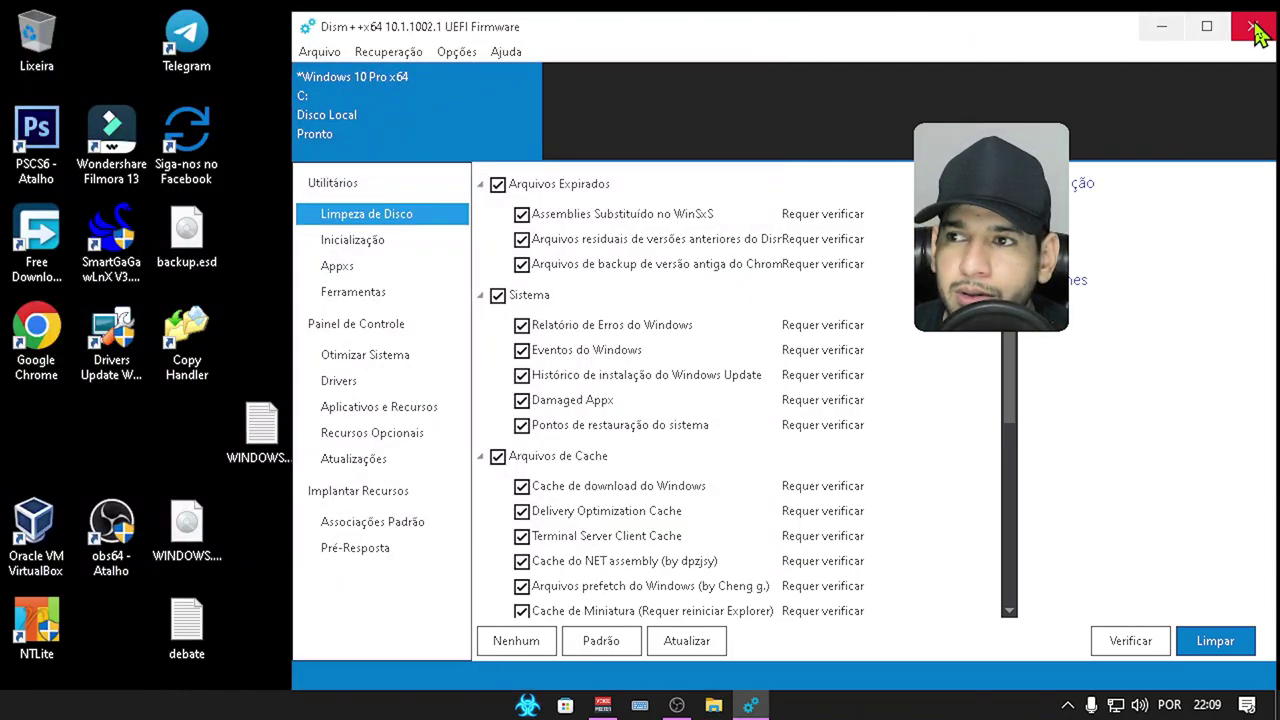
Step: Minimize Dism++ and create a new folder named minha iso on the desktop
click(1163, 28)
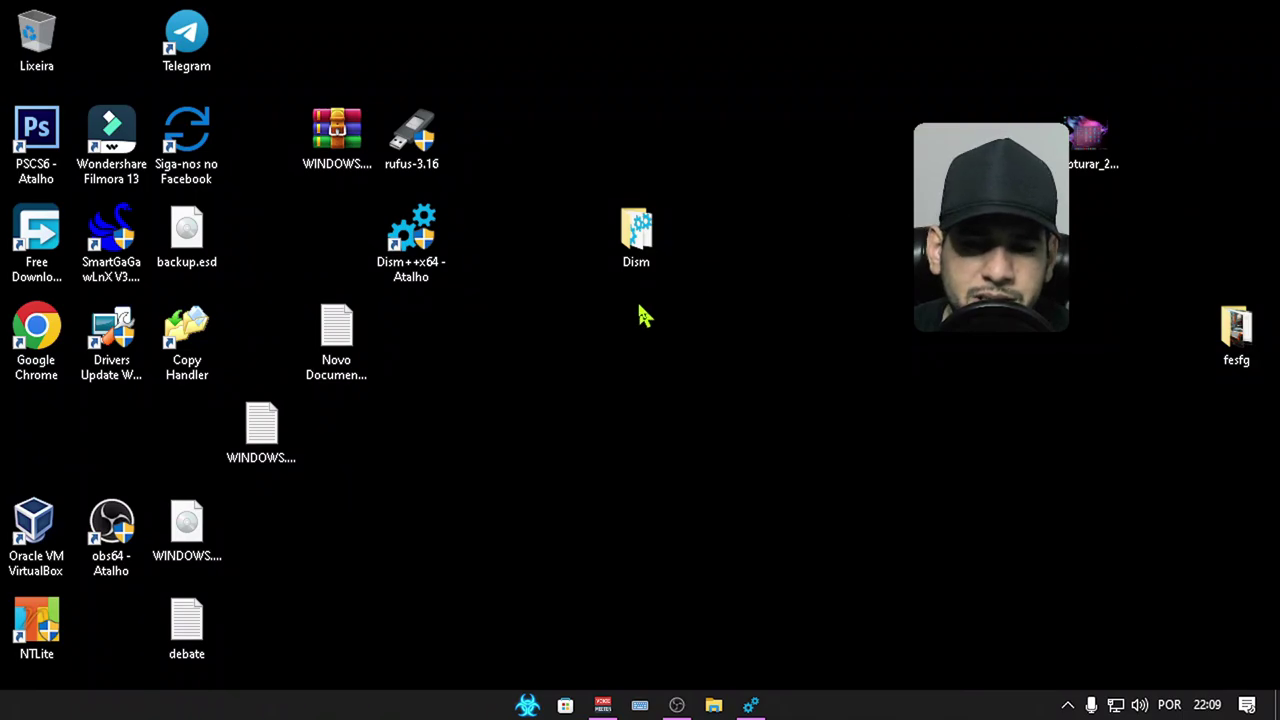
right_click(549, 333)
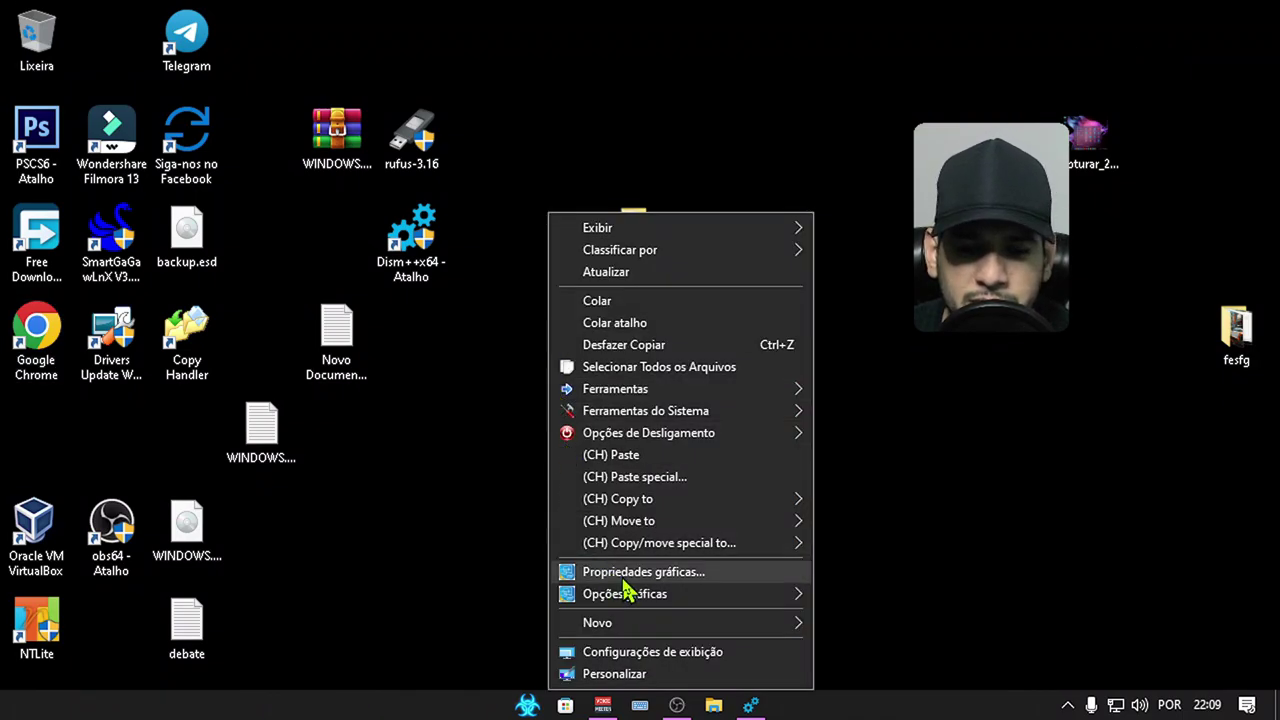
mouse_move(705, 628)
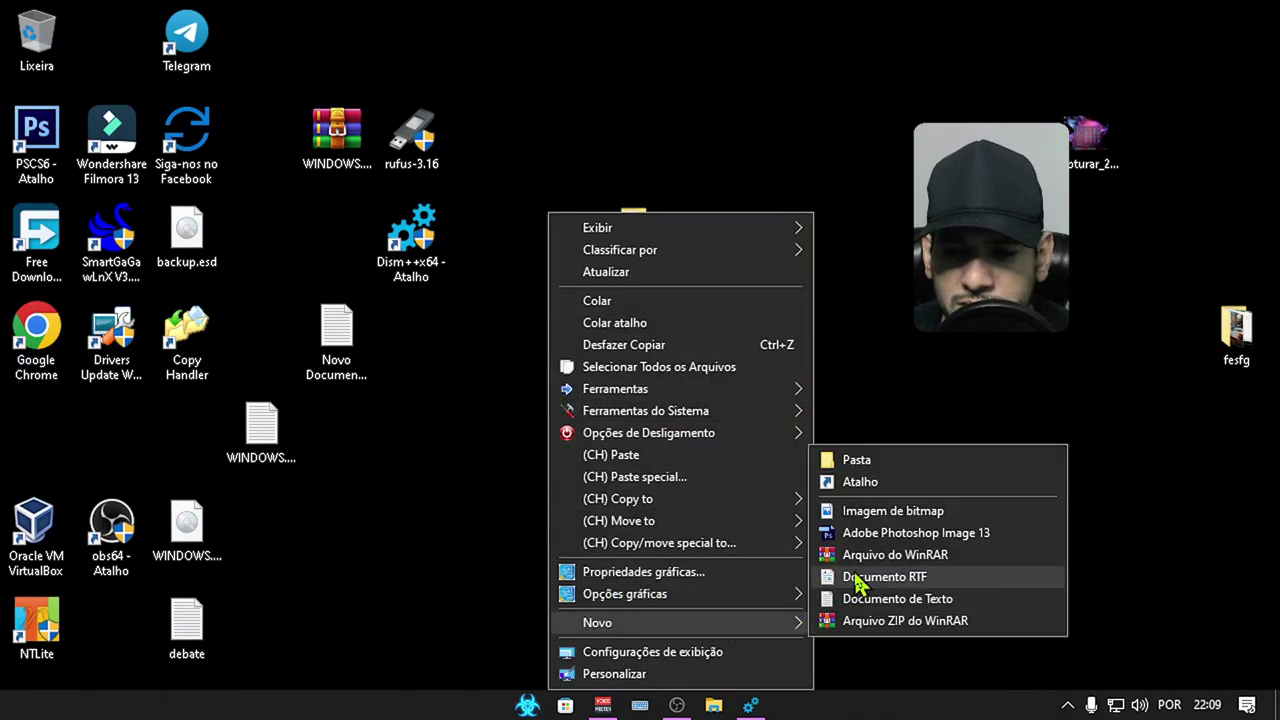
right_click(443, 314)
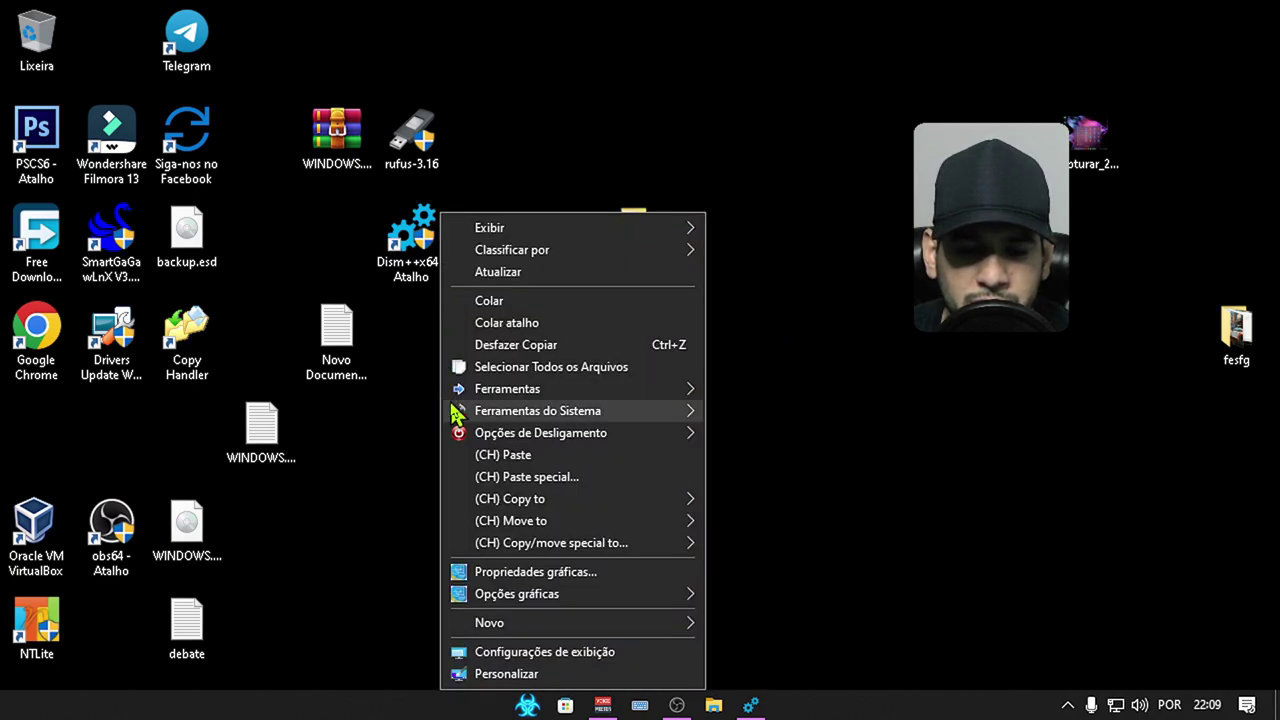
mouse_move(695, 630)
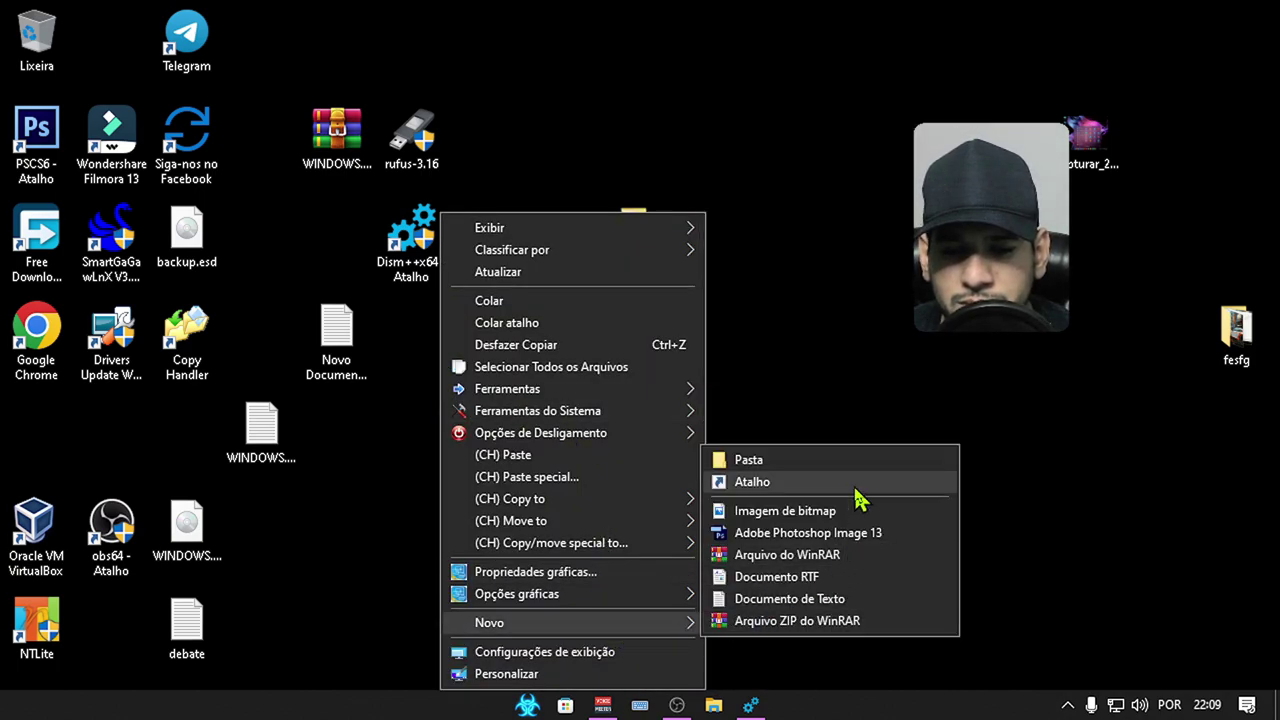
click(758, 463)
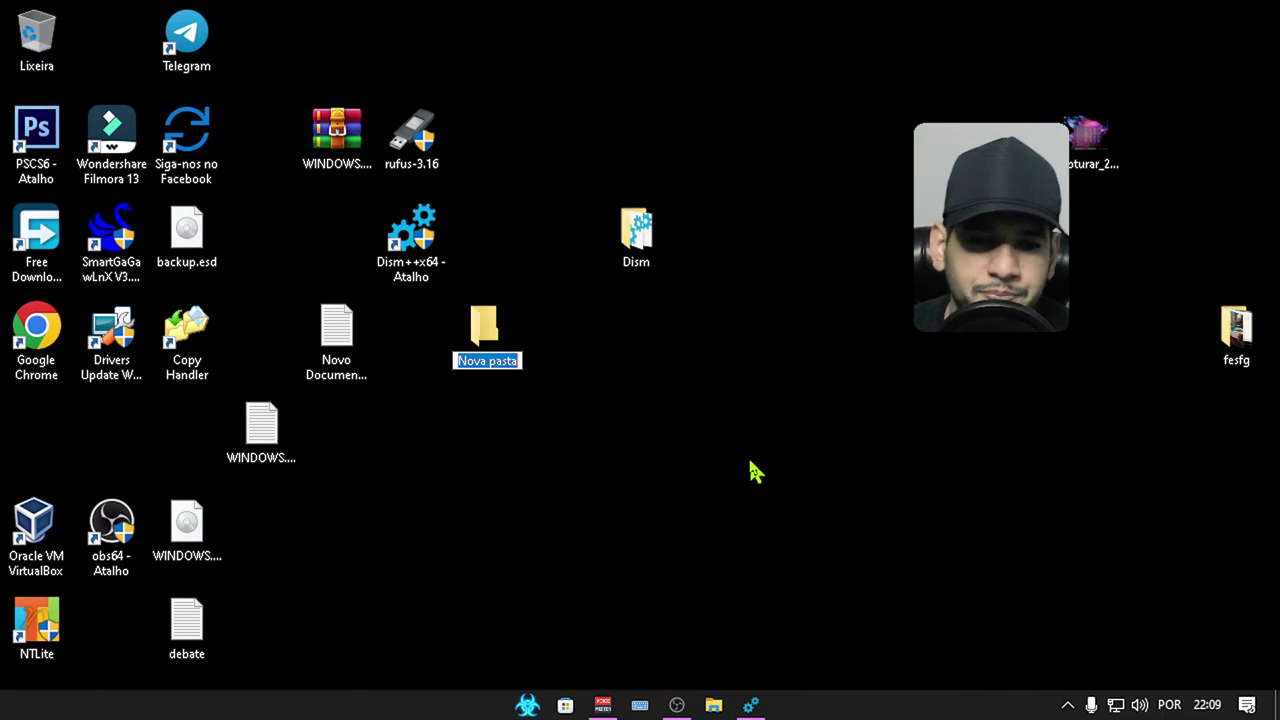
text(m)
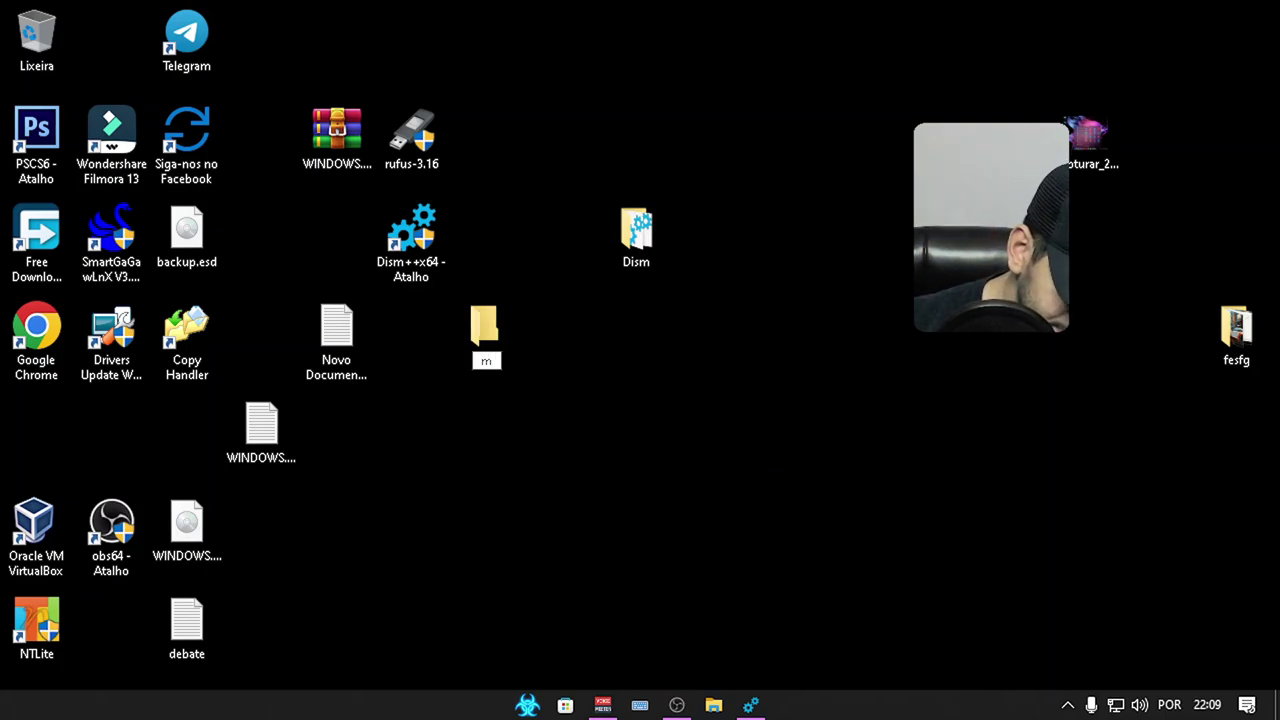
text(inha iso)
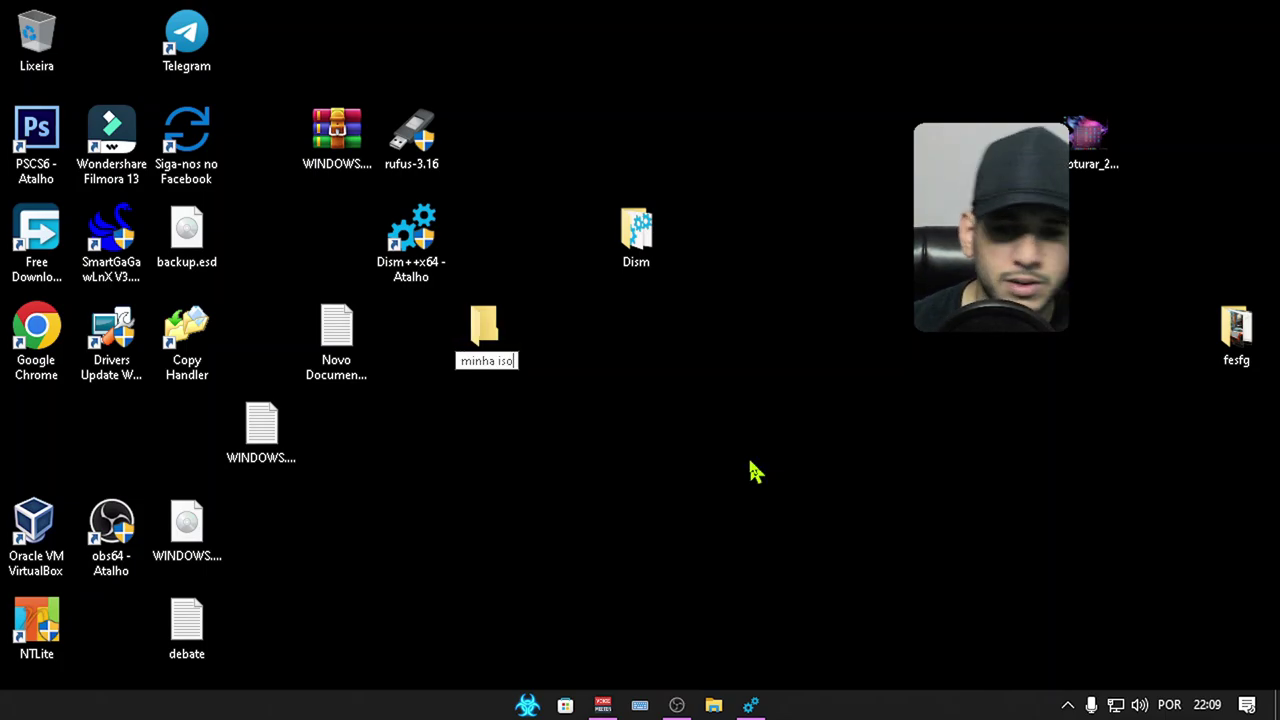
key(Return)
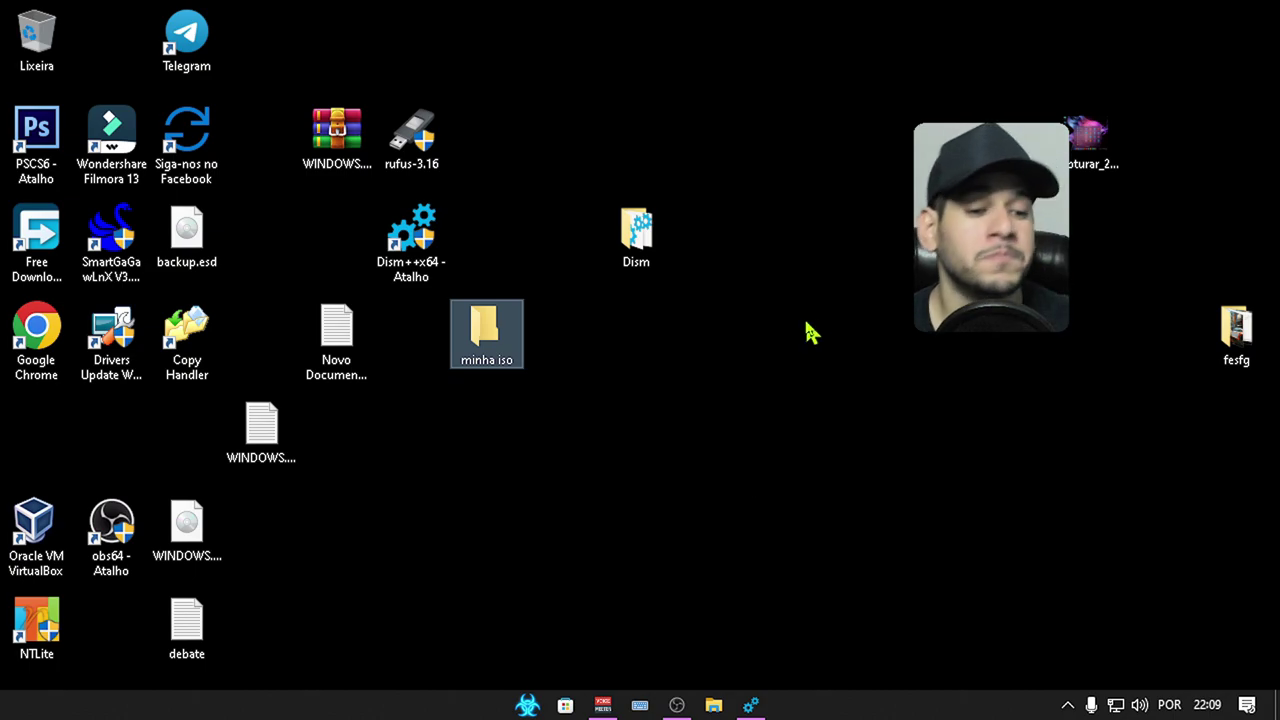
Step: Move the WINDOWS.10.22H2_TURBO disc image from the desktop into the minha iso folder and select it there
drag(216, 556, 486, 354)
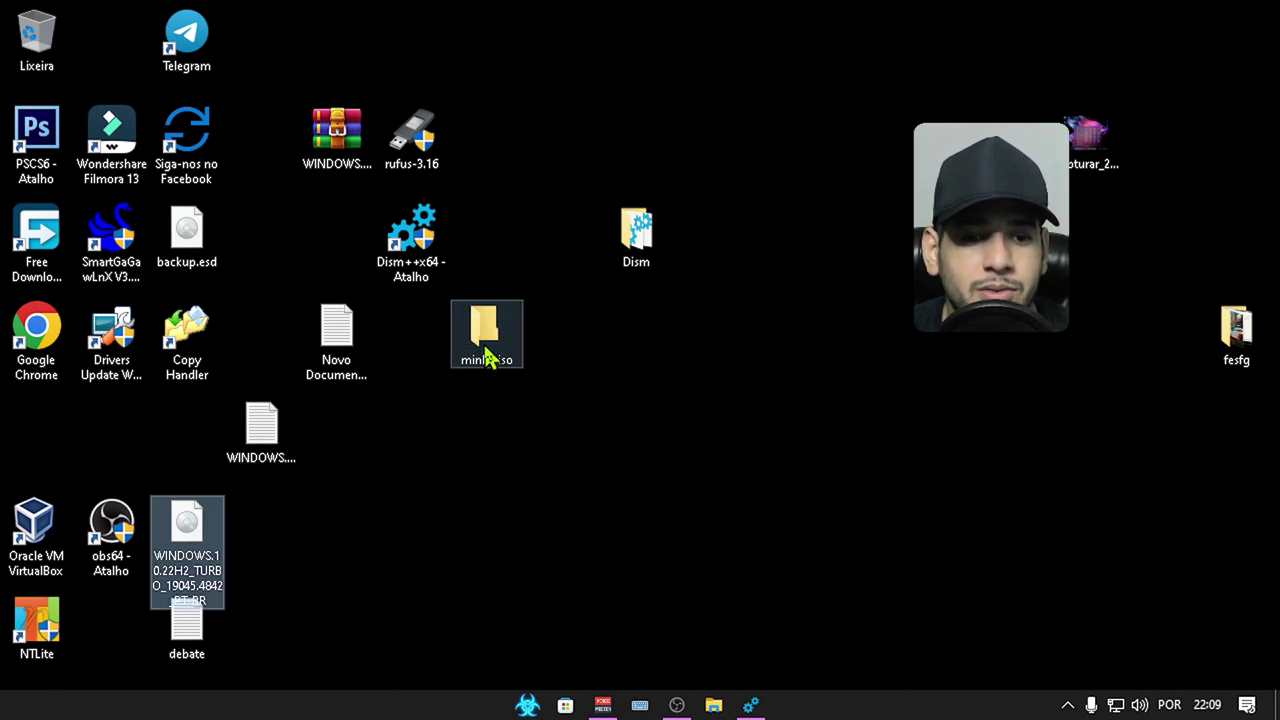
double_click(487, 352)
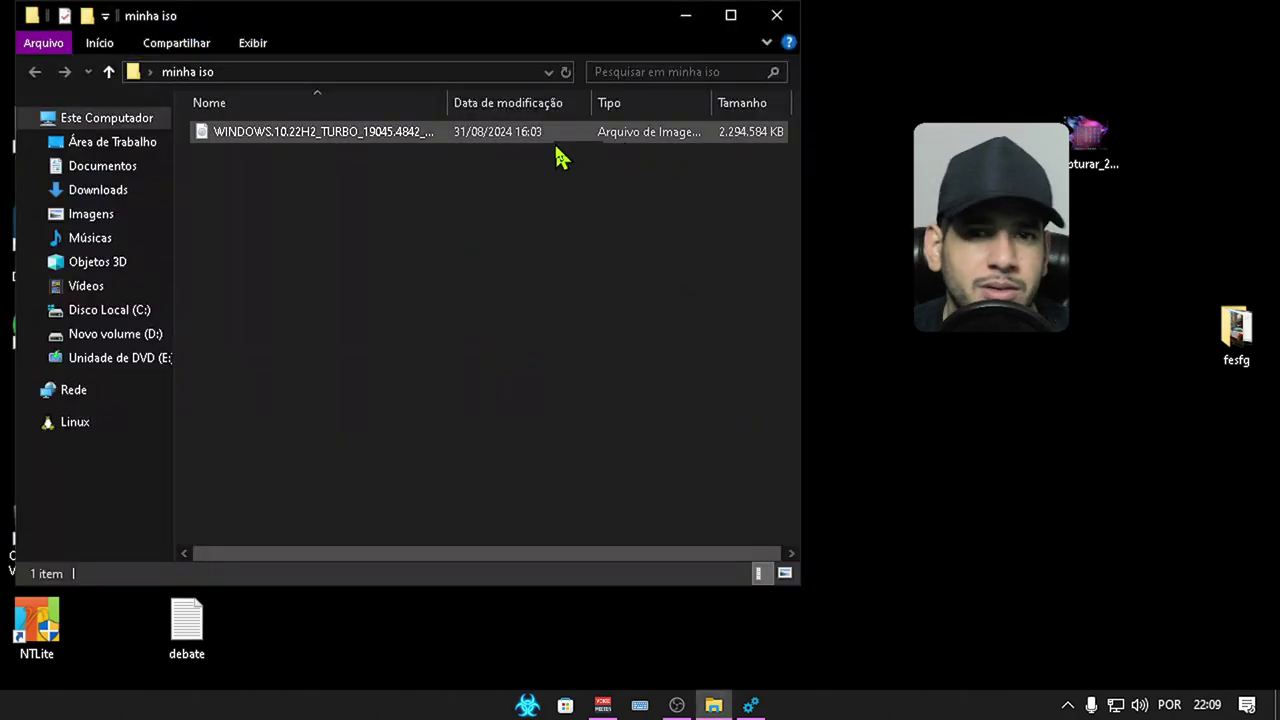
right_click(308, 145)
click(284, 134)
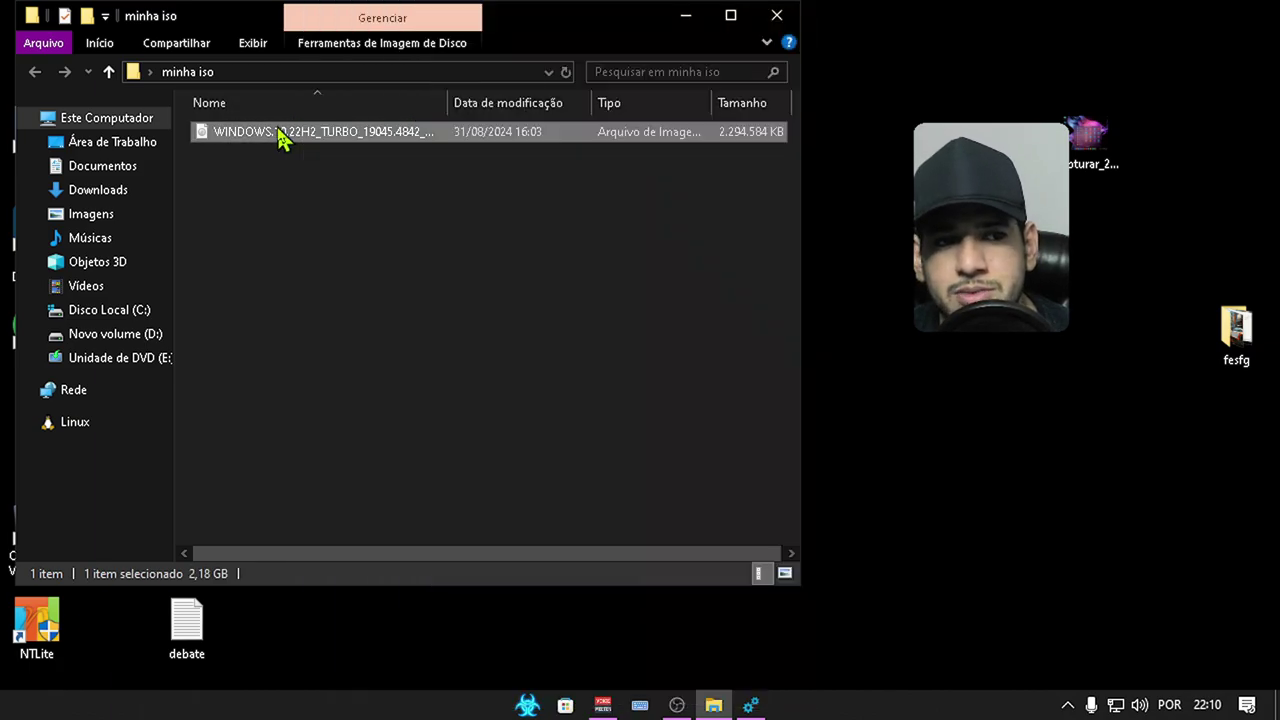
Step: Extract the contents of the WINDOWS.10.22H2_TURBO disc image directly into the minha iso folder with WinRAR
click(280, 134)
click(206, 137)
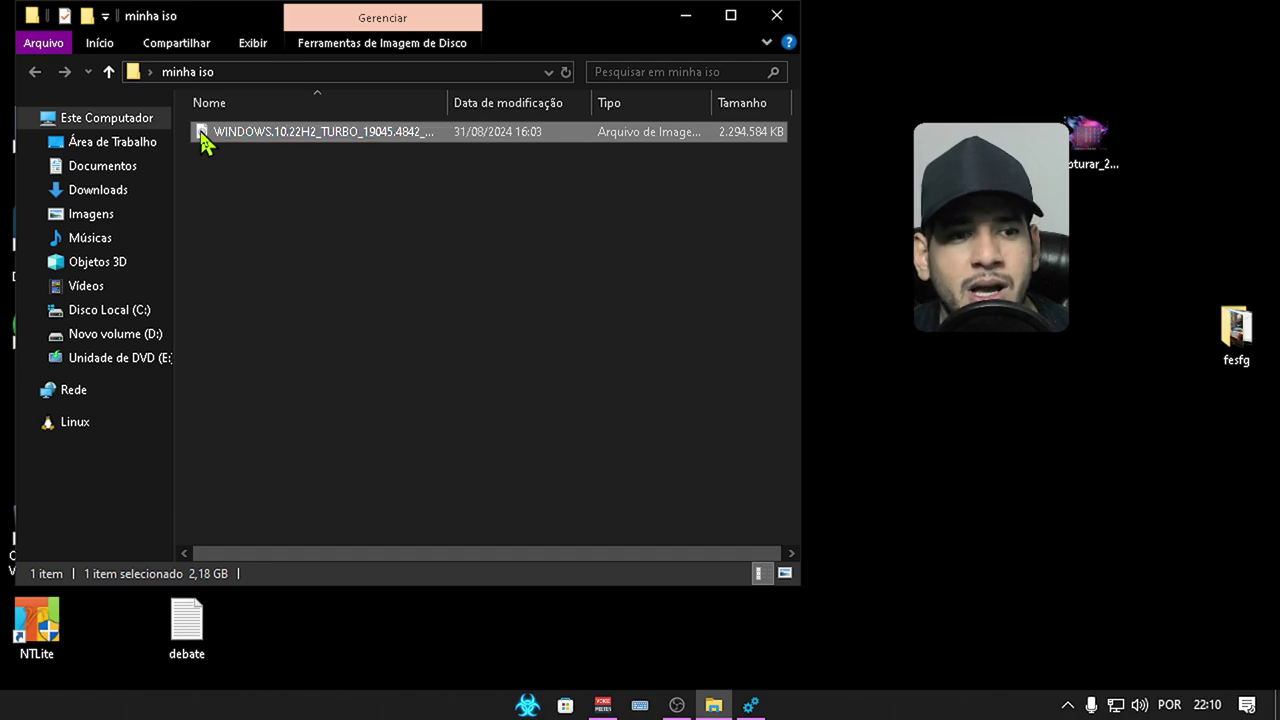
right_click(204, 141)
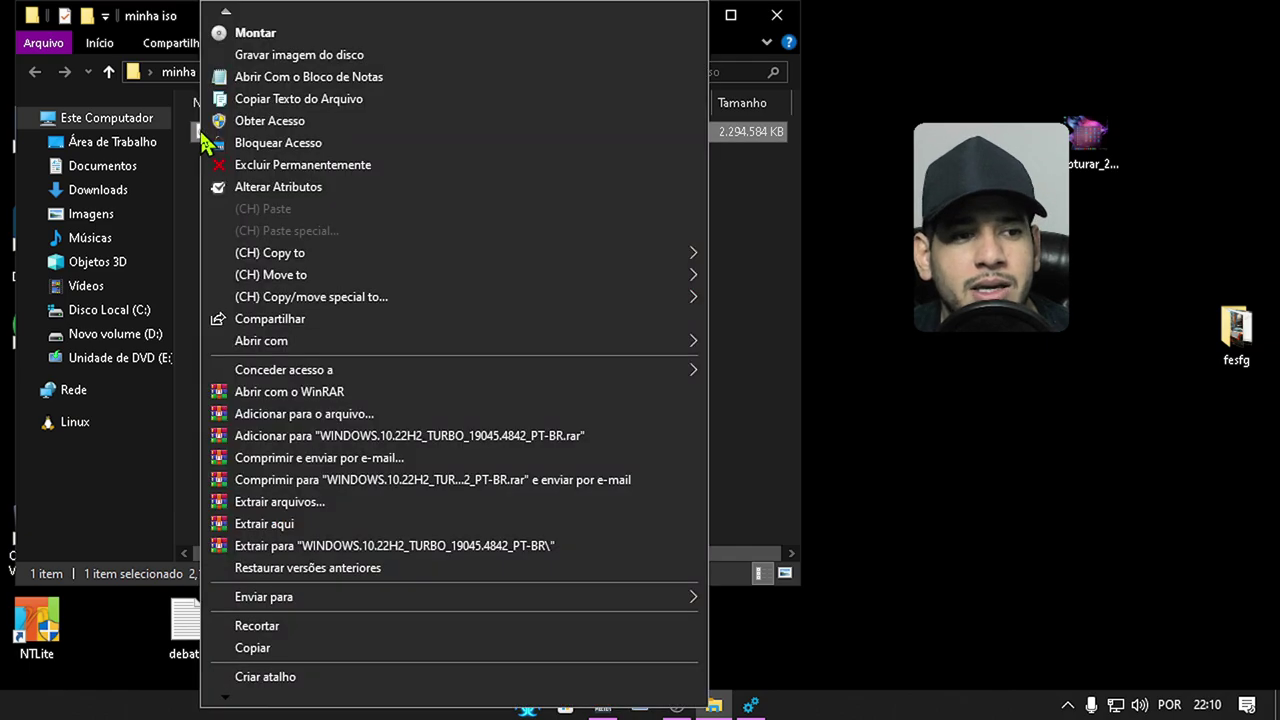
click(264, 524)
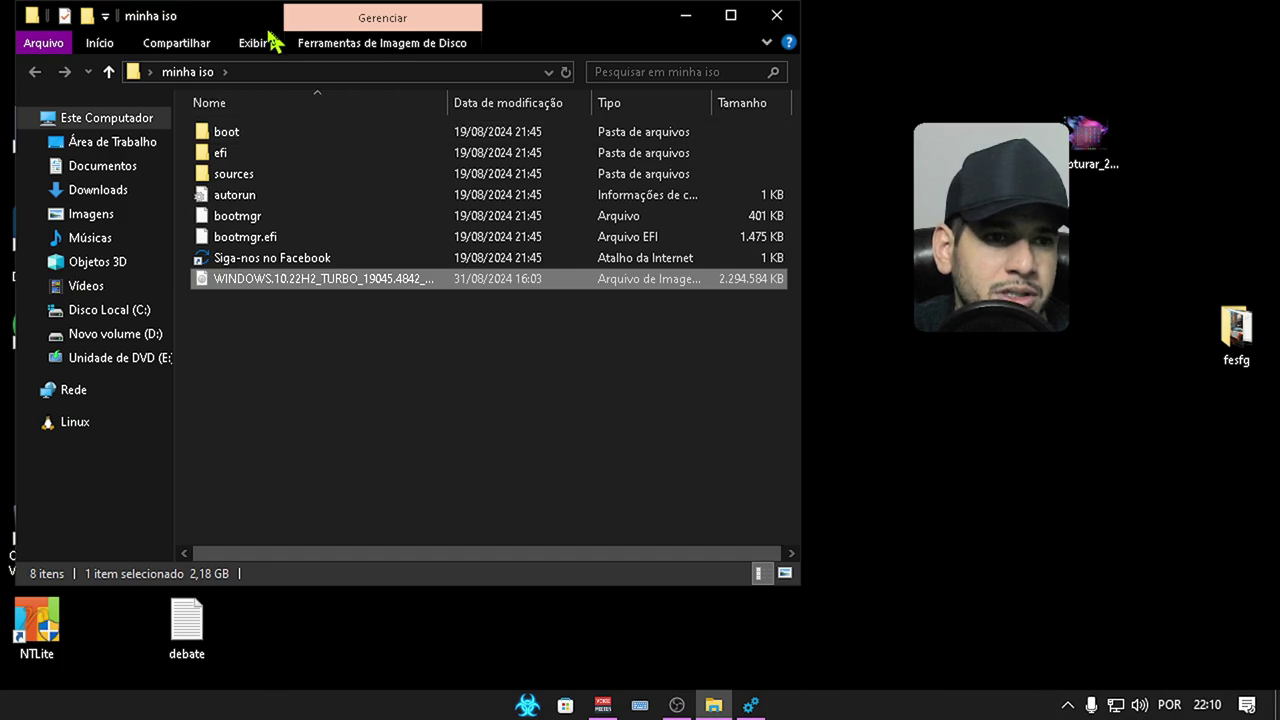
Step: Move the WINDOWS.10.22H2_TURBO disc image out of the minha iso folder to the desktop, and reposition the folder window
drag(252, 22, 663, 0)
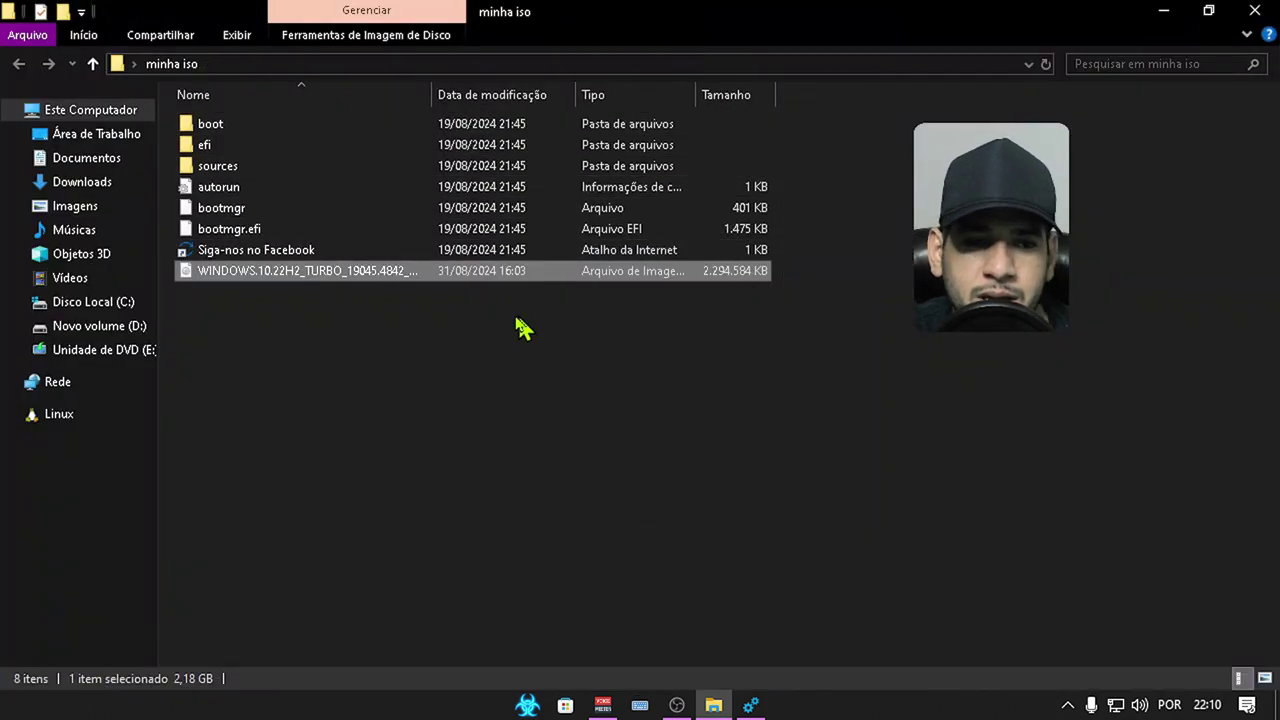
click(1212, 11)
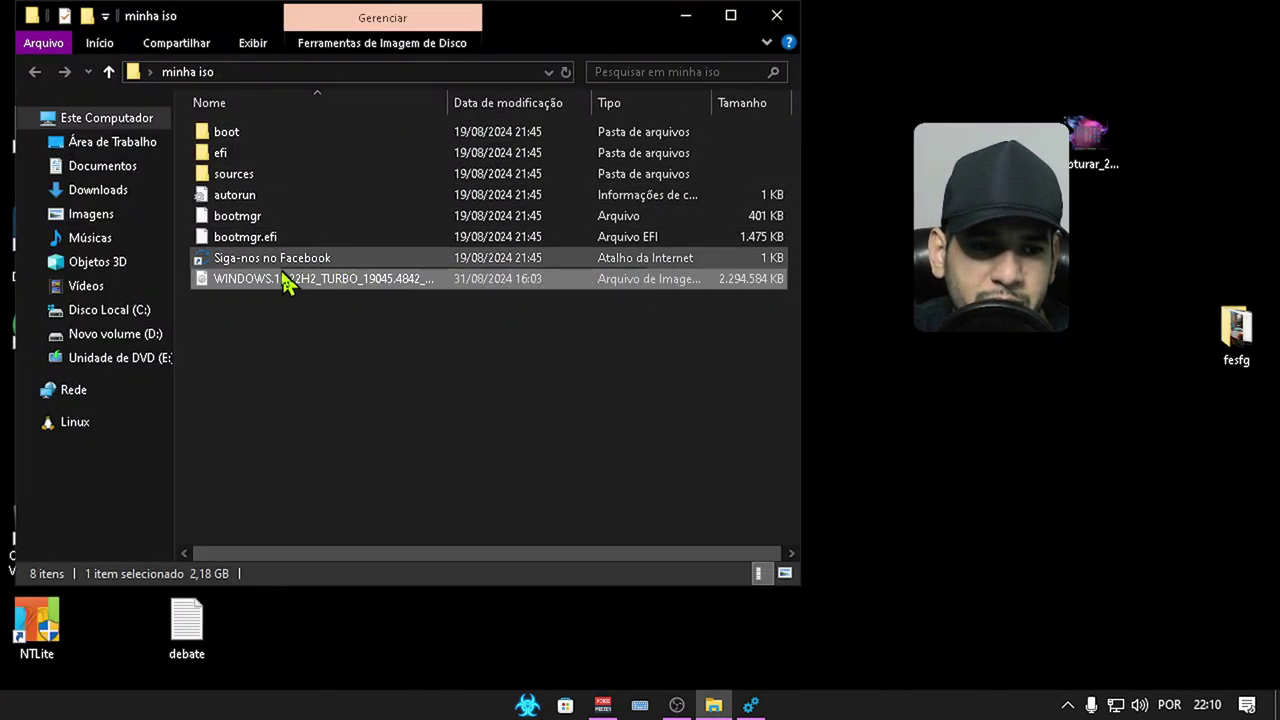
drag(280, 285, 926, 389)
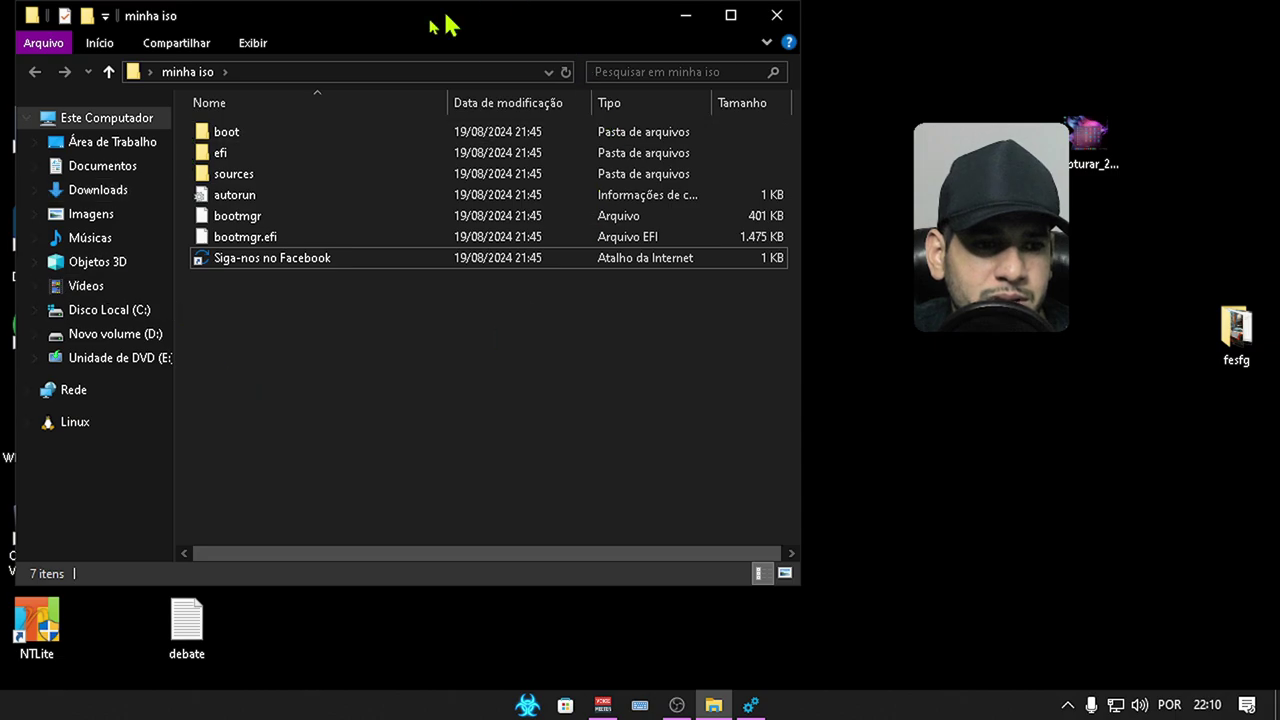
drag(370, 35, 606, 35)
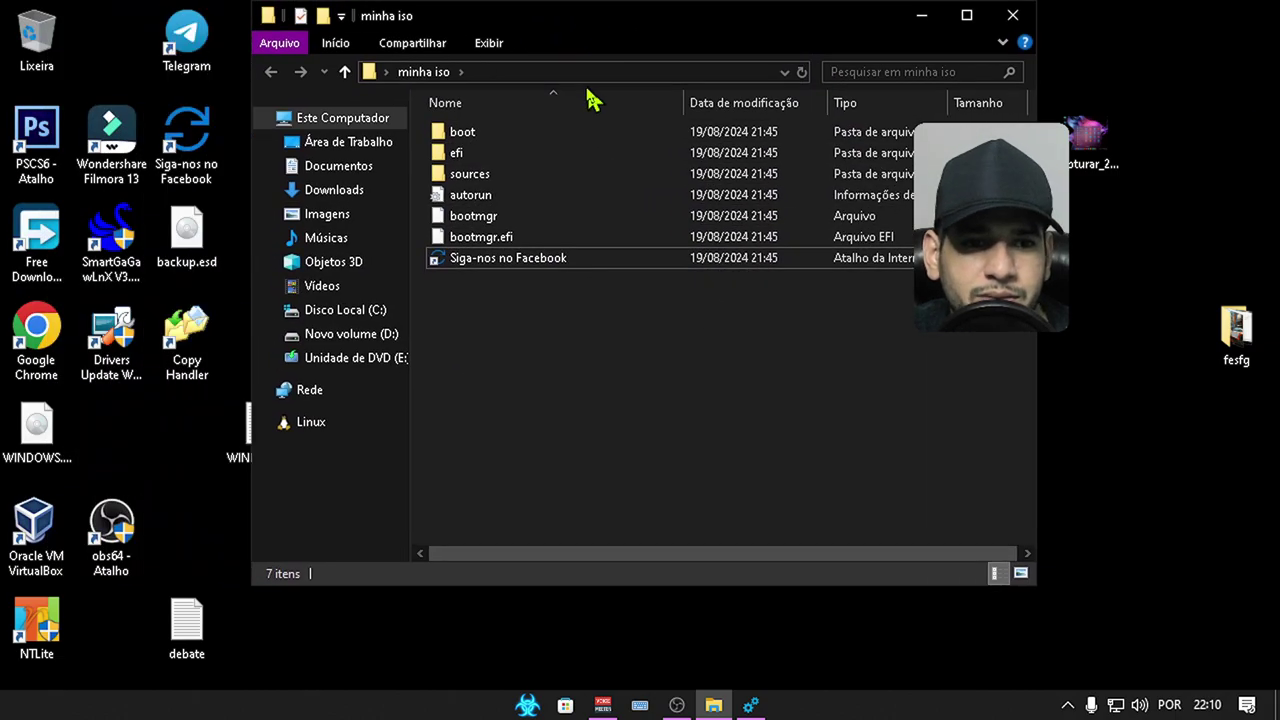
Step: Delete the install.wim file from the sources folder inside minha iso
double_click(477, 182)
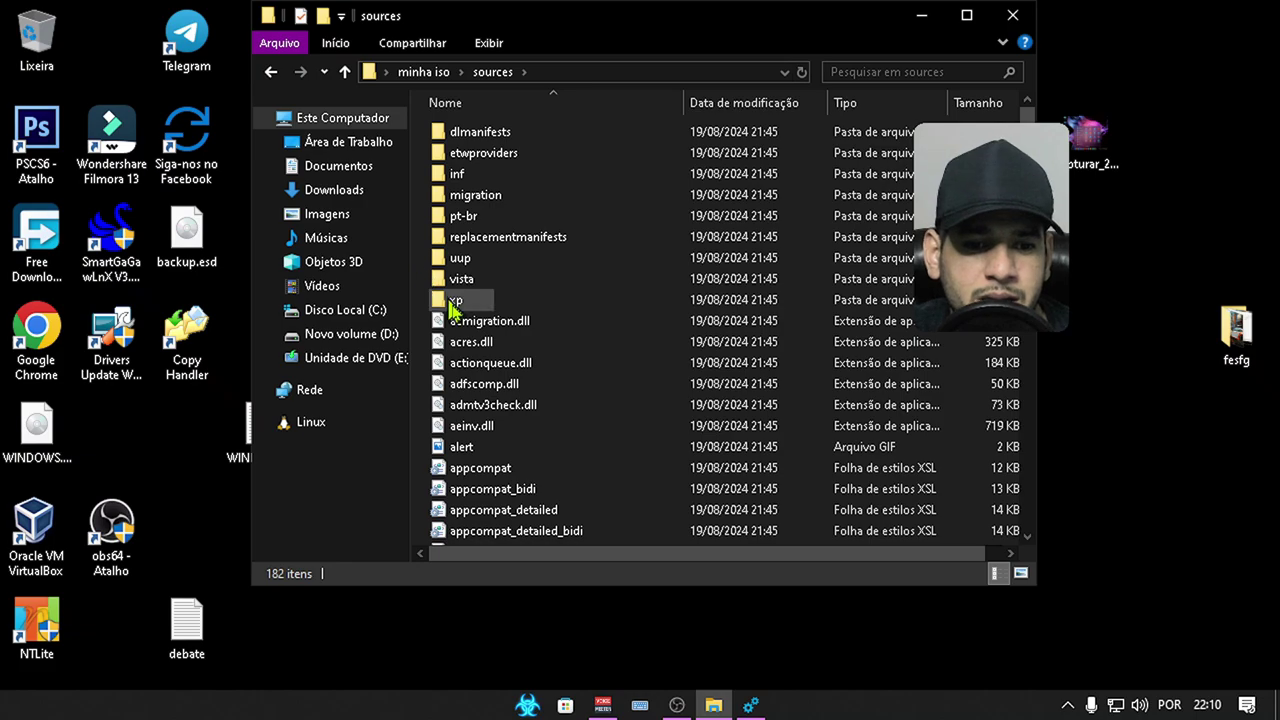
click(512, 390)
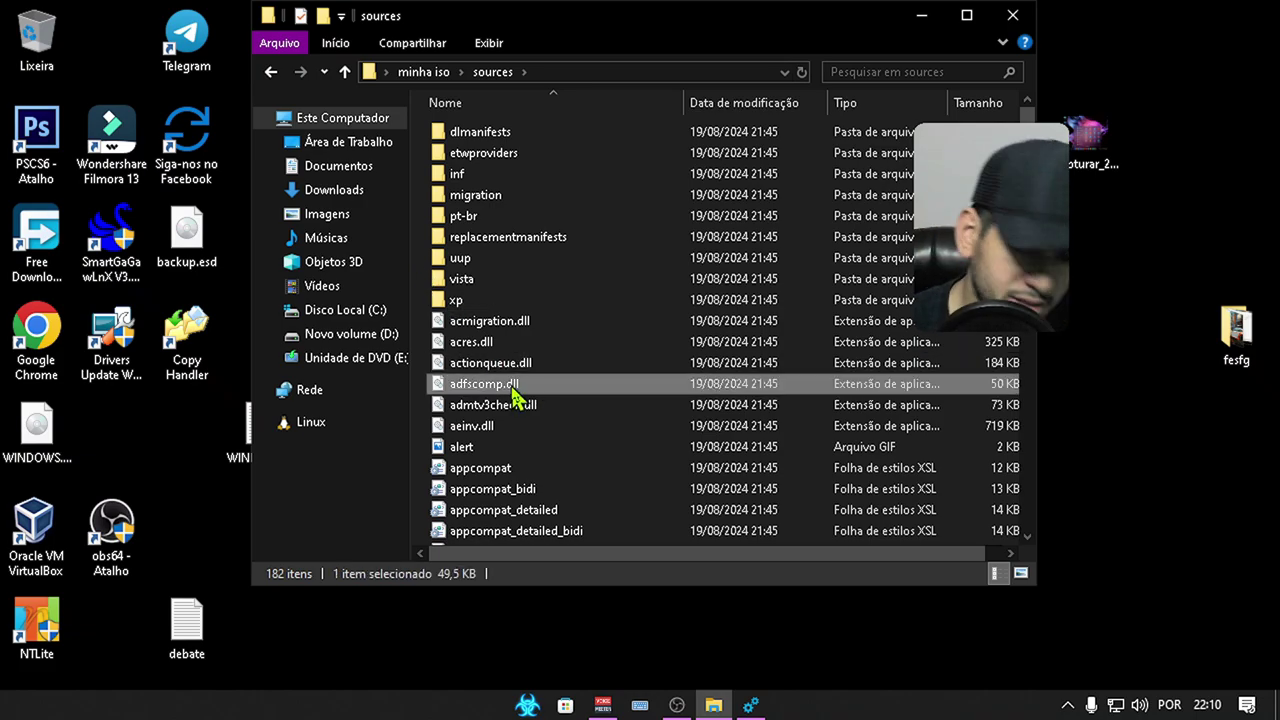
key(i)
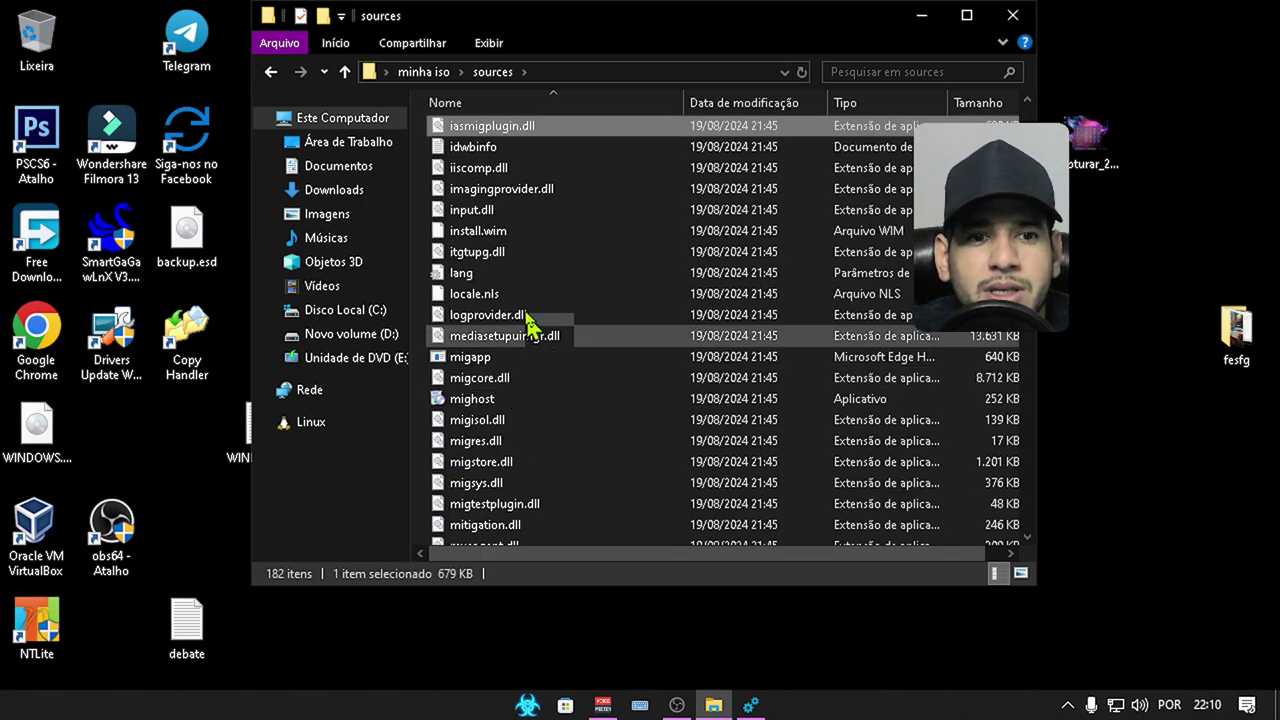
click(511, 236)
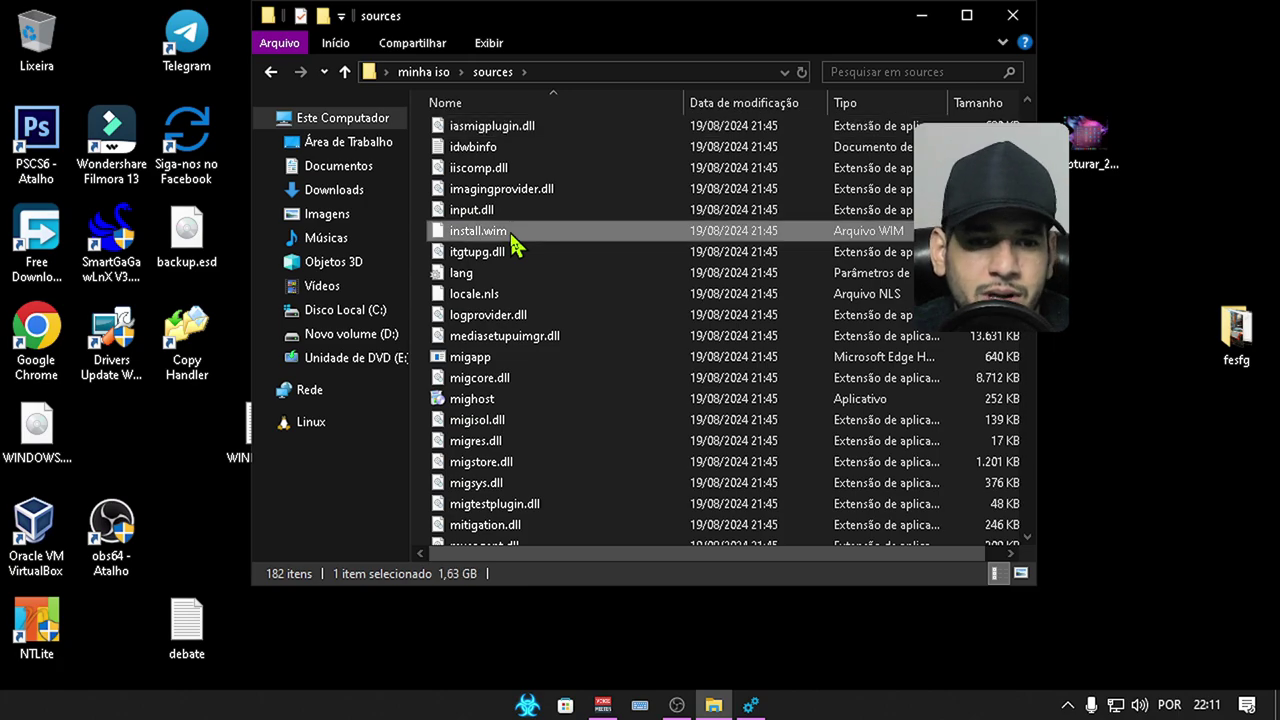
right_click(511, 240)
click(585, 619)
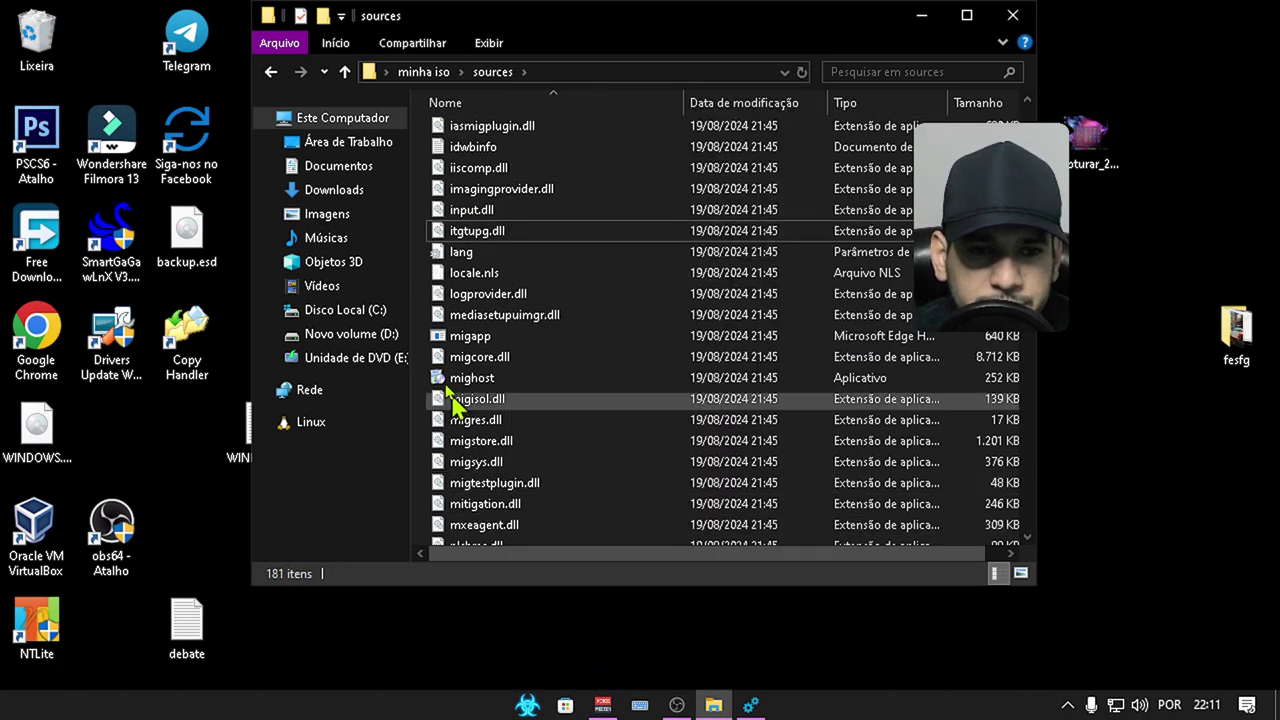
Step: Paste the copied install.esd file into the sources folder, and close the folder window
right_click(420, 207)
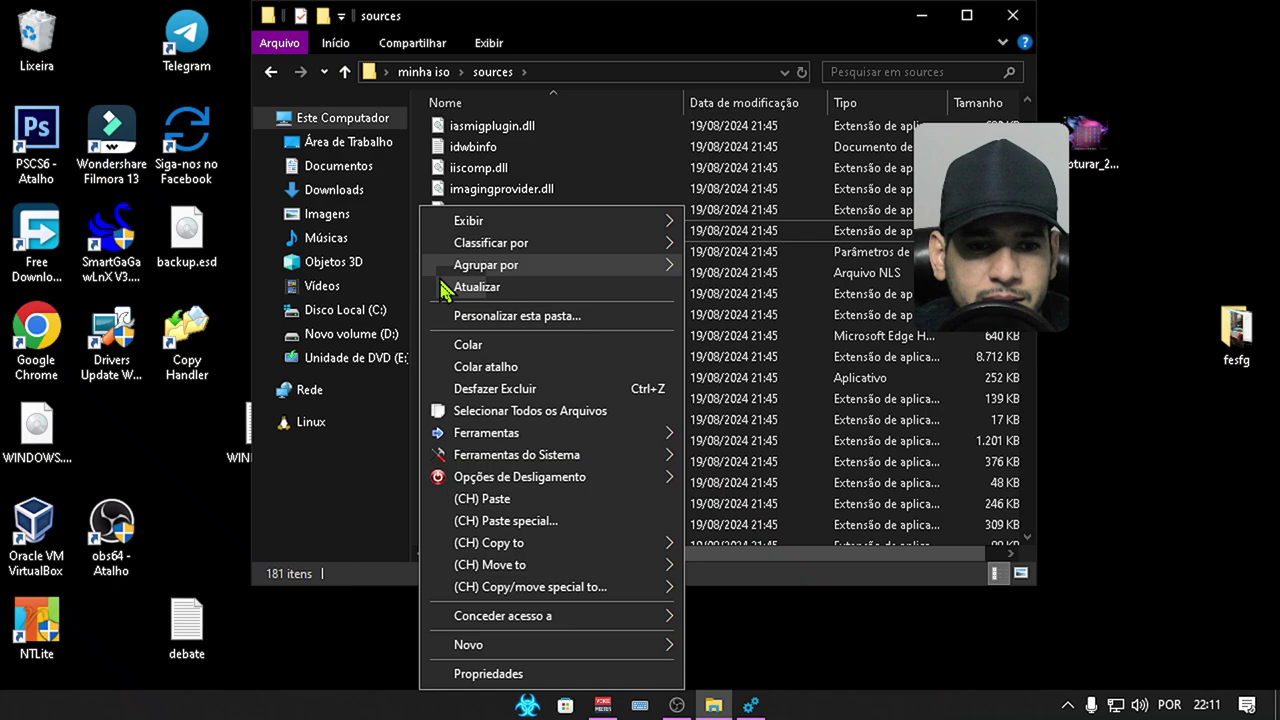
click(468, 345)
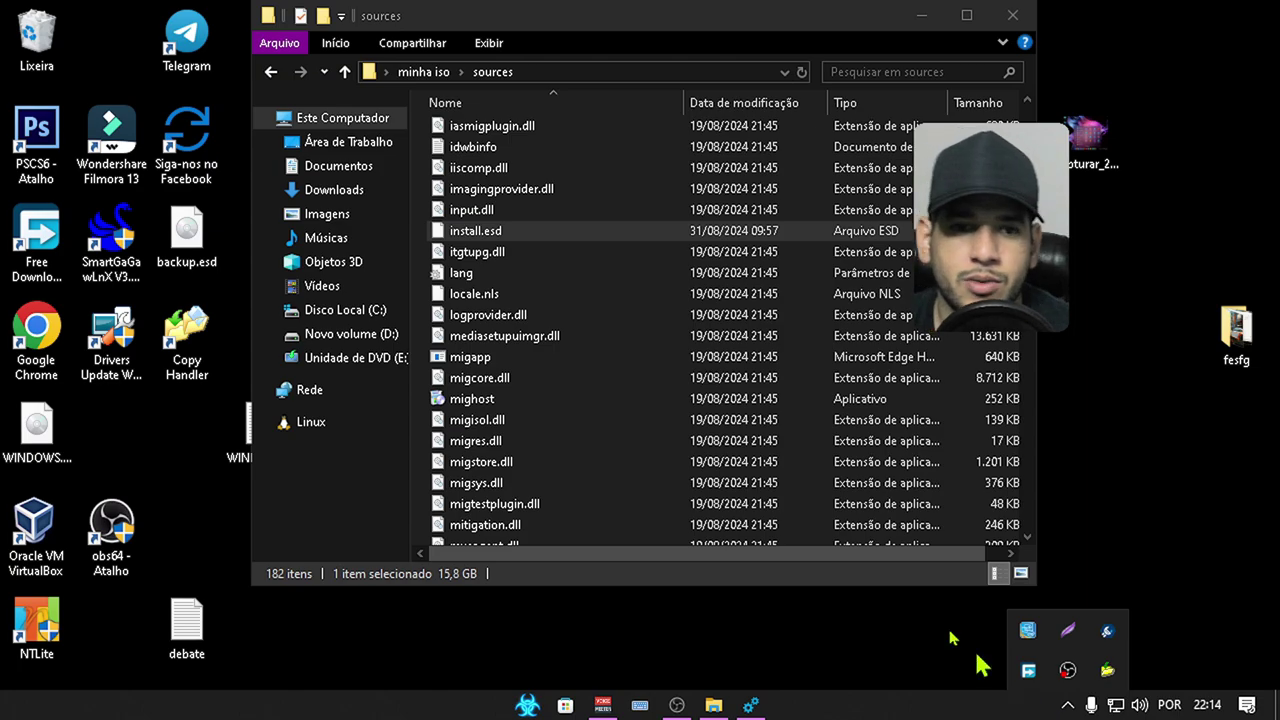
click(1010, 16)
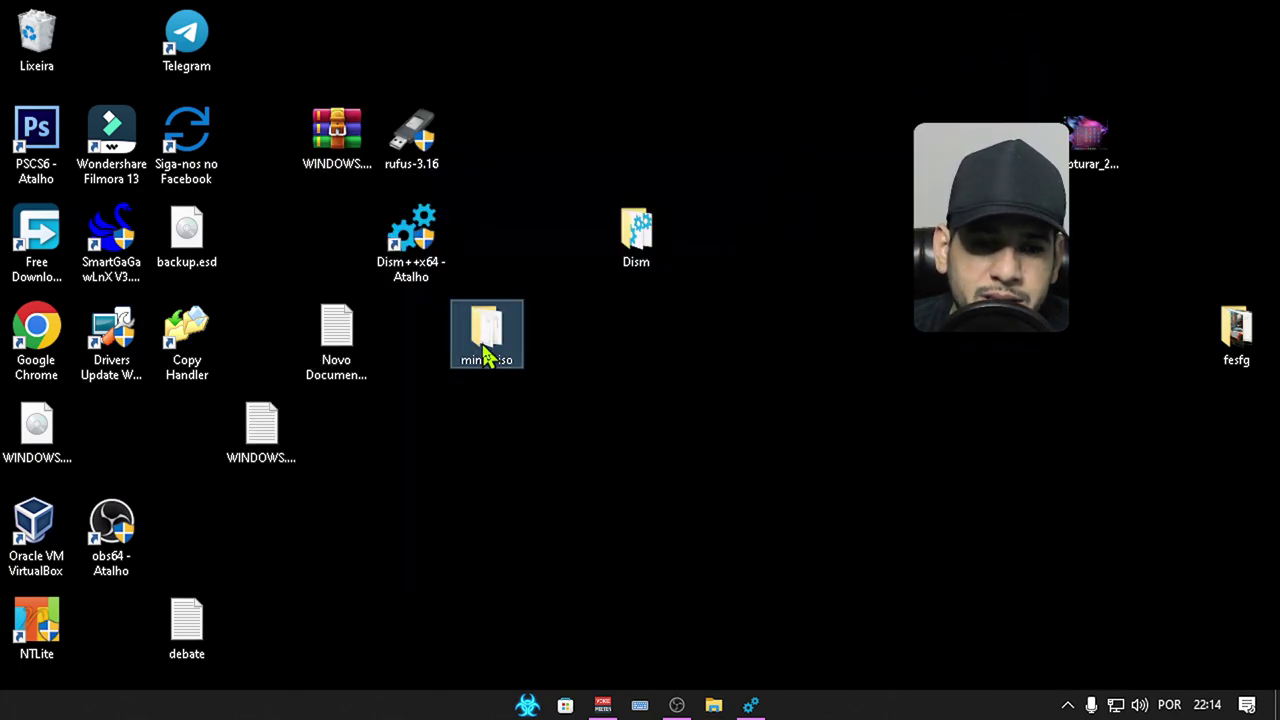
Step: Switch to Dism++, start the Criar ISO tool and choose the desktop's minha iso folder as the source
click(751, 702)
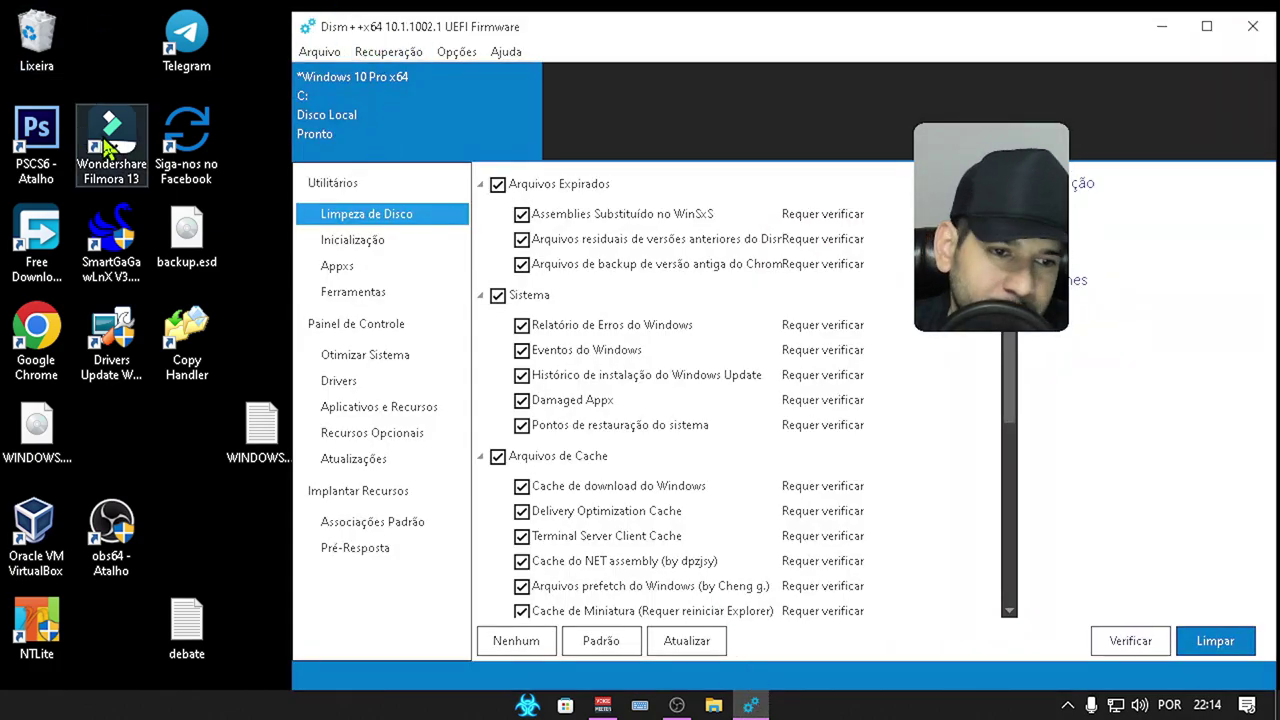
click(370, 308)
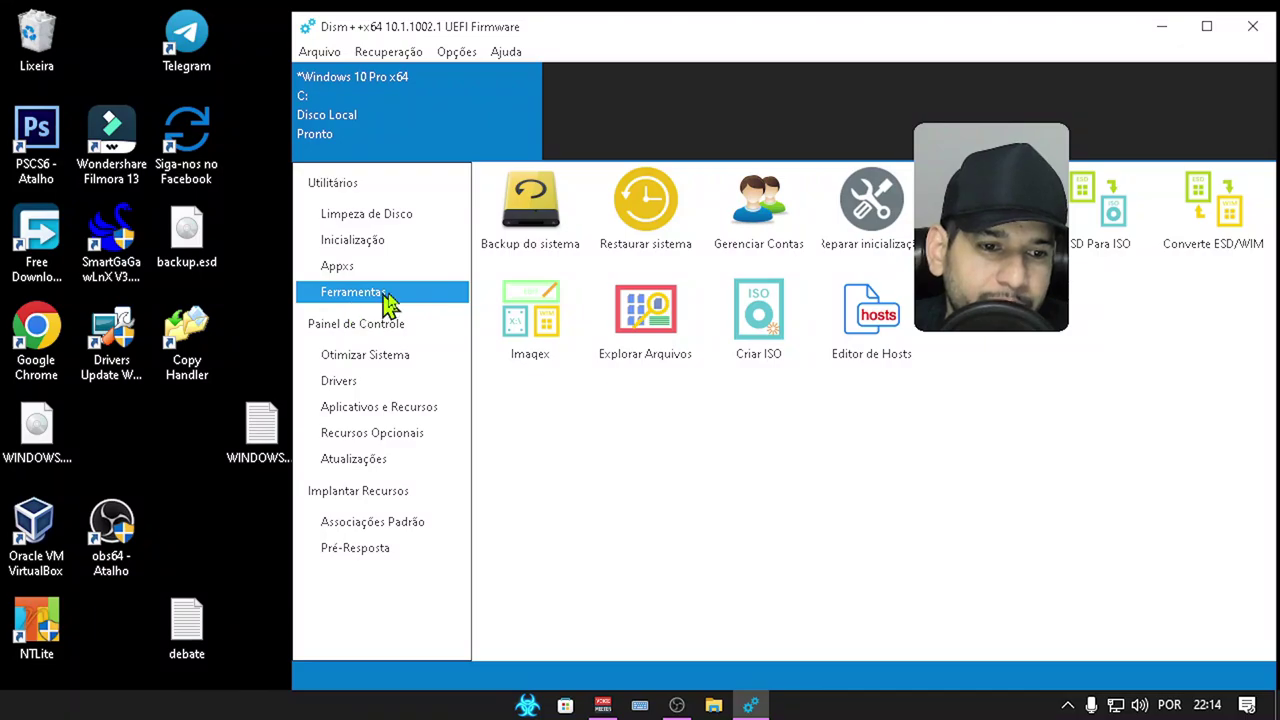
click(766, 336)
click(806, 318)
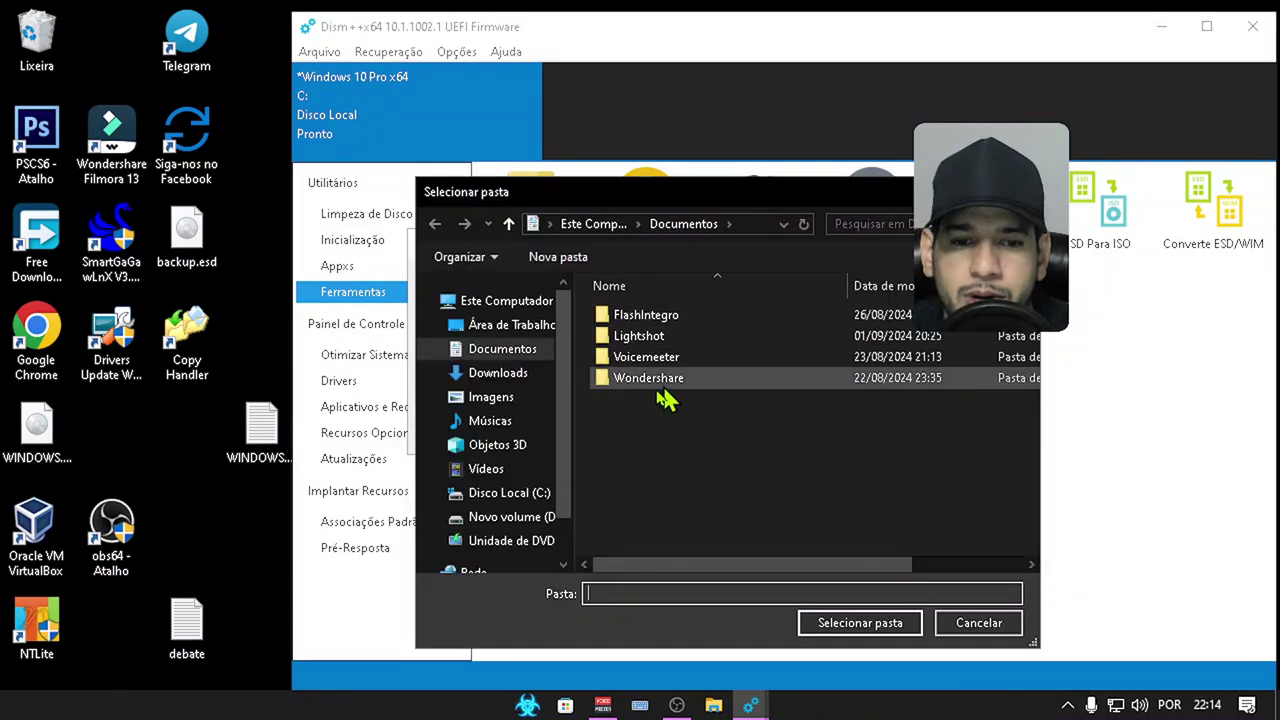
click(506, 326)
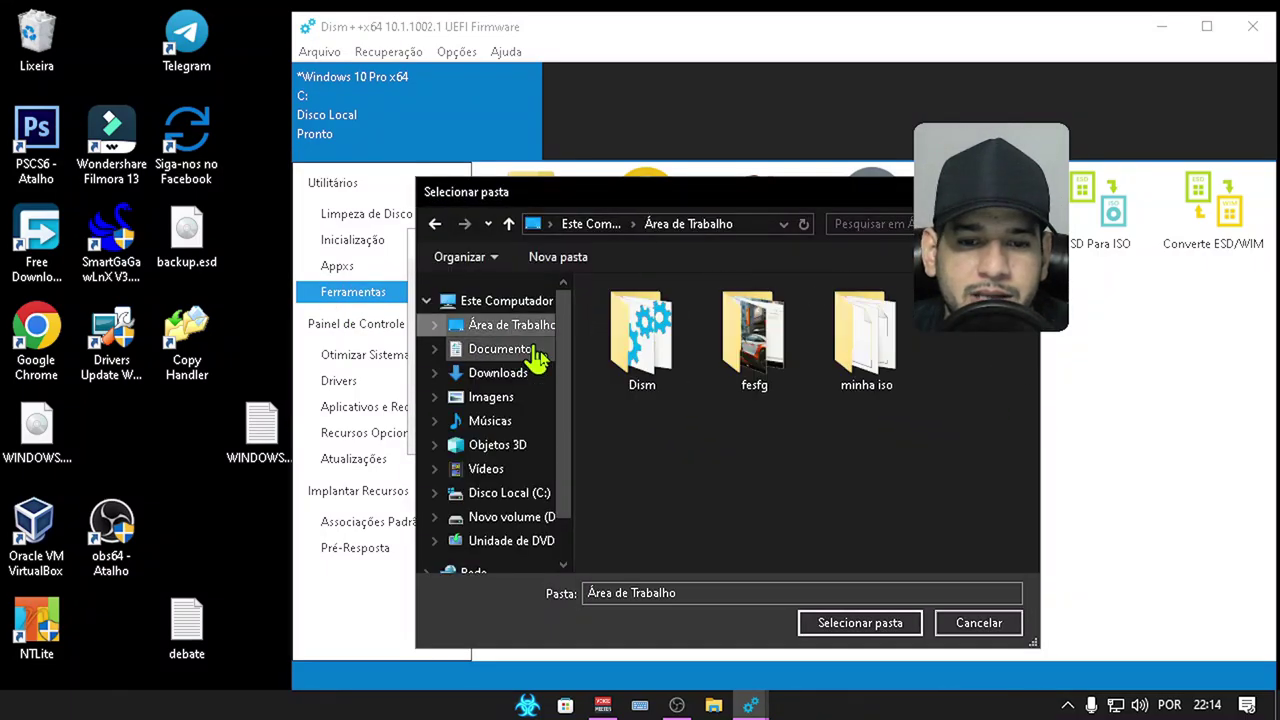
click(860, 378)
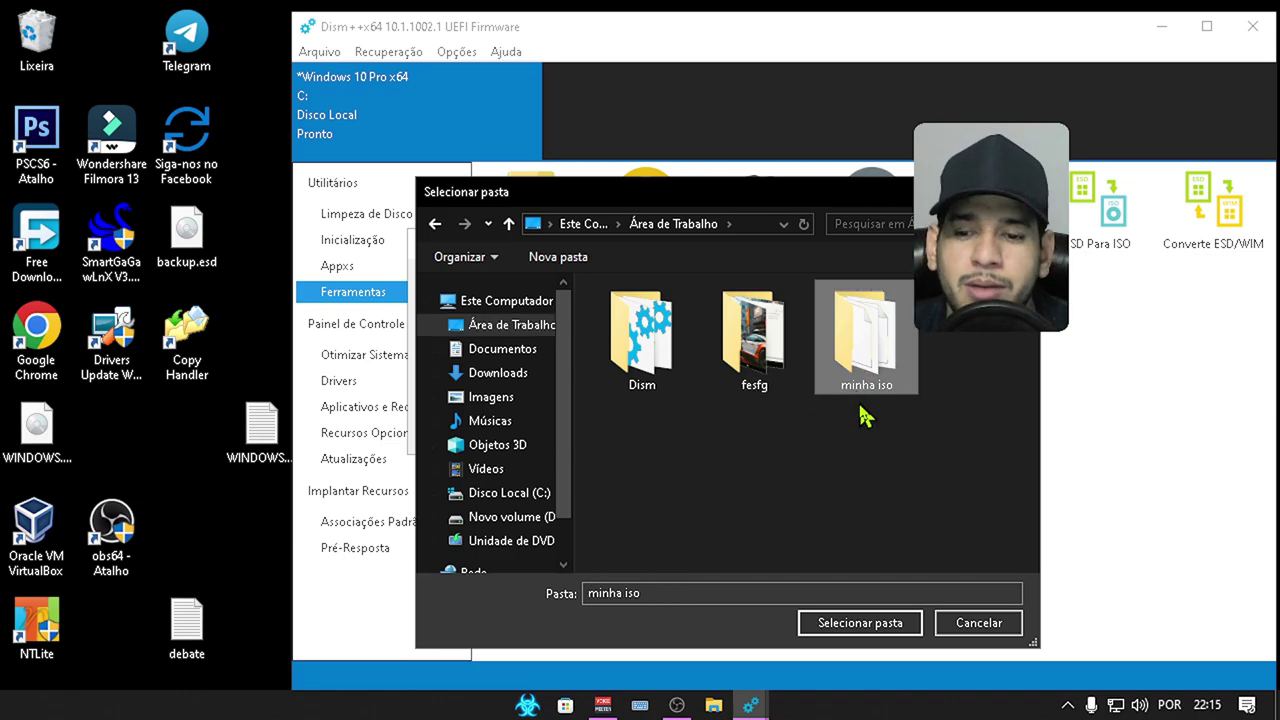
click(866, 626)
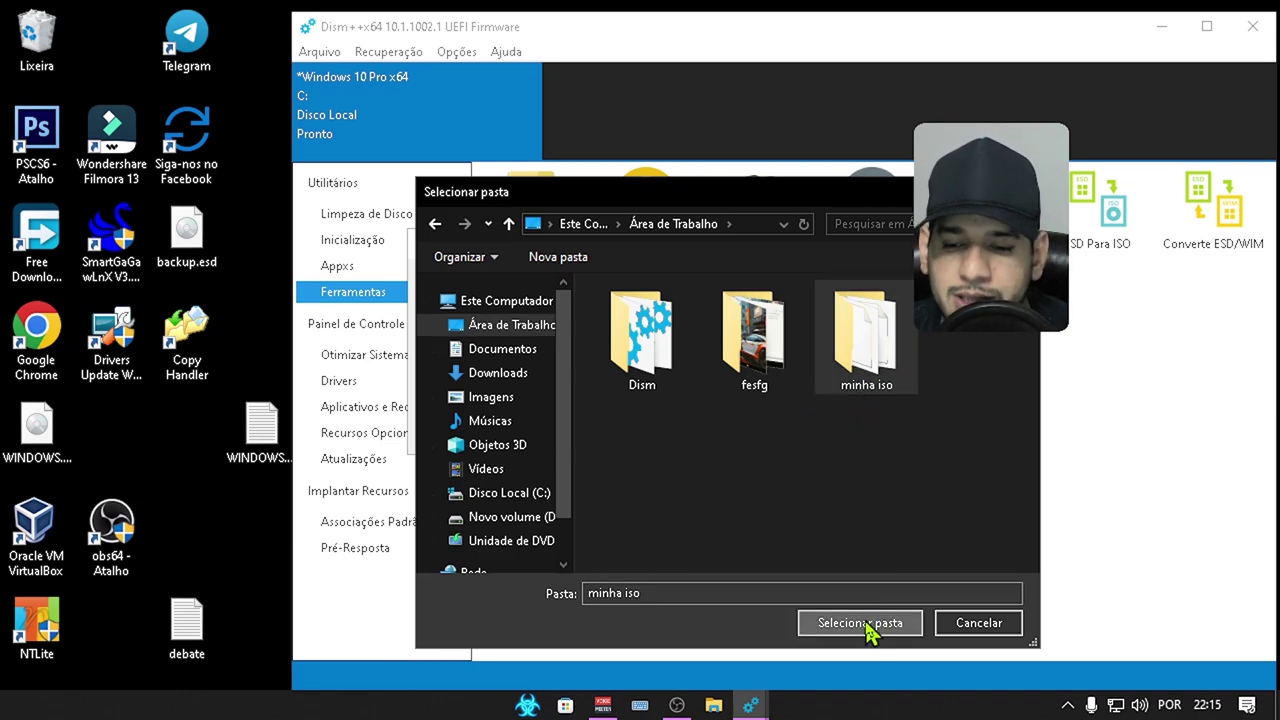
Step: Set the output to an ISO file named minha iso in the Downloads folder, and start creating the image
click(814, 360)
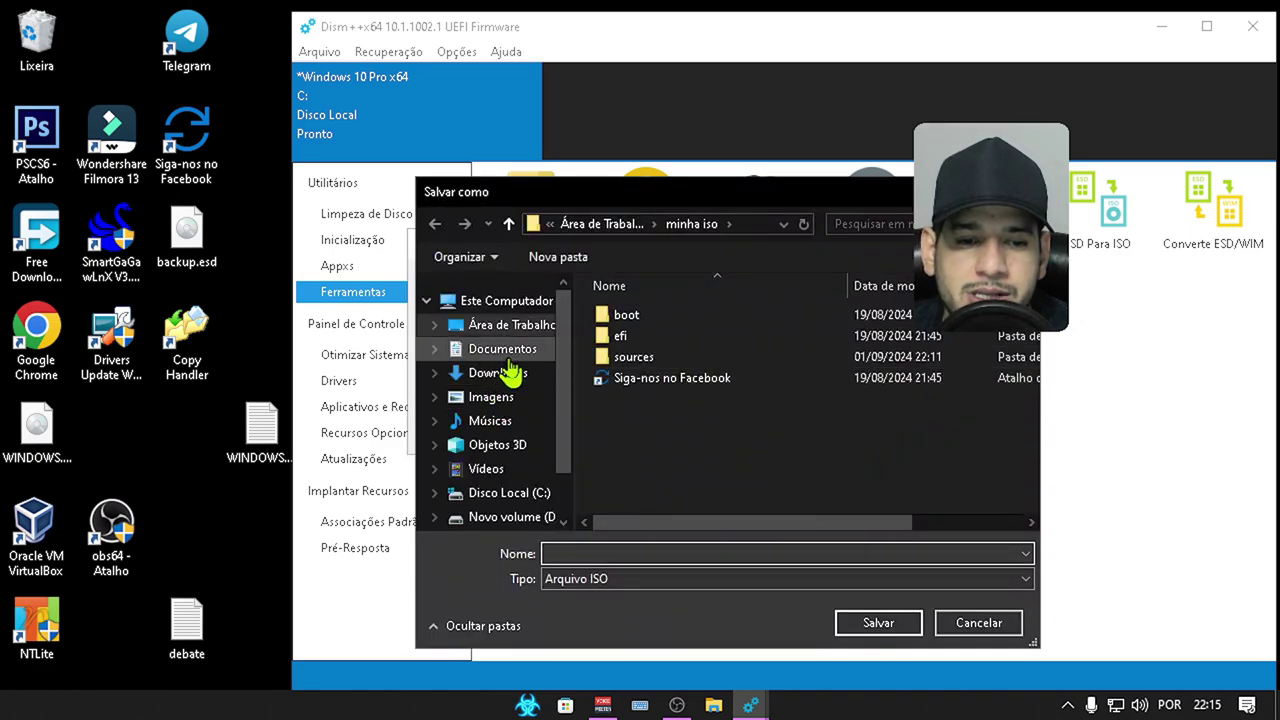
click(512, 352)
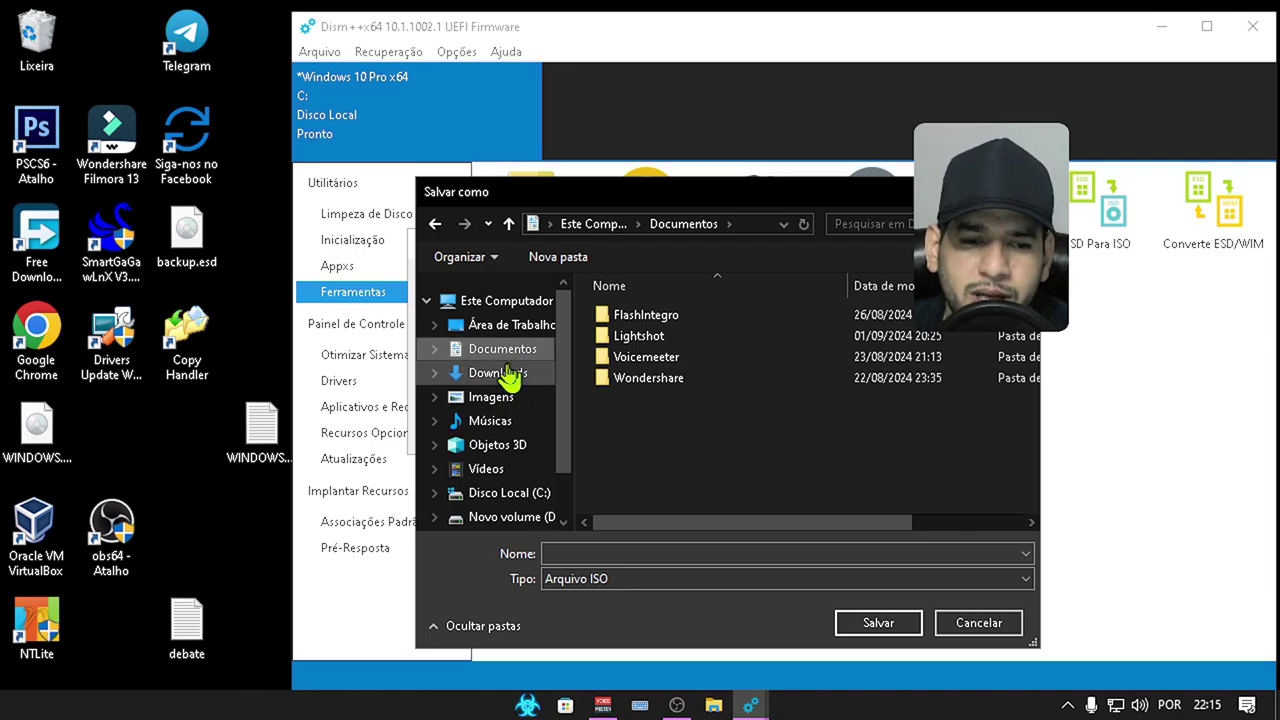
click(500, 373)
click(630, 555)
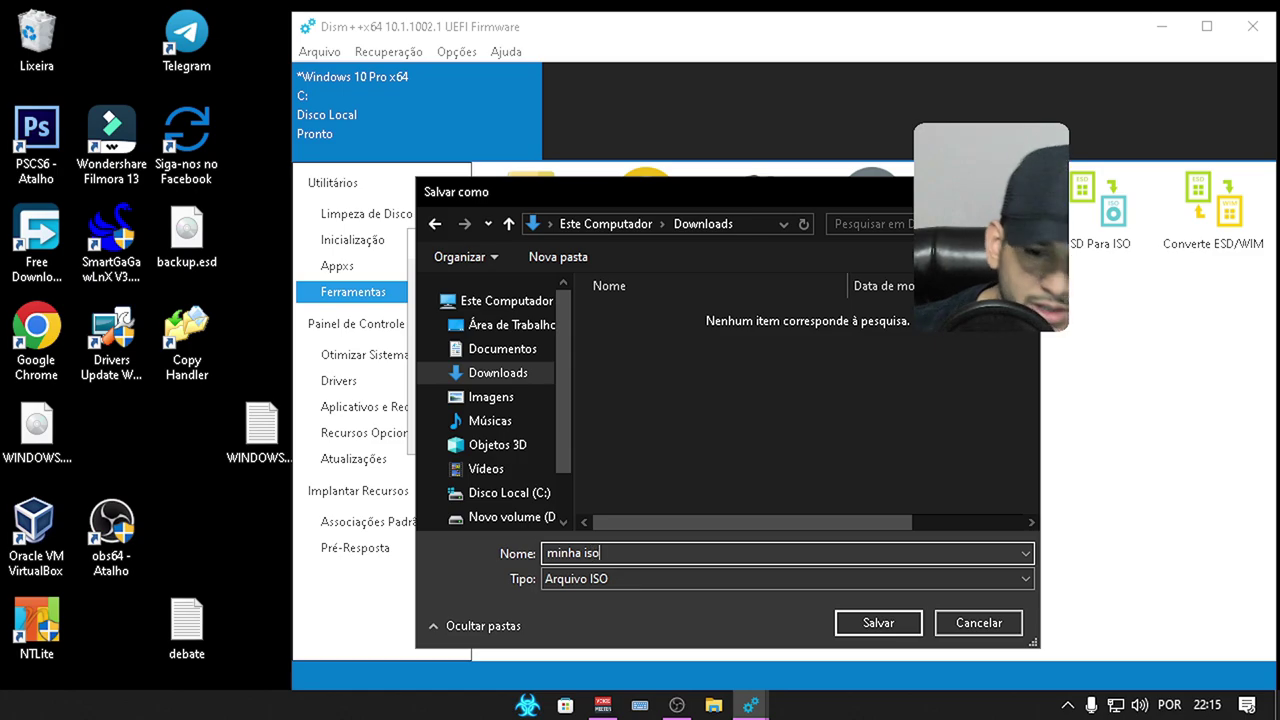
click(853, 622)
click(739, 432)
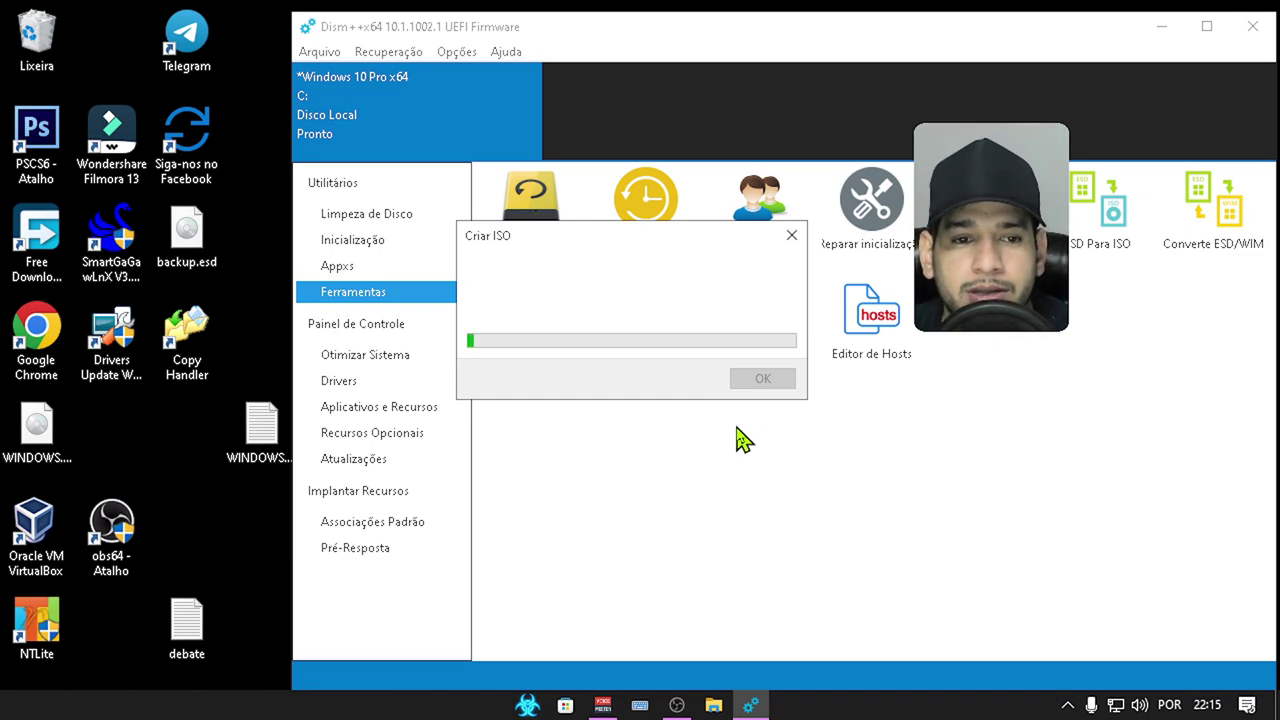
Step: Check the Downloads folder in File Explorer, and close the Criar ISO dialog and Dism++ once the image is finished
click(713, 706)
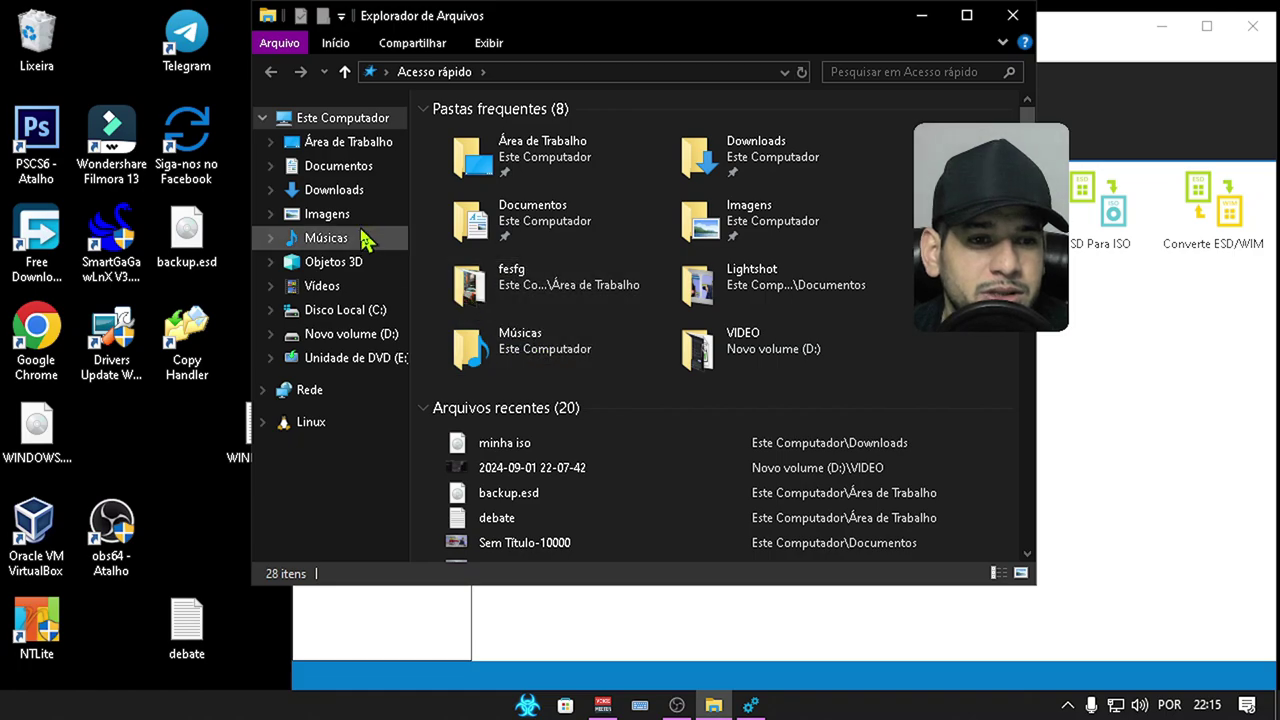
click(338, 195)
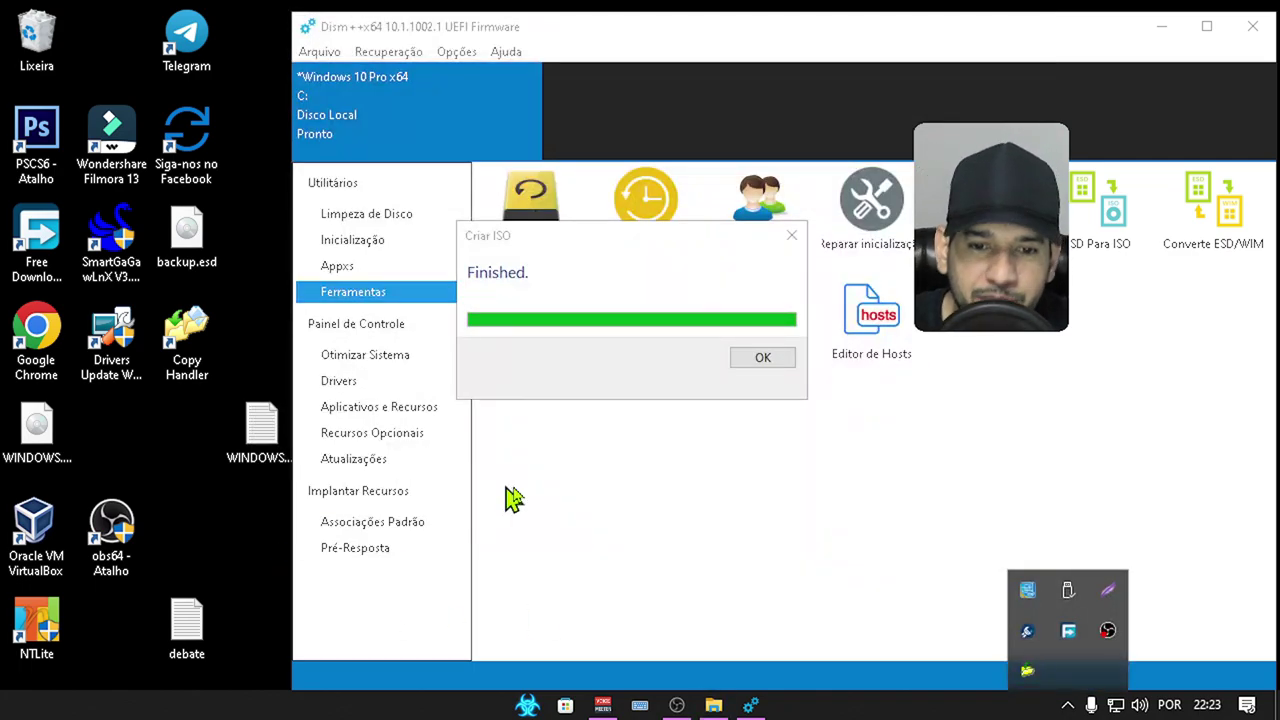
click(738, 364)
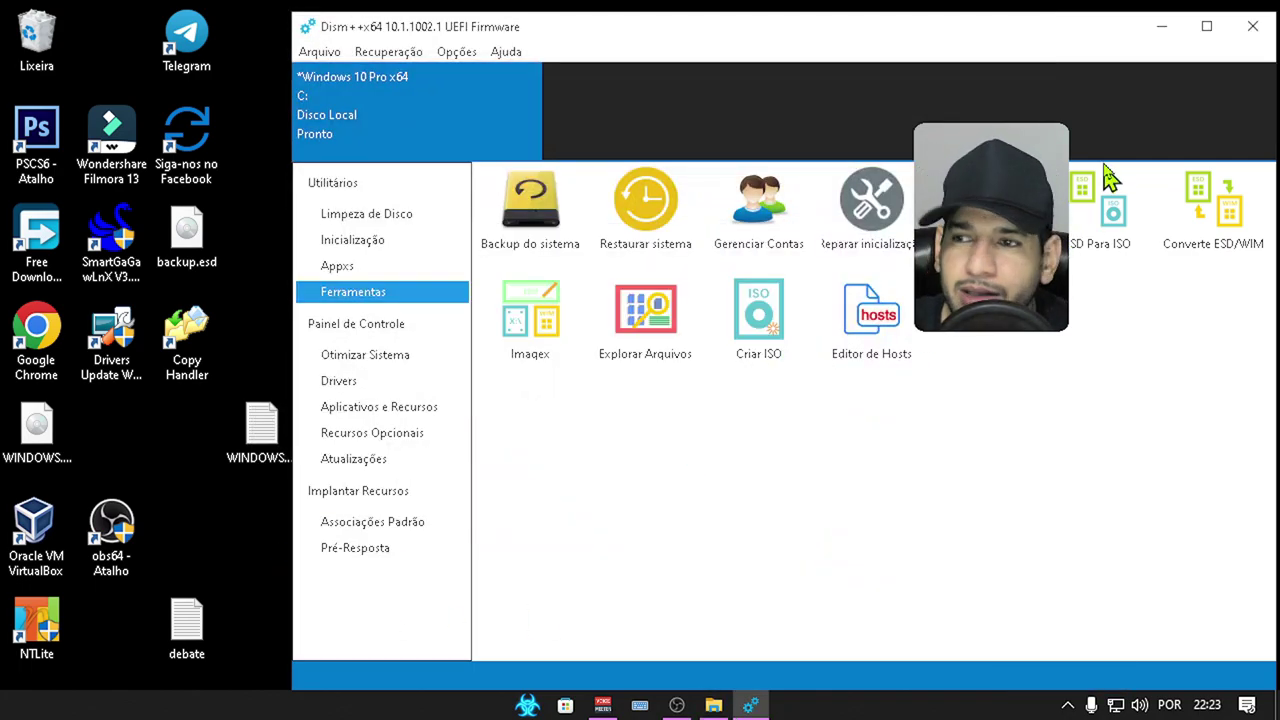
click(1249, 28)
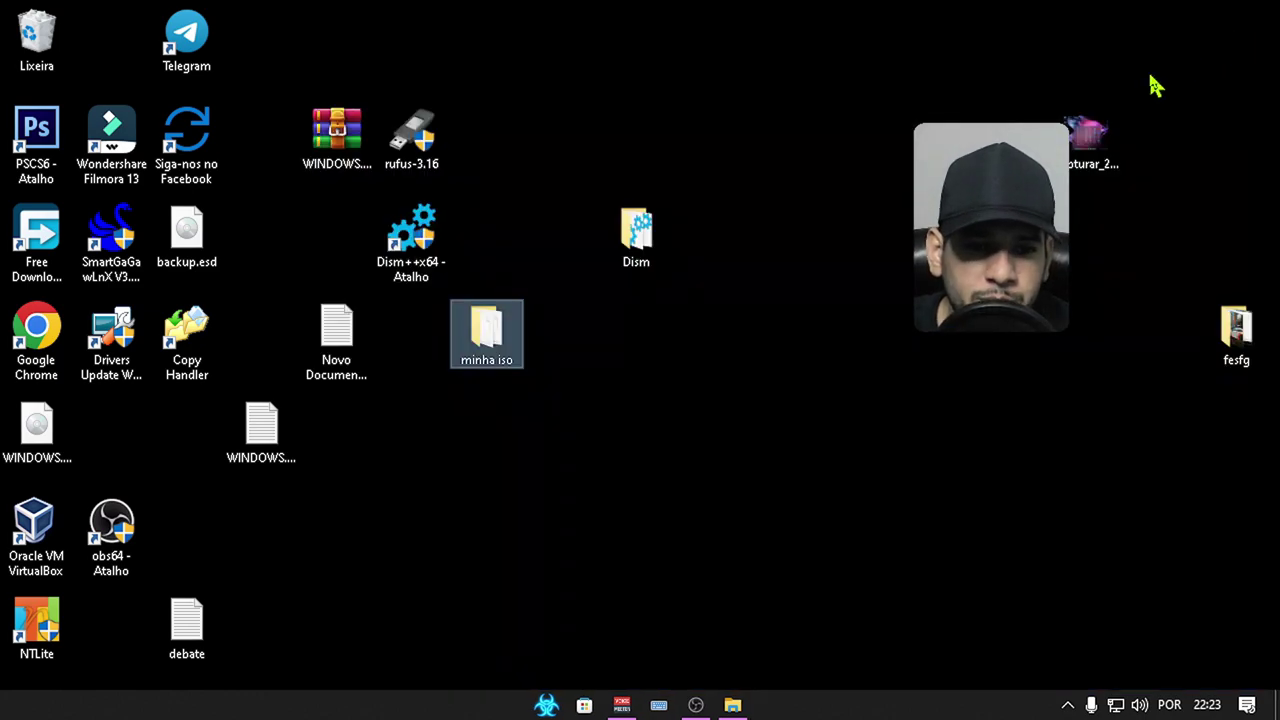
Step: Open the Downloads folder in File Explorer and select the minha iso disc image to view its size
click(733, 705)
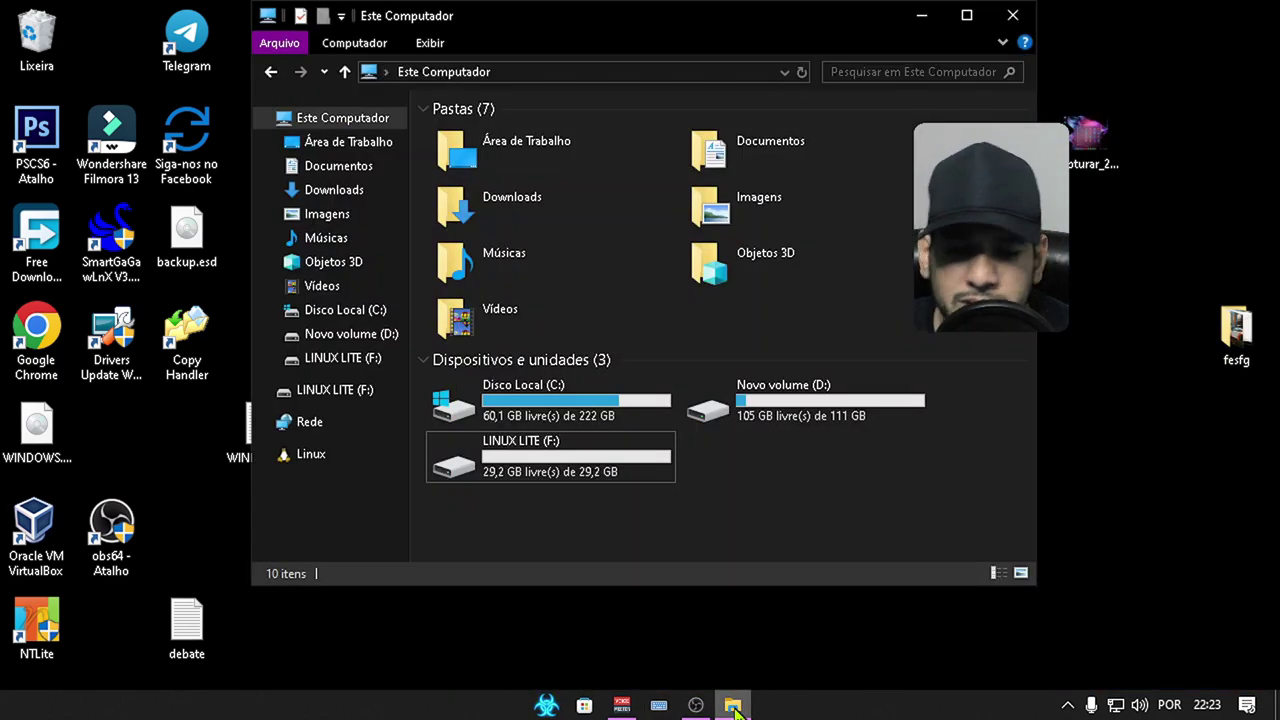
click(336, 197)
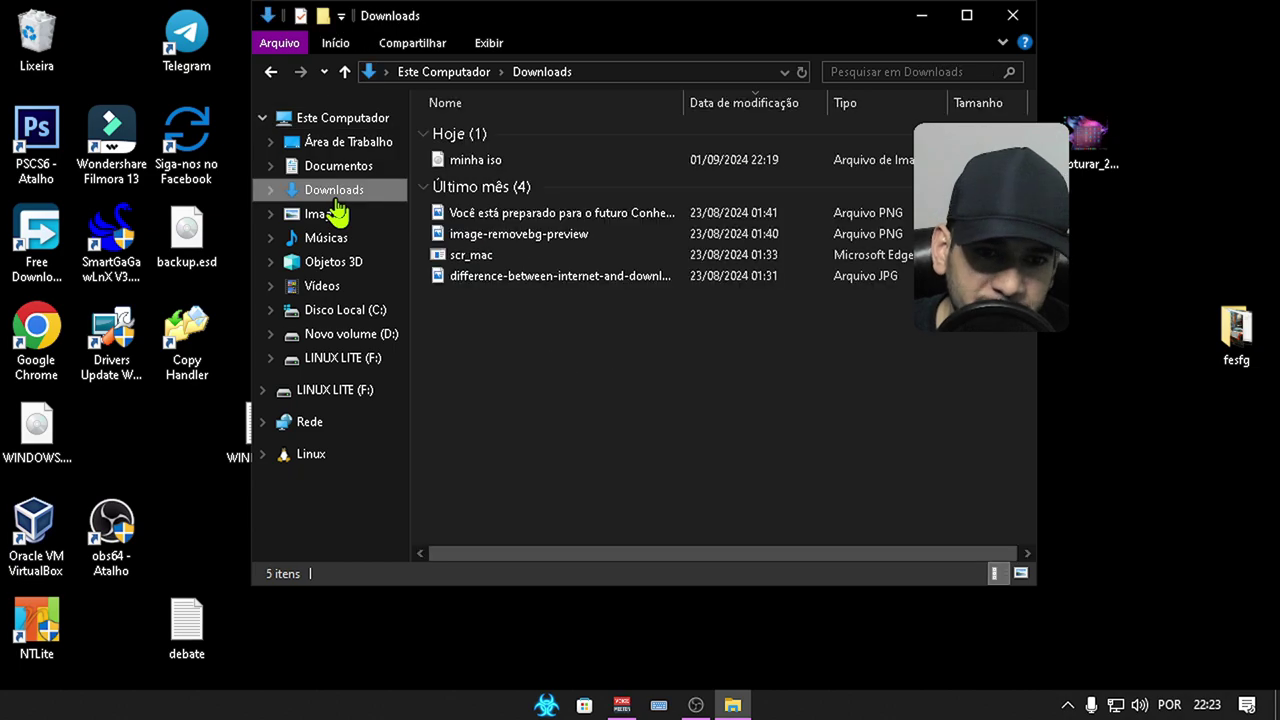
click(488, 164)
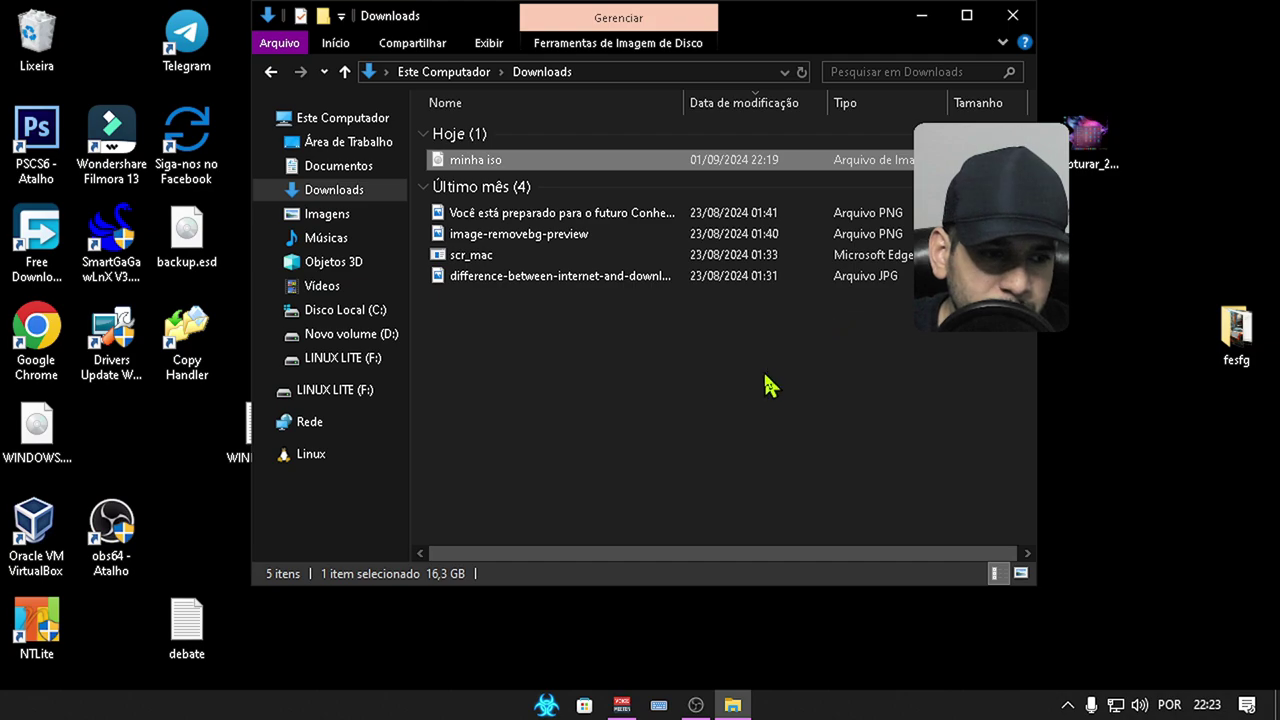
Step: Run msinfo32 from the Windows Run dialog to view the system summary, including the BIOS mode
key(super+r)
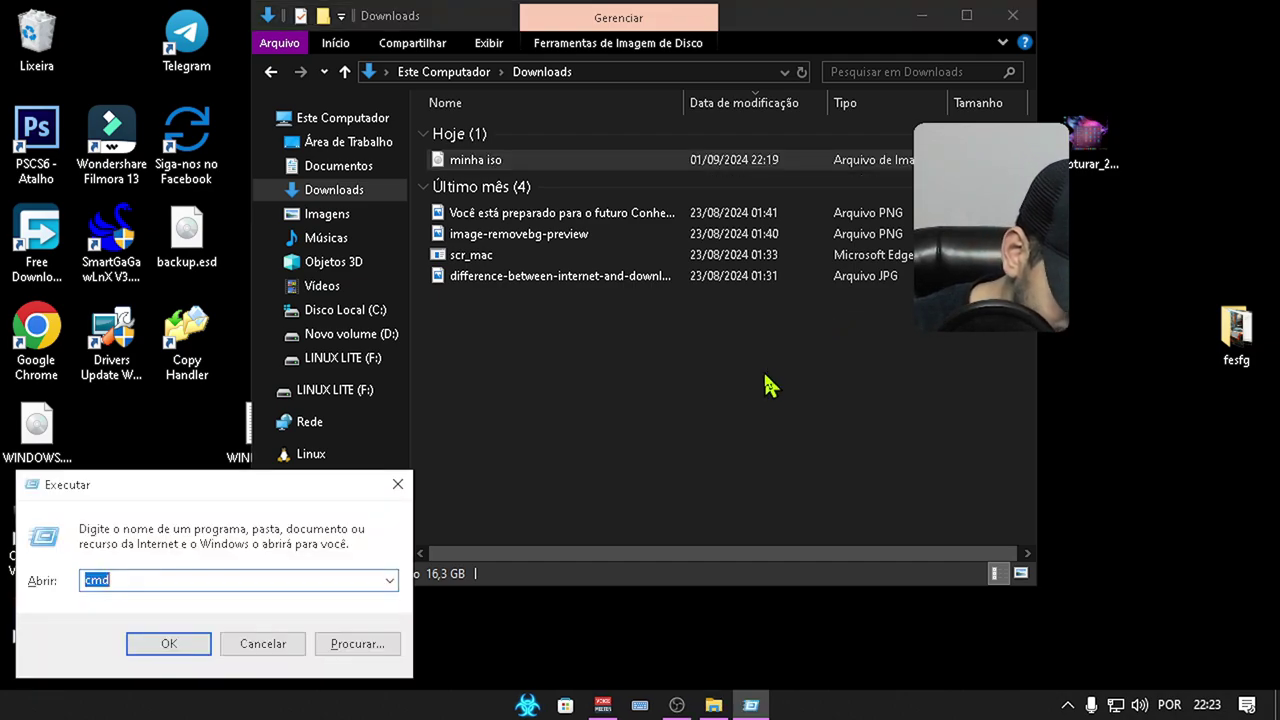
text(msin)
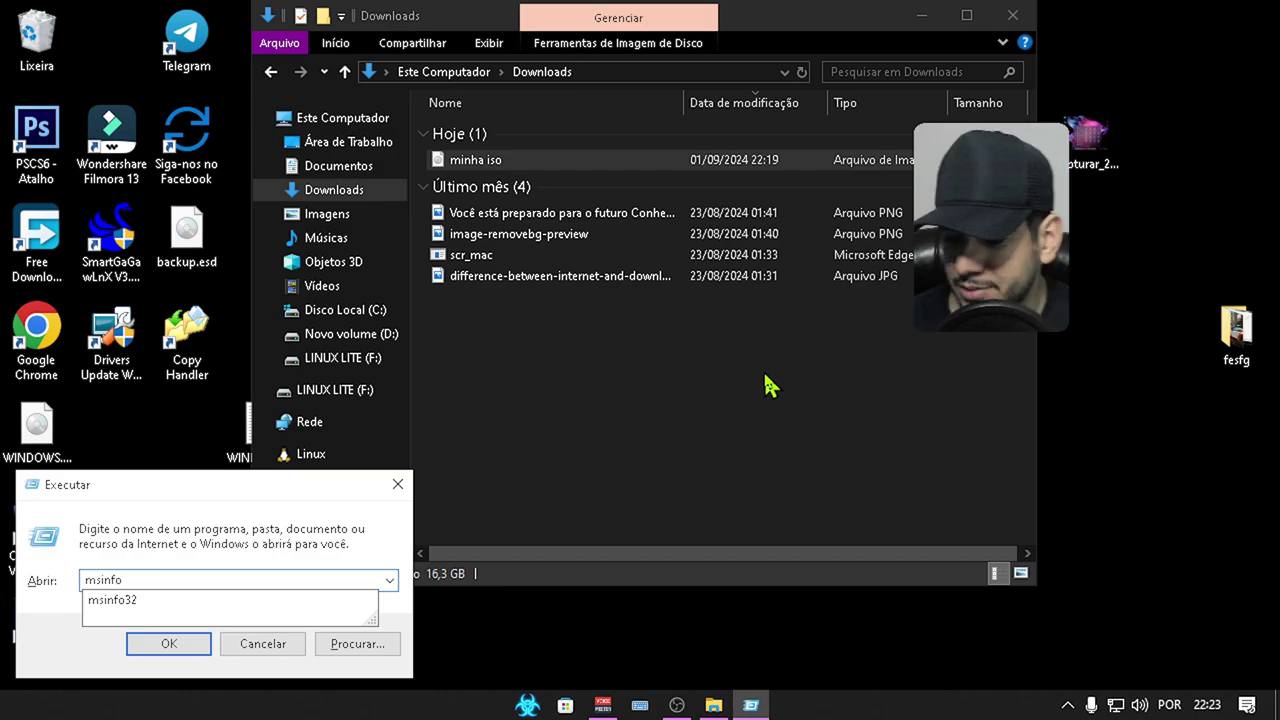
text(fo)
click(145, 644)
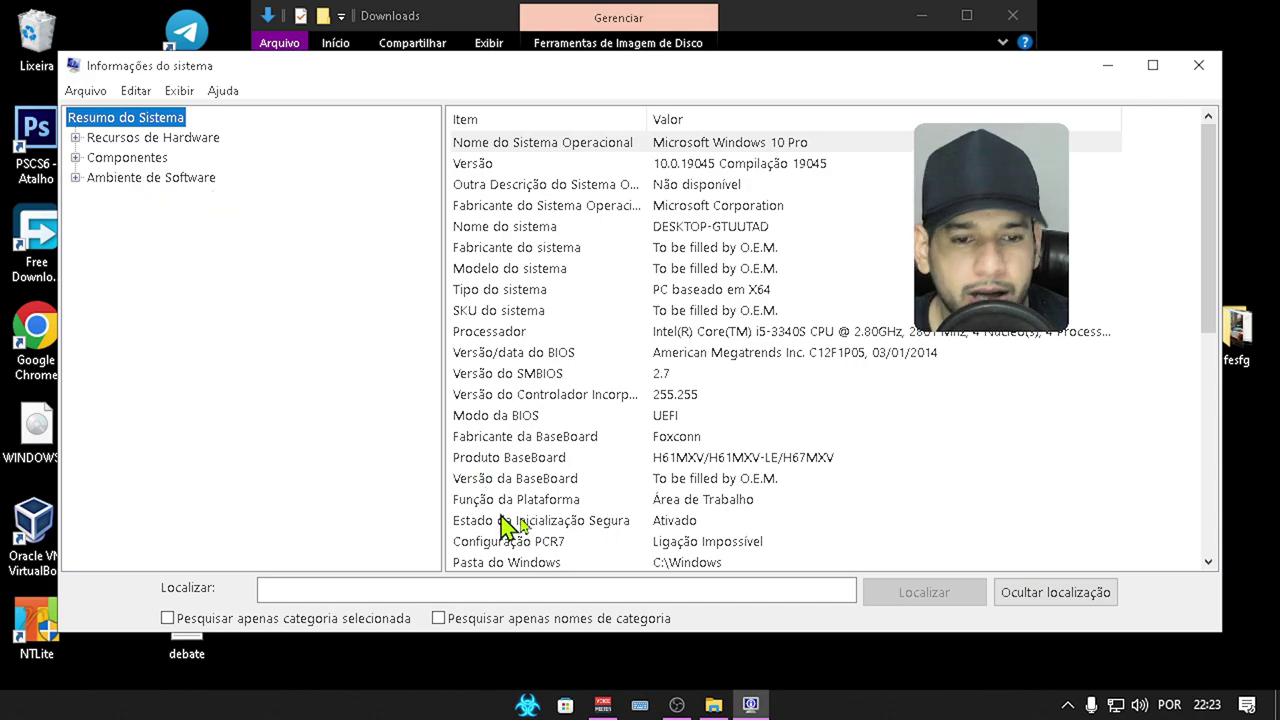
Step: Examine the Modo da BIOS entry in the system summary and close the system information window
click(503, 420)
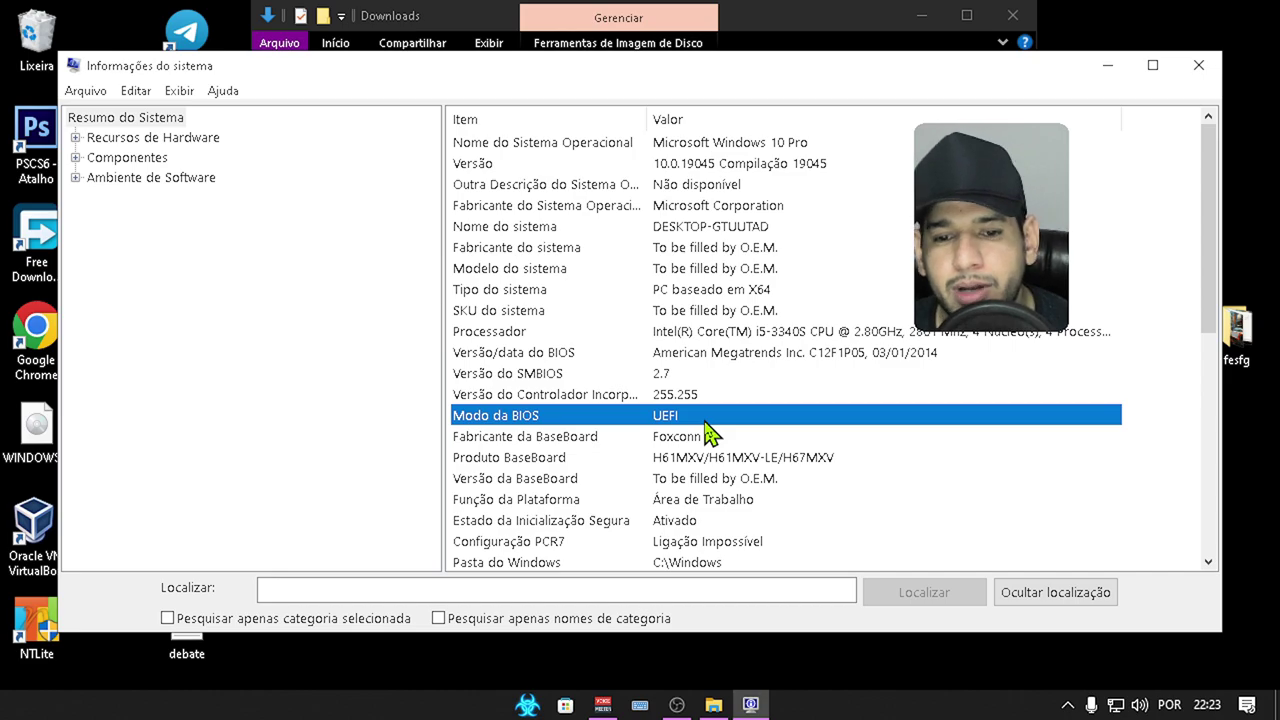
click(1199, 65)
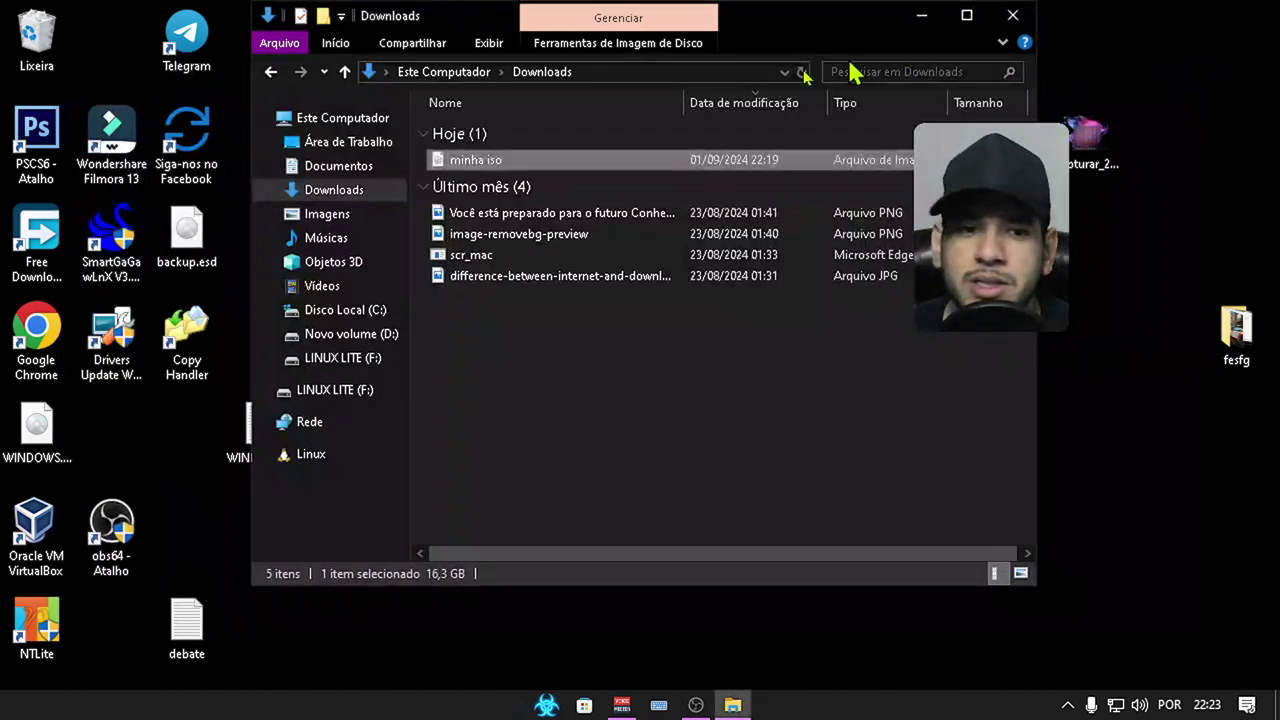
Step: Open Rufus 3.16 and load the minha iso image from the Downloads folder as its boot selection
drag(785, 33, 1020, 25)
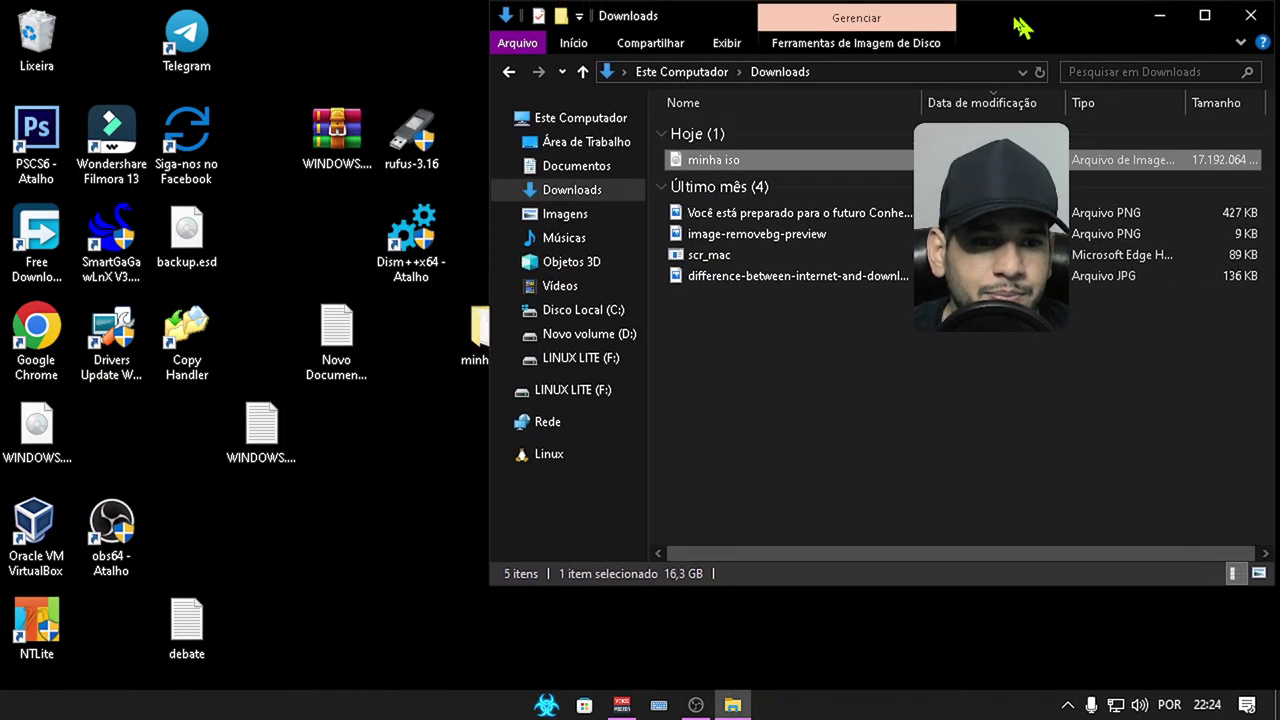
double_click(415, 150)
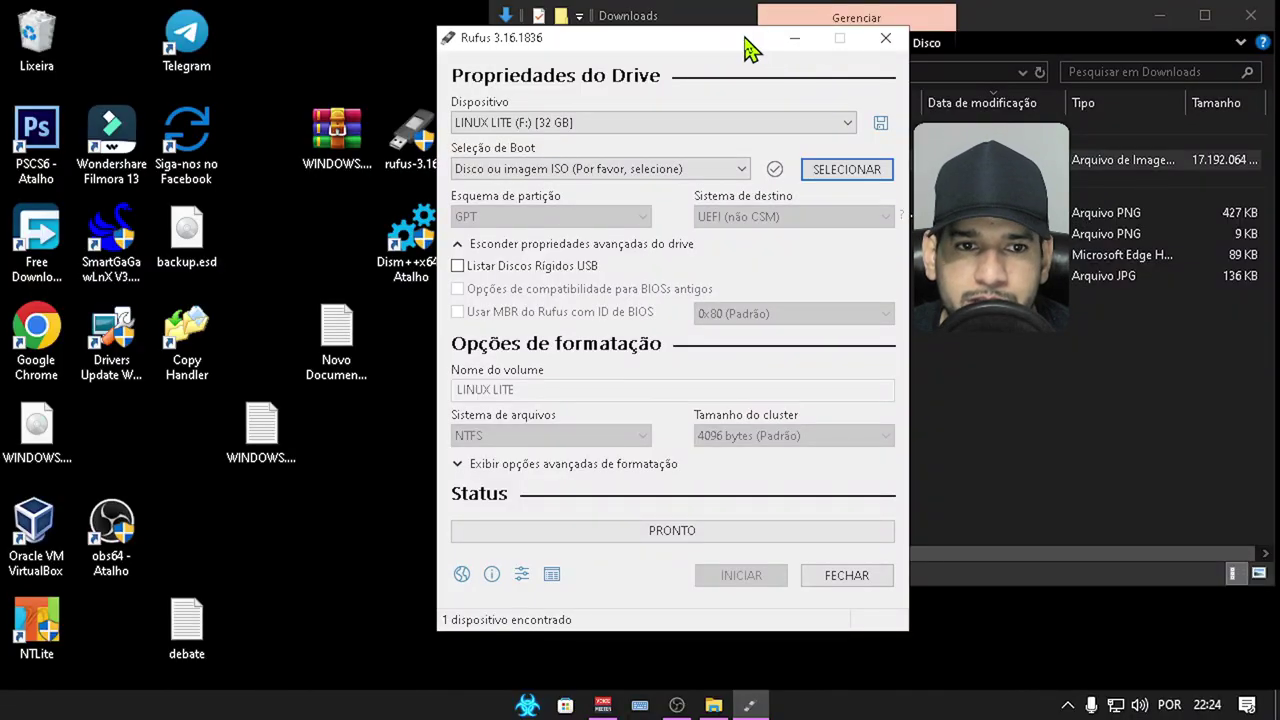
drag(745, 45, 363, 86)
drag(699, 34, 749, 280)
drag(763, 405, 277, 286)
drag(328, 86, 483, 76)
Step: Try the MBR partition scheme for the LINUX LITE USB drive
click(365, 284)
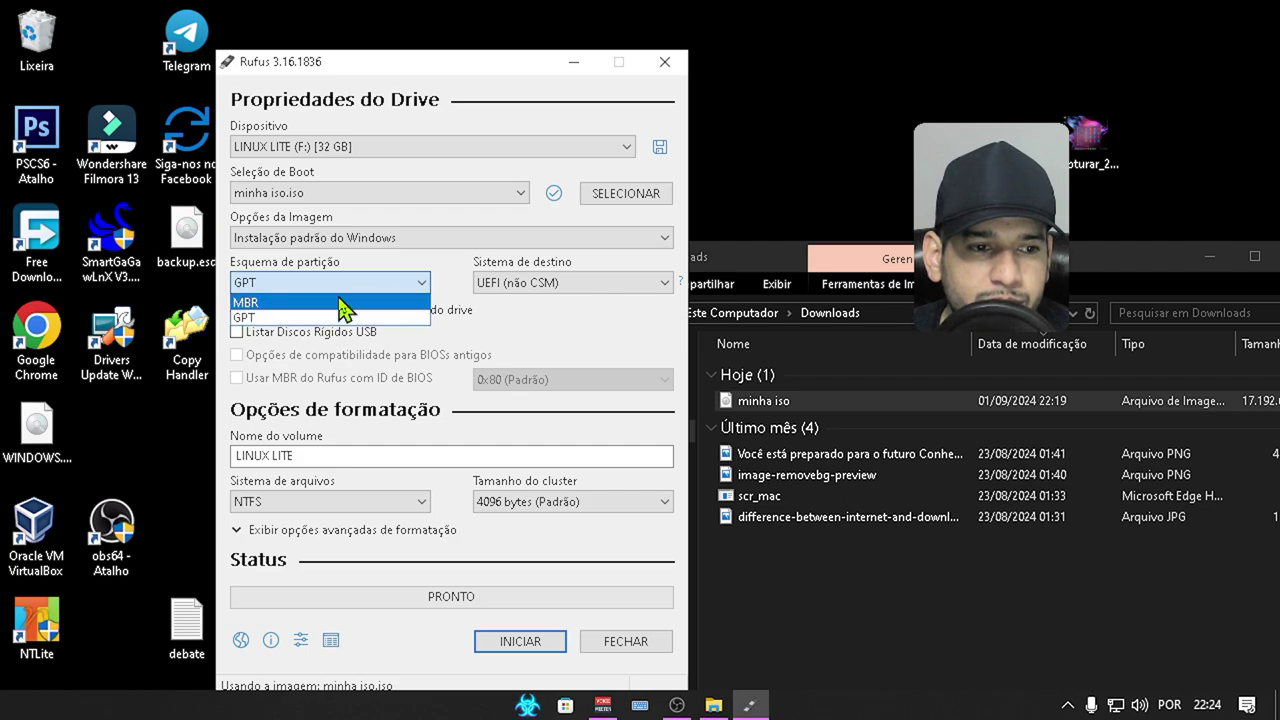
click(340, 303)
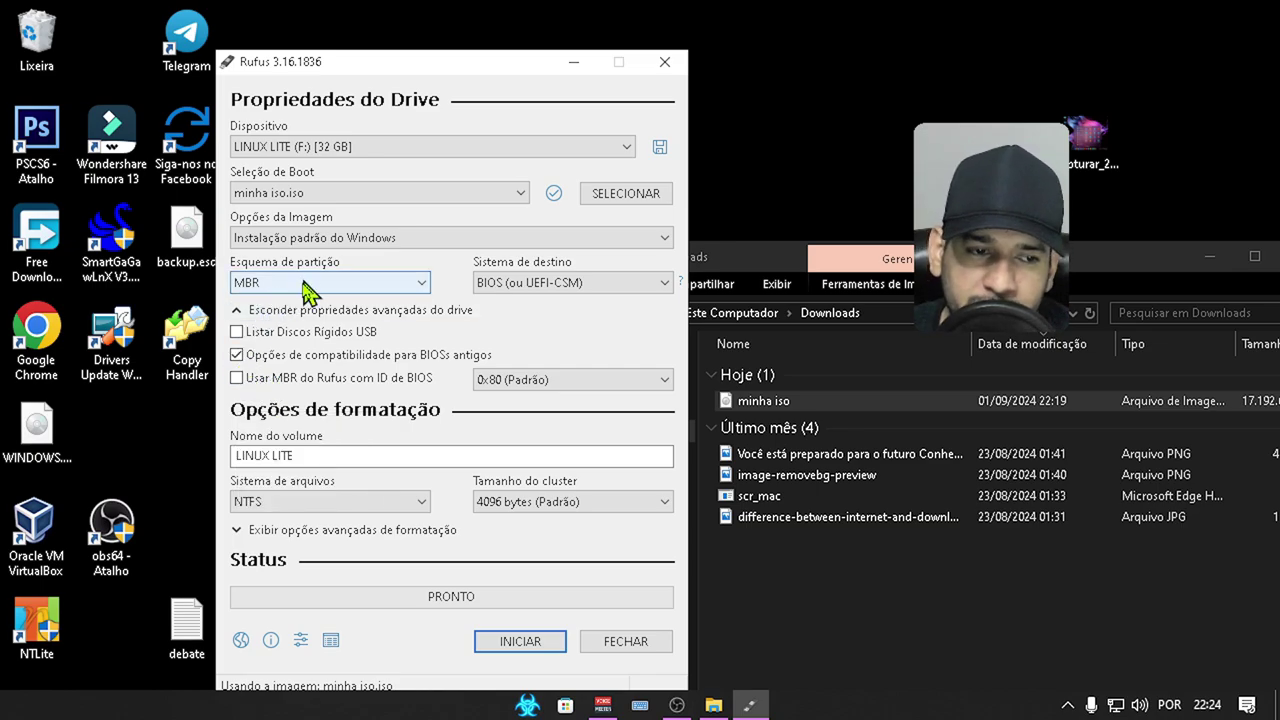
click(236, 379)
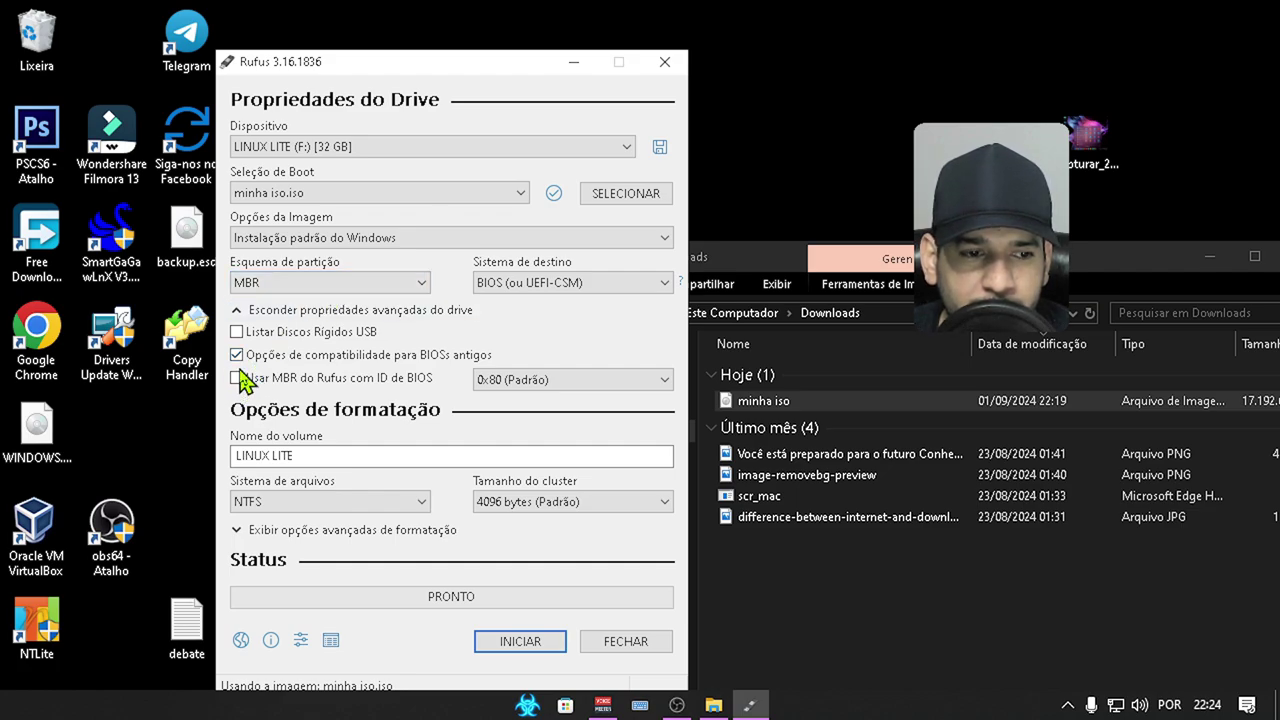
Step: Set the partition scheme to GPT, keep NTFS as the file system, and start writing the USB drive, accepting the erasure of its data
click(285, 283)
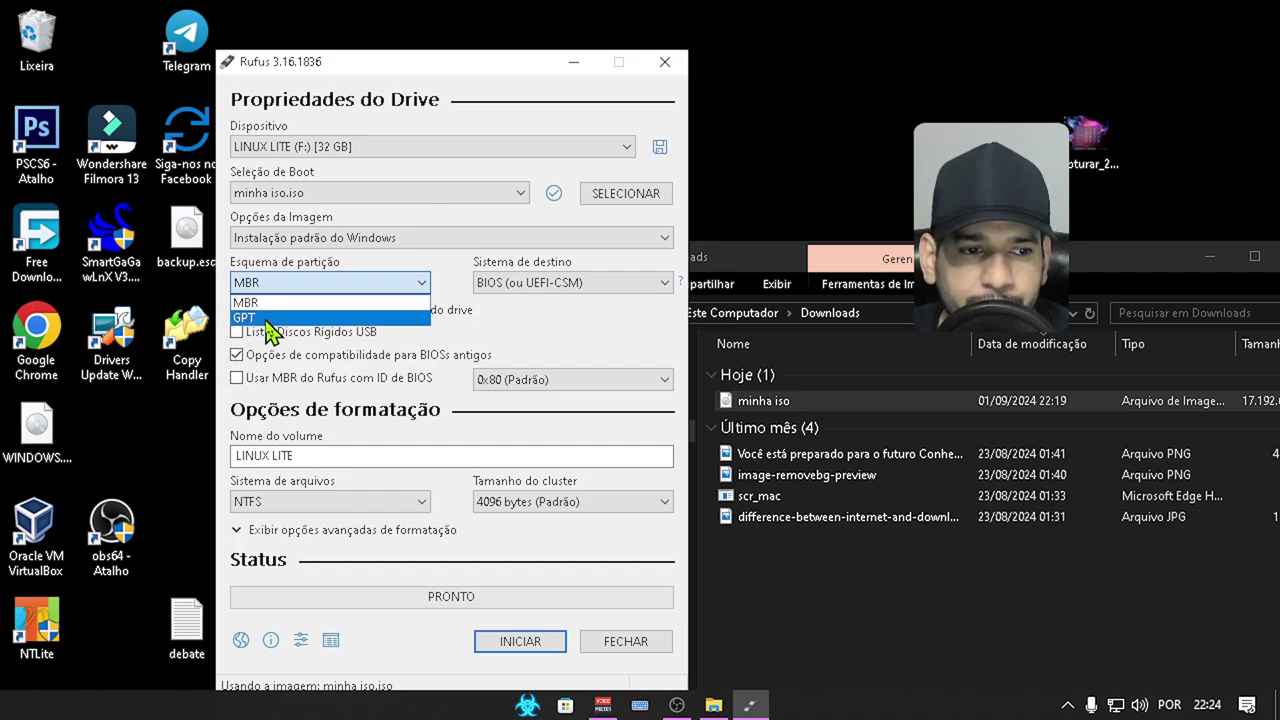
click(275, 317)
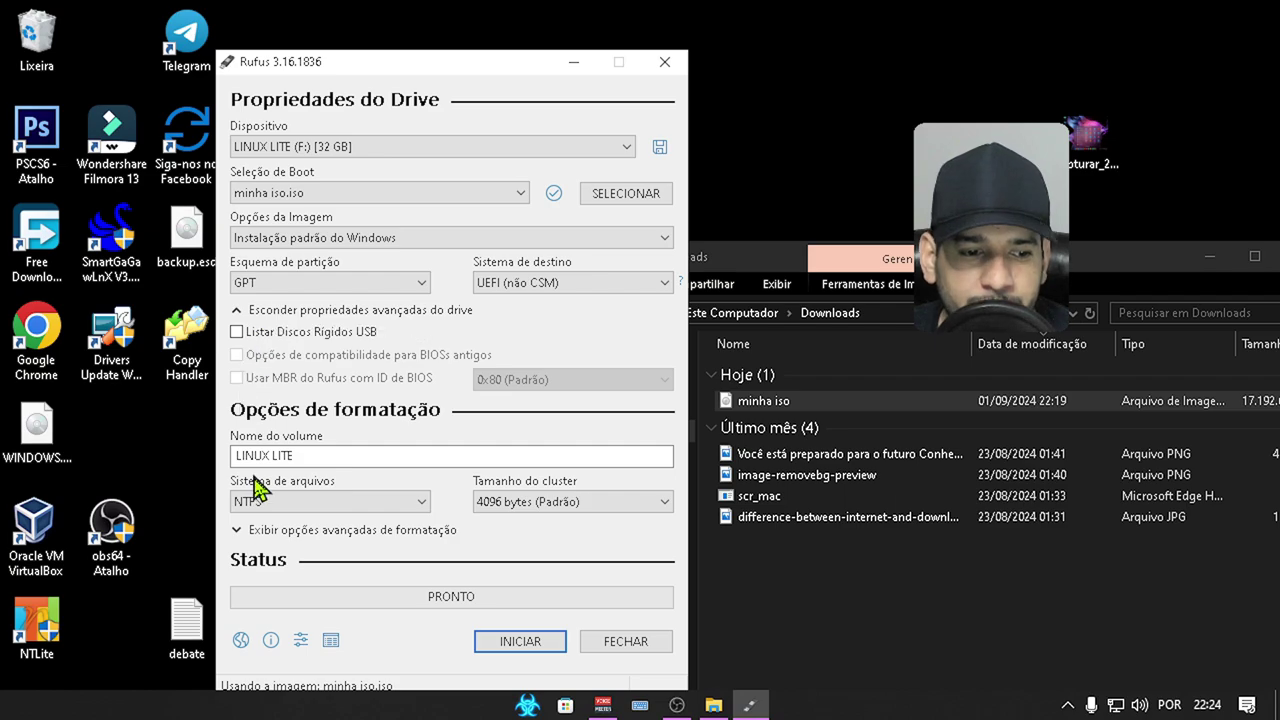
click(330, 503)
click(330, 521)
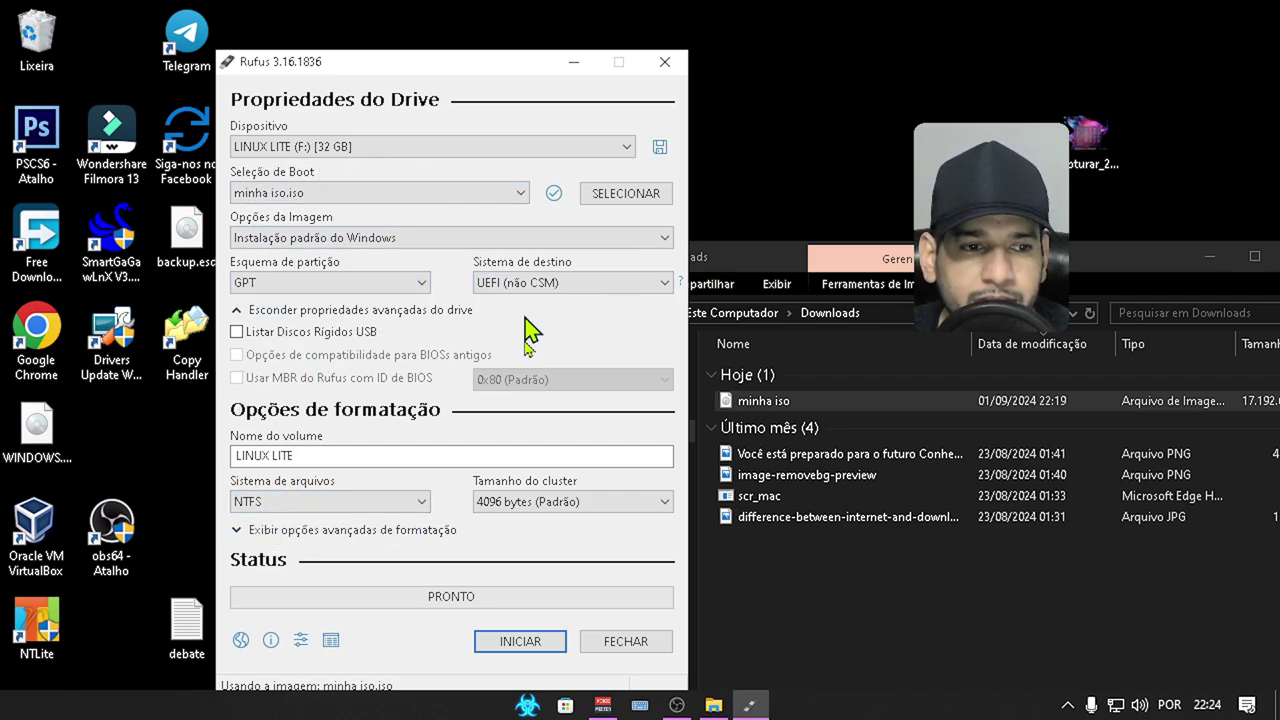
click(518, 640)
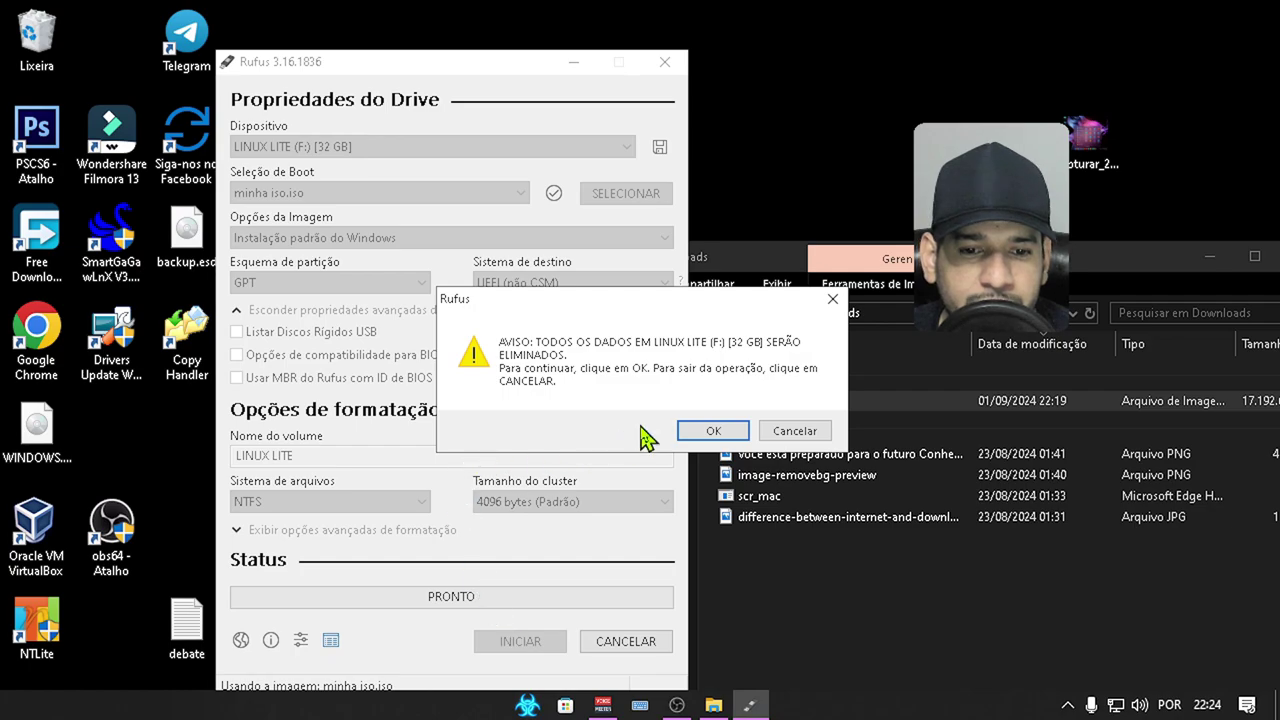
click(711, 431)
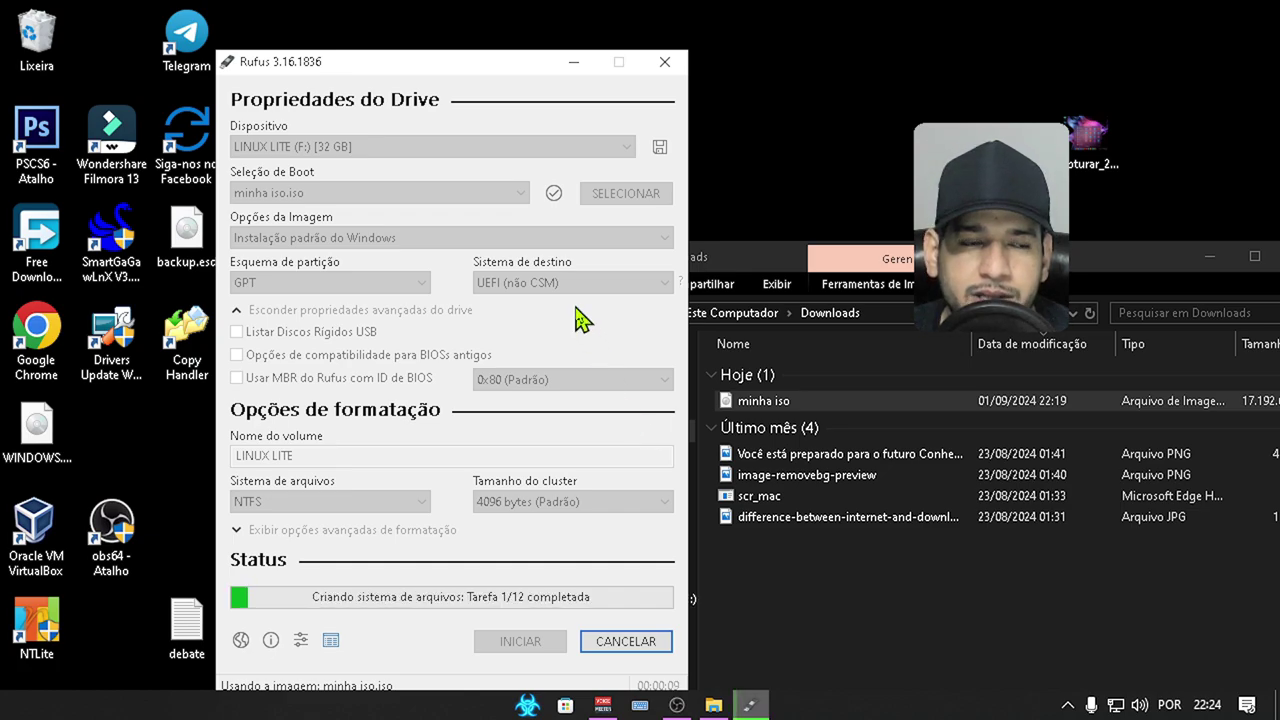
Step: Minimize Rufus, open Oracle VM VirtualBox, and minimize the Downloads window covering it
click(574, 62)
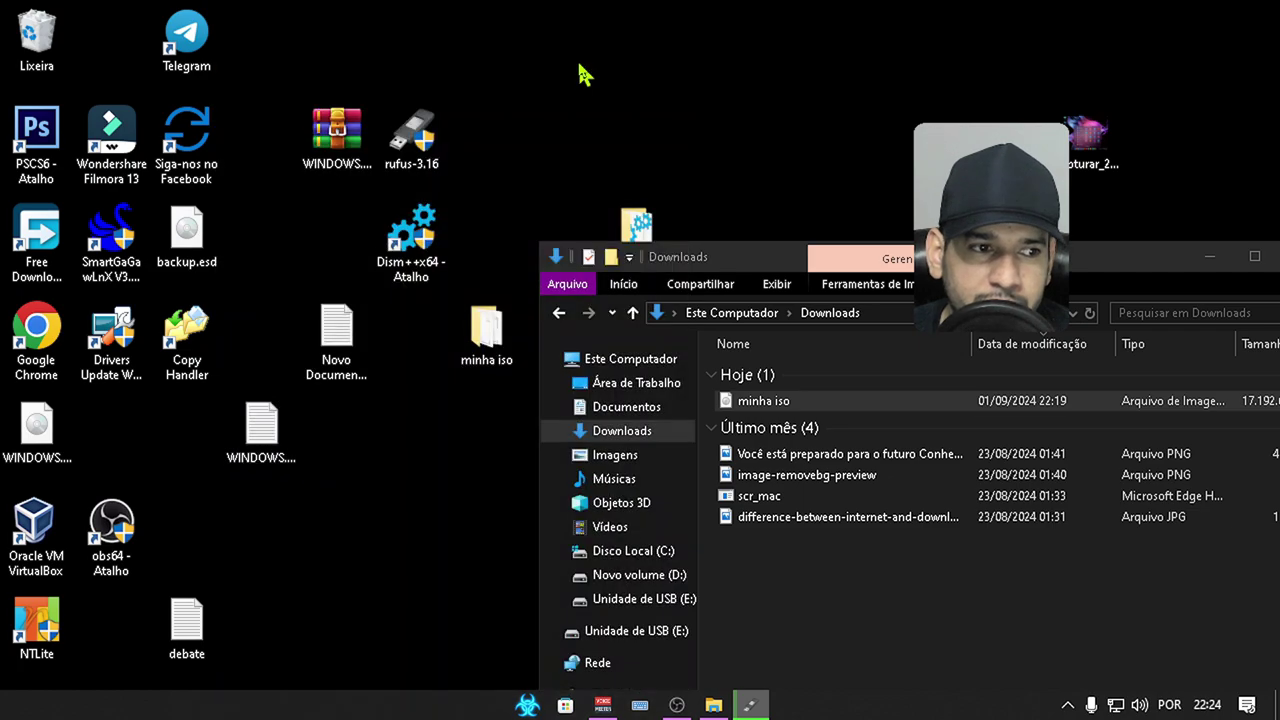
click(38, 530)
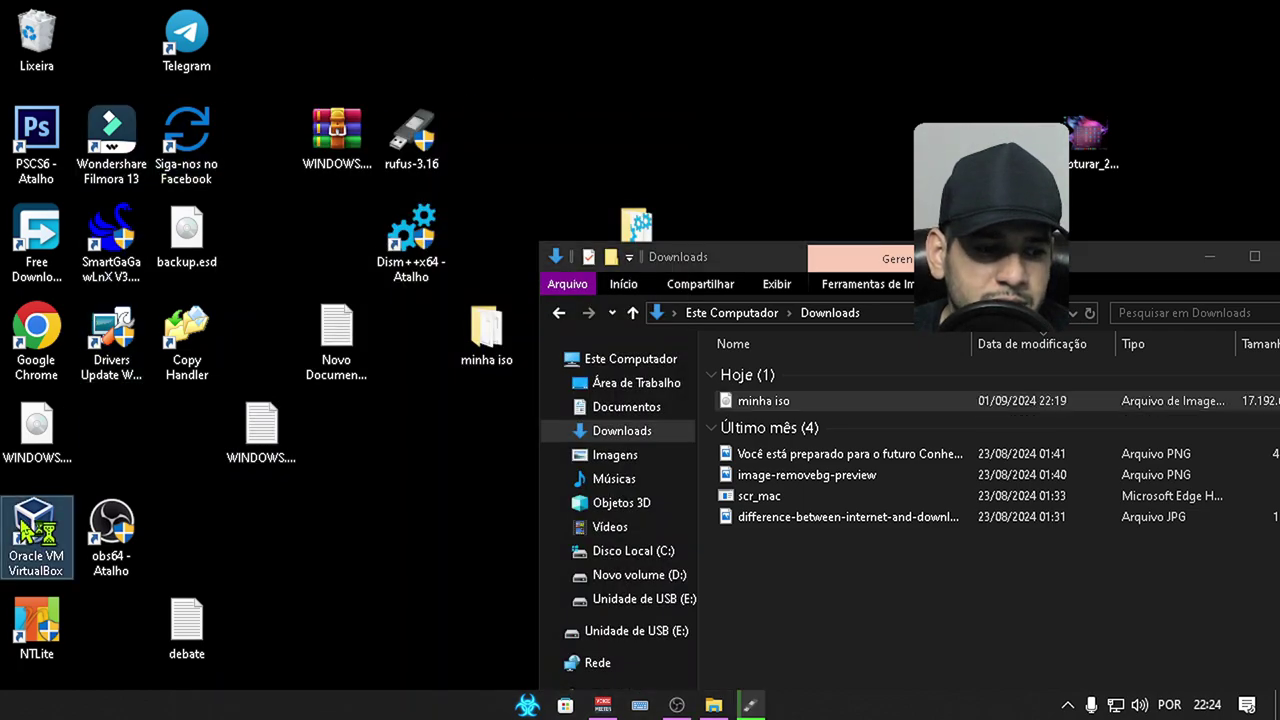
double_click(70, 520)
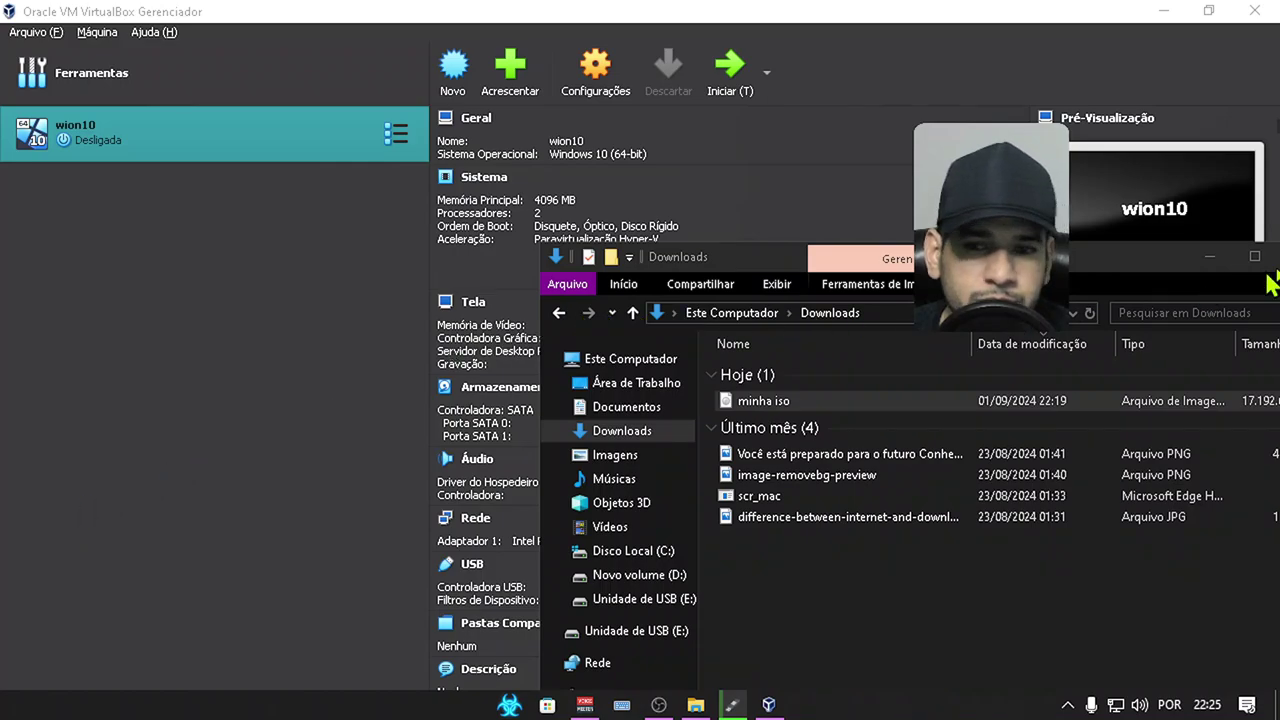
click(1210, 258)
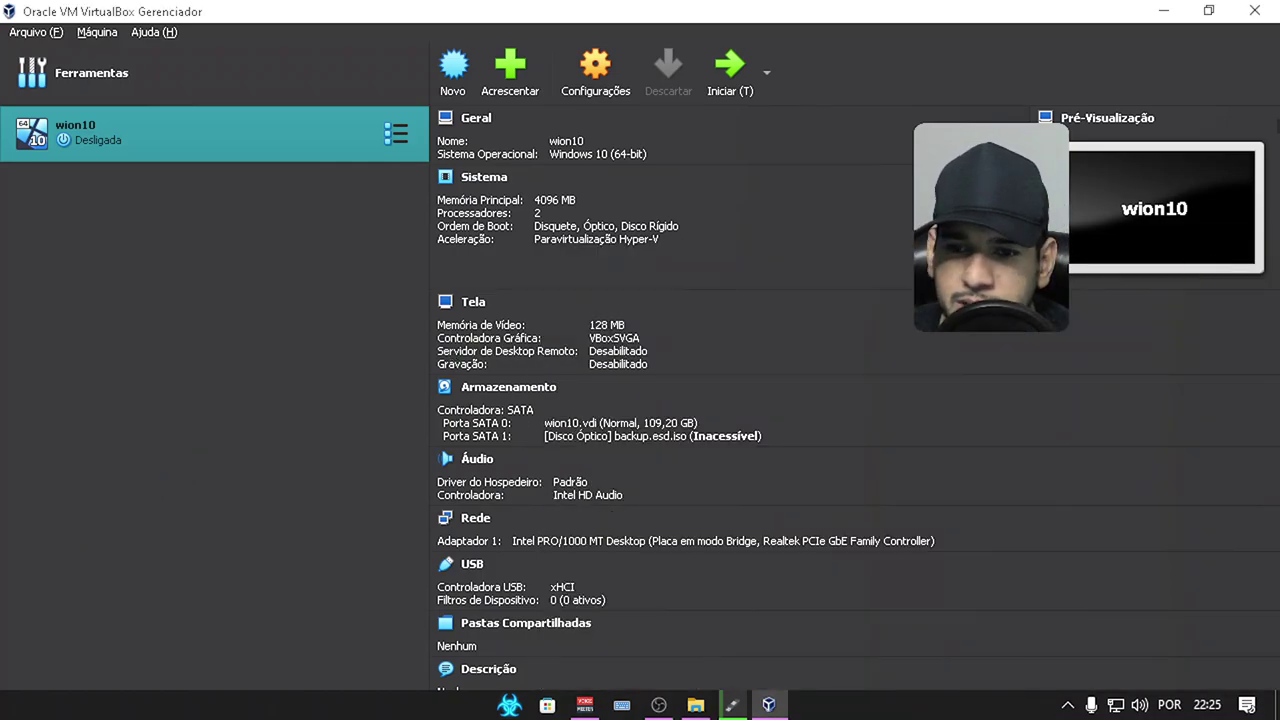
Step: Remove the wion10 virtual machine and delete all of its files
right_click(191, 148)
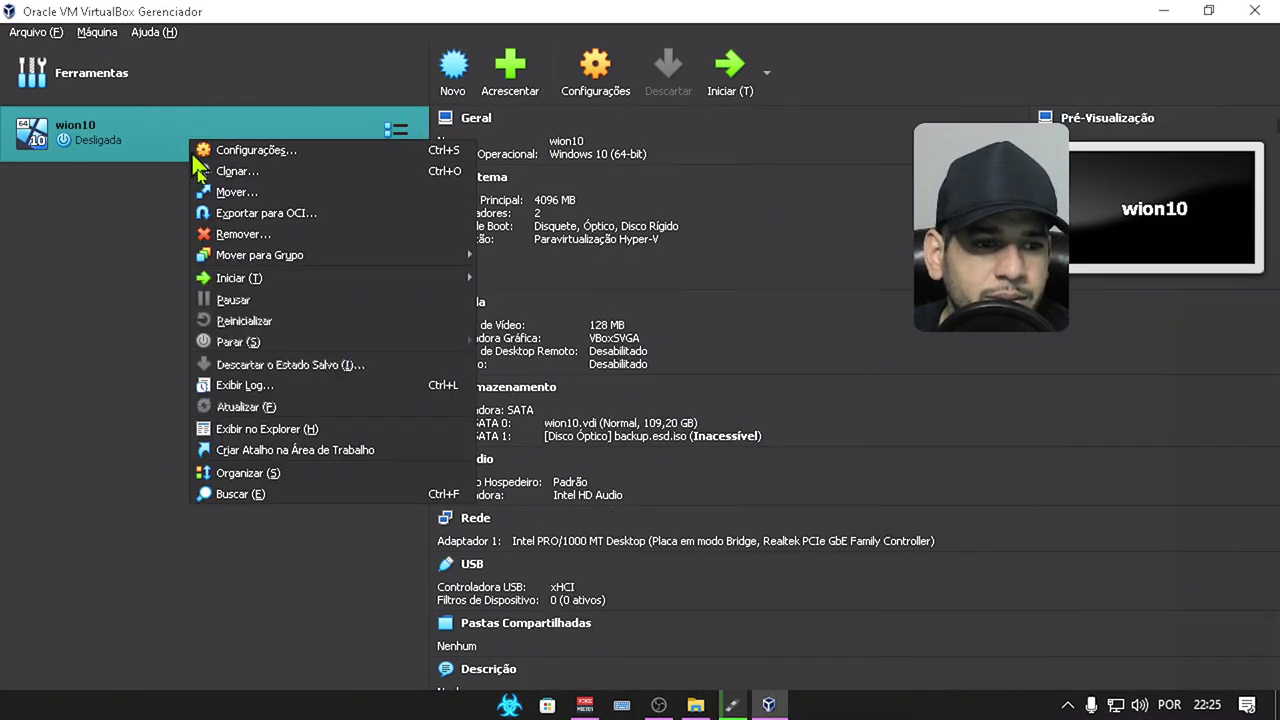
click(258, 236)
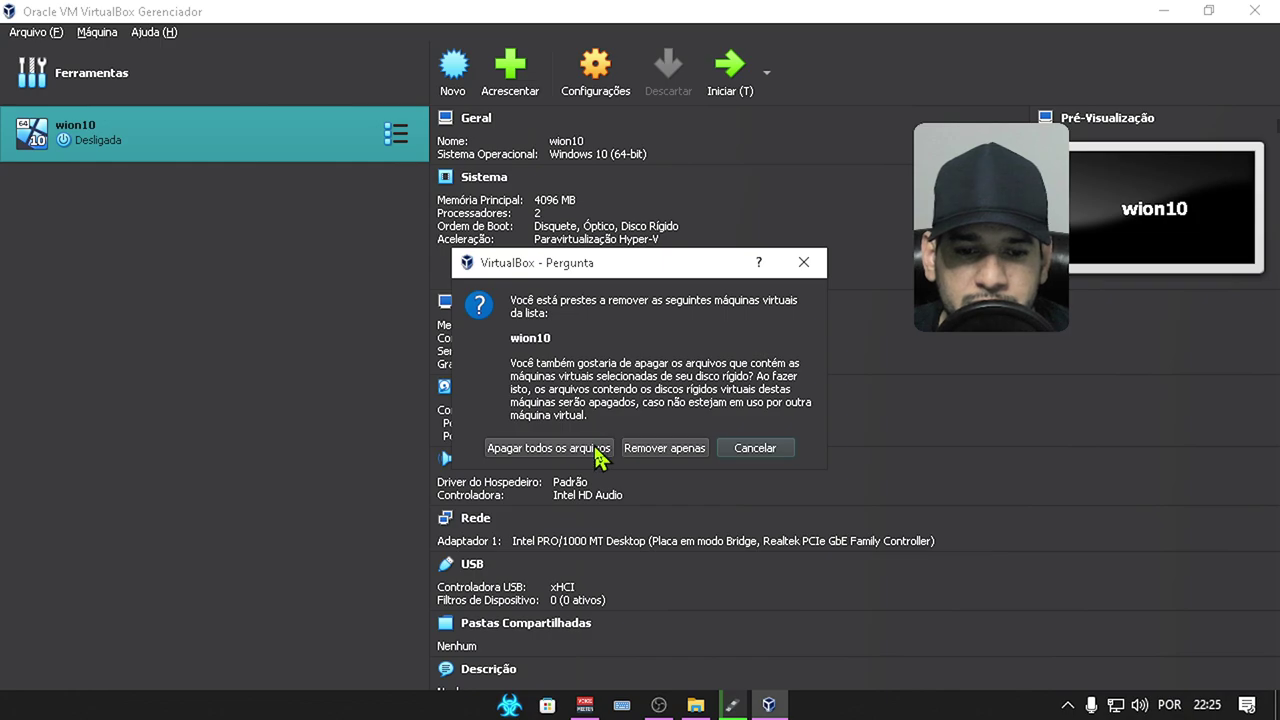
click(600, 446)
Step: Create a Windows 10 (64-bit) virtual machine named win10.per with 2048 MB of memory, 1 processor and a disk of about 92 GB
click(658, 72)
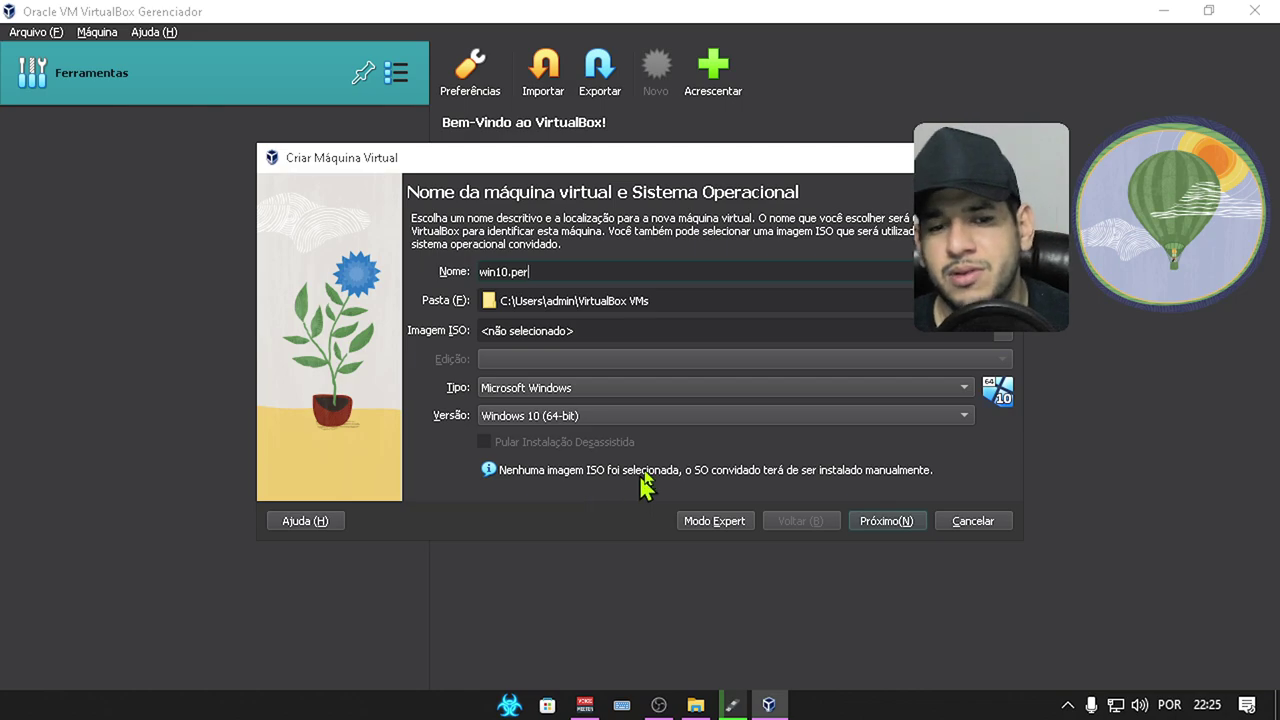
click(887, 522)
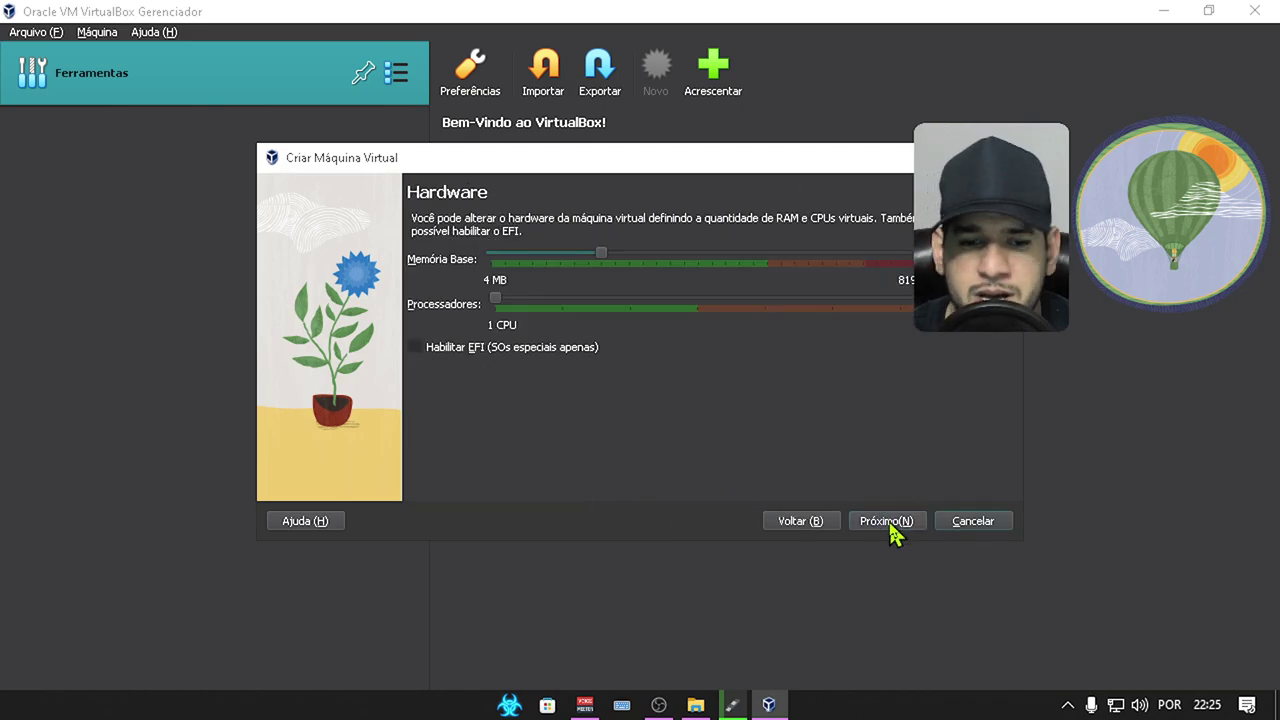
click(887, 522)
click(888, 523)
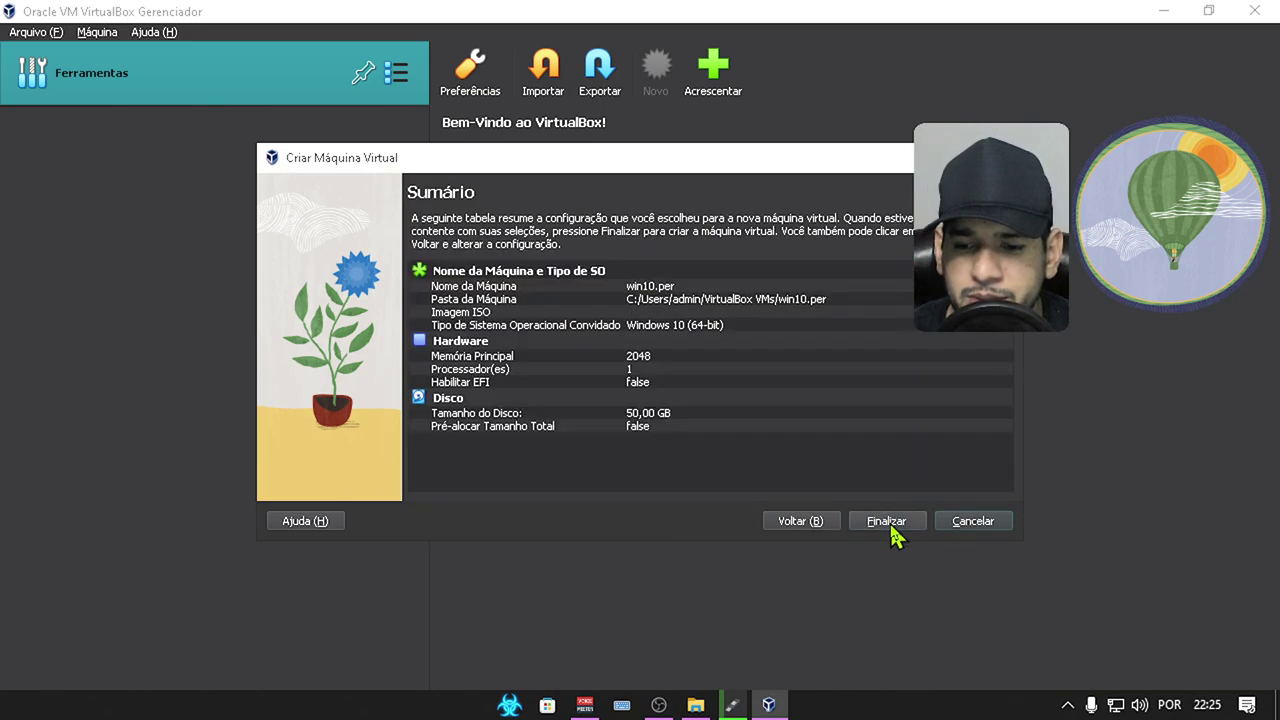
click(826, 520)
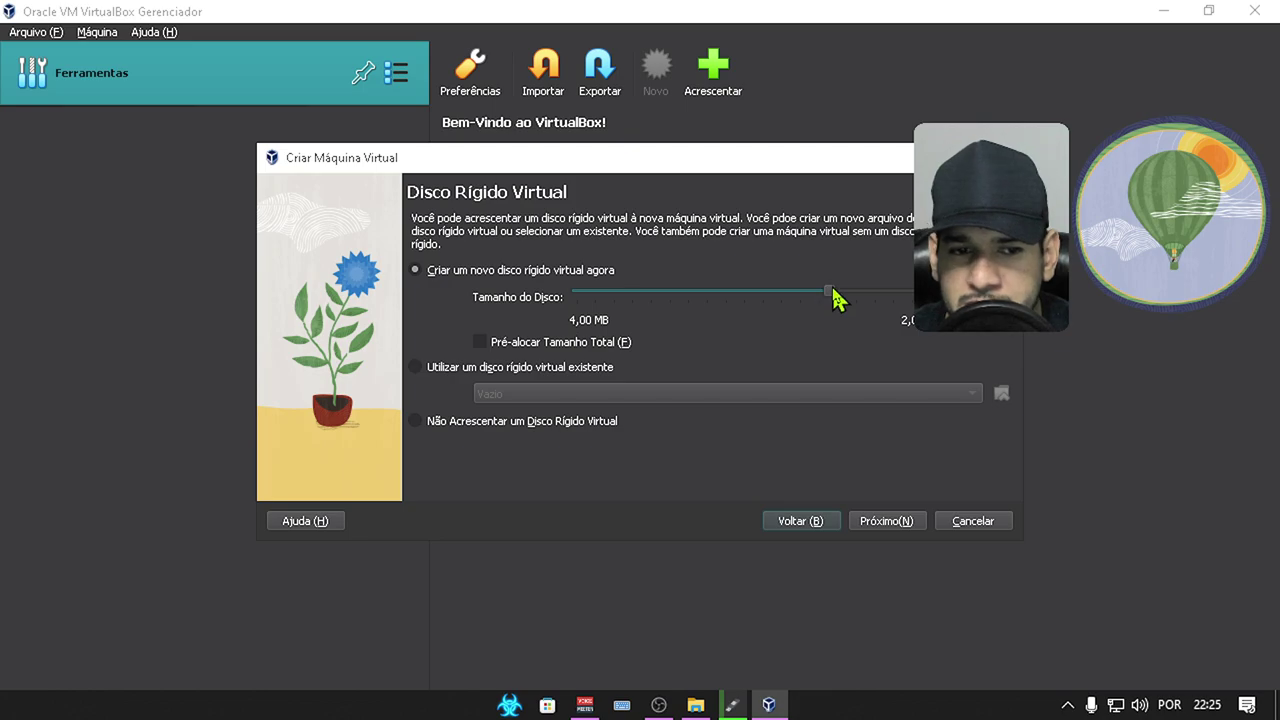
drag(832, 289, 860, 292)
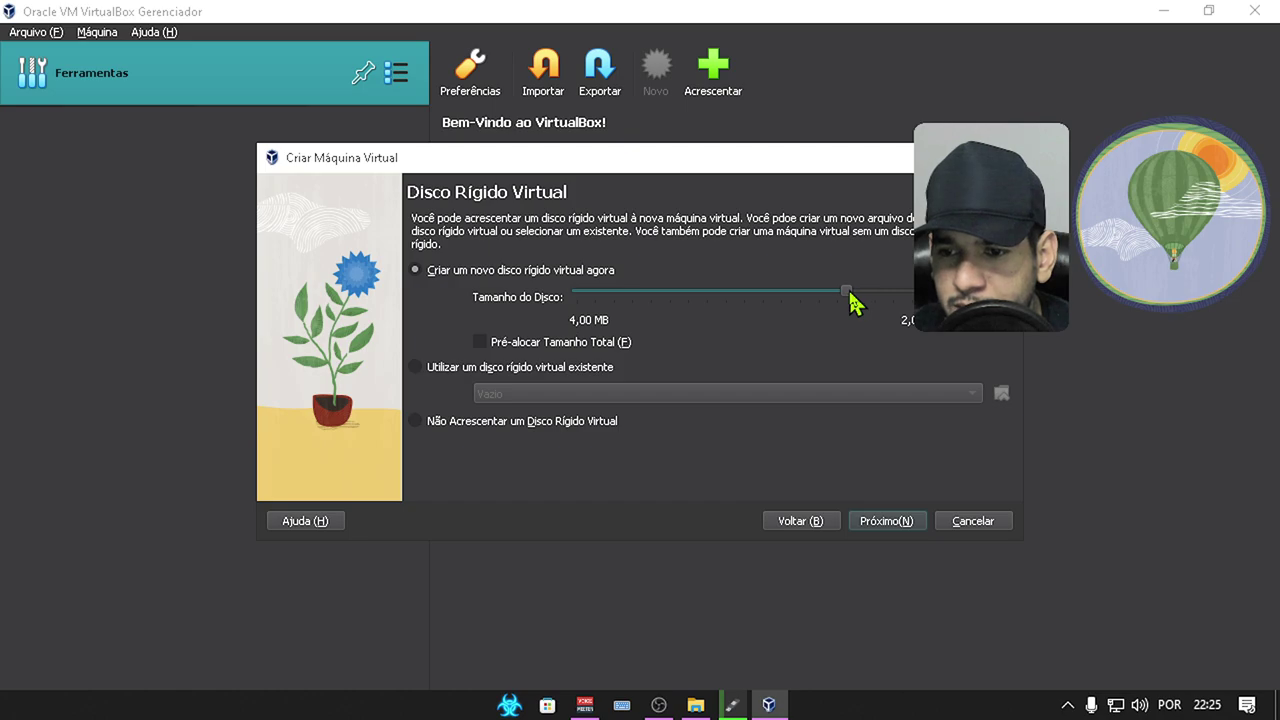
click(885, 522)
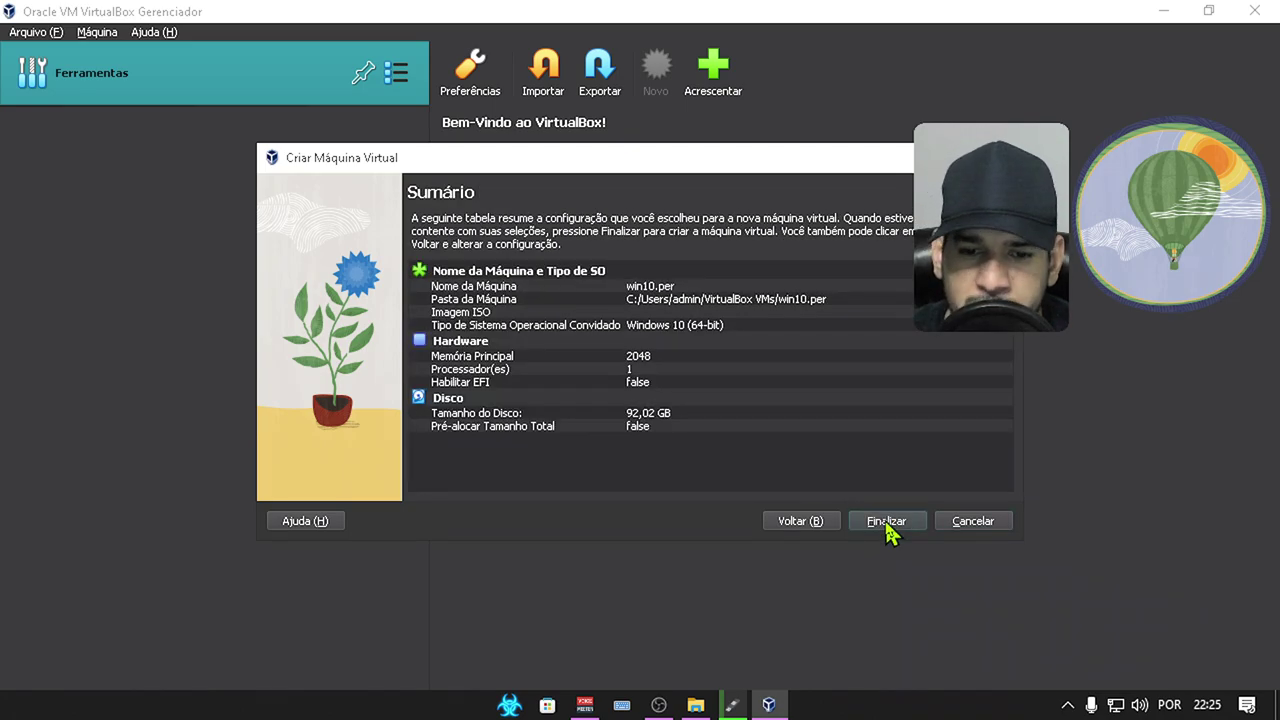
click(886, 522)
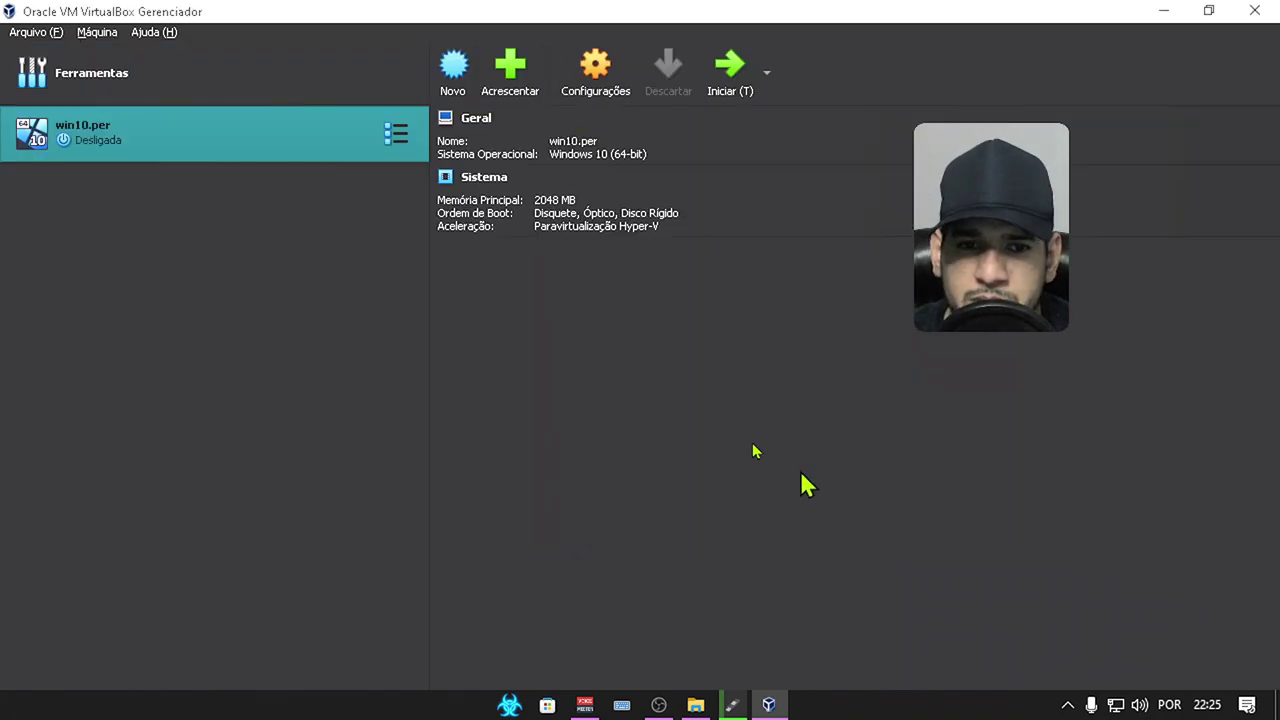
Step: Attach minha iso.iso from the Downloads folder to the empty optical drive of the win10.per virtual machine
click(595, 98)
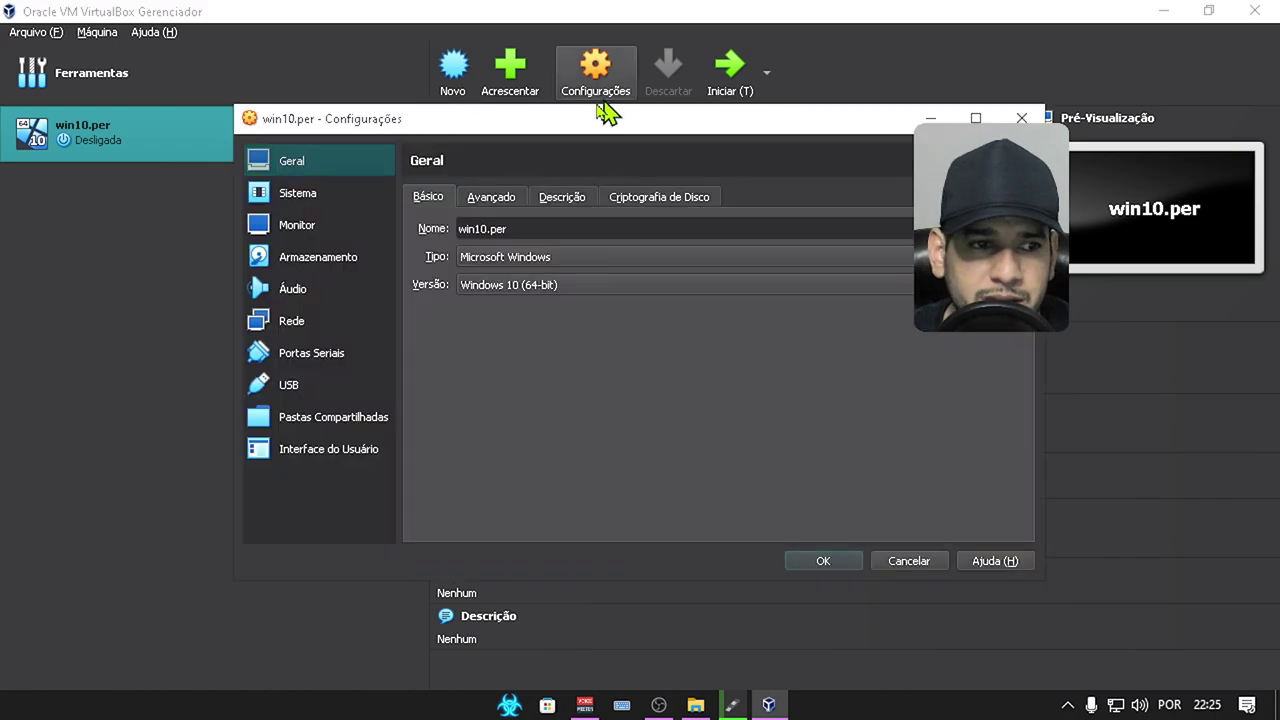
click(316, 264)
click(497, 265)
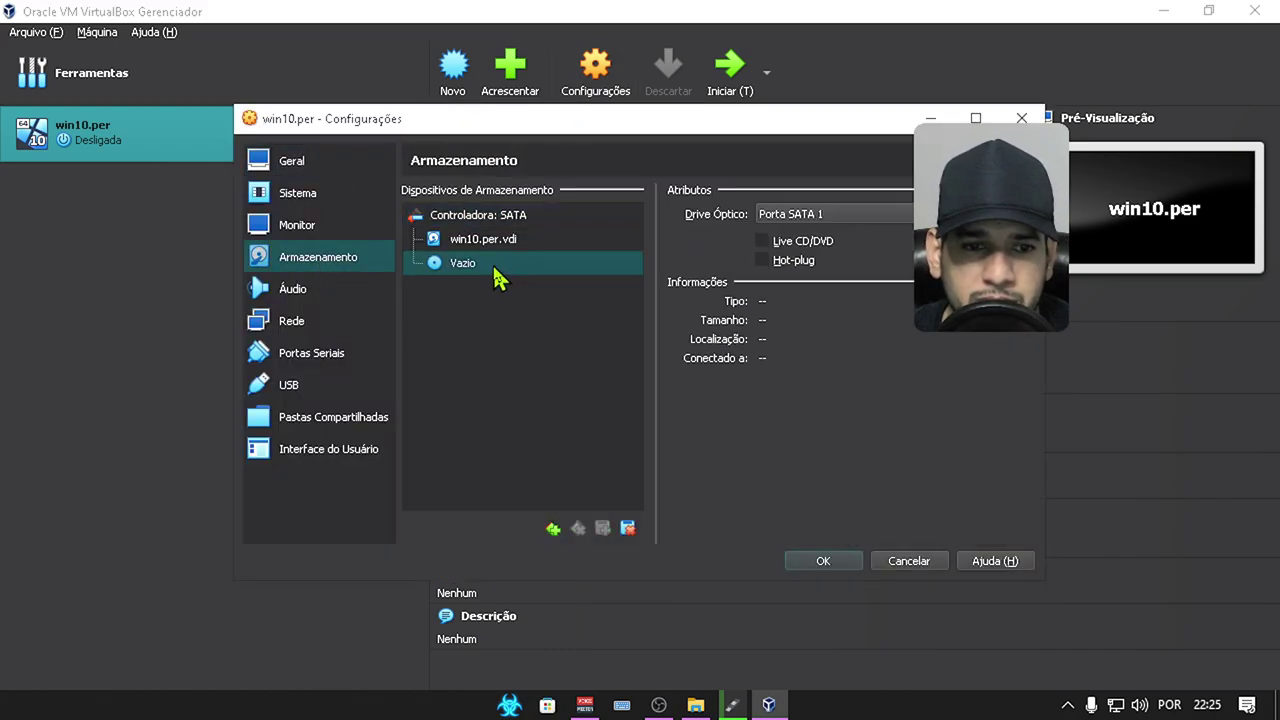
click(1030, 213)
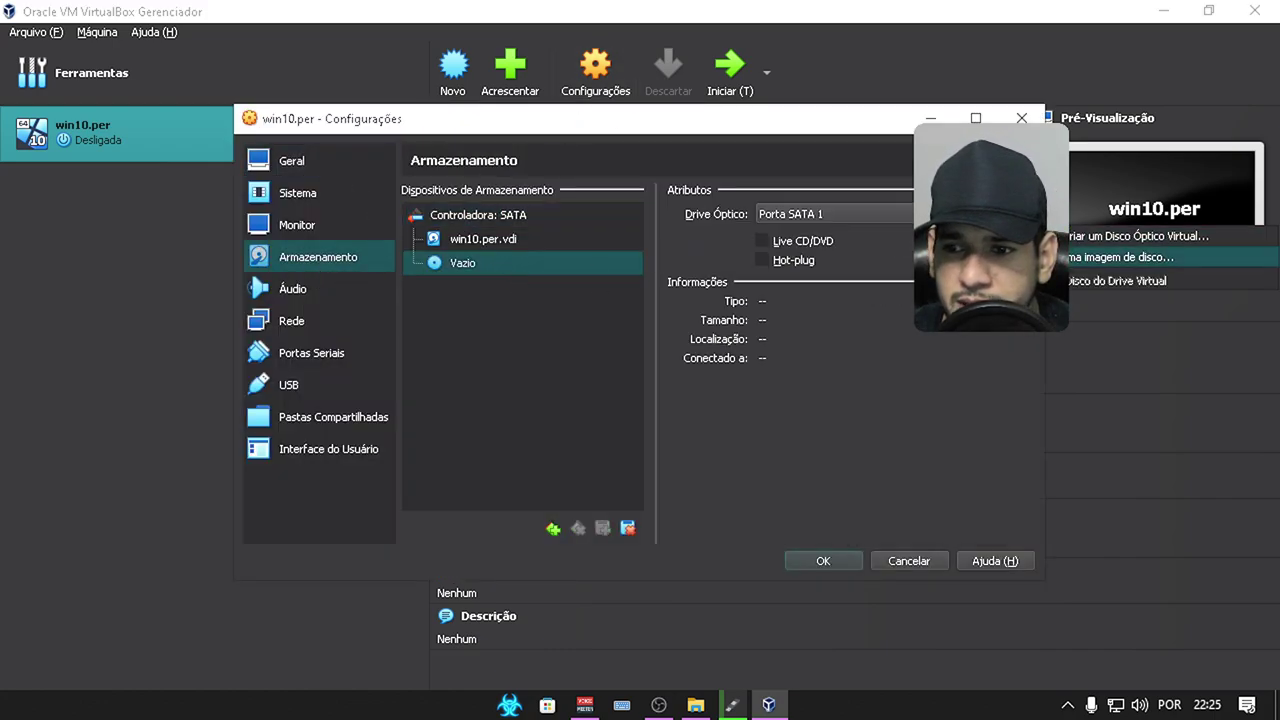
click(1160, 257)
click(338, 283)
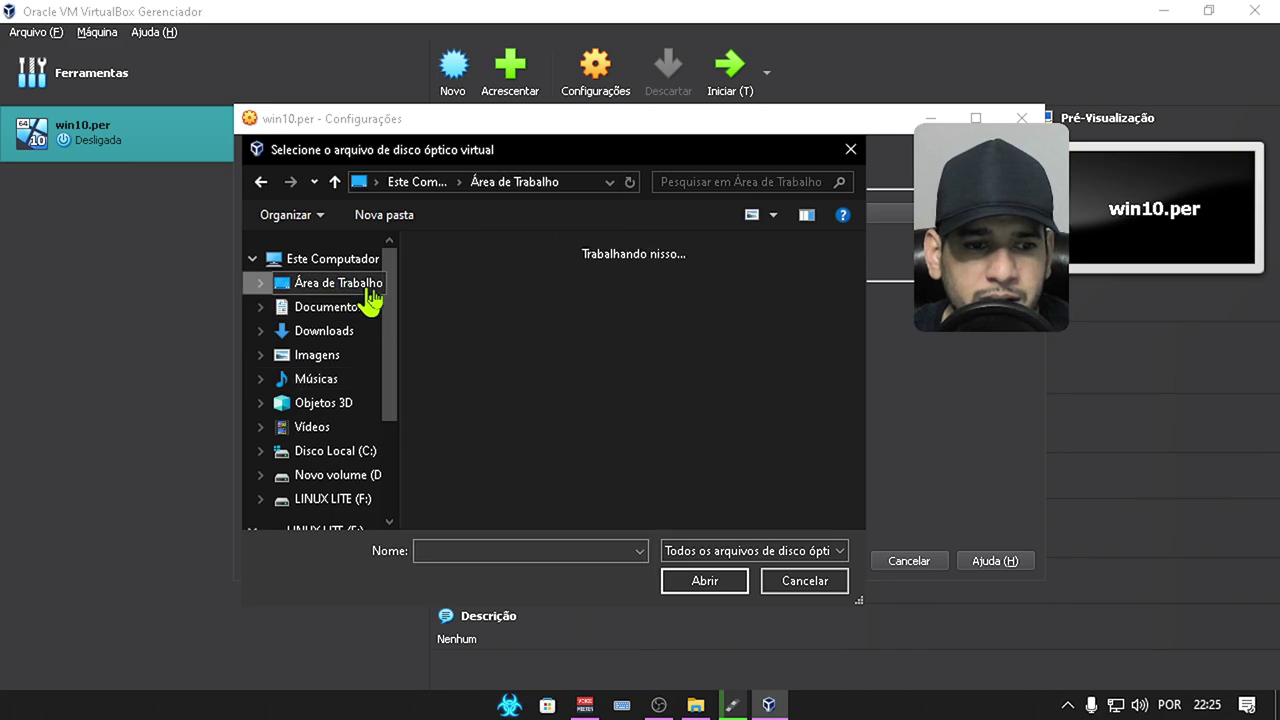
click(801, 328)
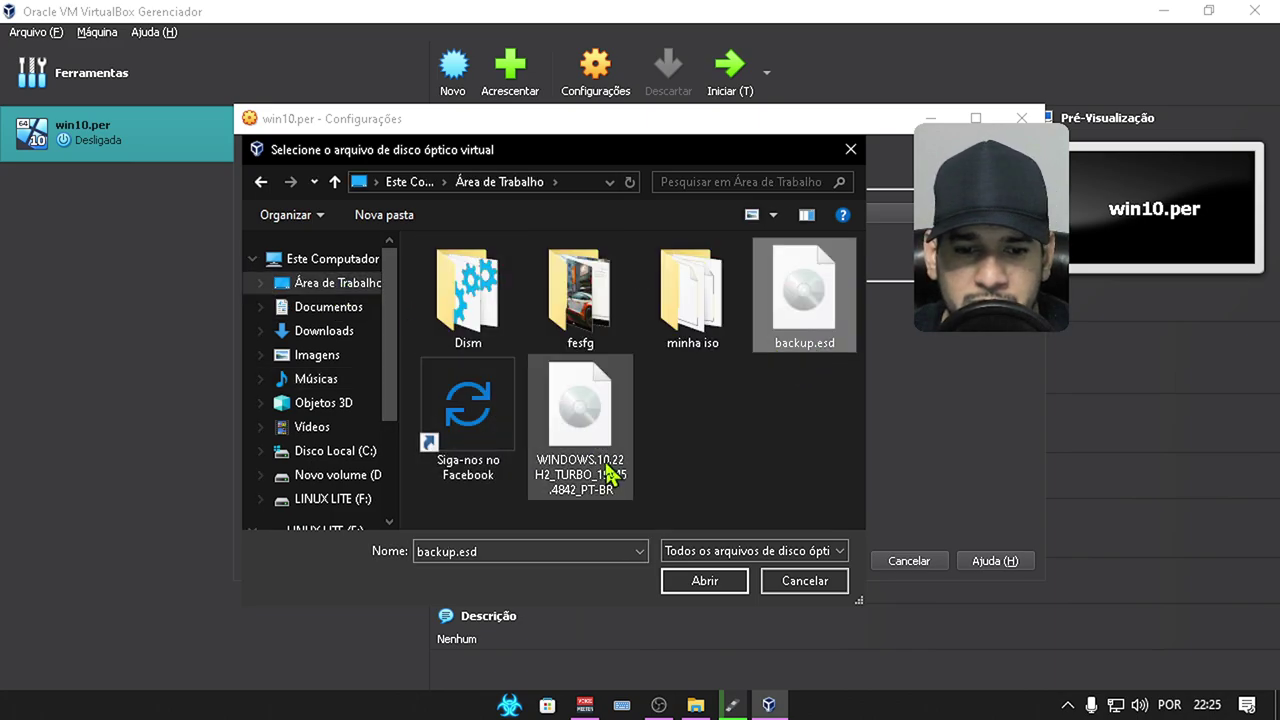
click(318, 330)
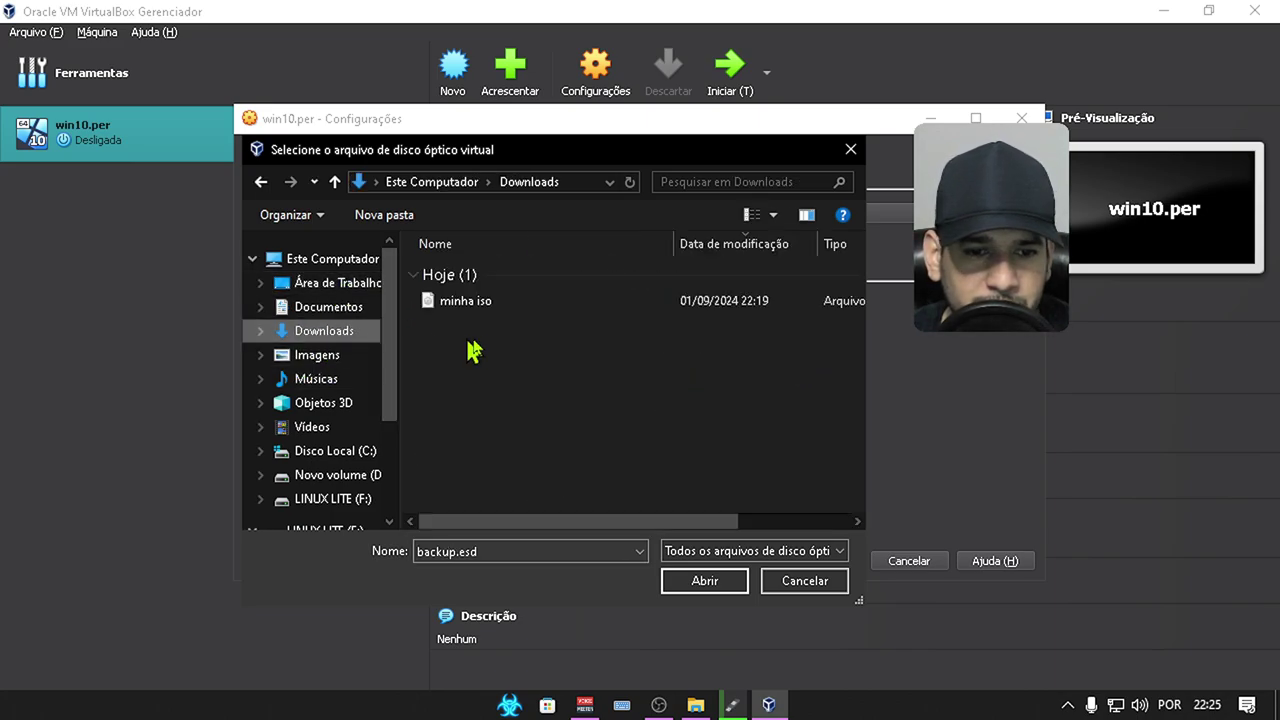
click(455, 302)
click(704, 580)
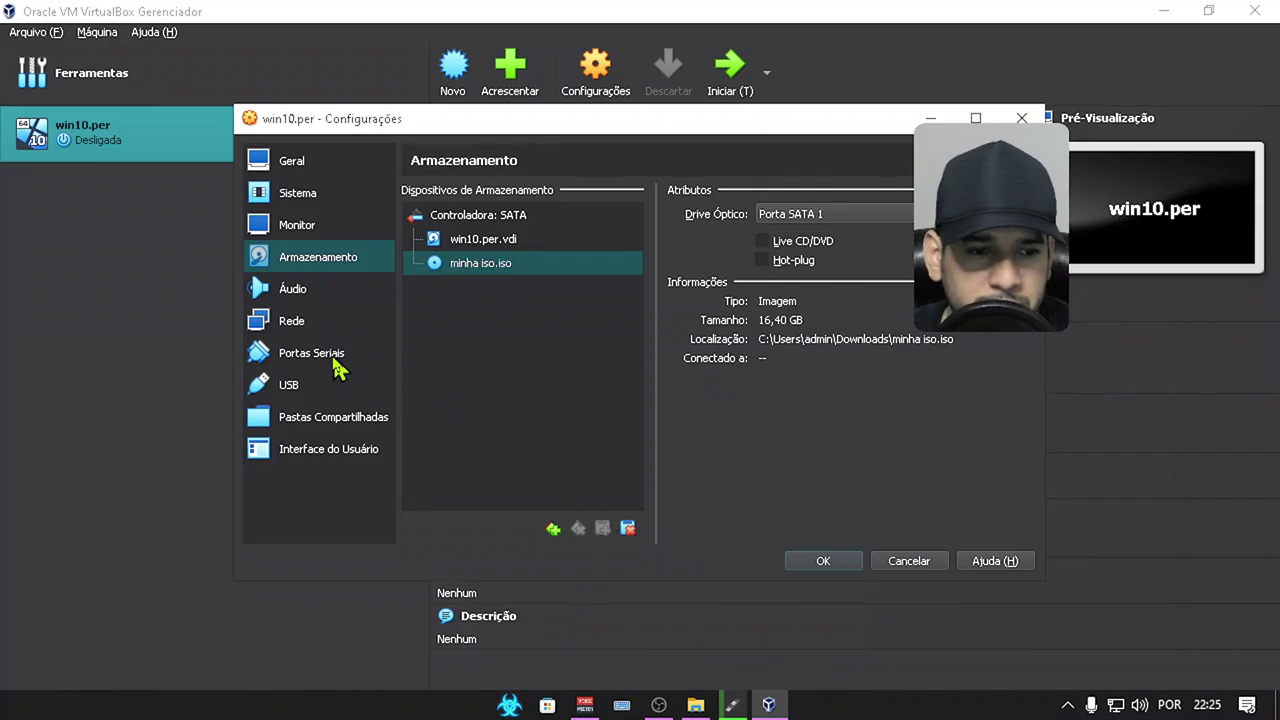
Step: Connect network adapter 1 through Placa em modo Bridge, save the settings, and start the win10.per virtual machine
click(322, 362)
click(305, 320)
click(677, 254)
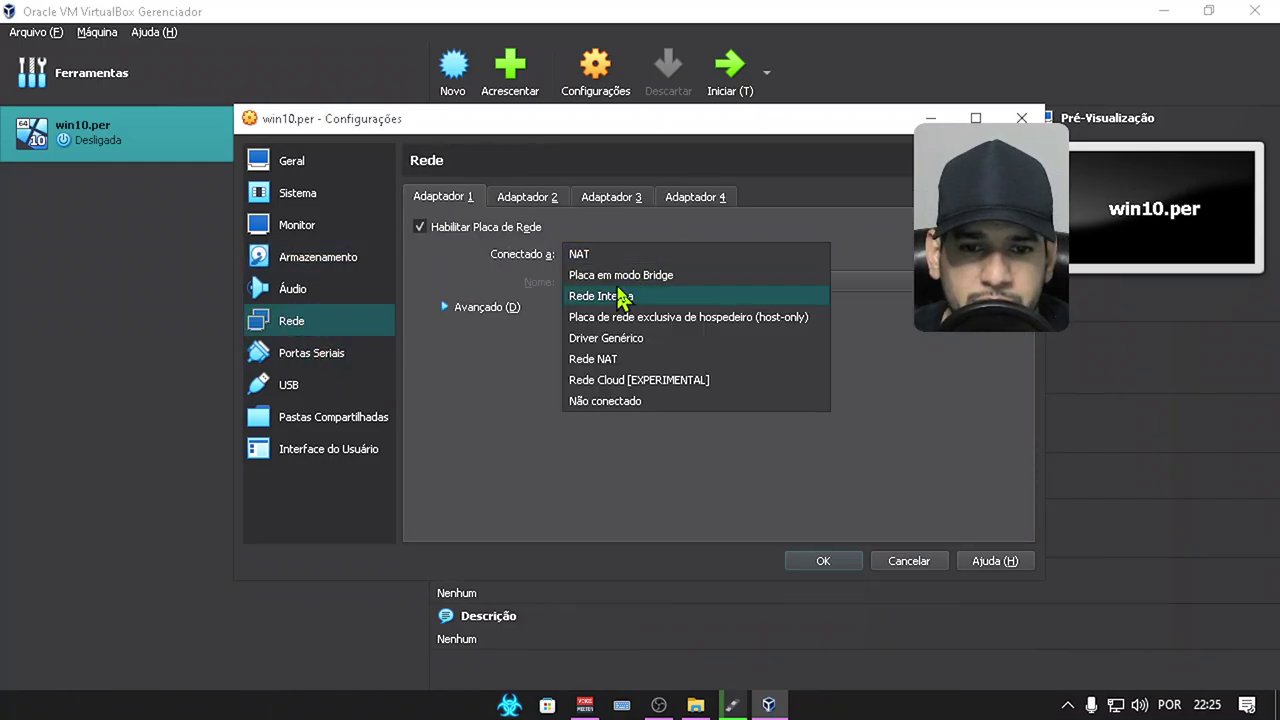
click(632, 273)
click(826, 561)
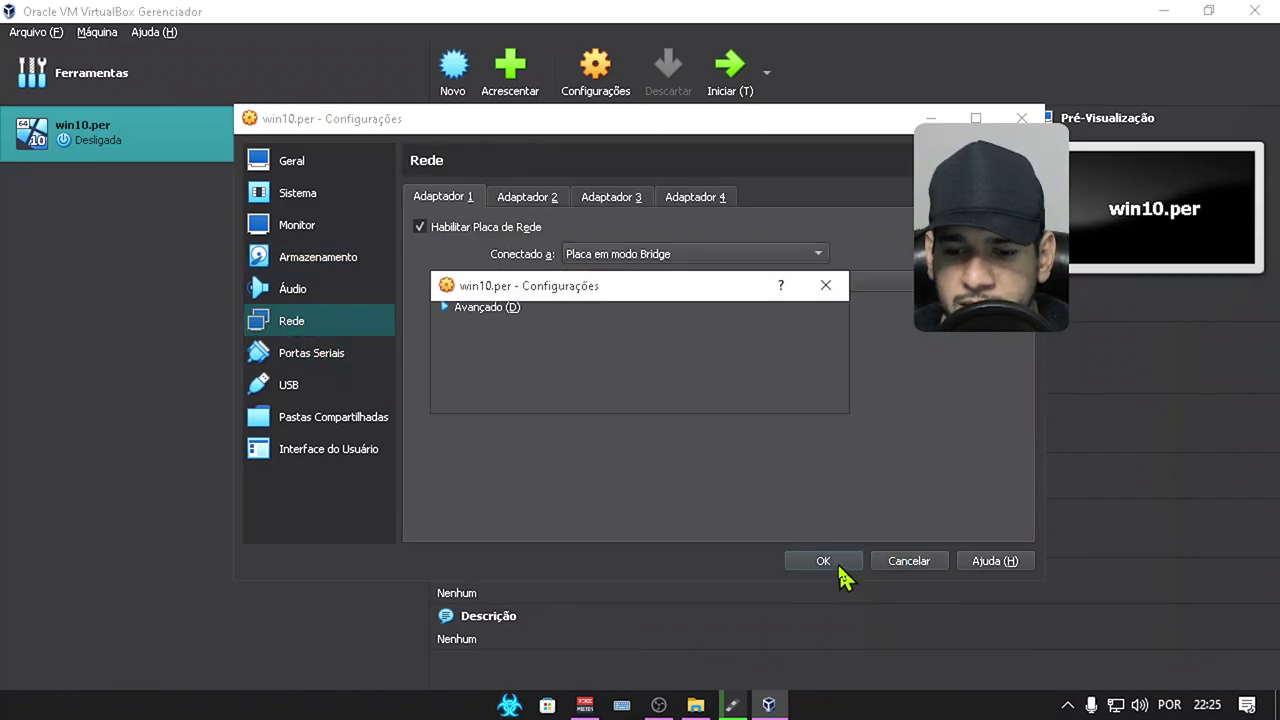
click(729, 83)
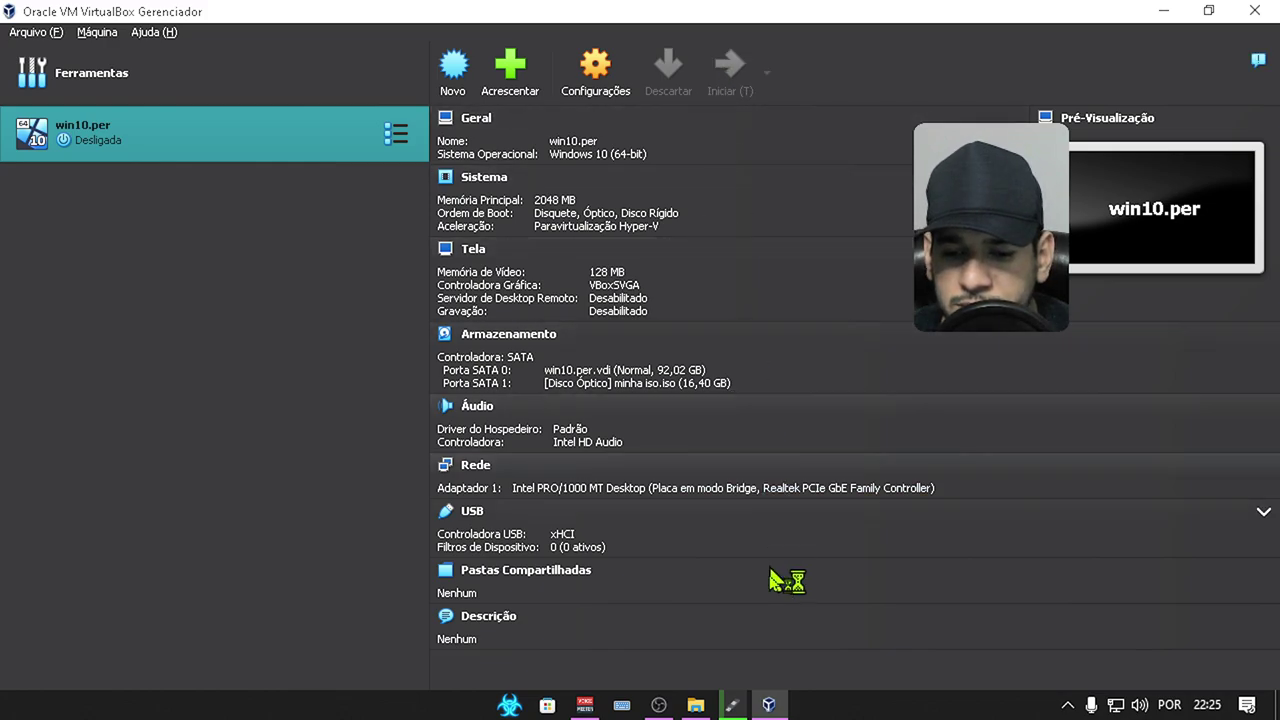
Step: Switch to Rufus to check the ISO copying progress, and minimize its window
click(733, 706)
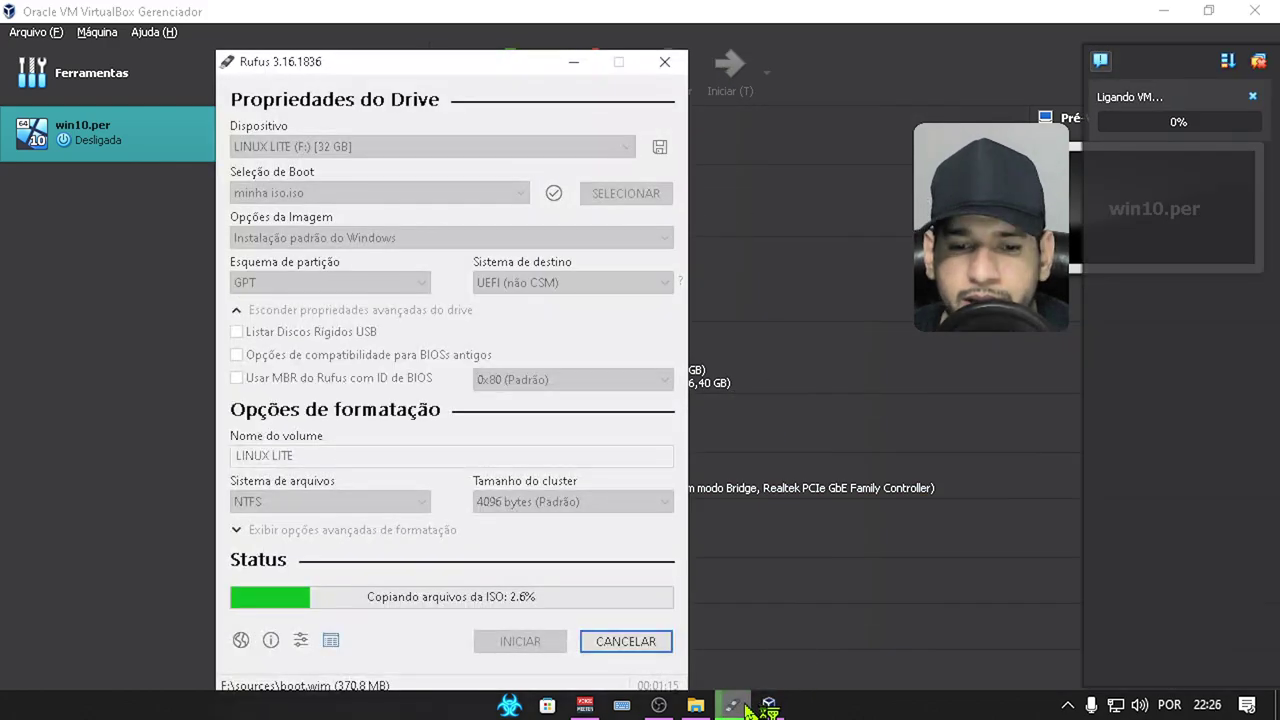
click(576, 63)
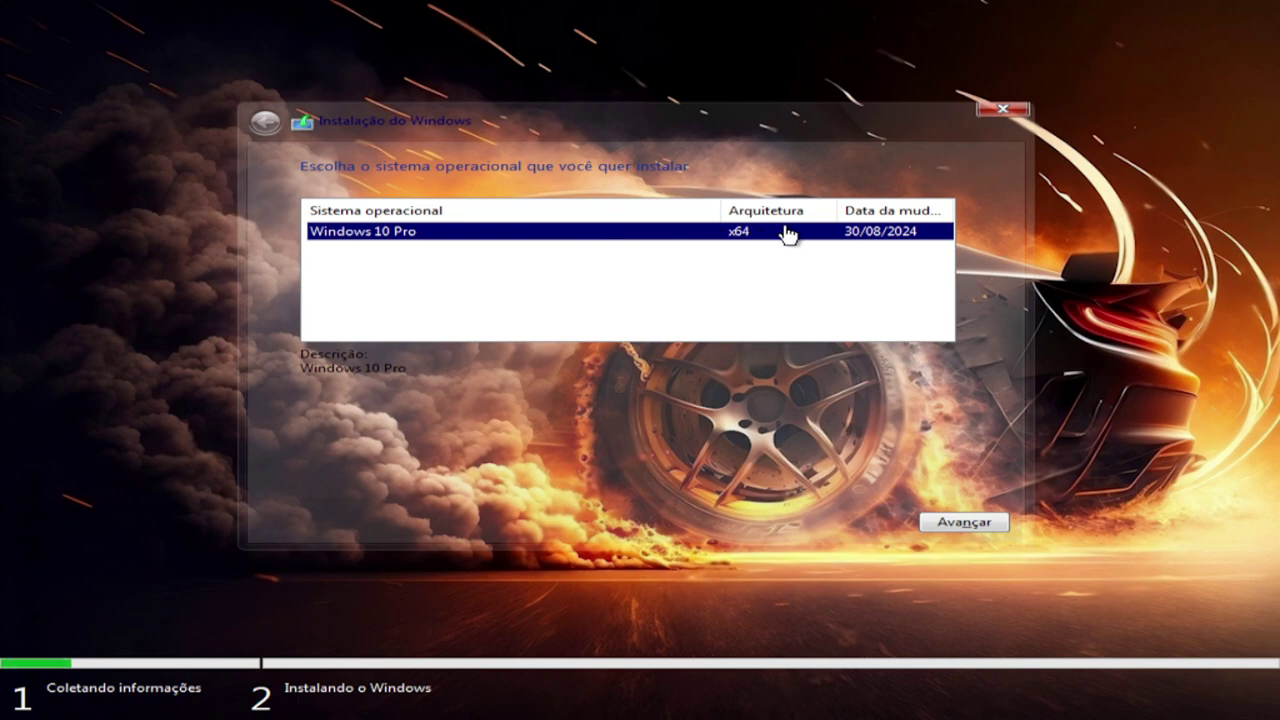
Step: Select Windows 10 Pro x64, create a 94231 MB partition in the unallocated space of Unidade 0, and begin the installation
click(955, 530)
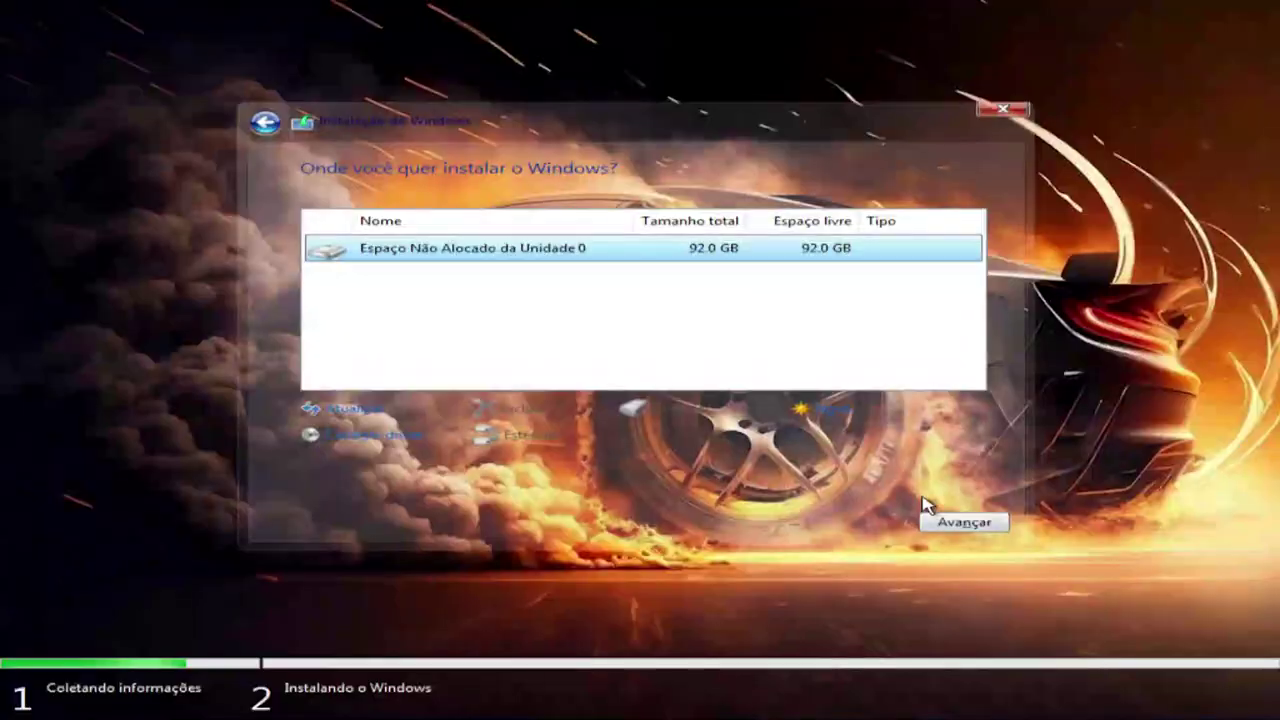
click(832, 418)
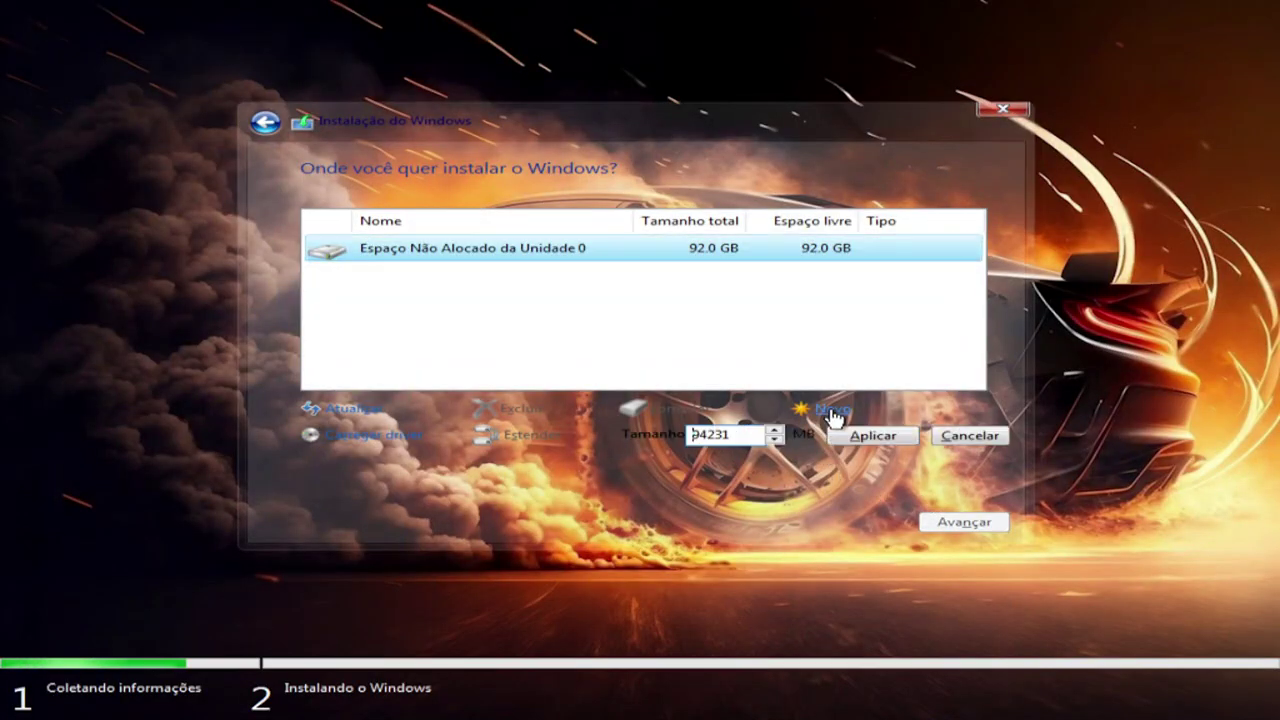
click(848, 438)
click(852, 441)
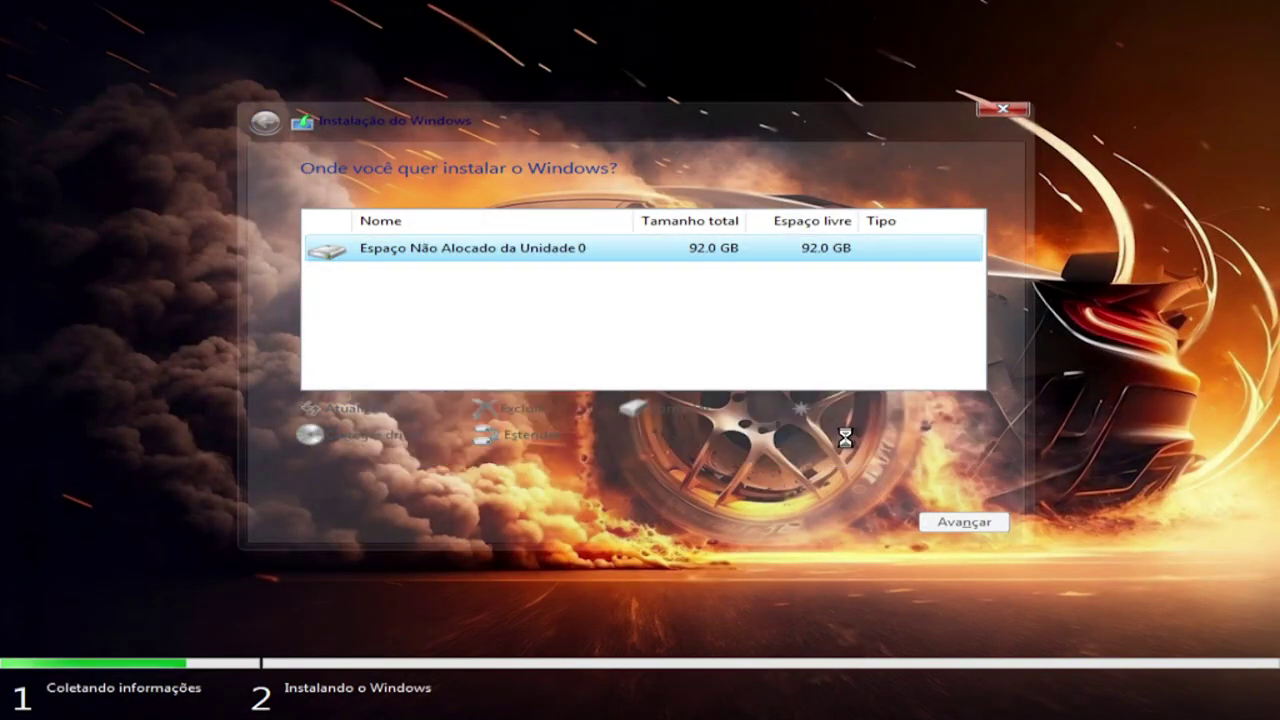
click(946, 522)
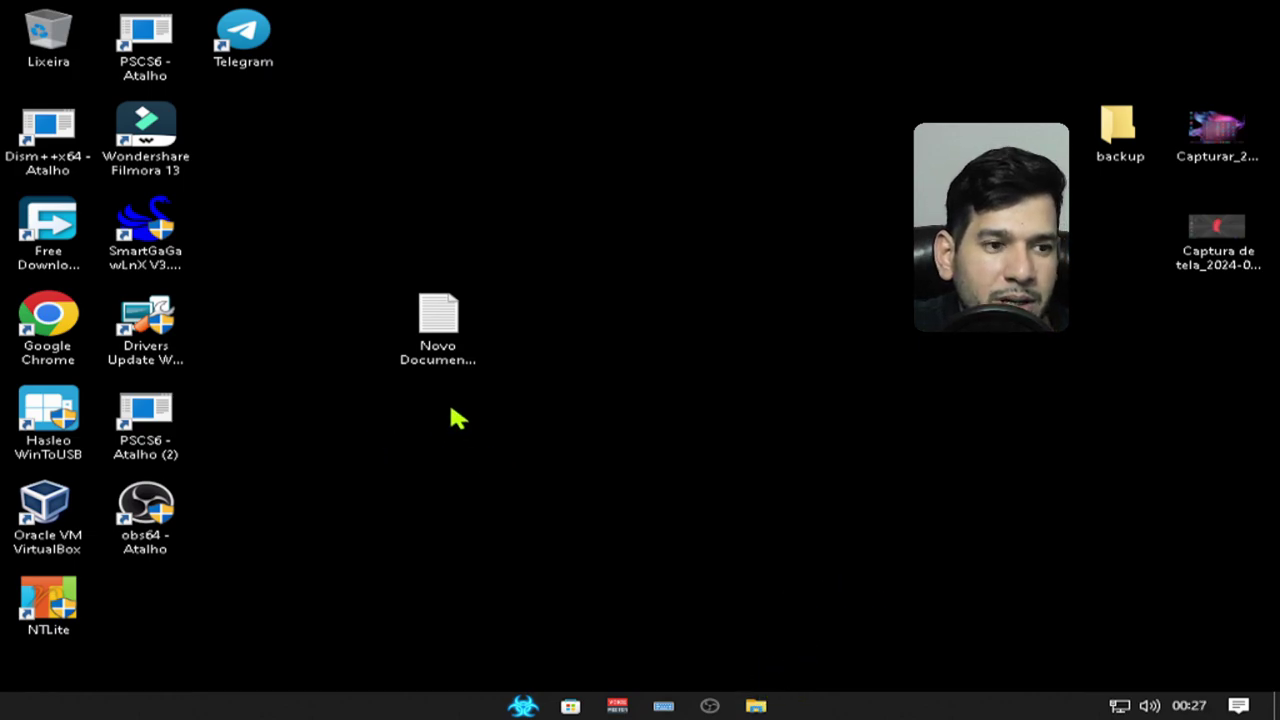
Step: Test the installed system by launching the PSCS6 shortcut and opening the INFOTECHMIND site in Google Chrome
double_click(143, 45)
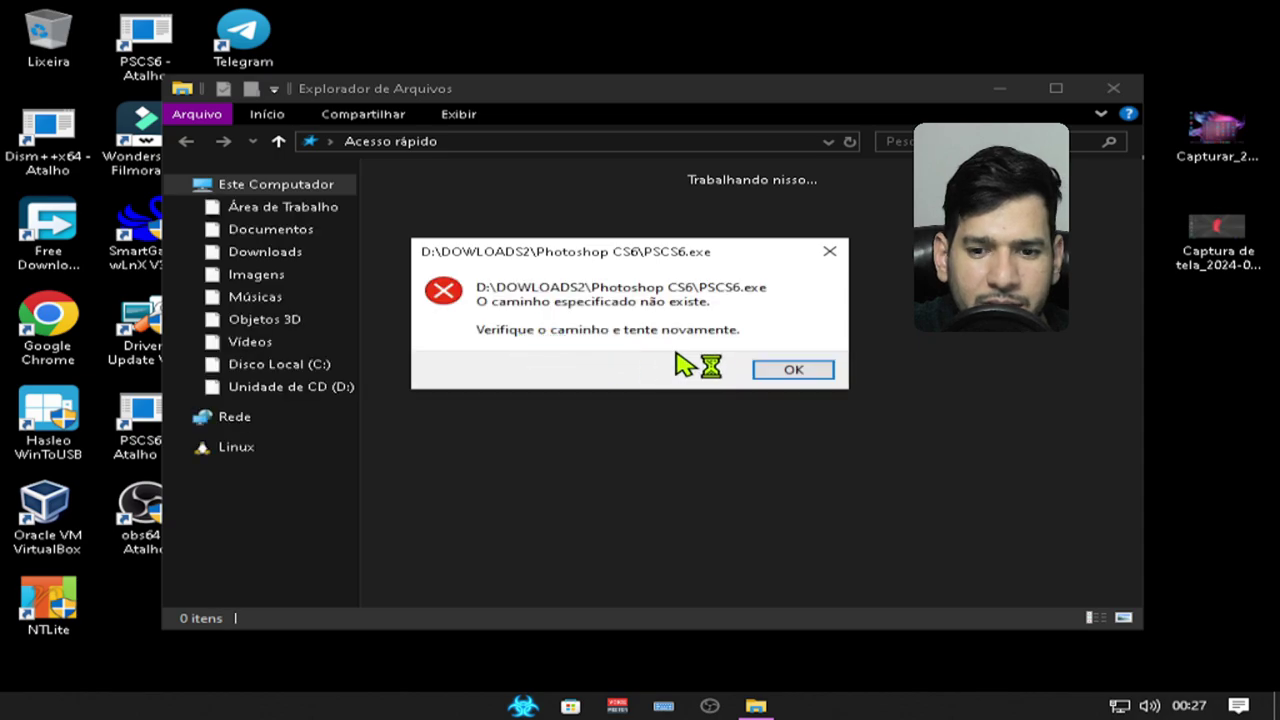
click(790, 373)
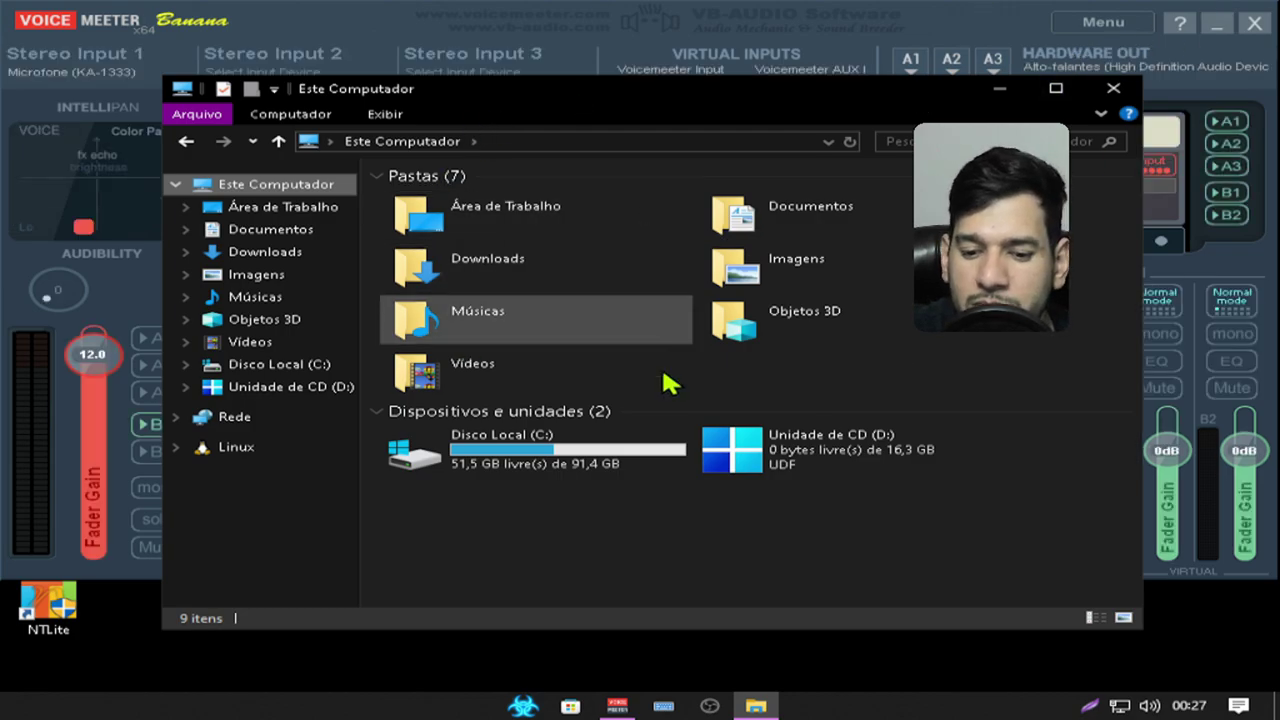
click(524, 705)
click(577, 190)
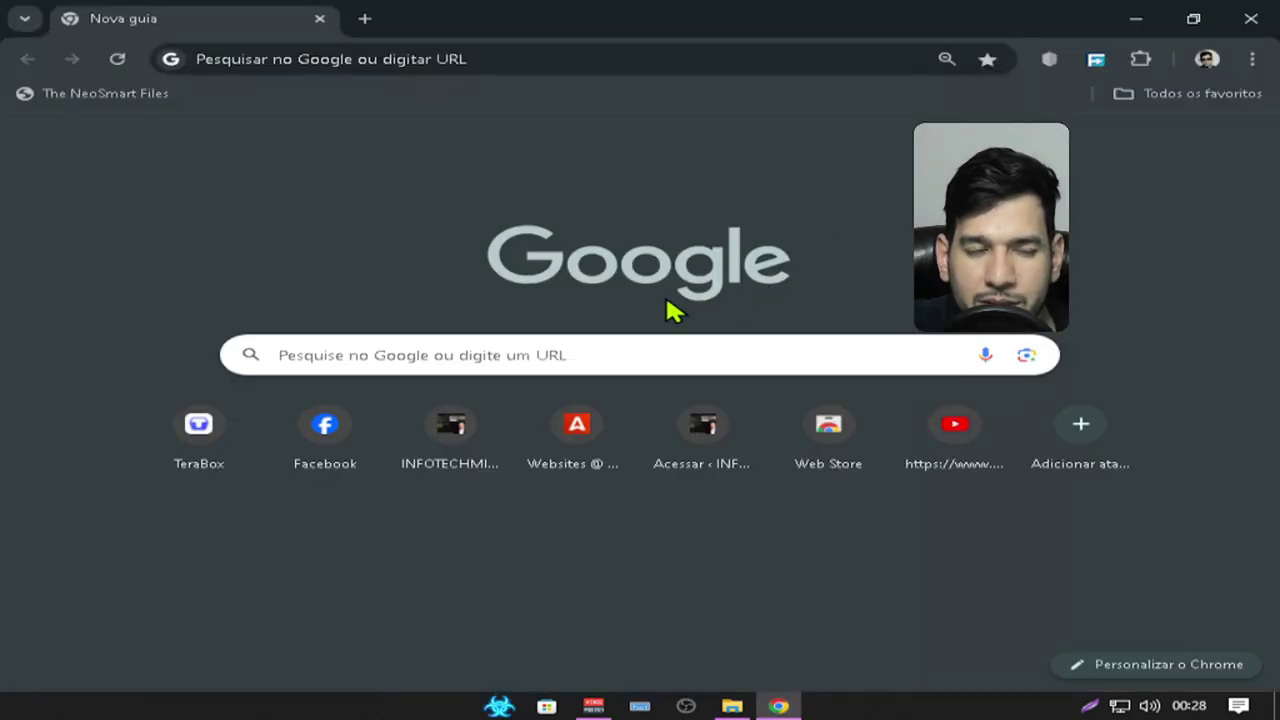
click(452, 438)
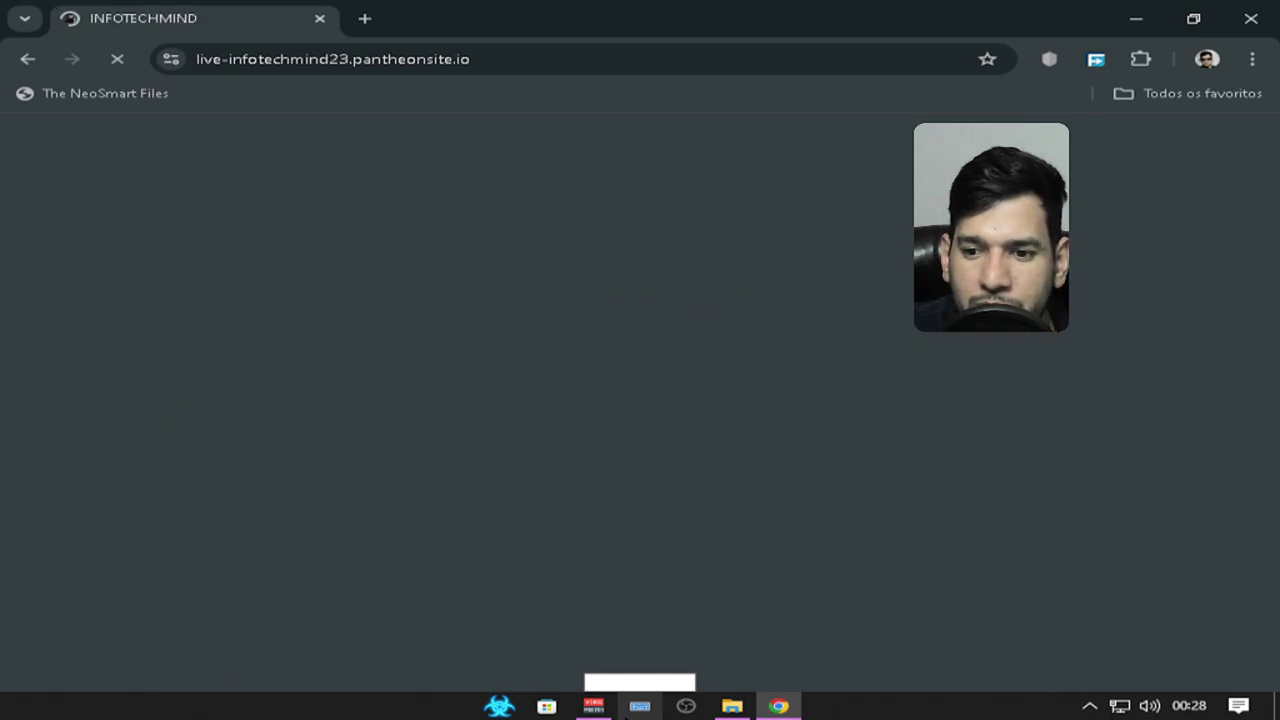
Step: Leave the virtual machine's full-screen view and minimize the OBS and virtual machine windows to reach the host's Chrome
key(ctrl+f)
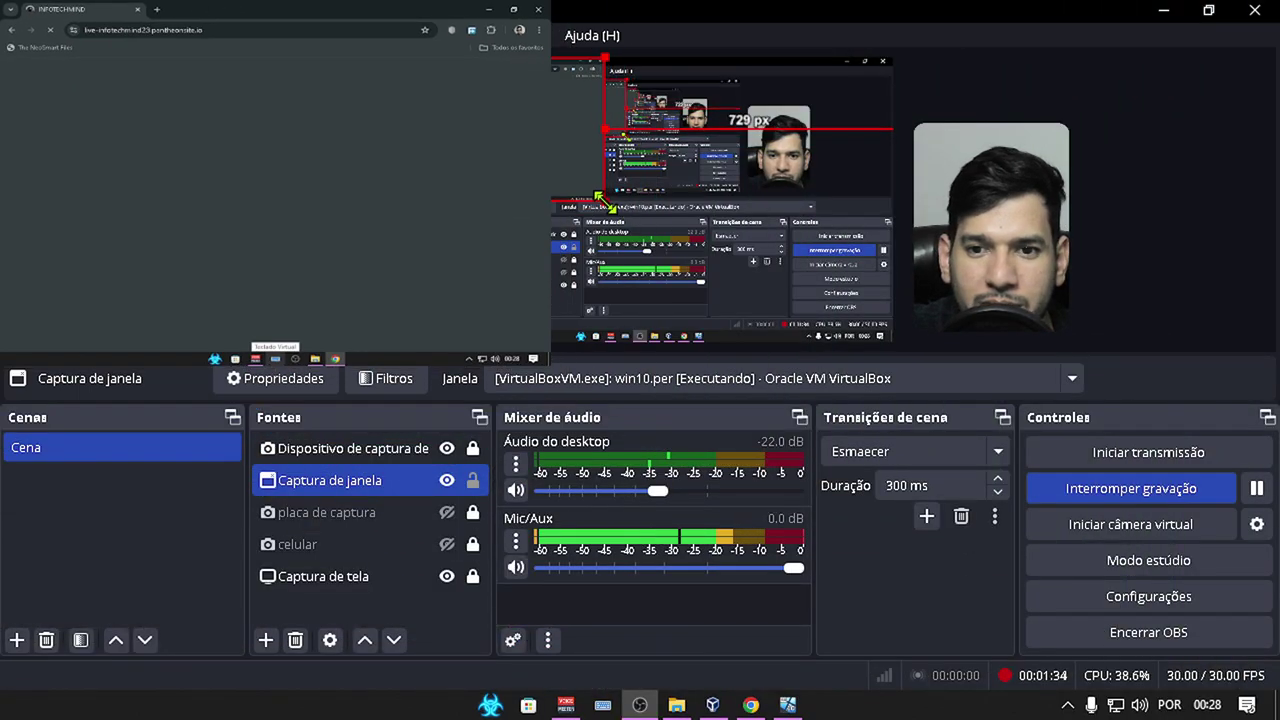
click(1163, 11)
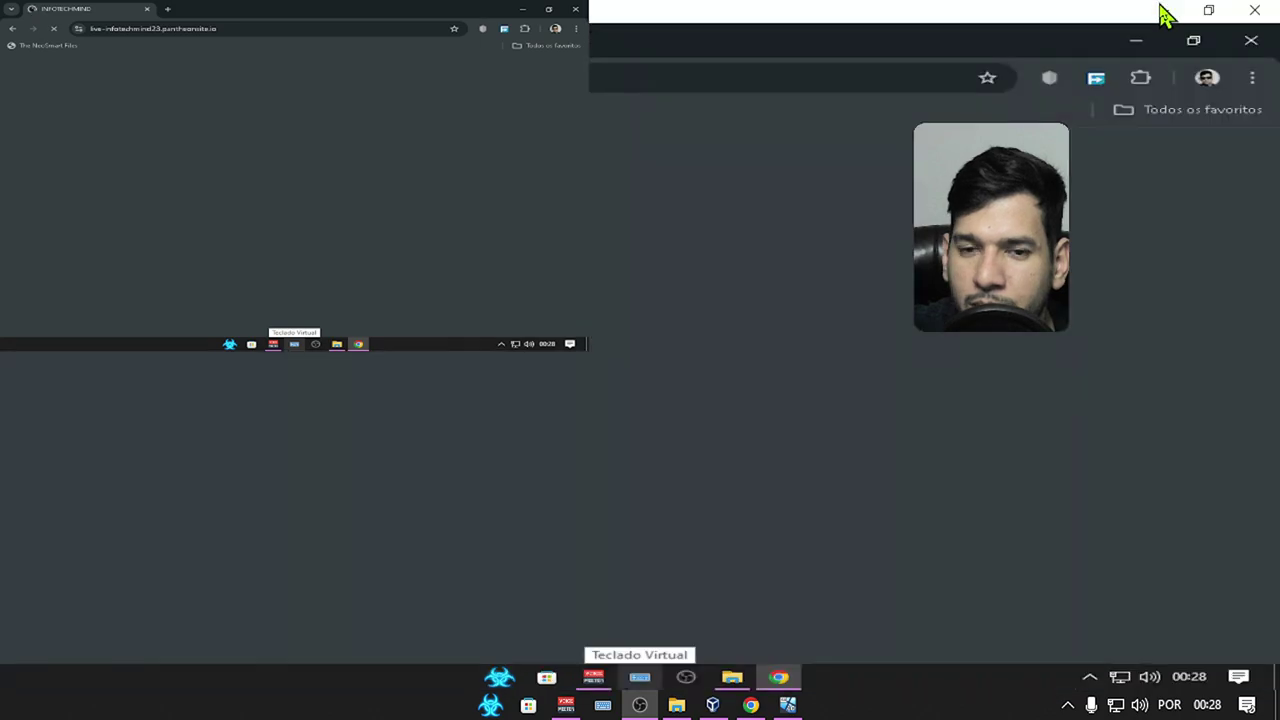
click(1160, 12)
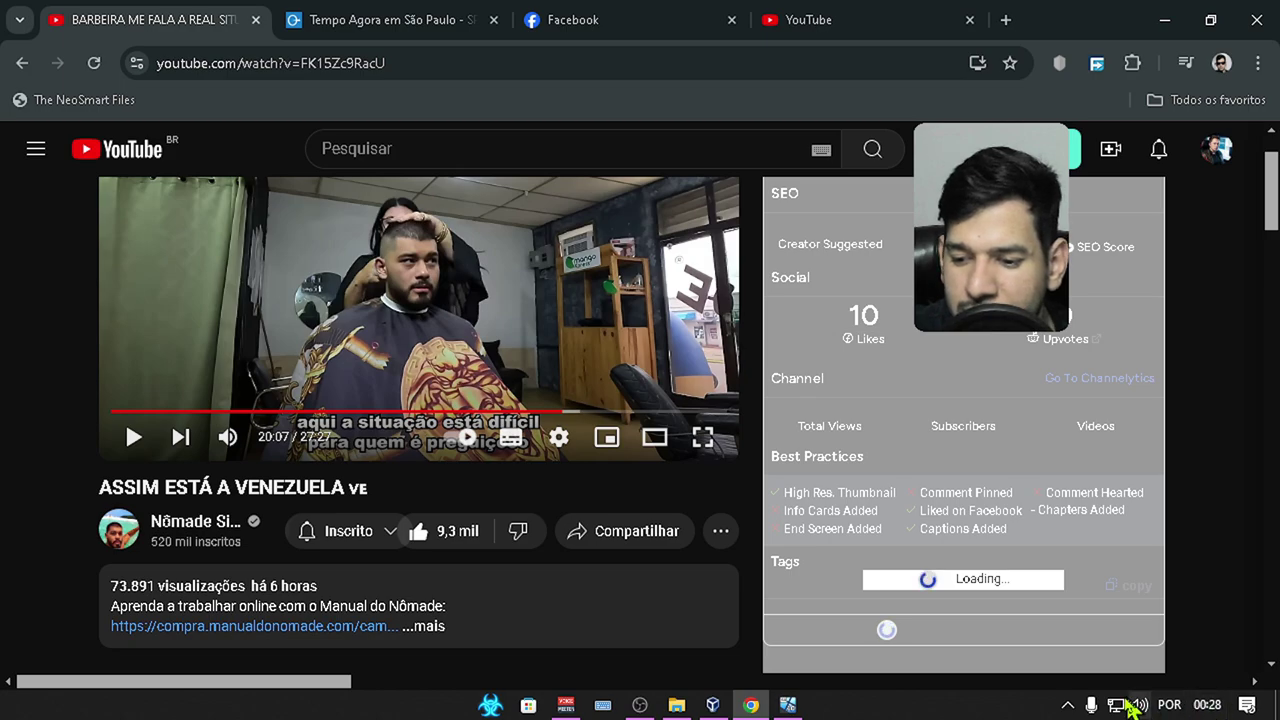
click(1069, 706)
click(1069, 706)
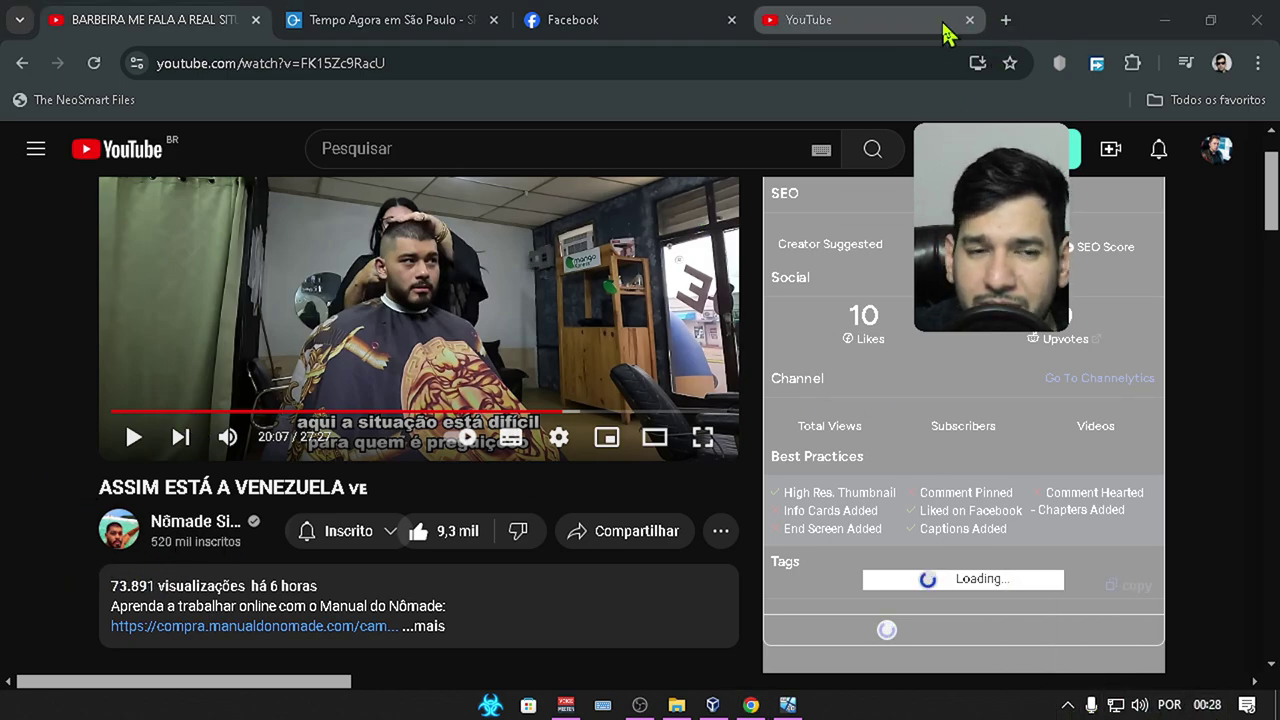
Step: Open the INFOTECHMIND site in a new tab on the host, view the Windows 10 22H2 Turbo 2024 V3 post, and return to win10.per
click(1005, 20)
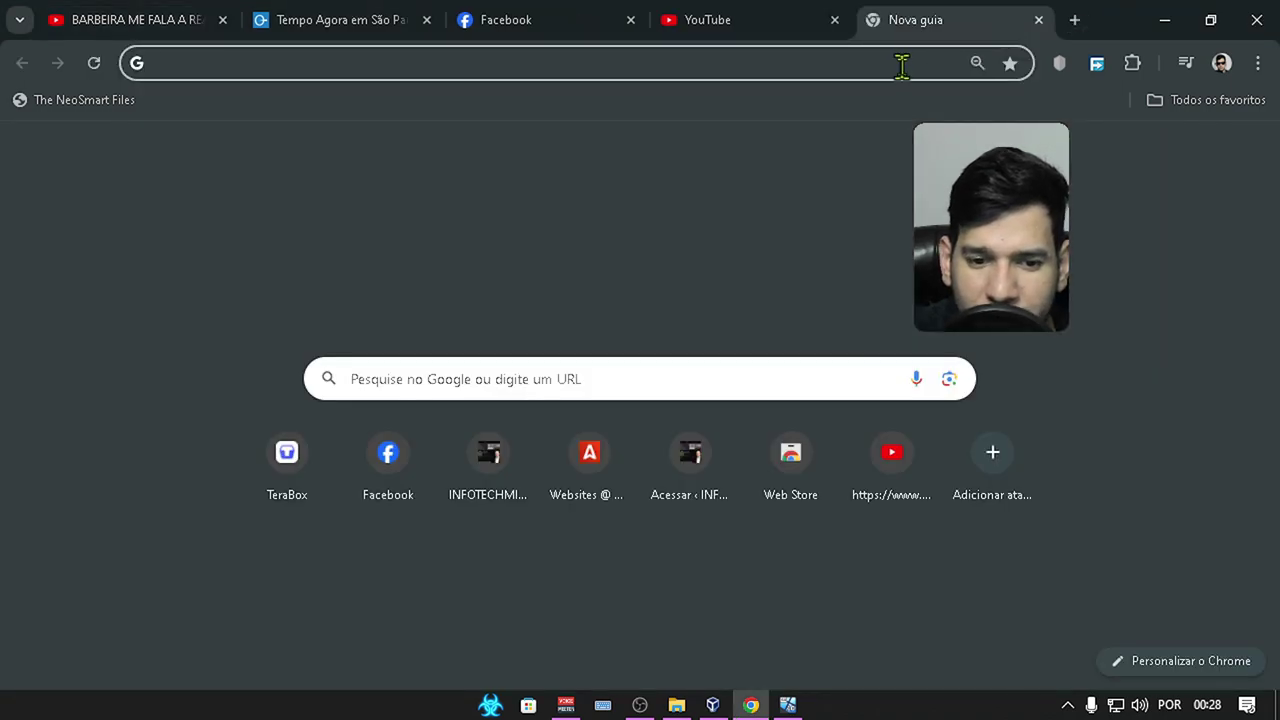
click(499, 489)
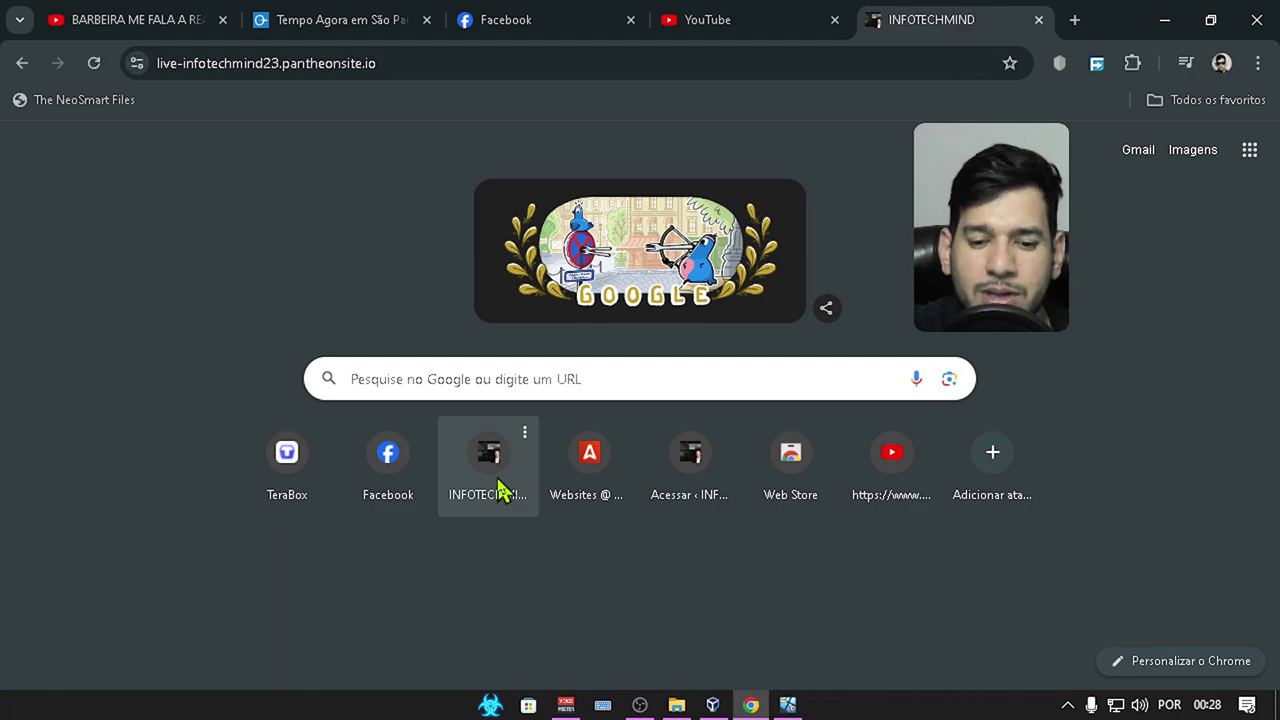
scroll(960, 500, down, 10)
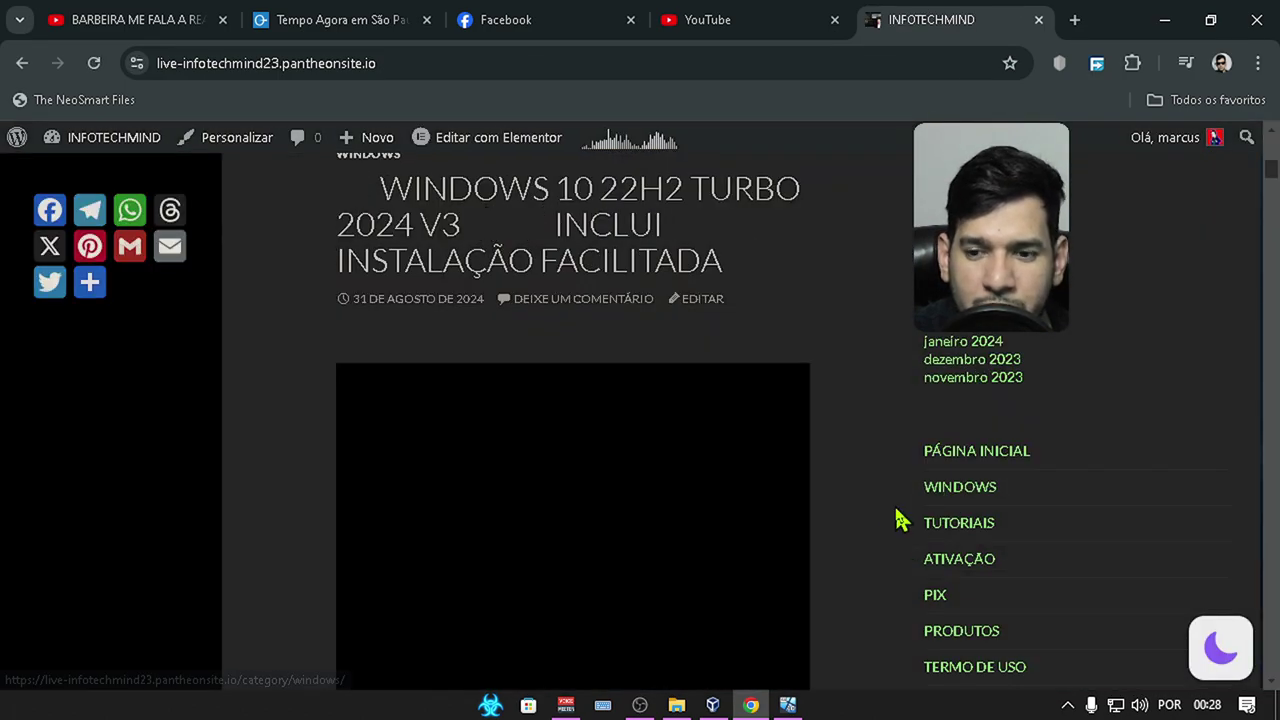
scroll(898, 520, down, 2)
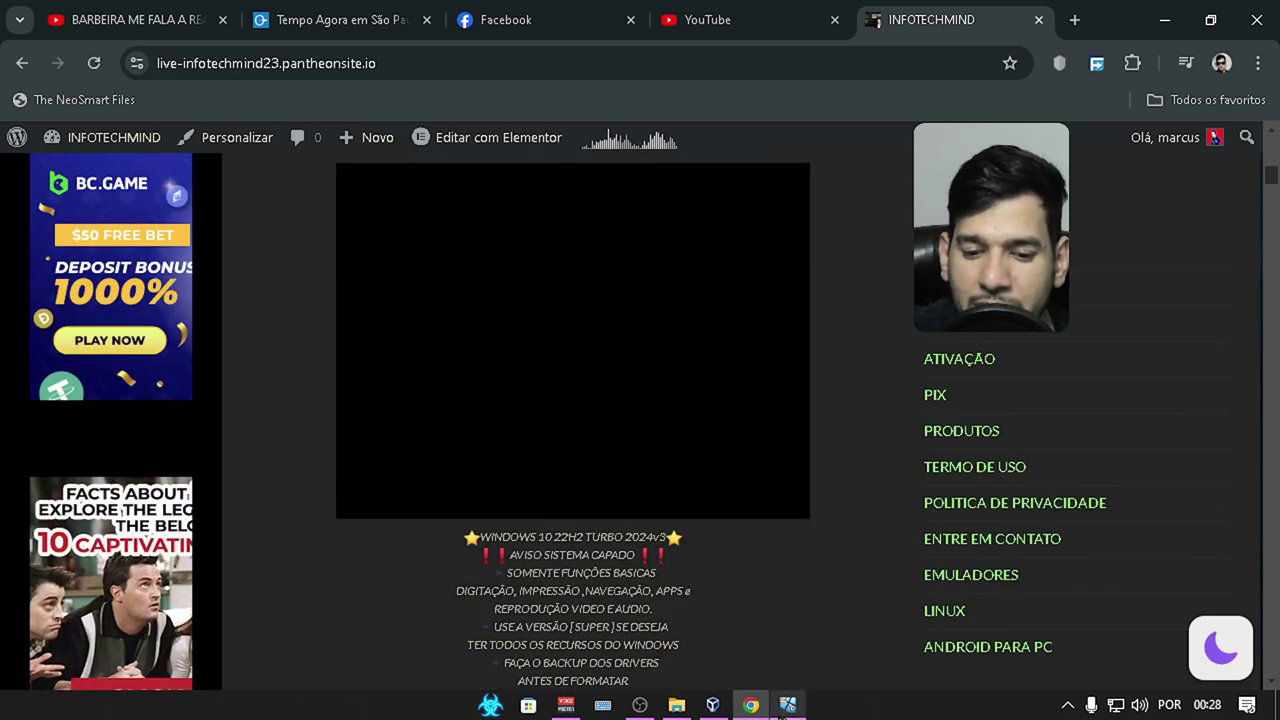
mouse_move(796, 711)
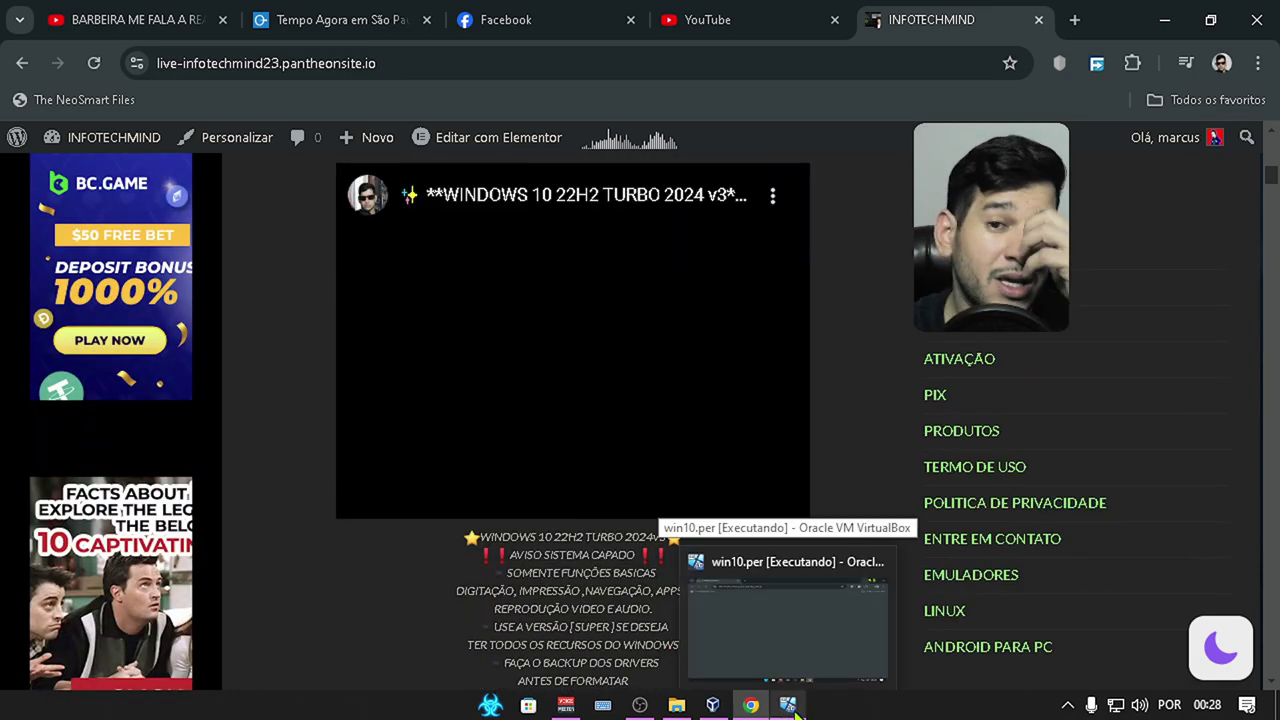
click(796, 711)
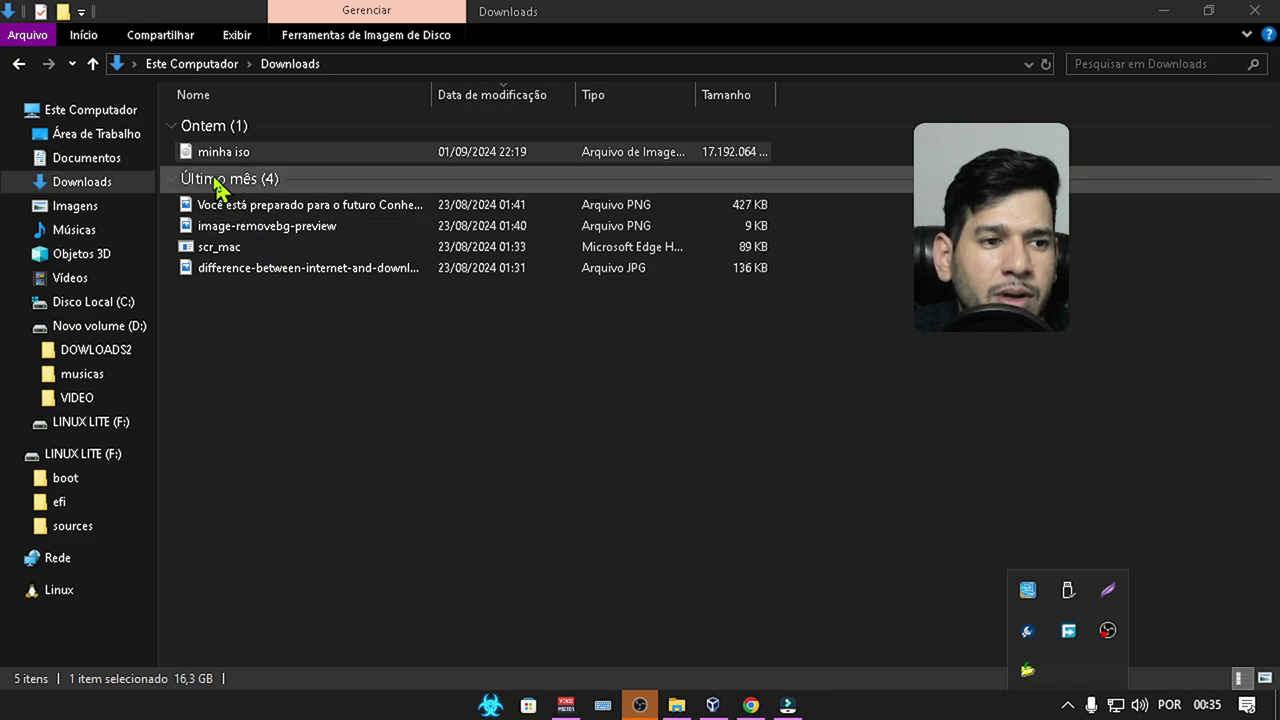
Step: Collapse the Último mês group in the Downloads folder and select the minha iso file
click(174, 130)
click(174, 130)
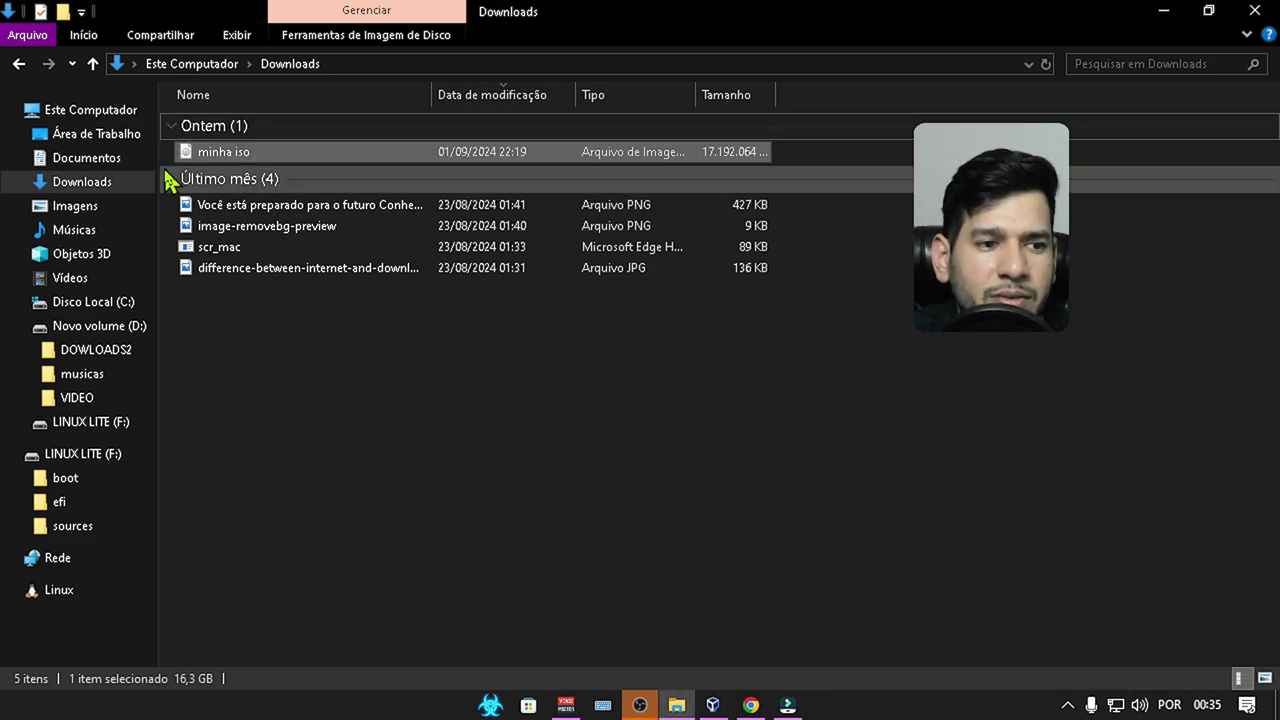
click(170, 180)
click(197, 150)
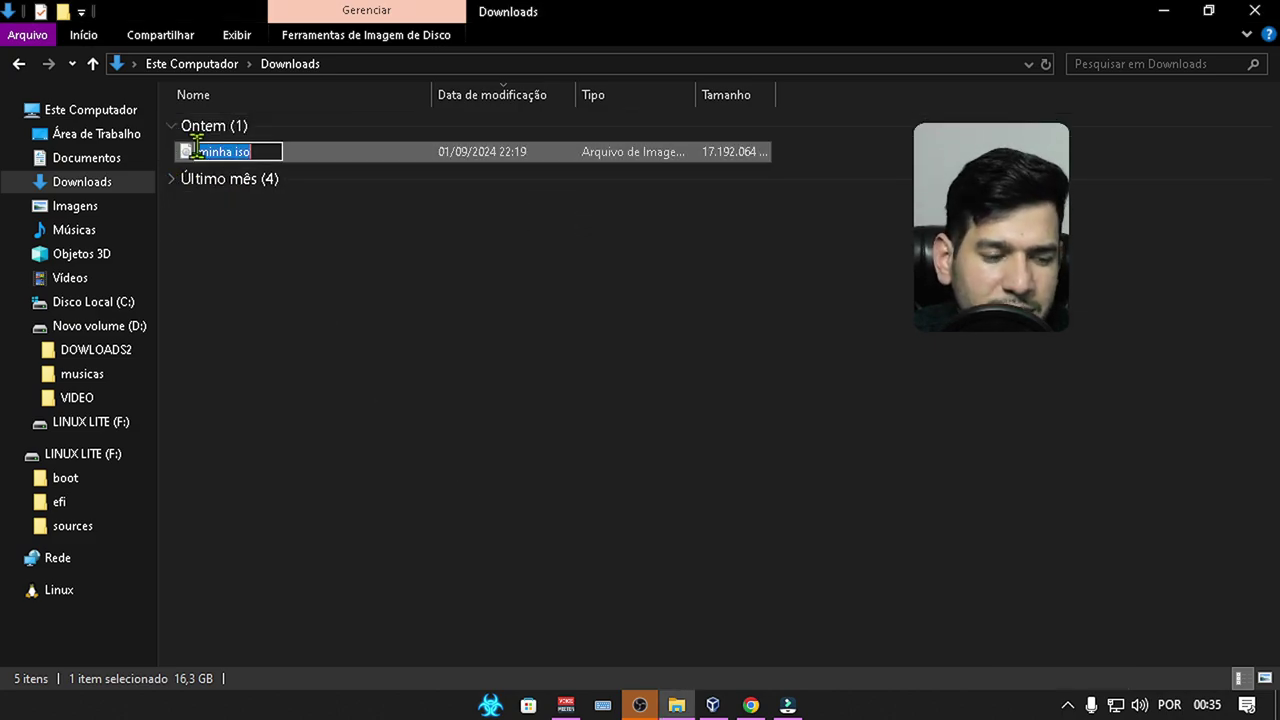
click(193, 158)
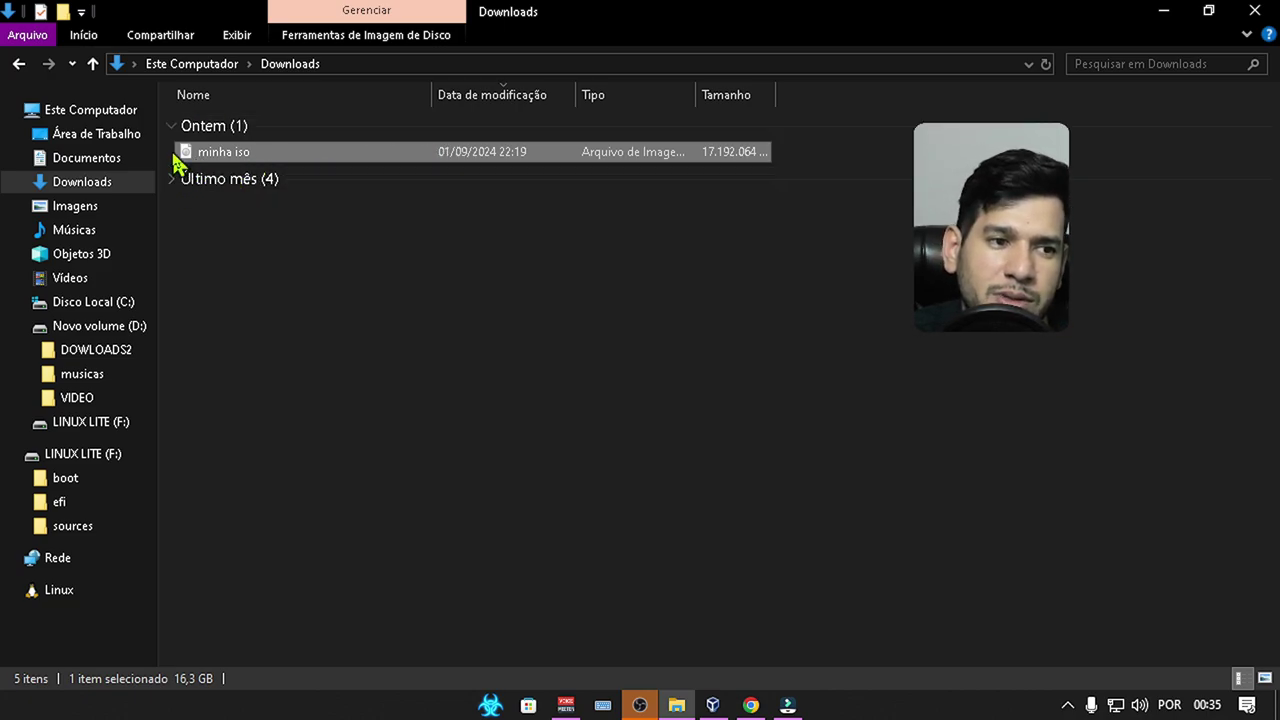
Step: Bring up the WinRAR archive name and parameters dialog for the minha iso file
right_click(321, 163)
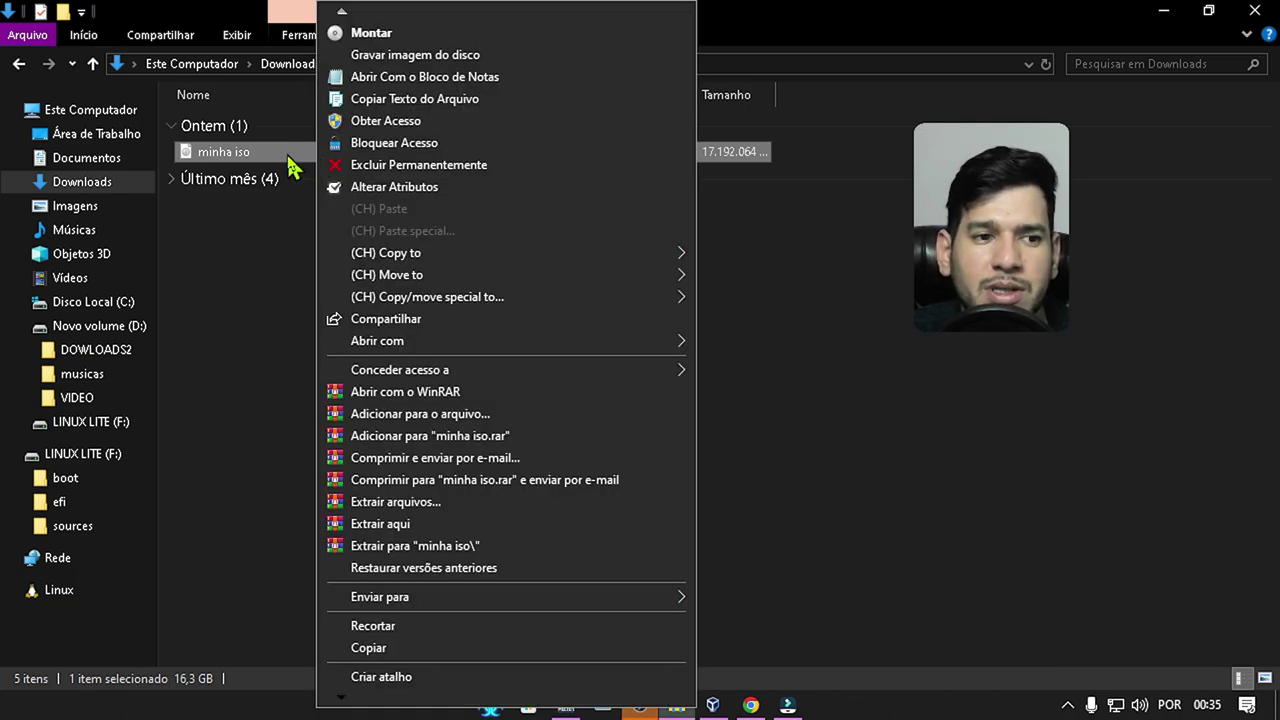
click(288, 166)
key(Escape)
right_click(290, 167)
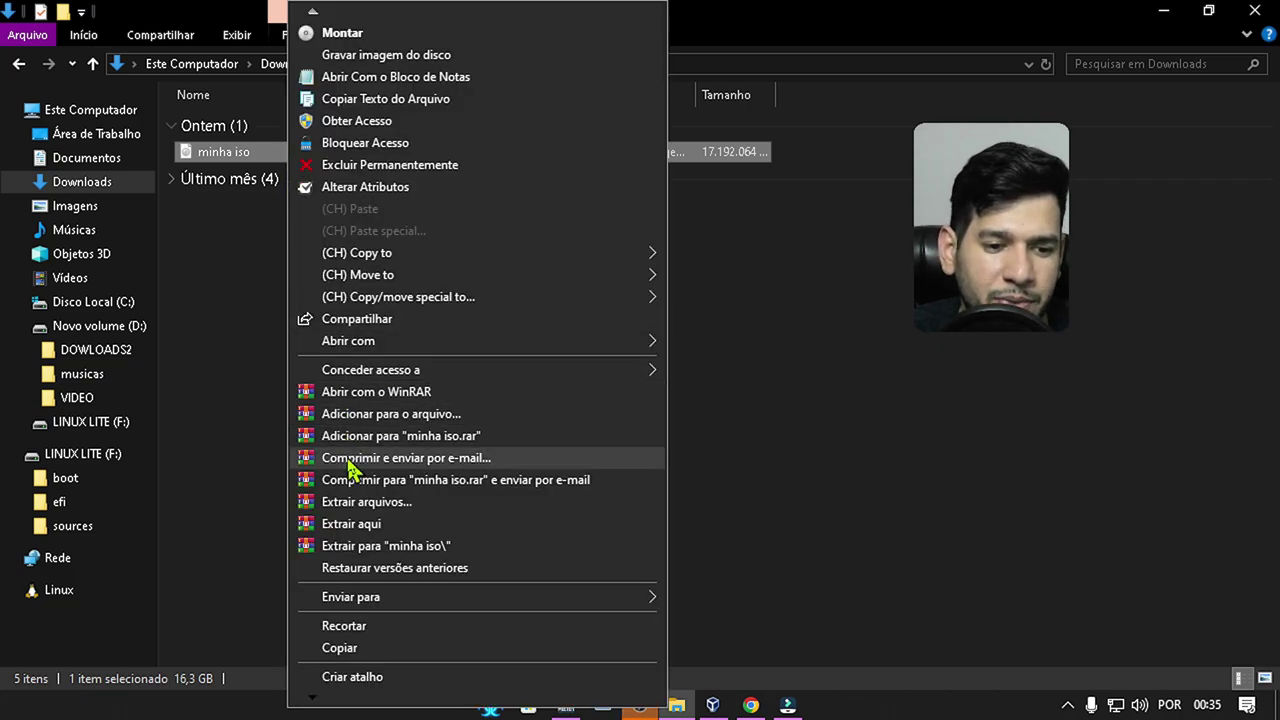
right_click(225, 156)
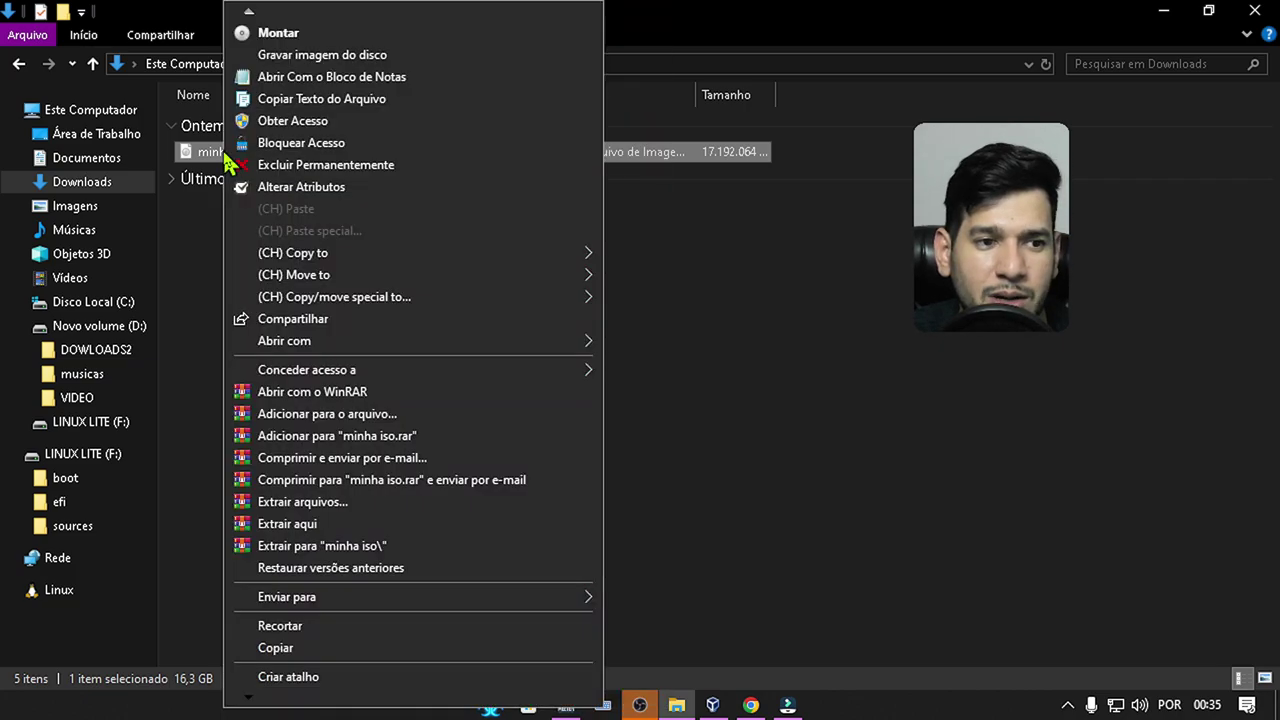
right_click(187, 152)
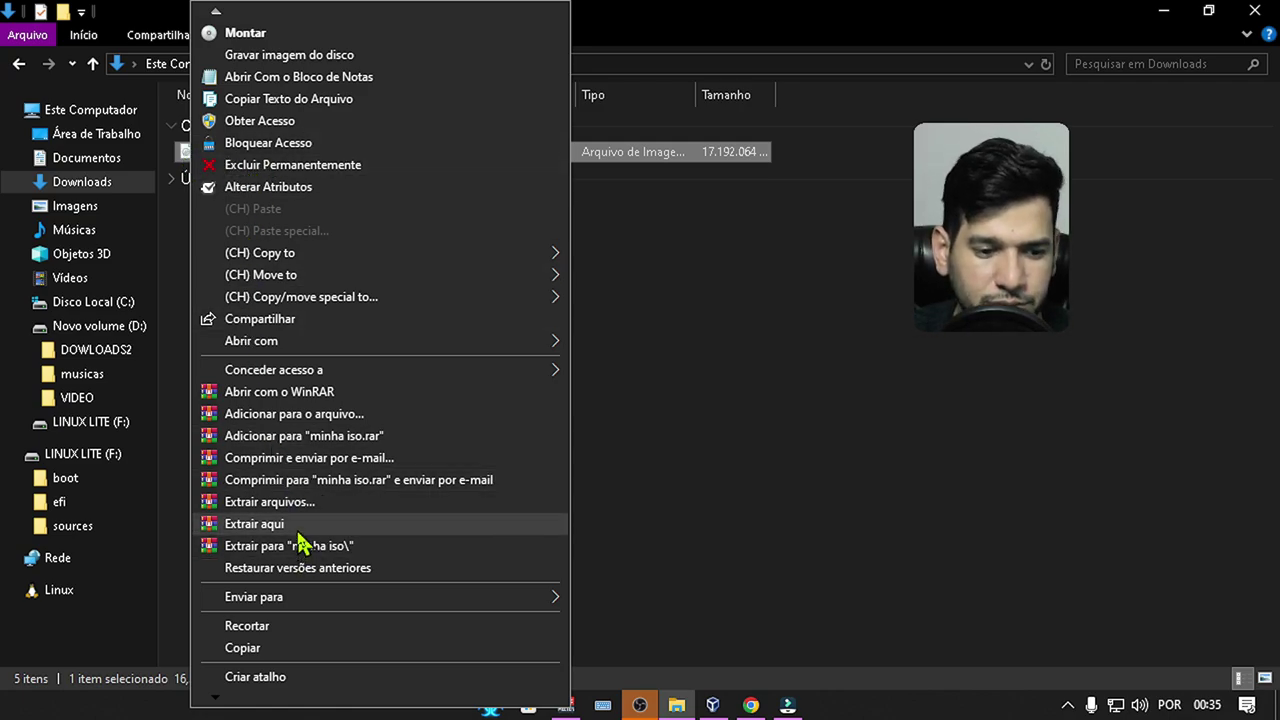
click(293, 418)
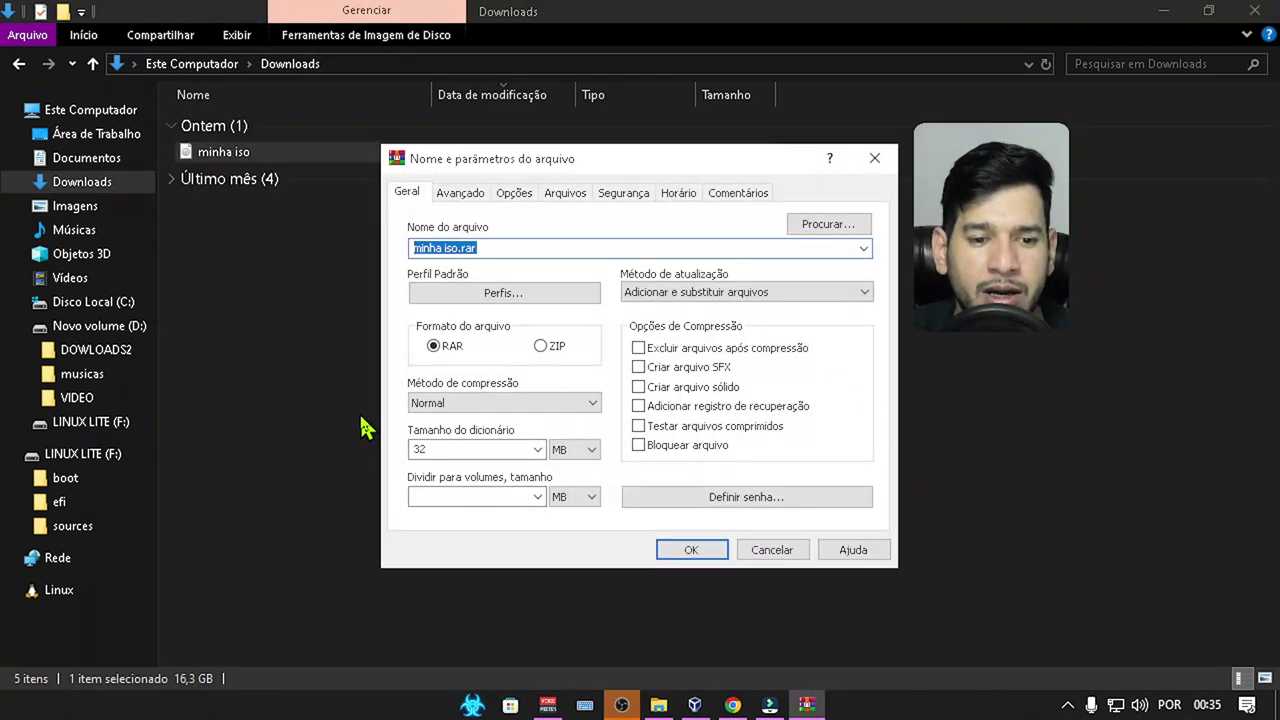
Step: Create minha iso.rar with Normal compression, a 32 MB dictionary and the volume split size set to Detectar automaticamente
click(575, 403)
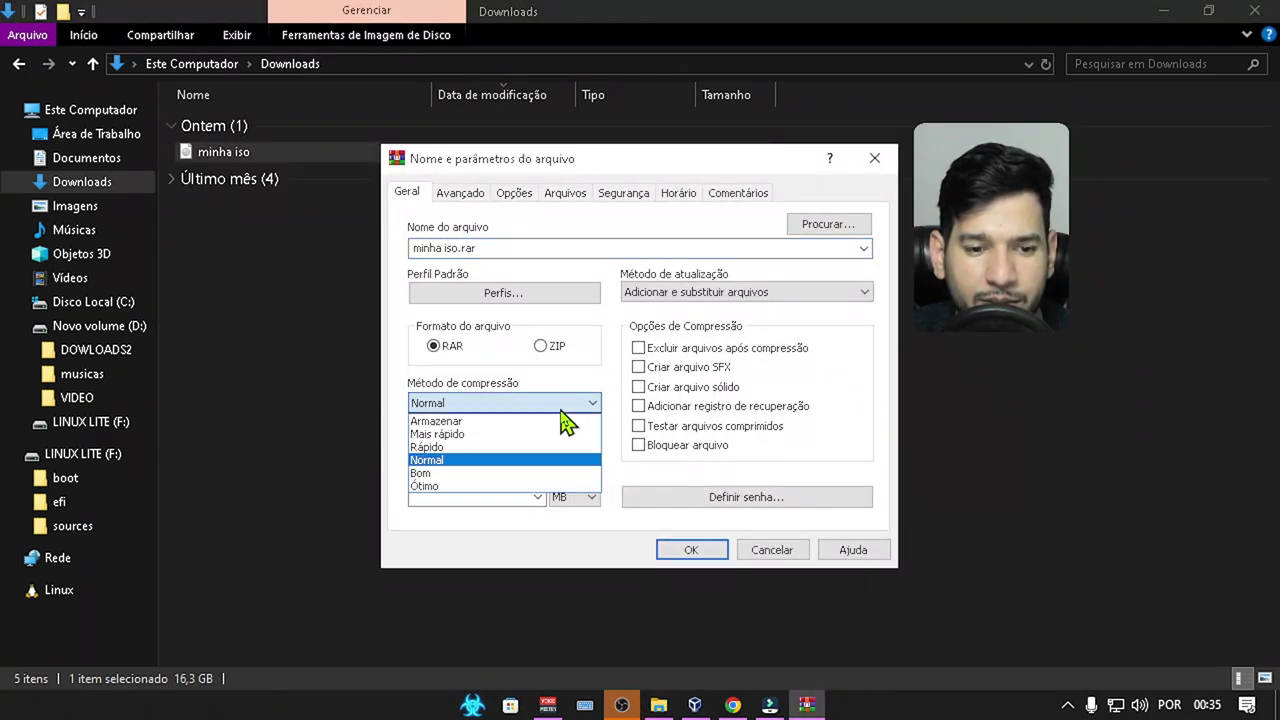
click(523, 410)
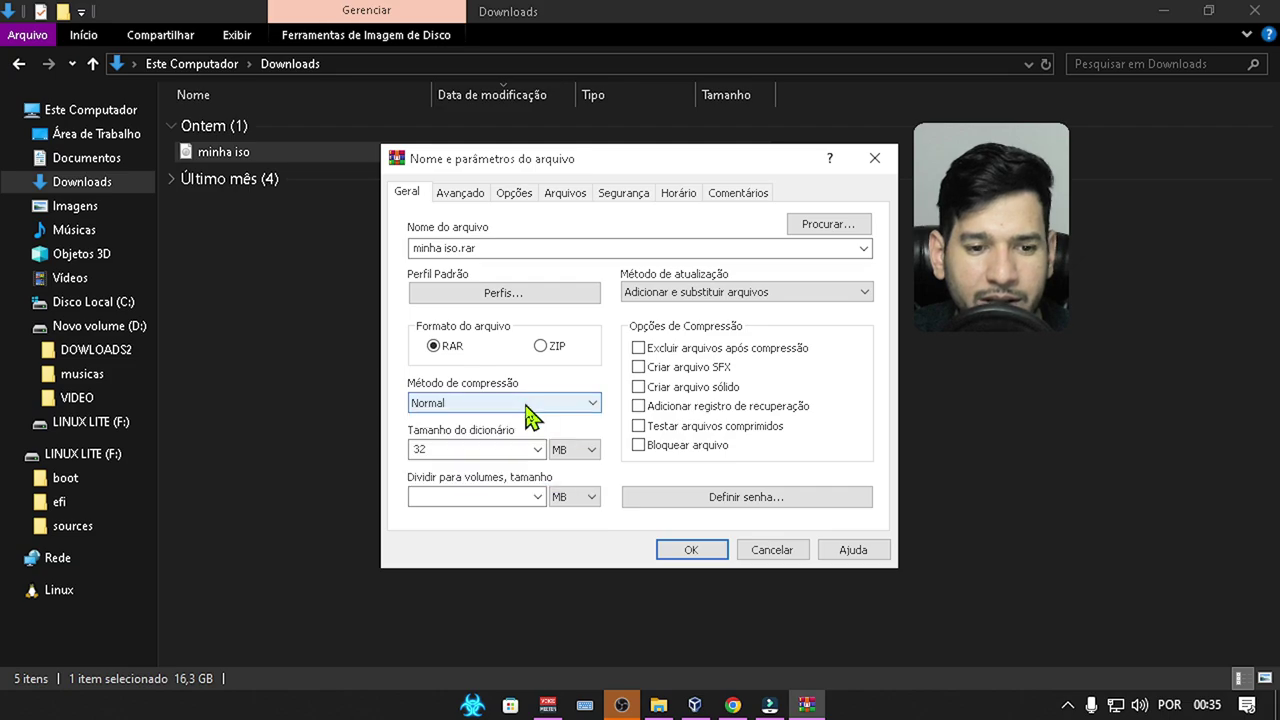
click(537, 450)
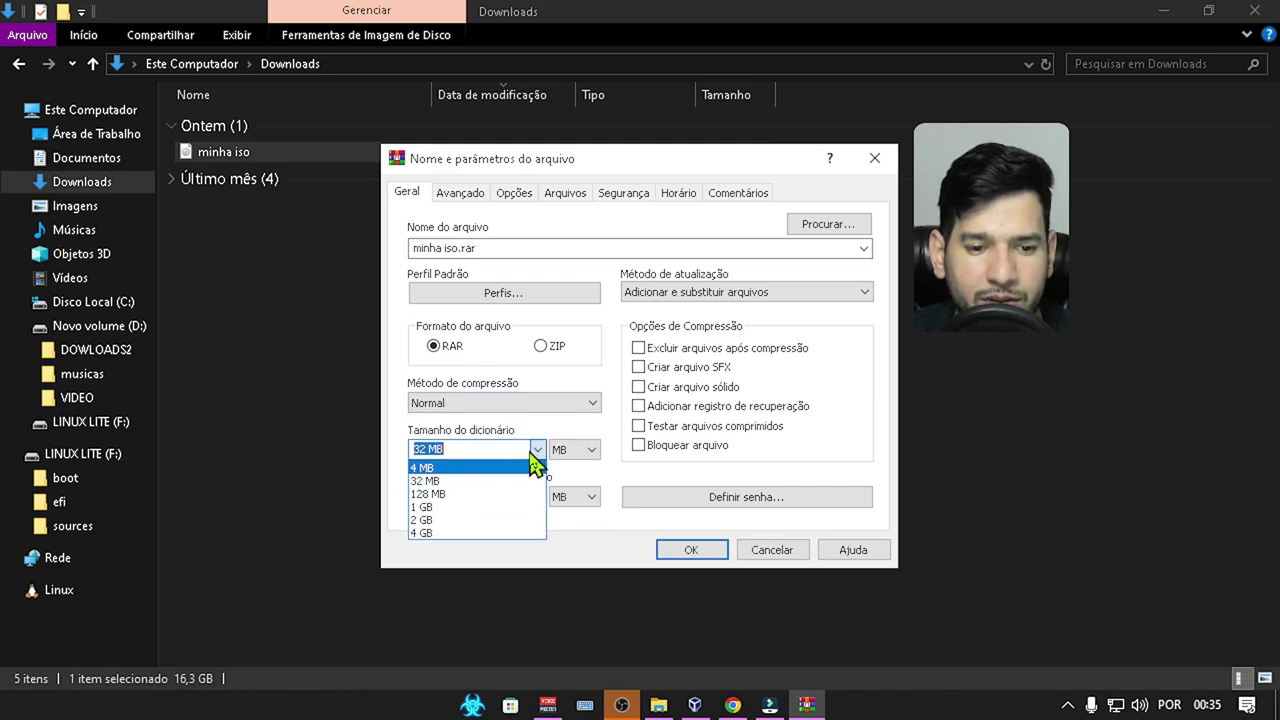
click(537, 450)
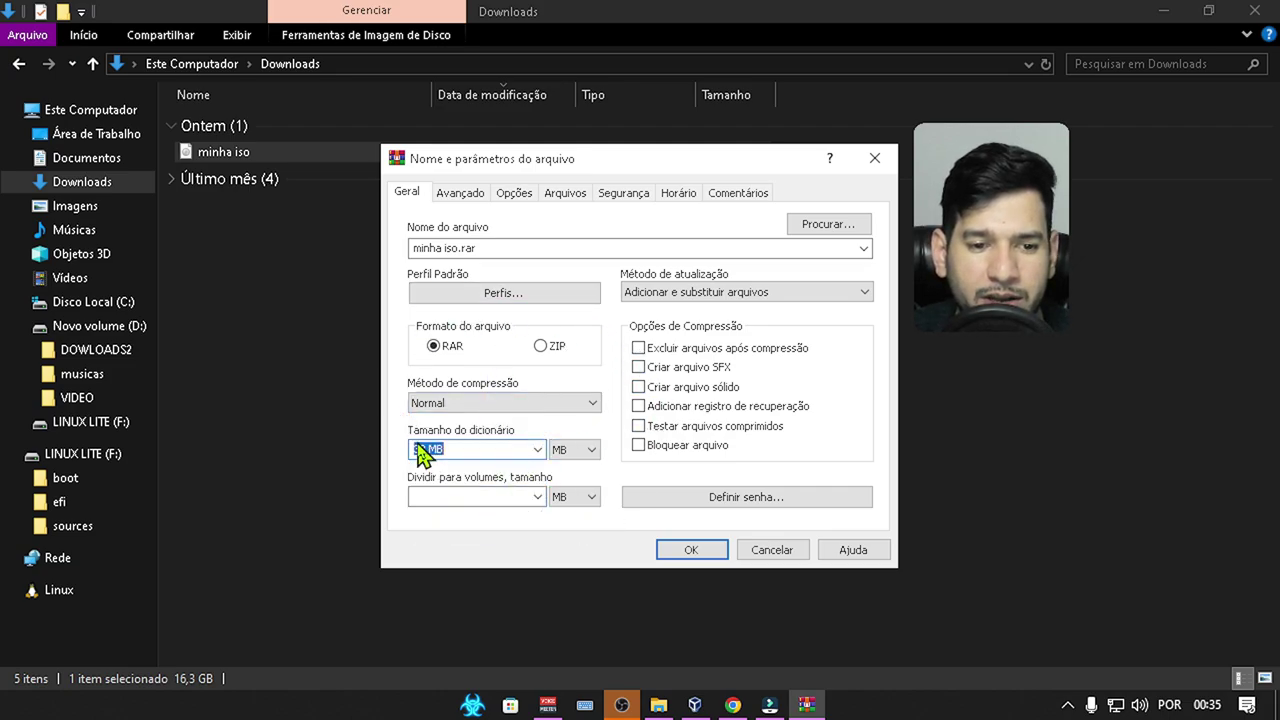
click(536, 498)
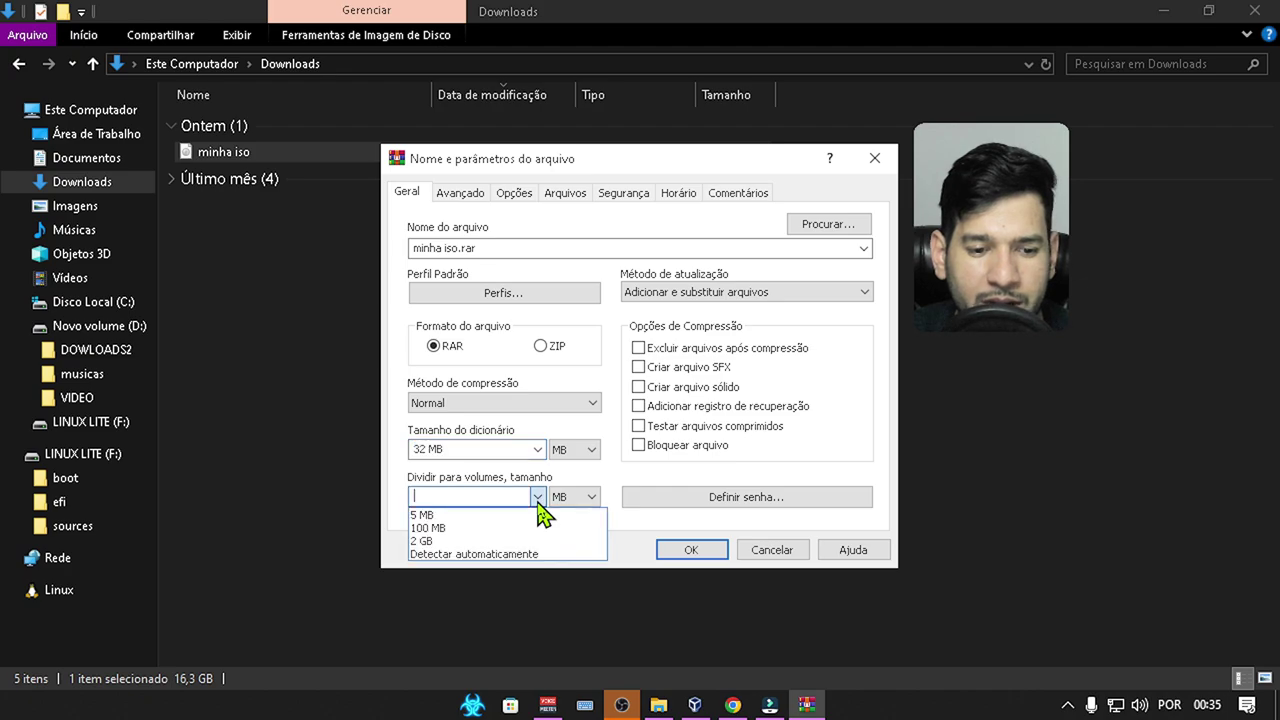
click(490, 554)
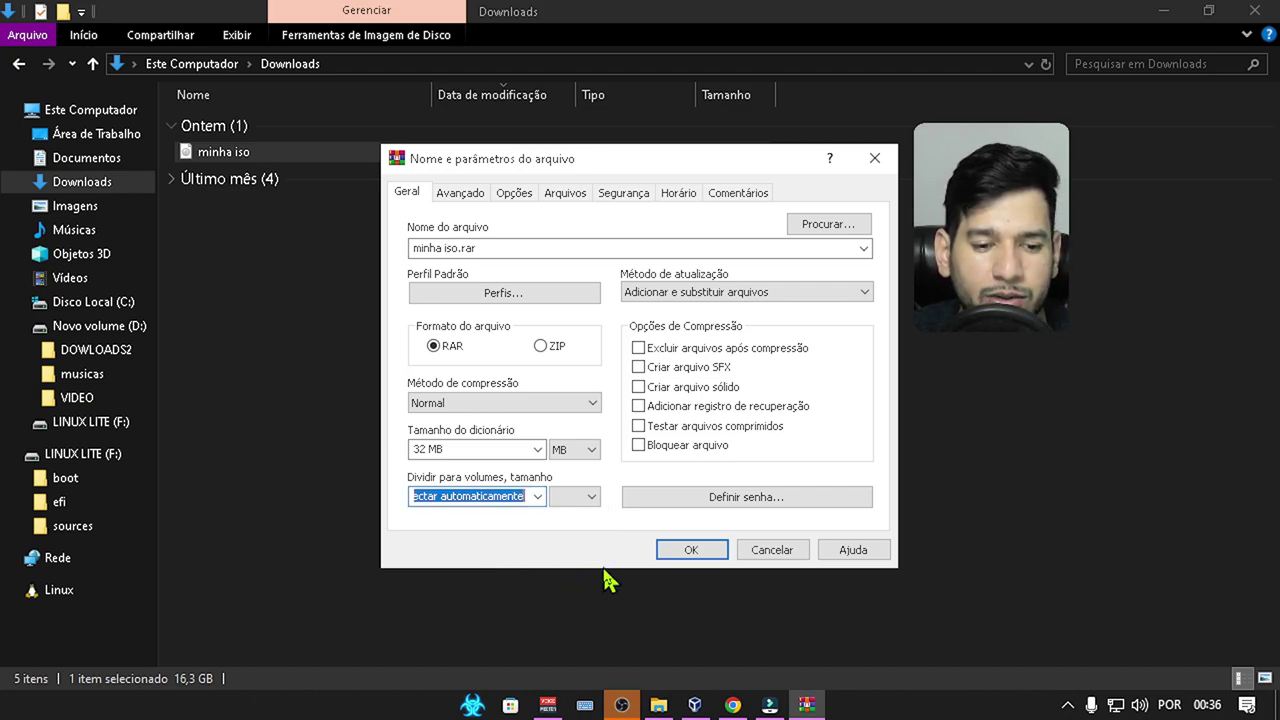
click(690, 551)
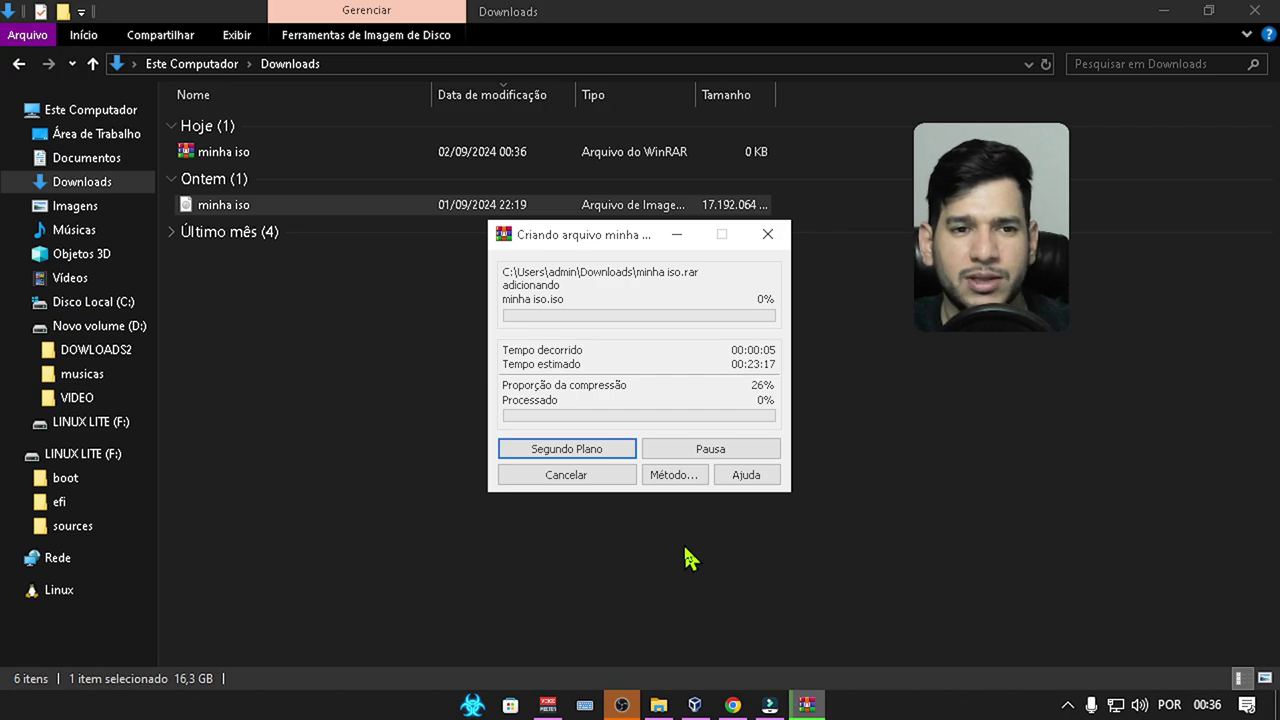
Step: Check the WinRAR compression progress, minimize the Downloads window, and view the Lixeira contents before closing it
click(441, 349)
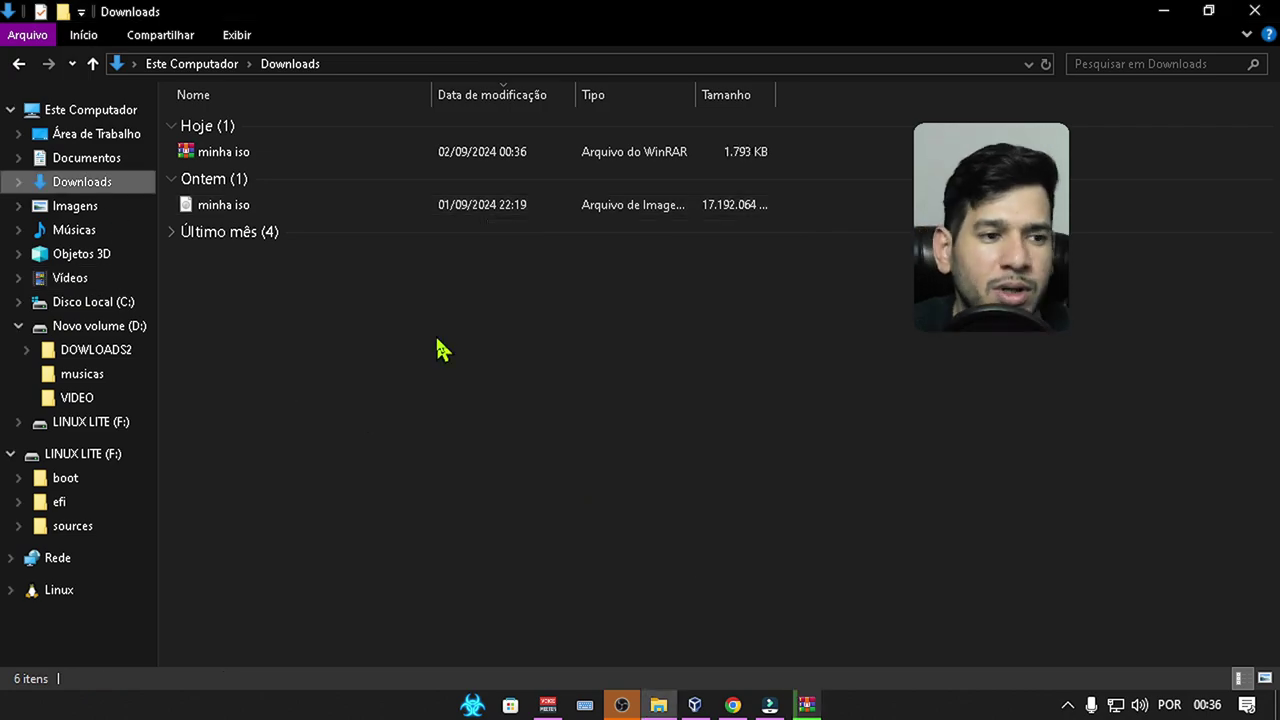
click(812, 710)
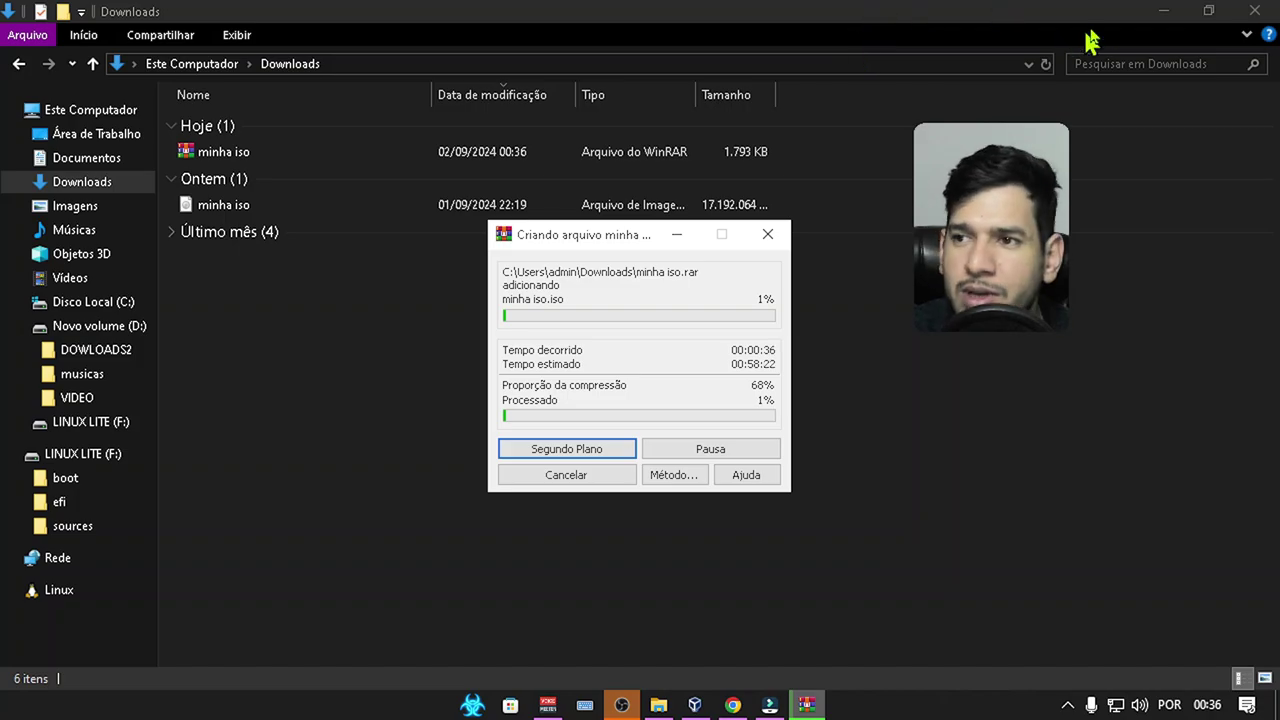
click(1162, 11)
double_click(40, 36)
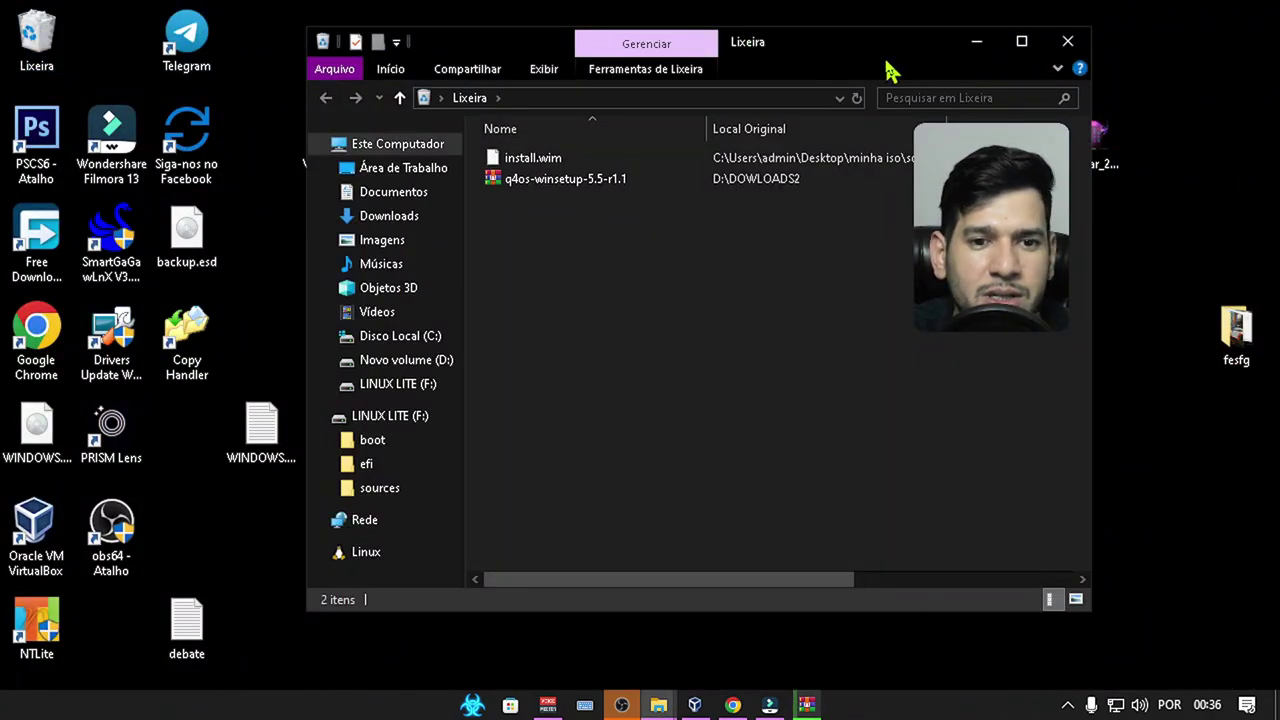
click(1072, 44)
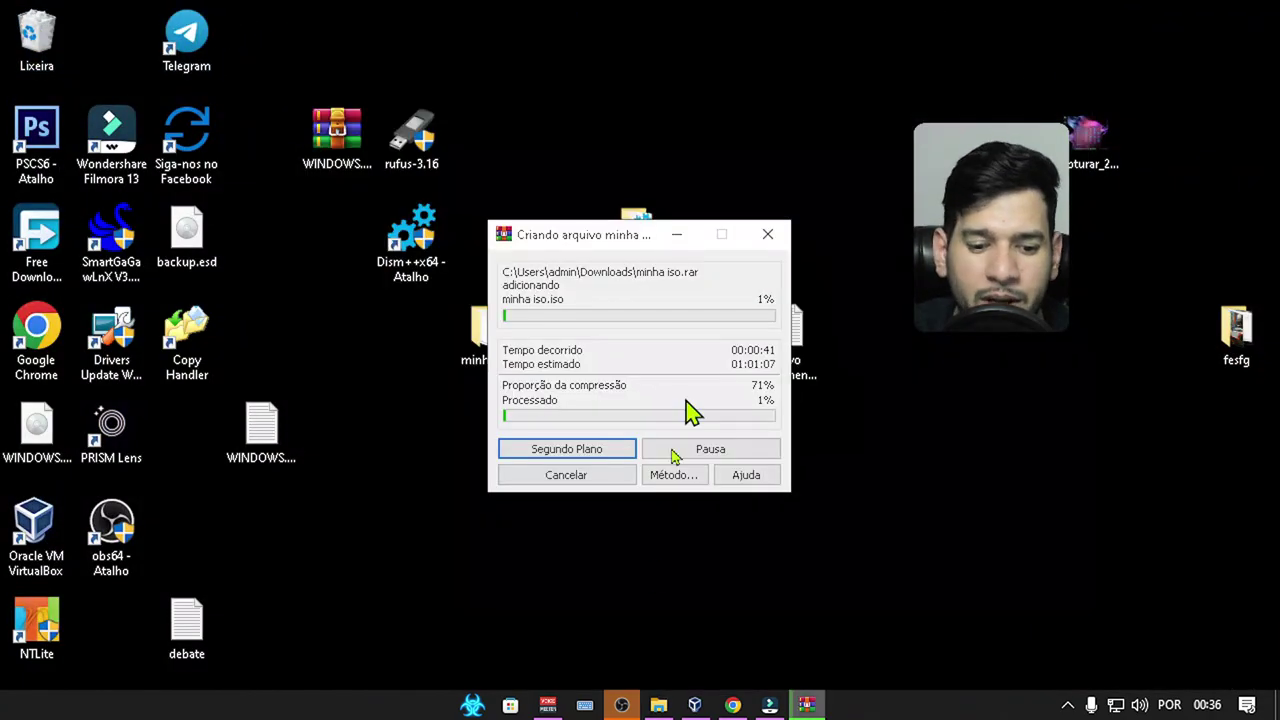
Step: Switch to Chrome and examine the backup.esd archive parts in the TeraBox file list, and return to the desktop
click(735, 706)
click(600, 17)
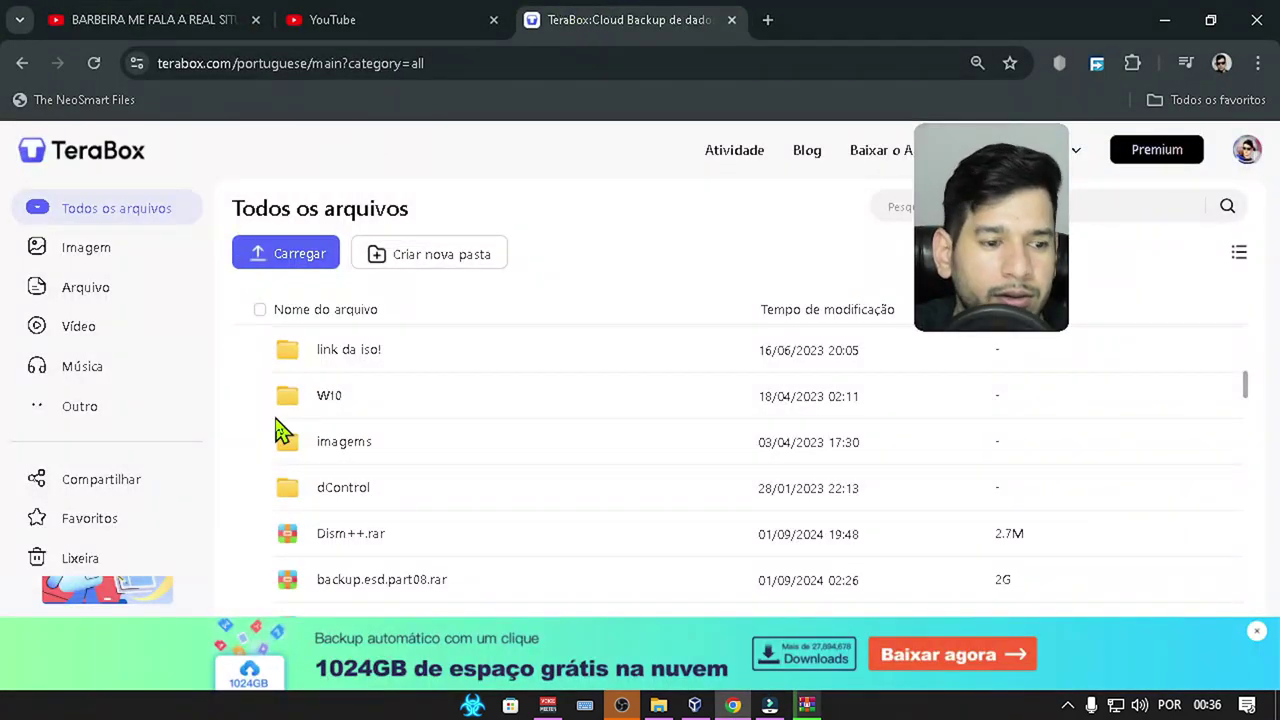
scroll(500, 543, down, 10)
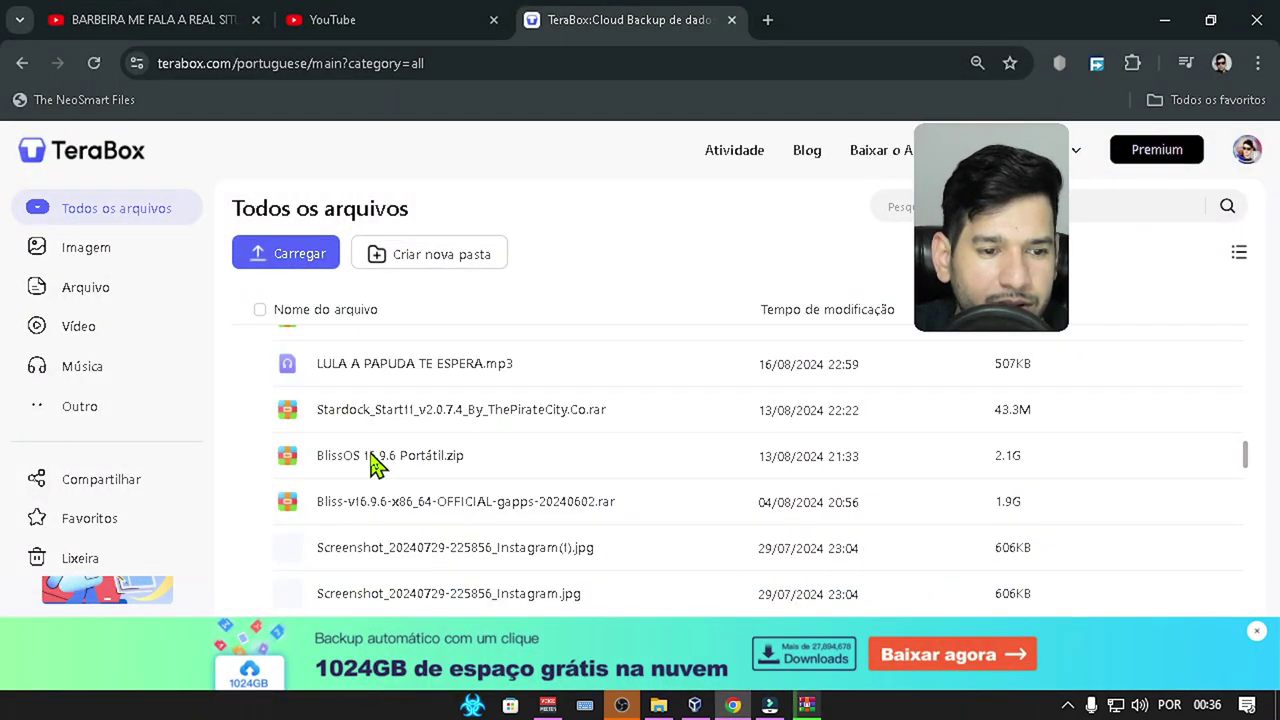
scroll(372, 462, up, 10)
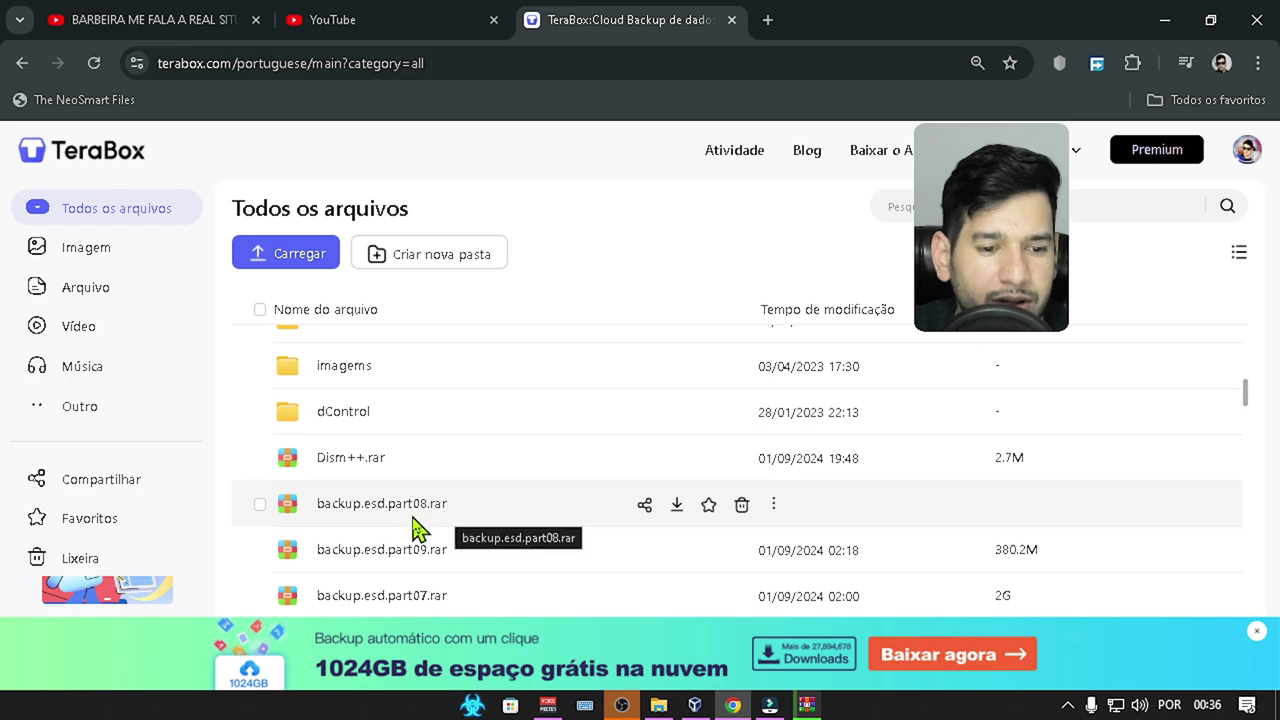
click(381, 518)
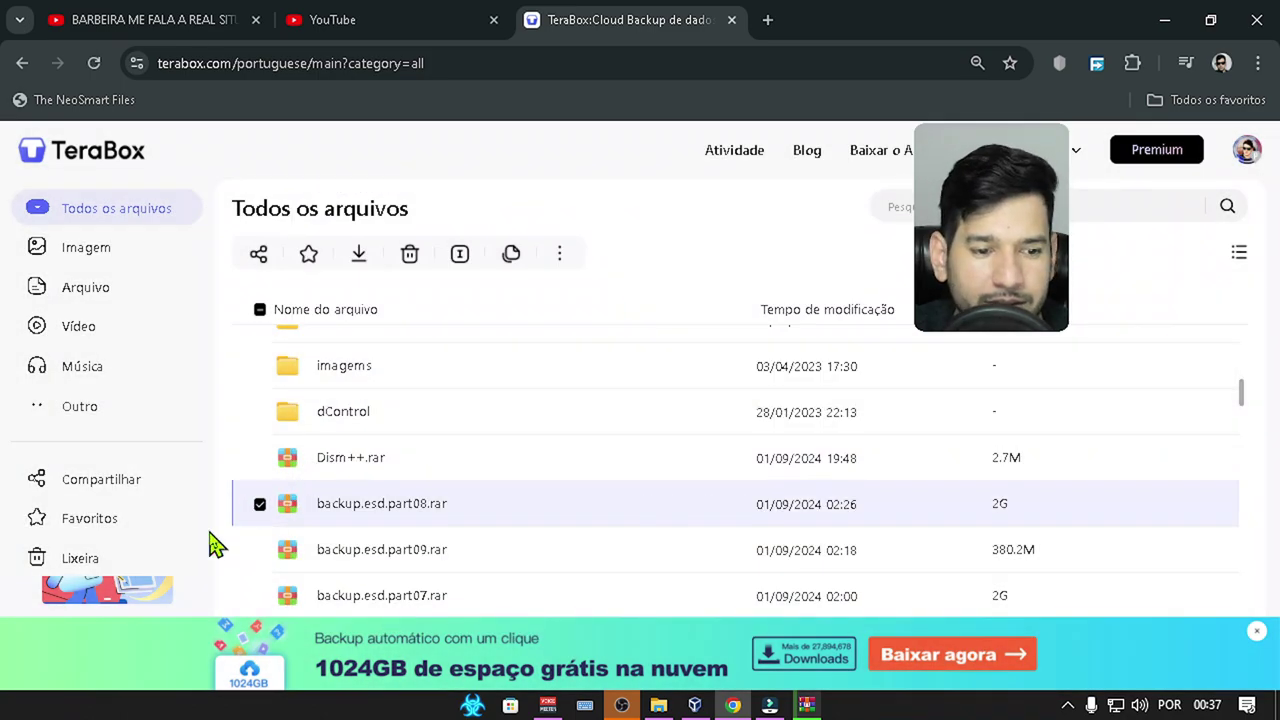
click(350, 518)
scroll(355, 522, down, 5)
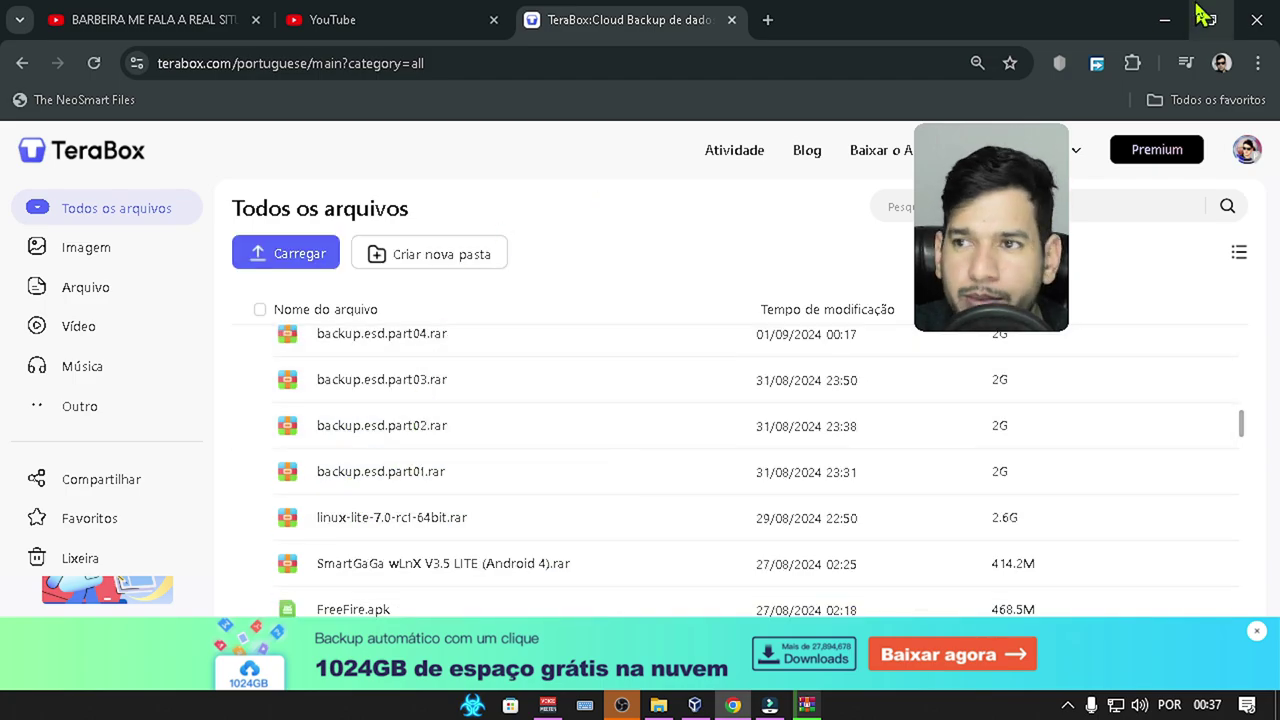
click(1166, 19)
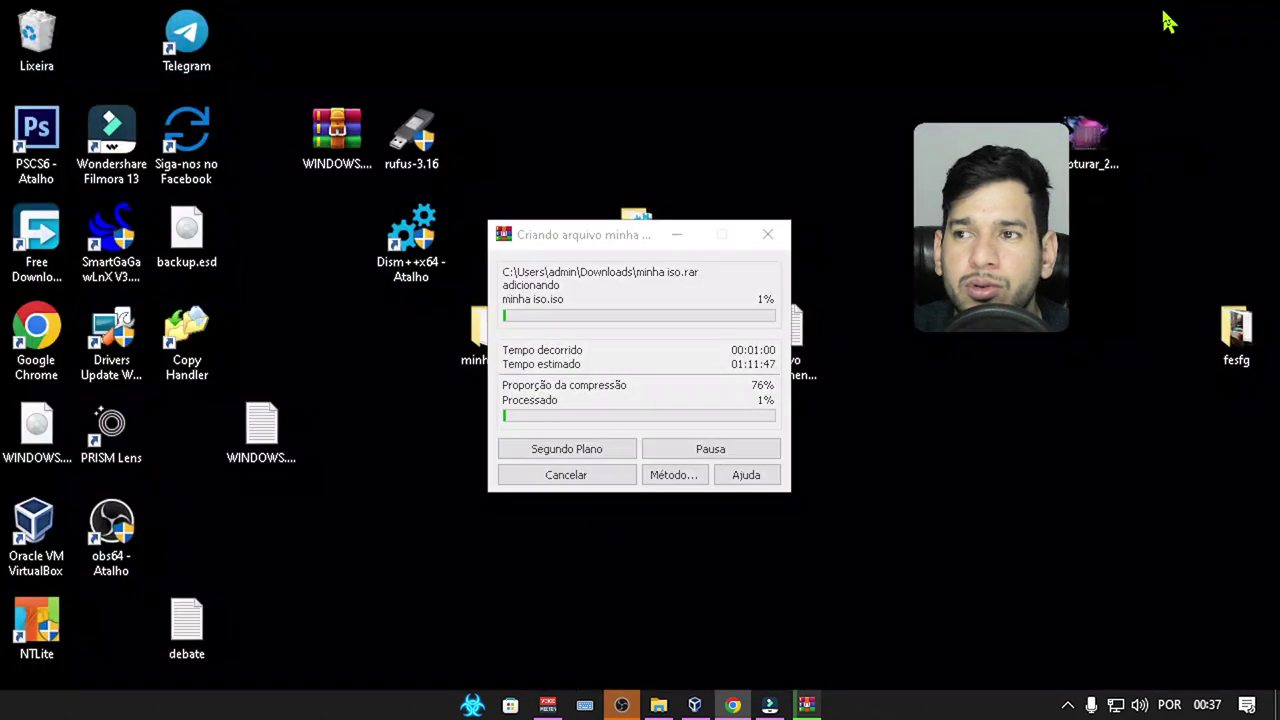
Step: Create a folder with the default name Nova pasta on the desktop and open it
right_click(543, 92)
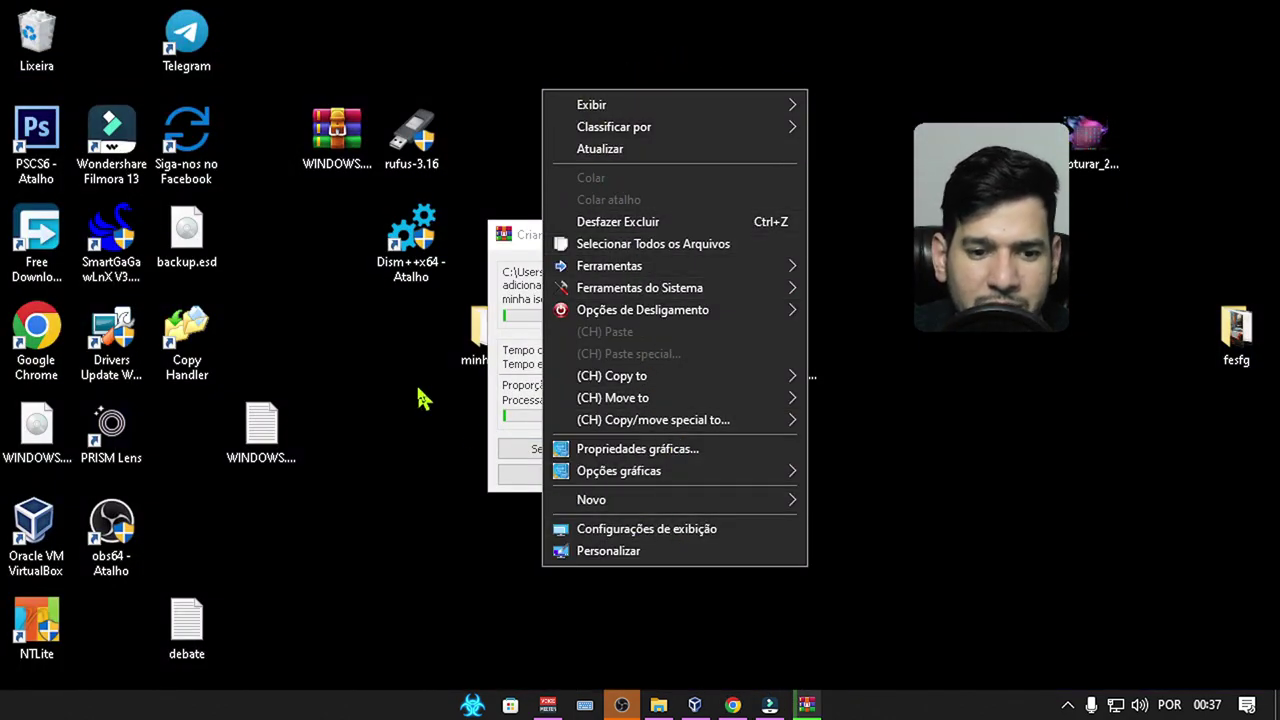
mouse_move(763, 507)
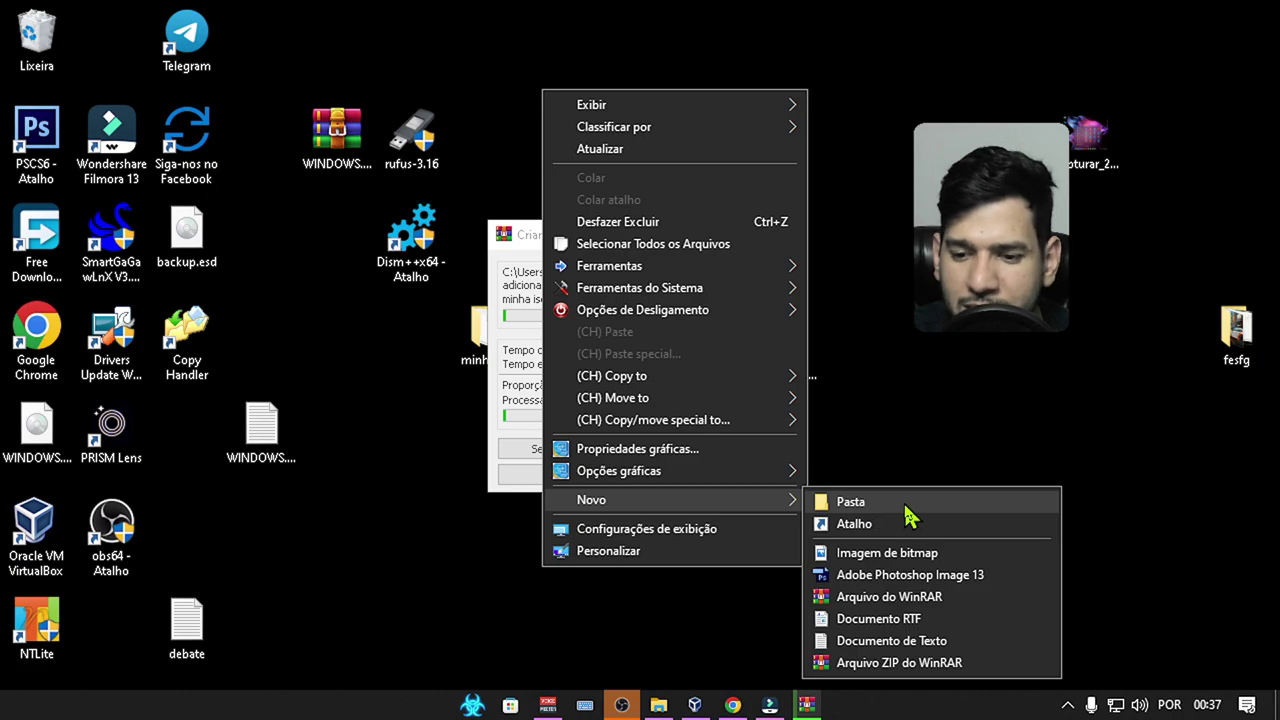
click(906, 504)
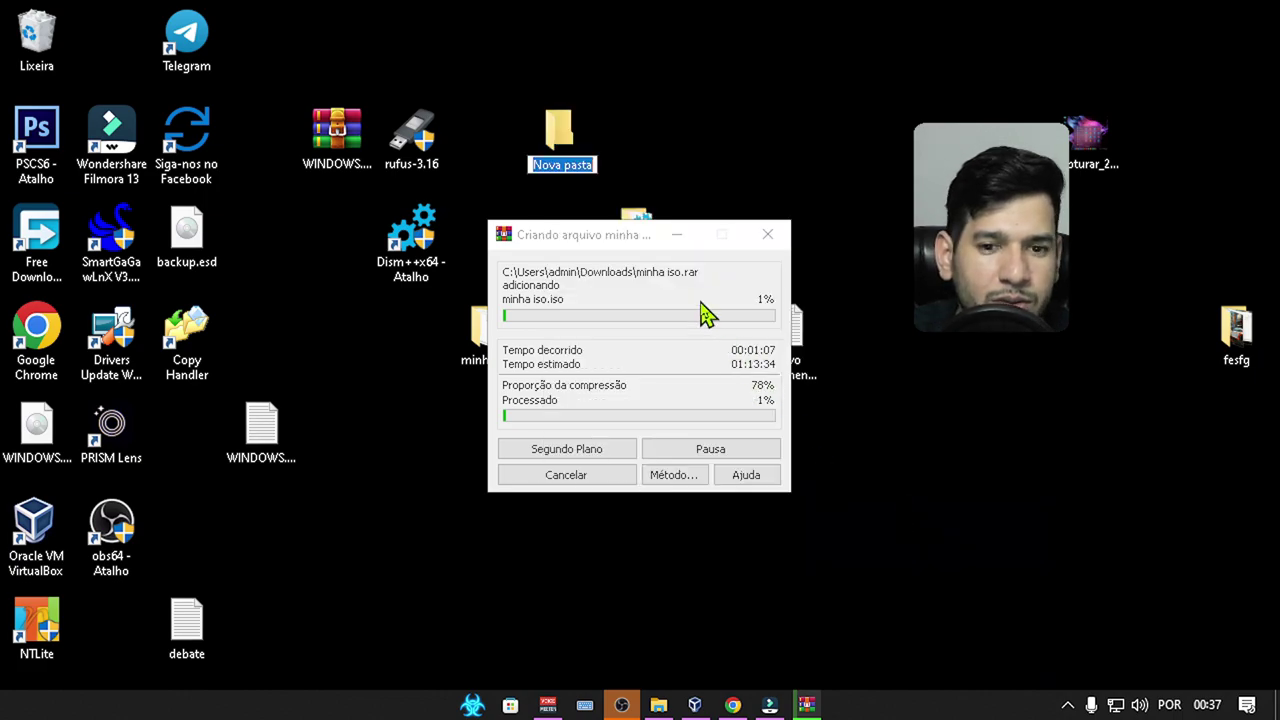
click(568, 140)
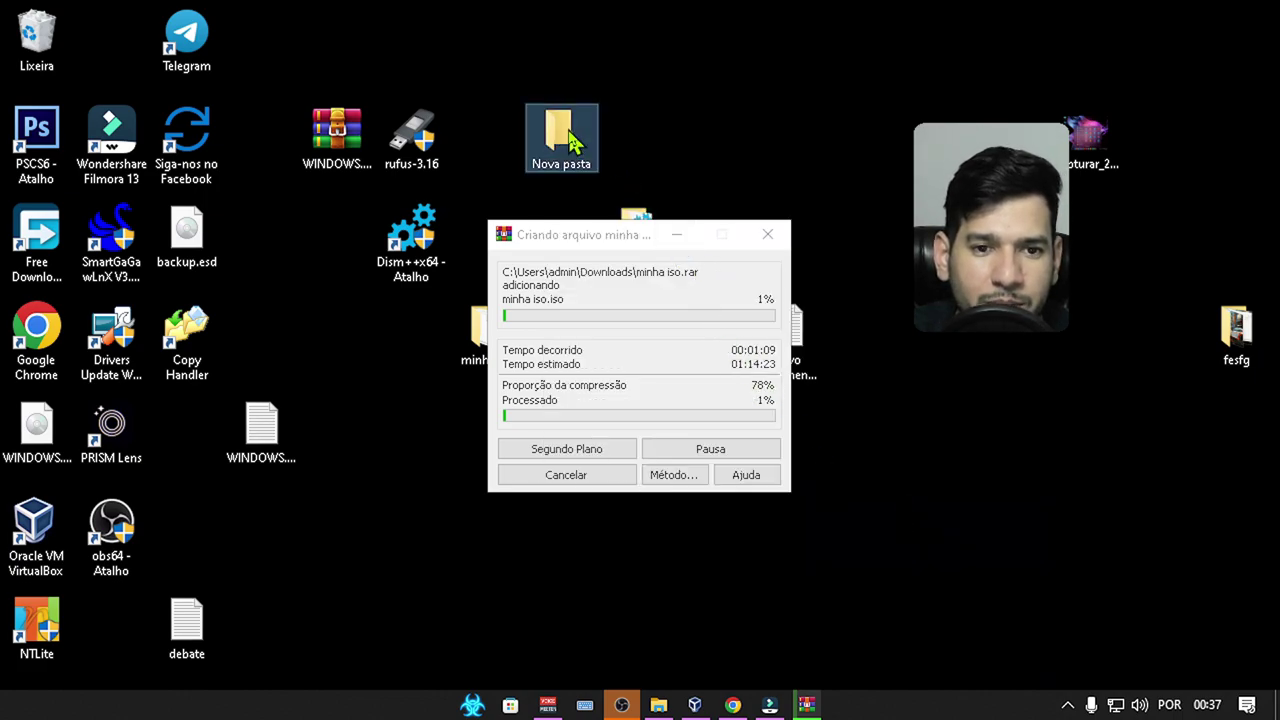
double_click(561, 140)
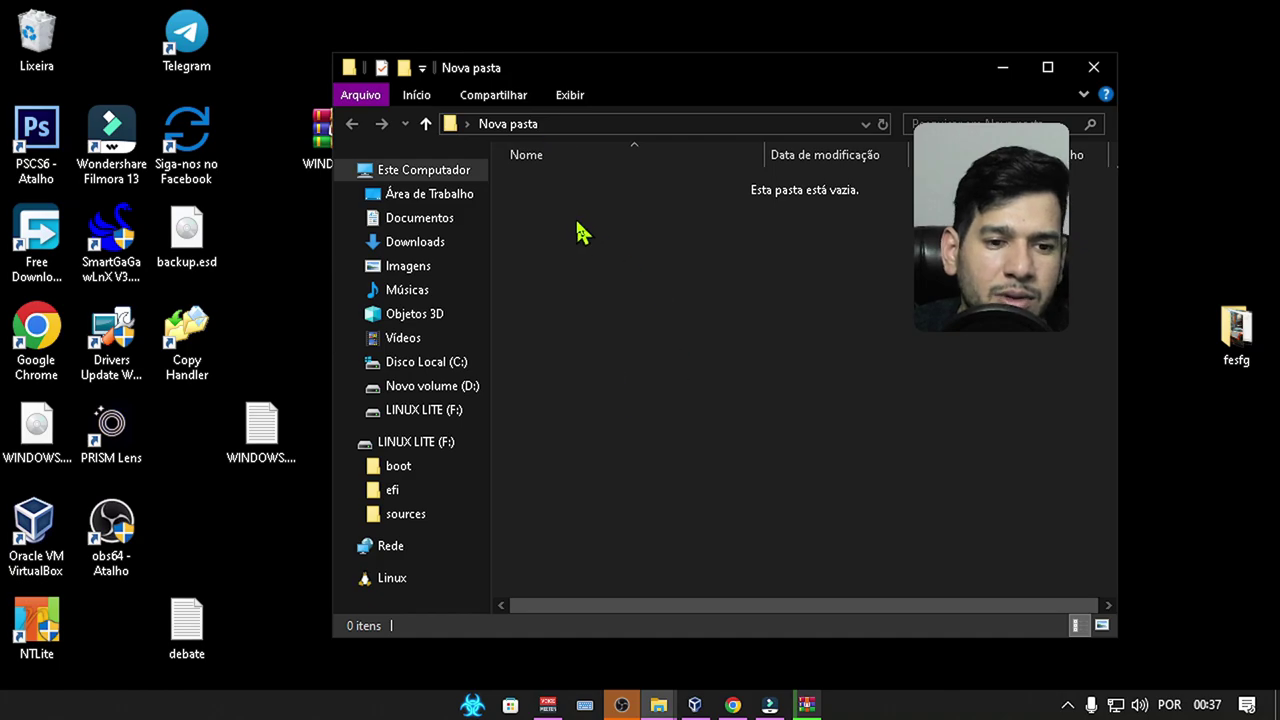
right_click(540, 237)
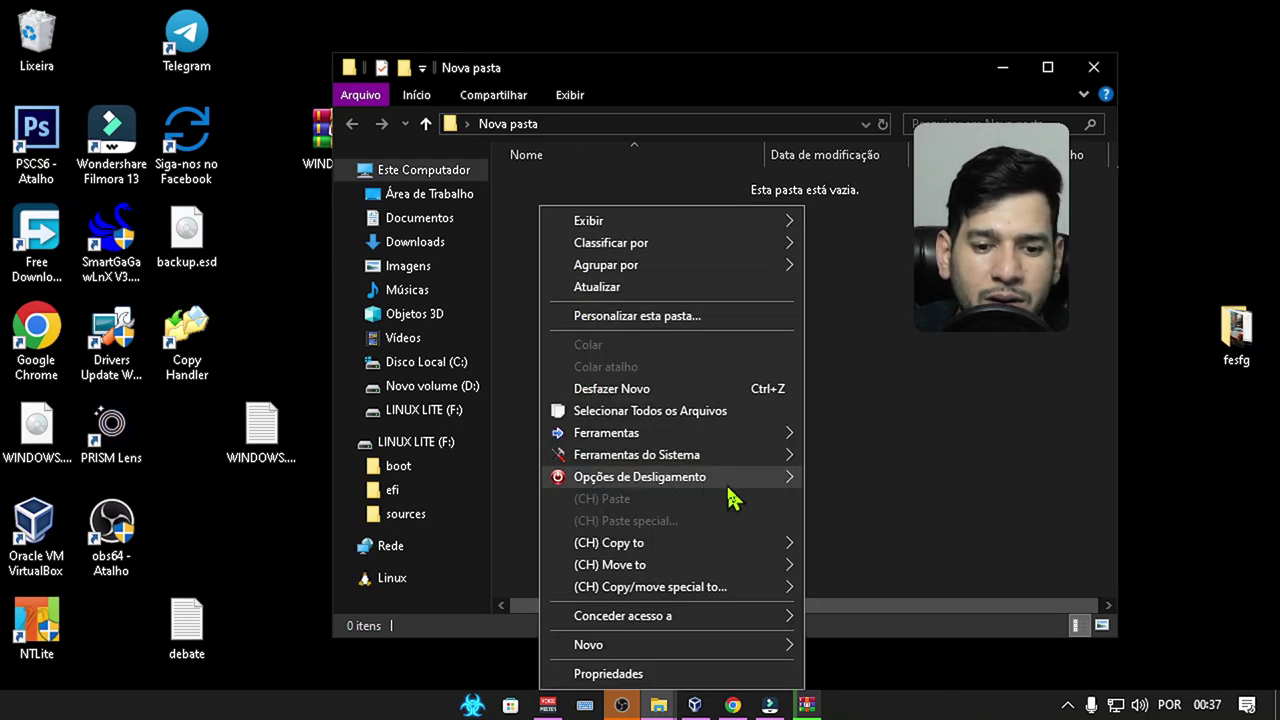
click(317, 149)
right_click(317, 149)
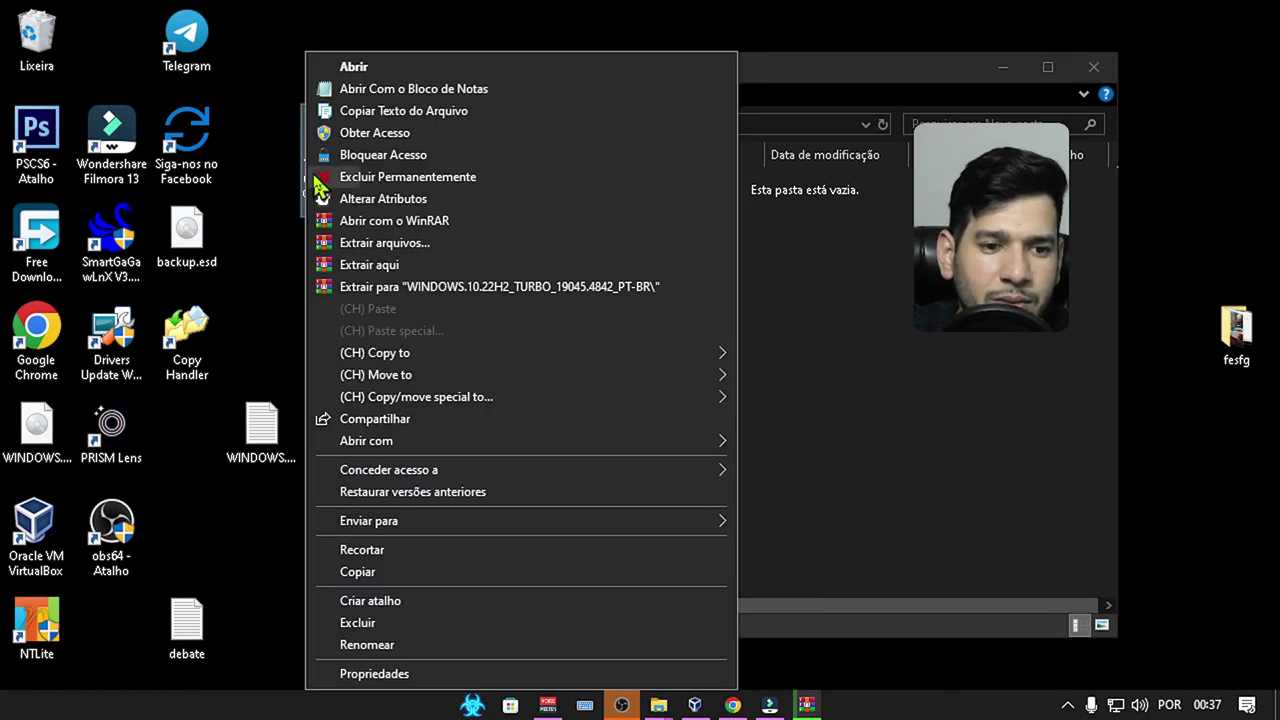
key(Escape)
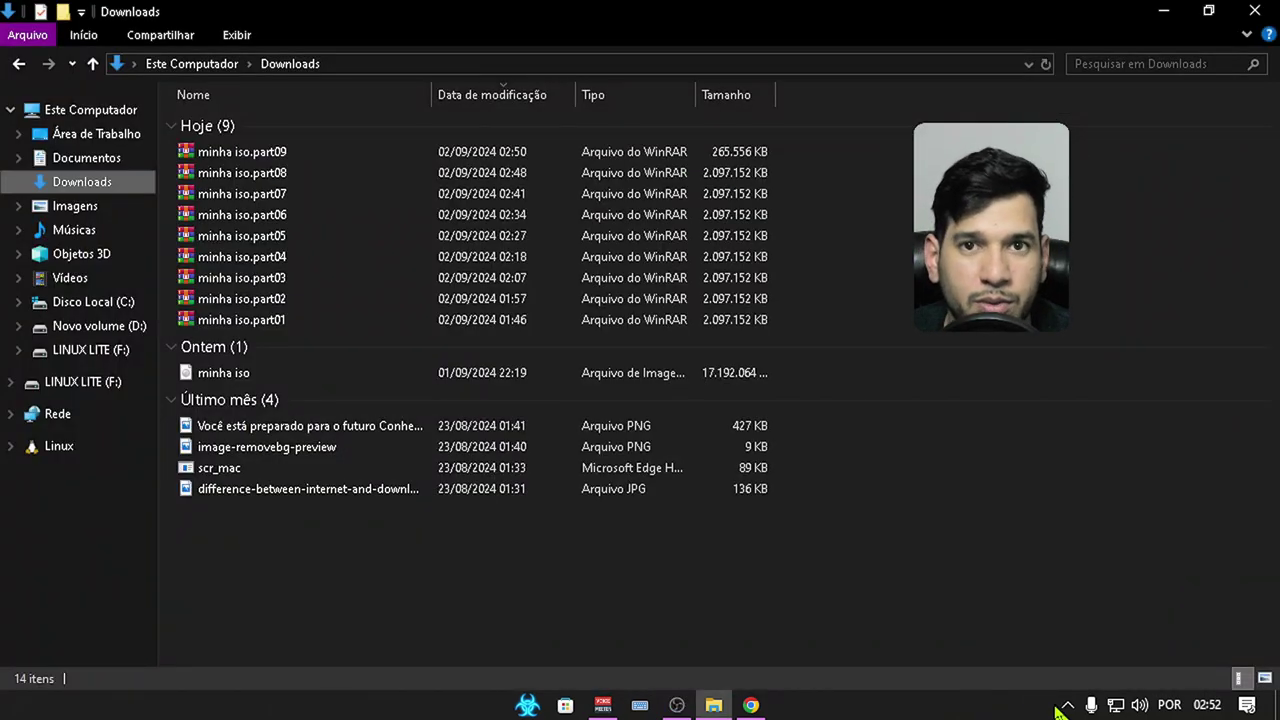
click(210, 160)
right_click(210, 160)
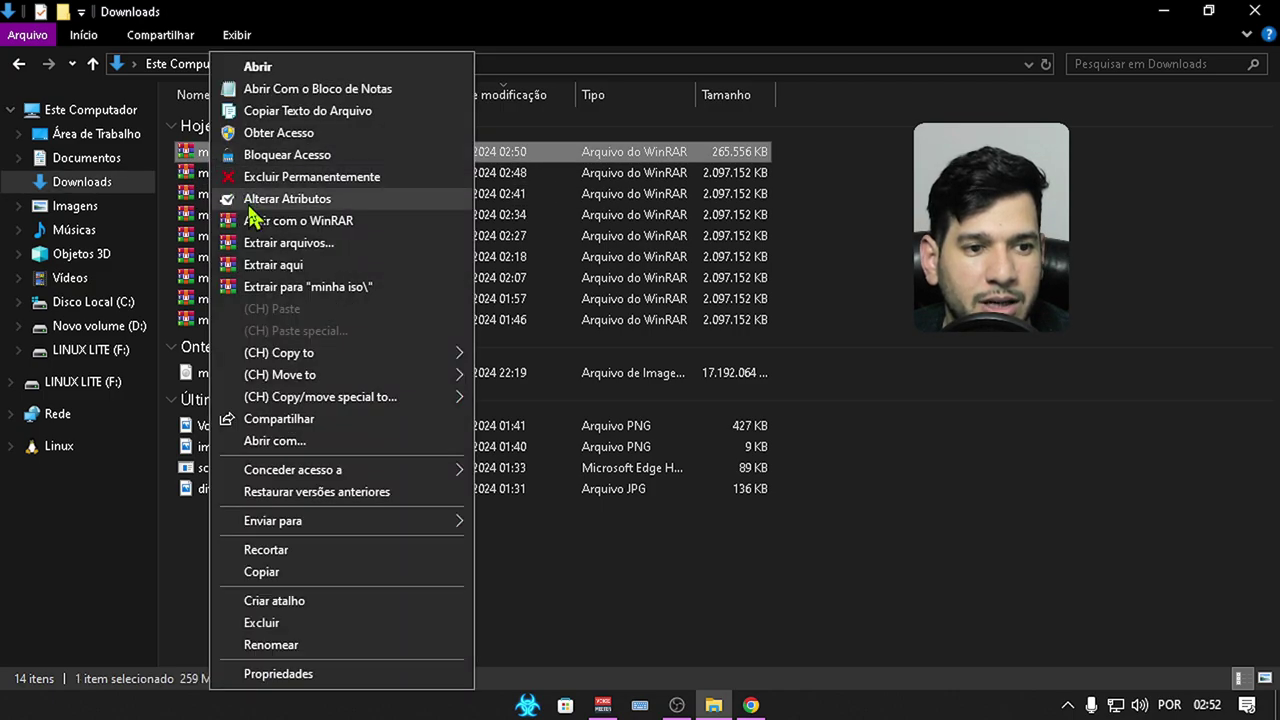
click(266, 266)
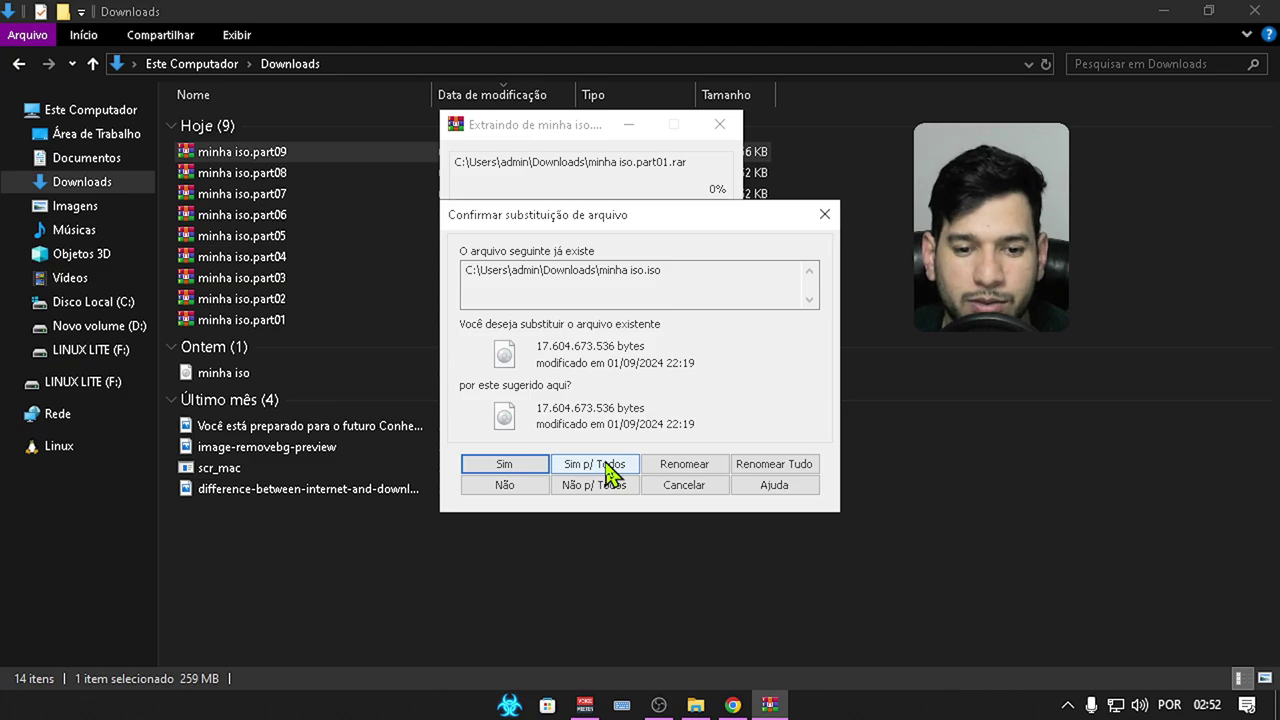
click(825, 215)
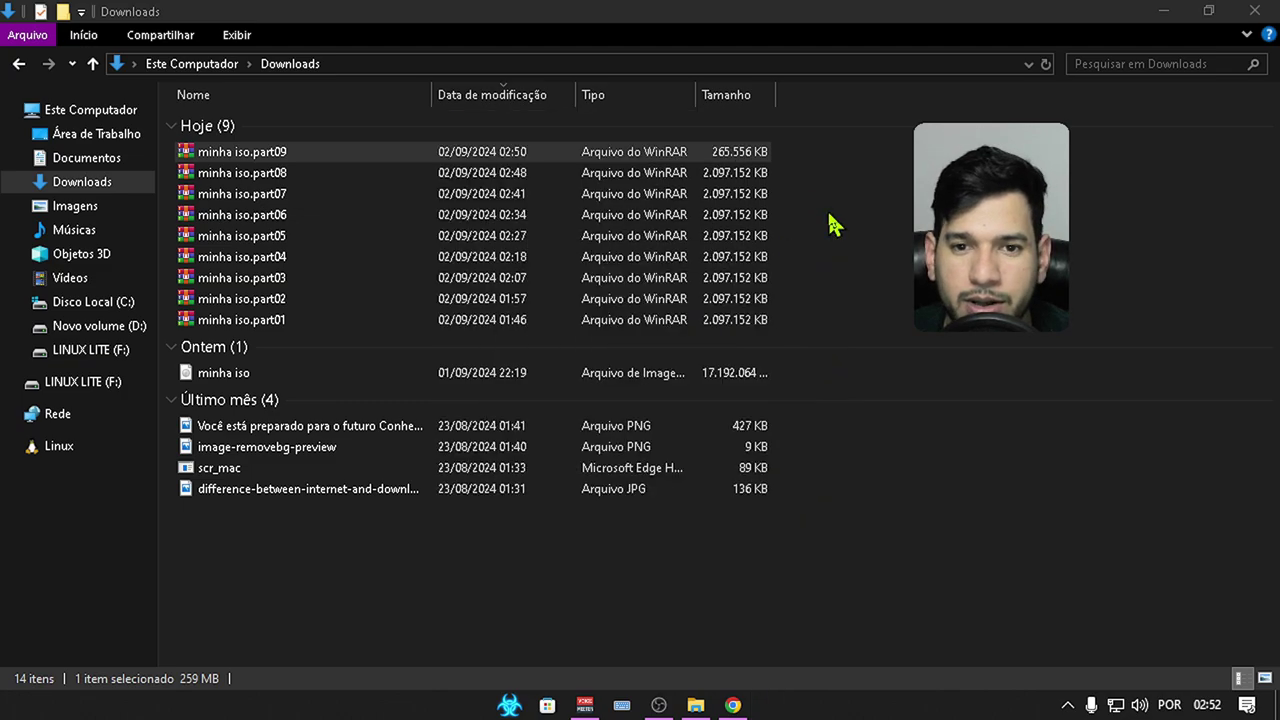
Step: Delete the original minha iso disc image from the Downloads folder and confirm the deletion
click(244, 376)
right_click(244, 390)
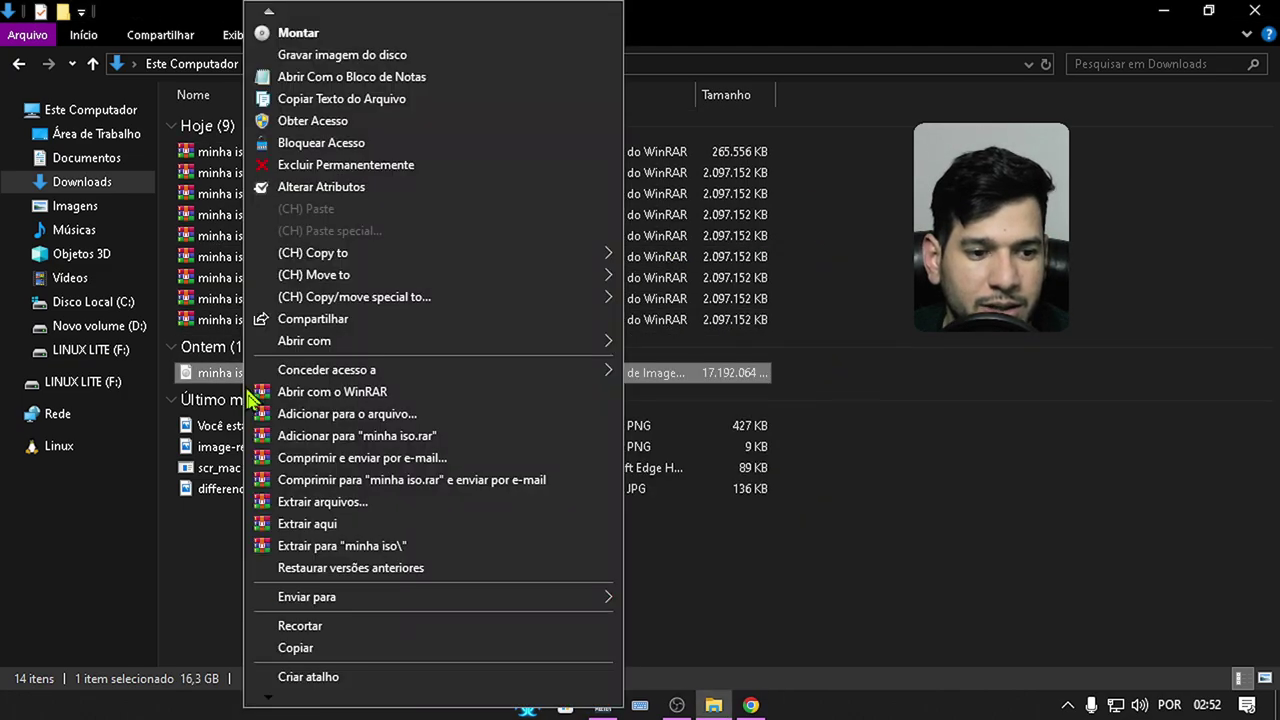
click(350, 188)
click(703, 440)
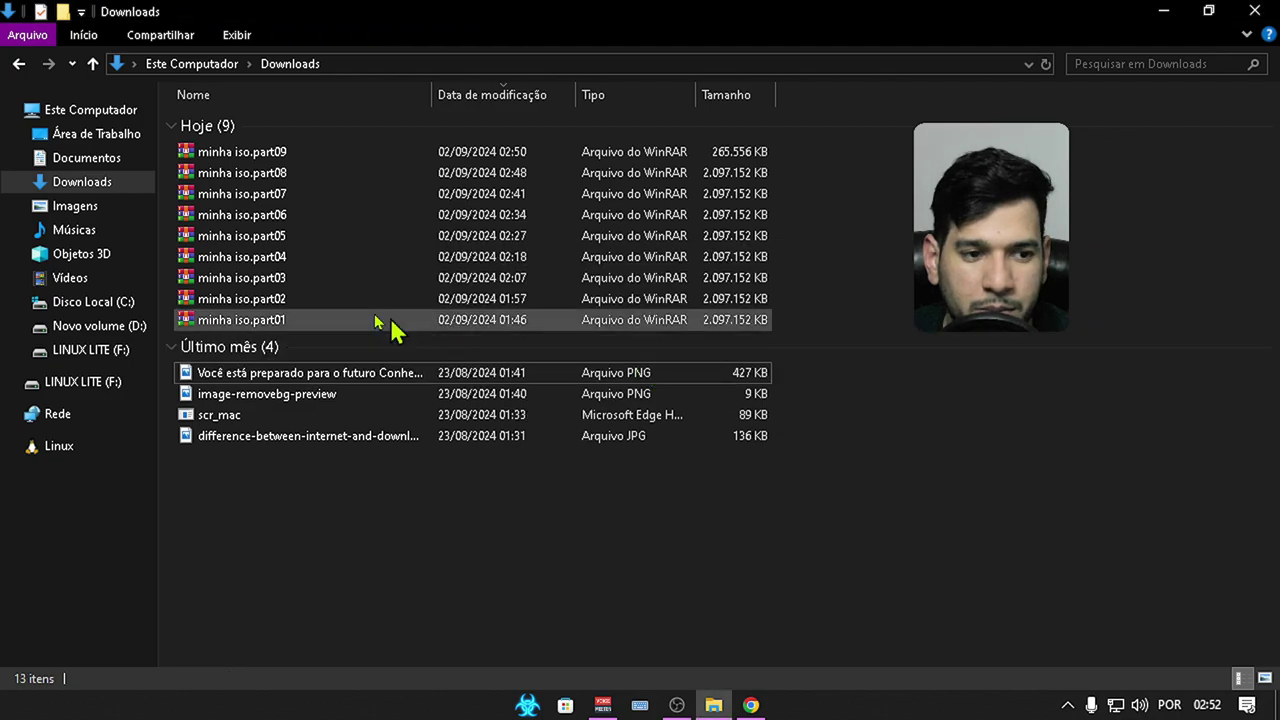
Step: Try to extract the split archive in the Downloads folder from minha iso.part09, and cancel the running extraction
right_click(194, 153)
click(270, 264)
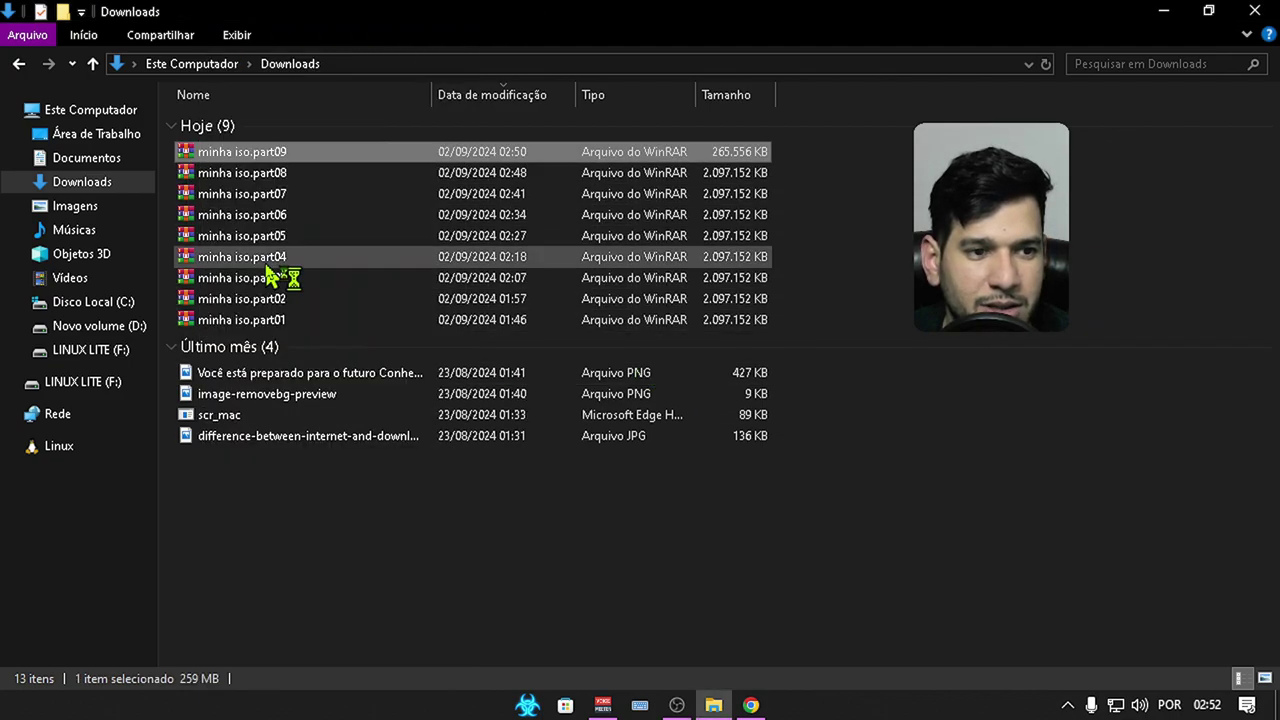
click(586, 480)
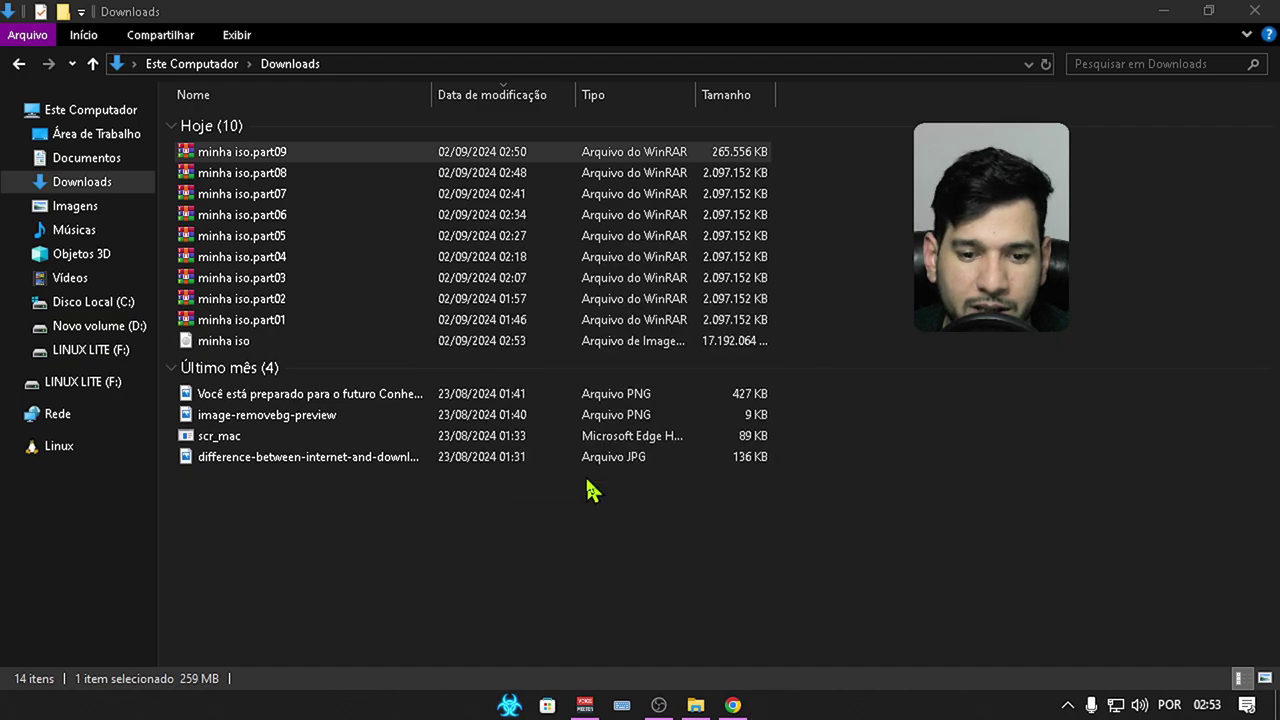
Step: Move minha iso.part08 from Downloads into Nova pasta on the desktop, check the remaining parts, and minimize the Downloads window
click(1208, 11)
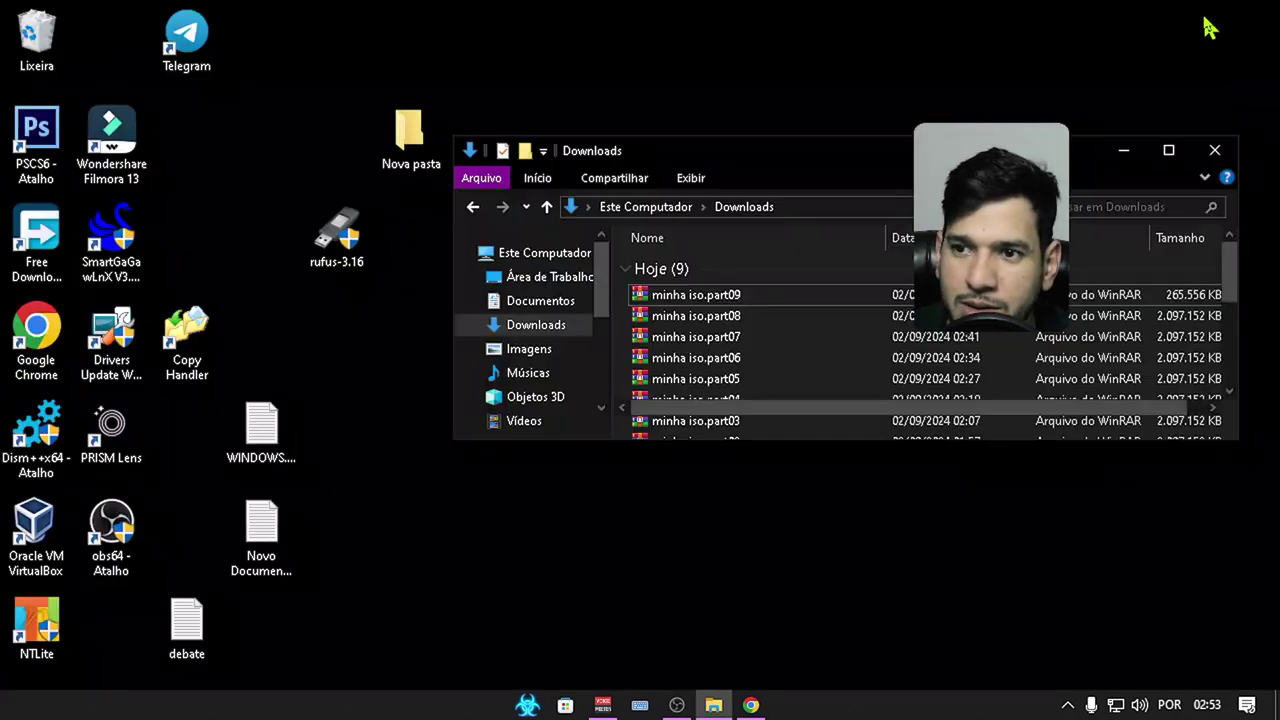
drag(695, 323, 430, 165)
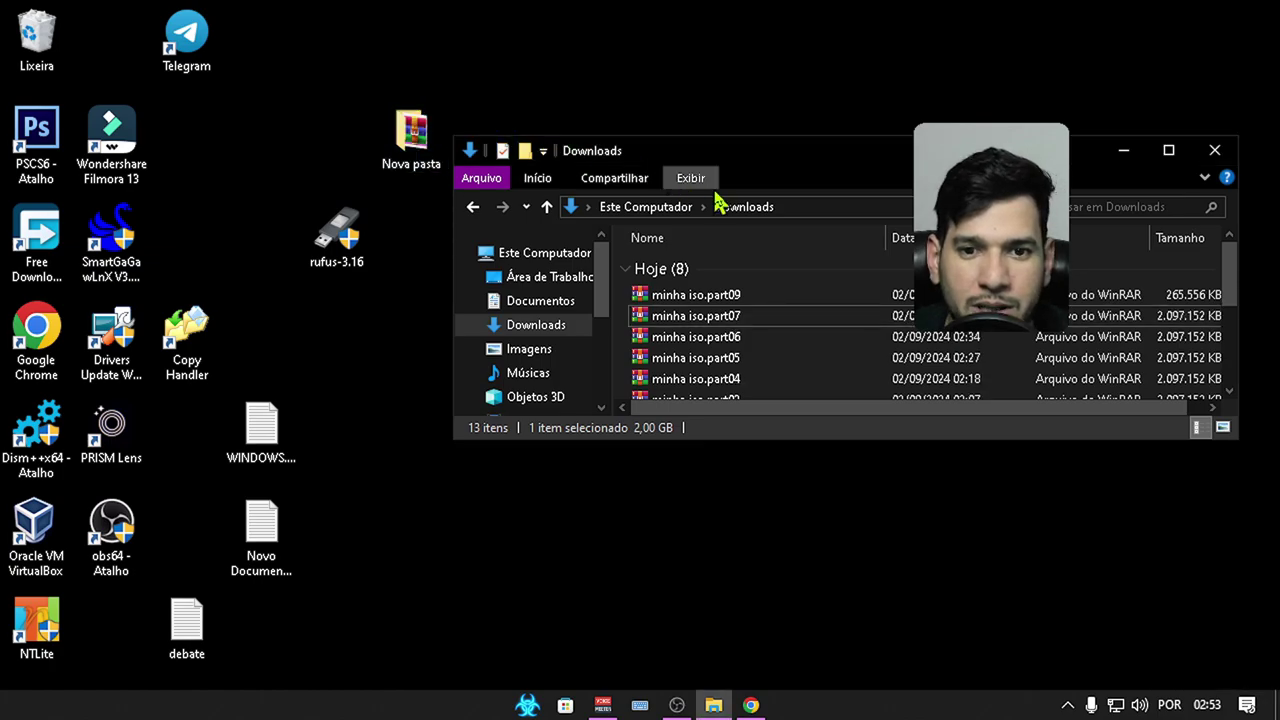
click(1168, 150)
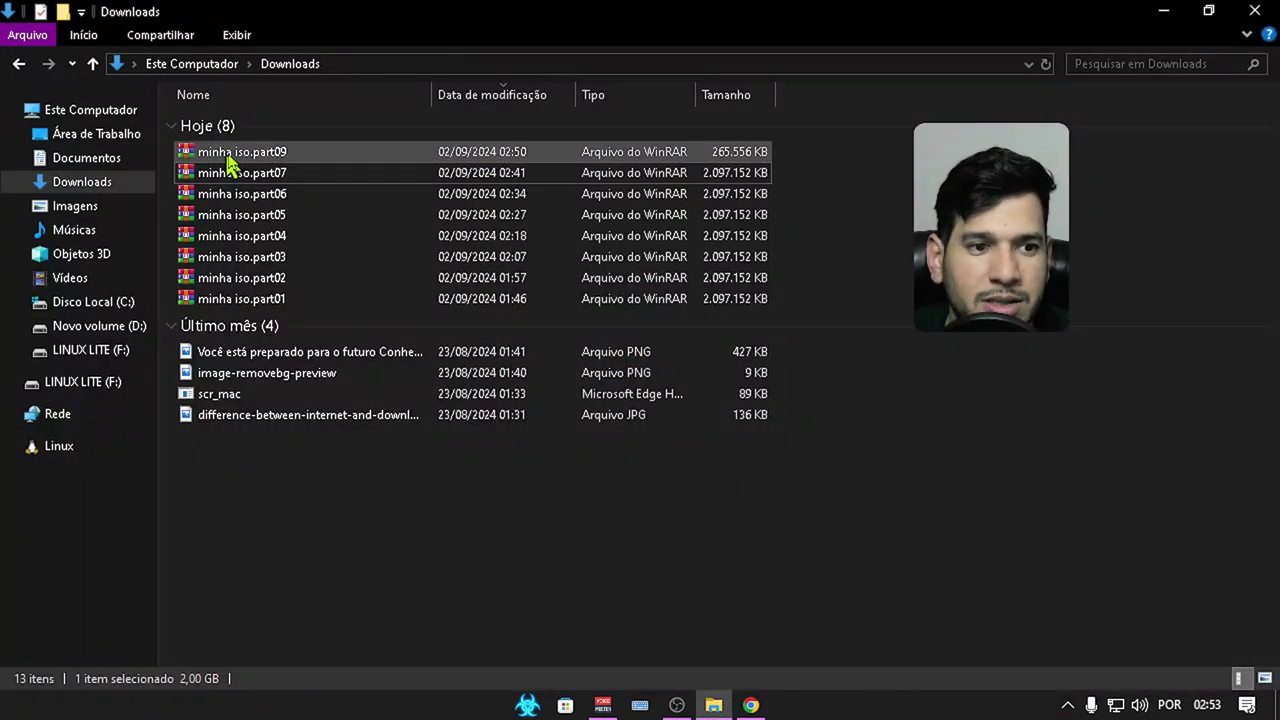
click(1163, 12)
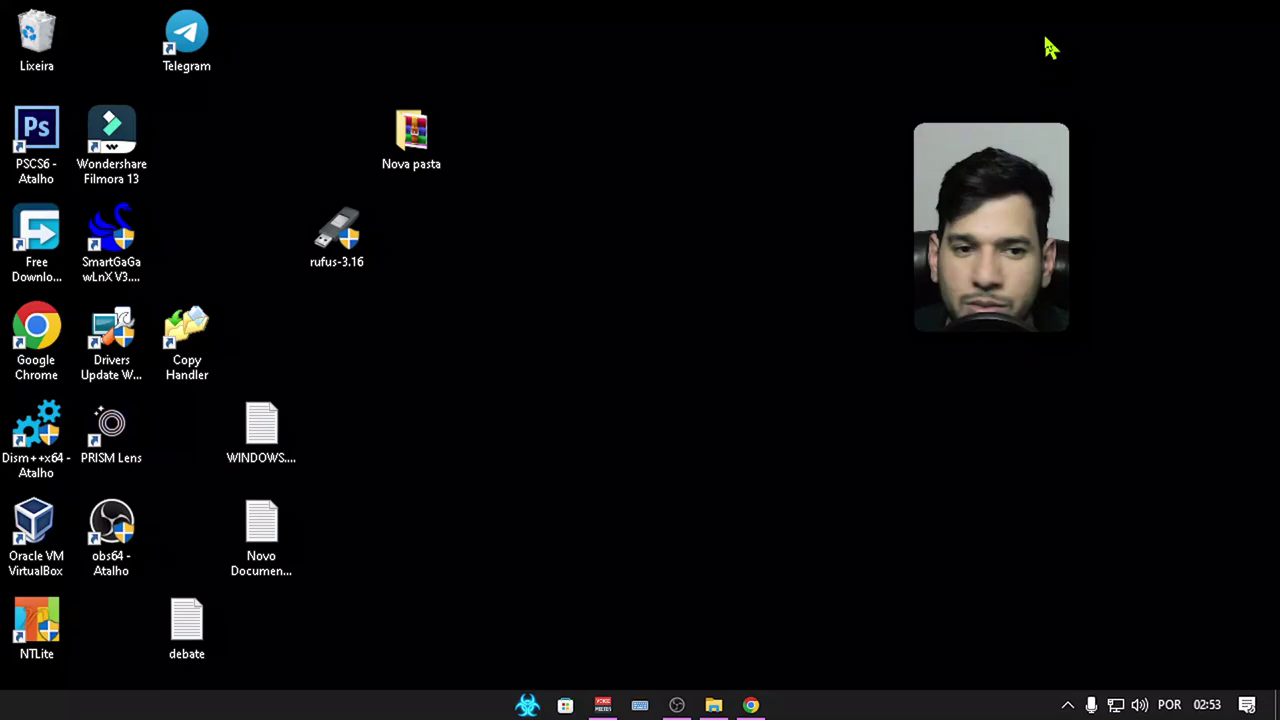
Step: Open Nova pasta and start extracting minha iso.part08 in place
double_click(429, 149)
right_click(271, 137)
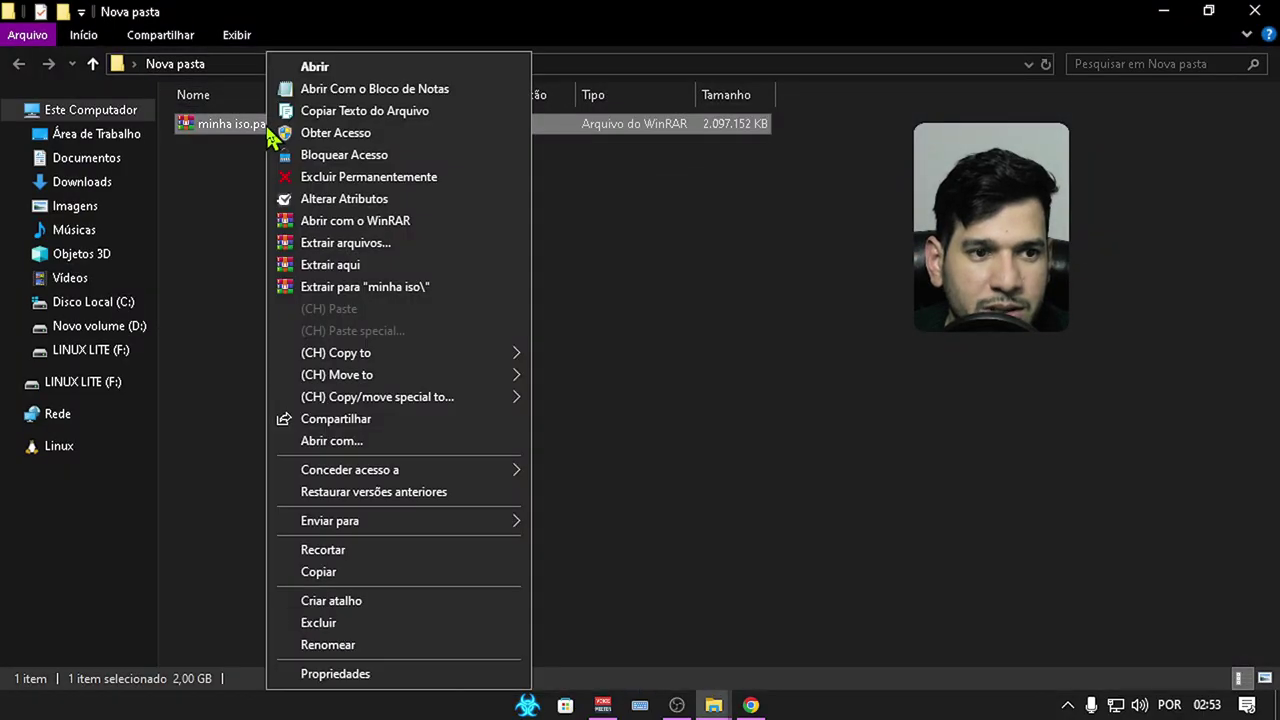
click(340, 265)
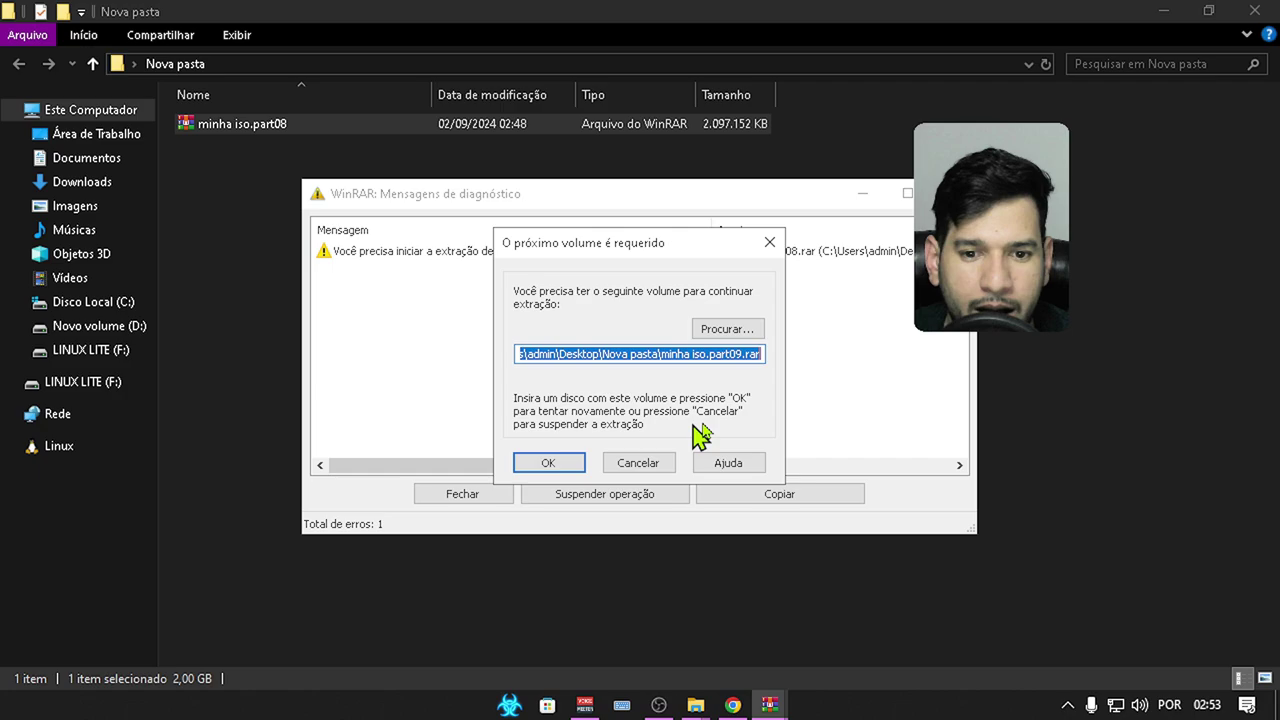
Step: Locate minha iso.part09 in the Downloads folder as the next volume required for the extraction
click(720, 334)
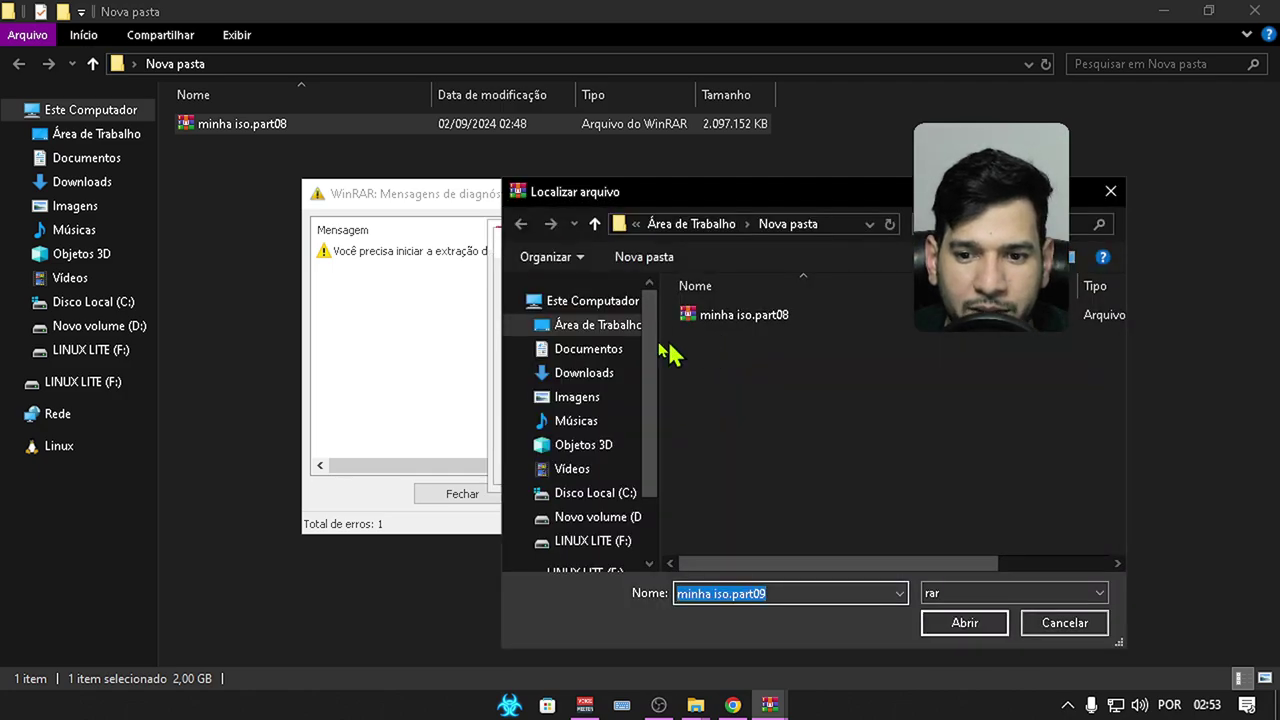
click(598, 378)
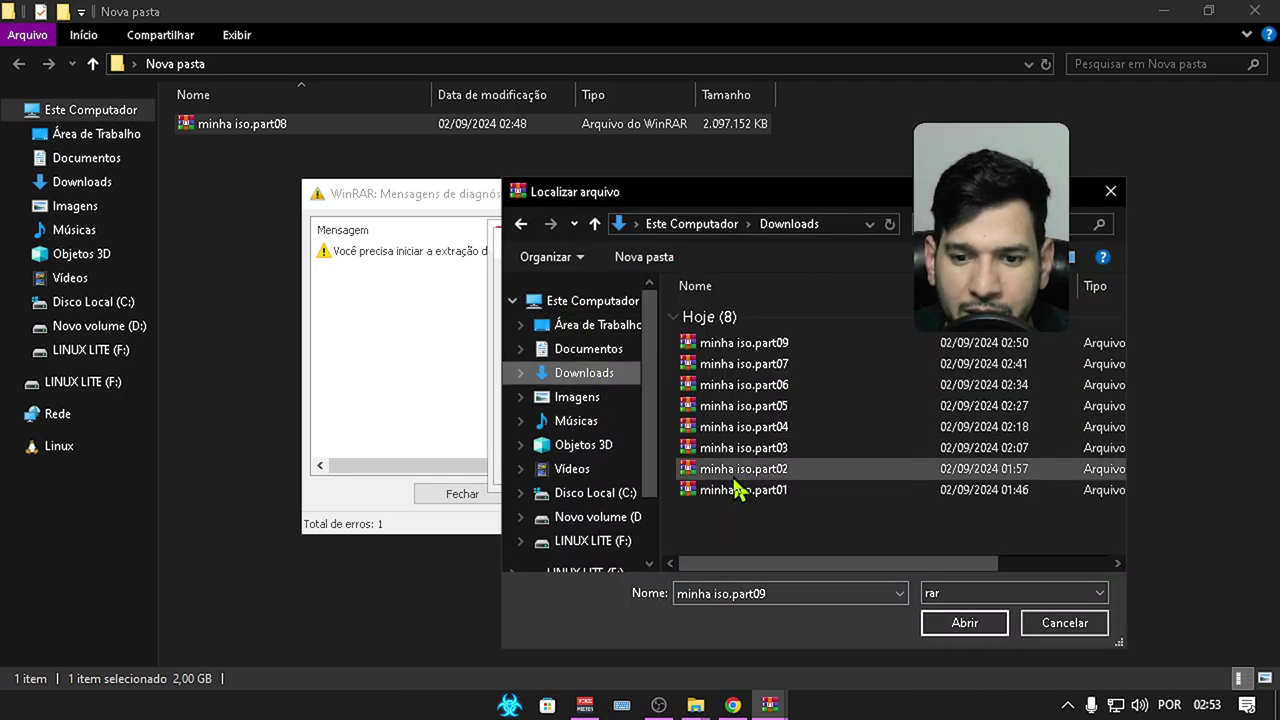
click(738, 346)
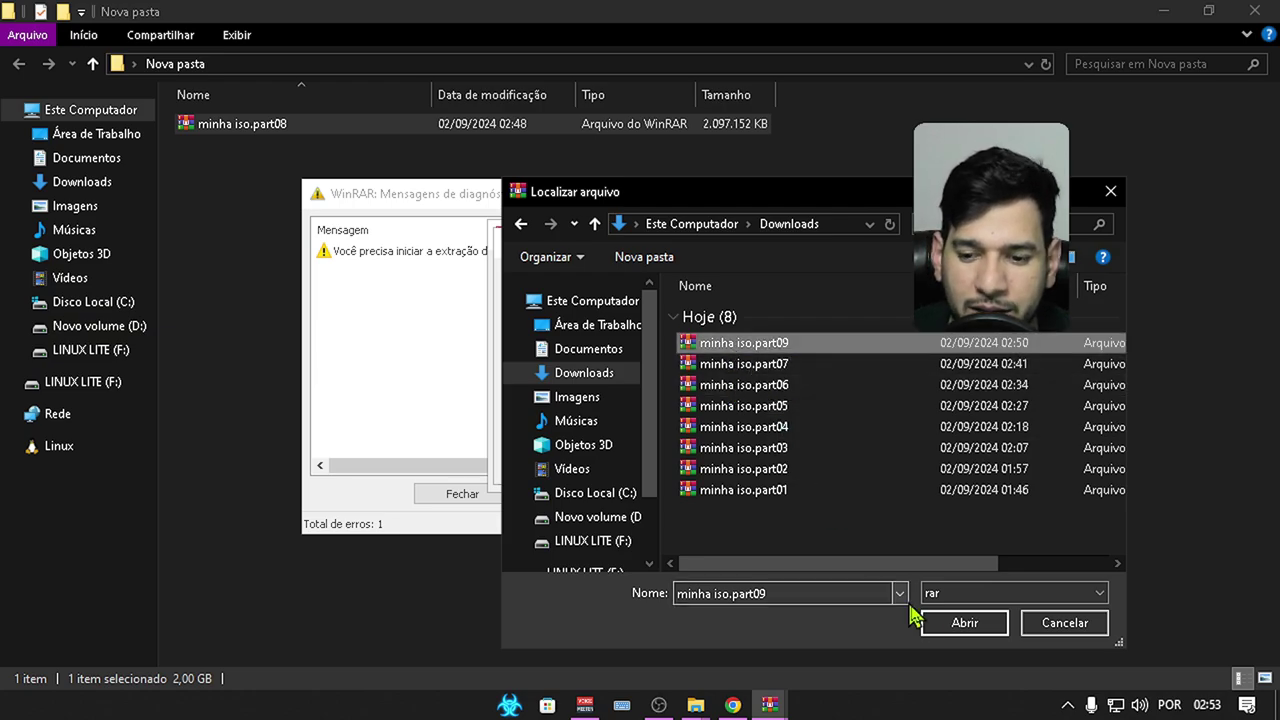
click(960, 624)
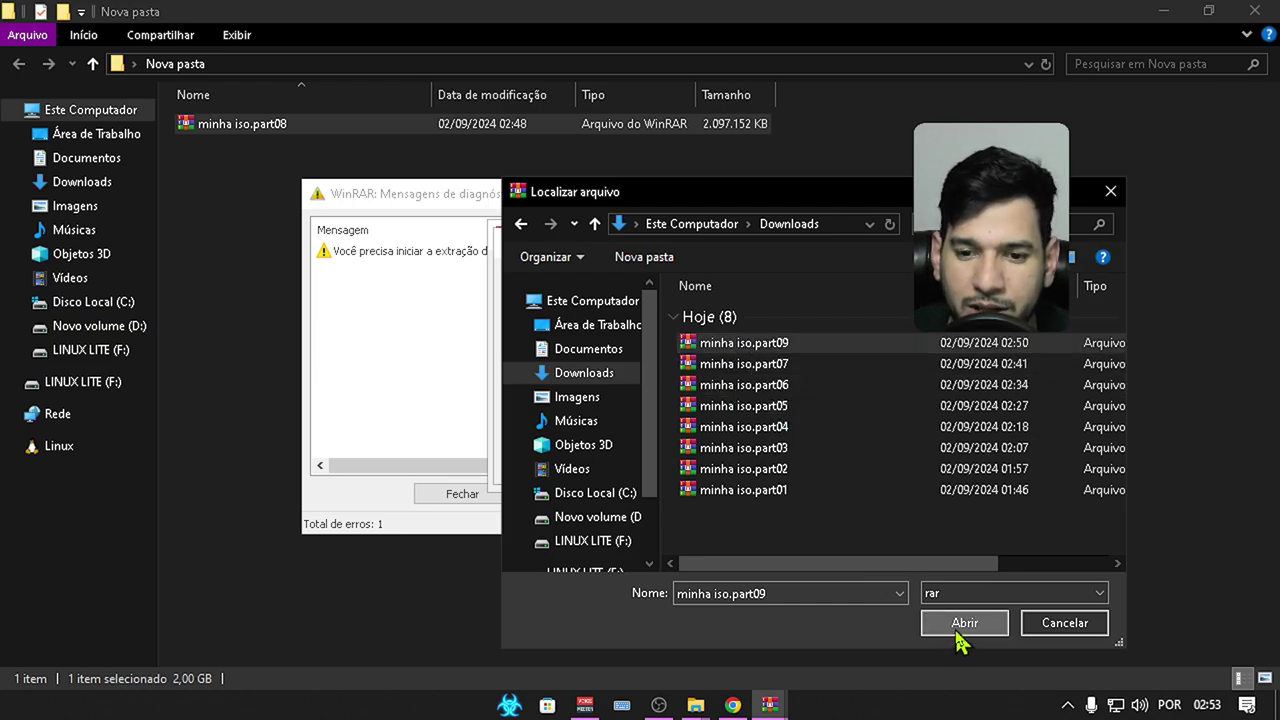
Step: Try to continue the extraction with minha iso.part09 from Downloads as the next volume, and close the diagnostic messages
click(546, 464)
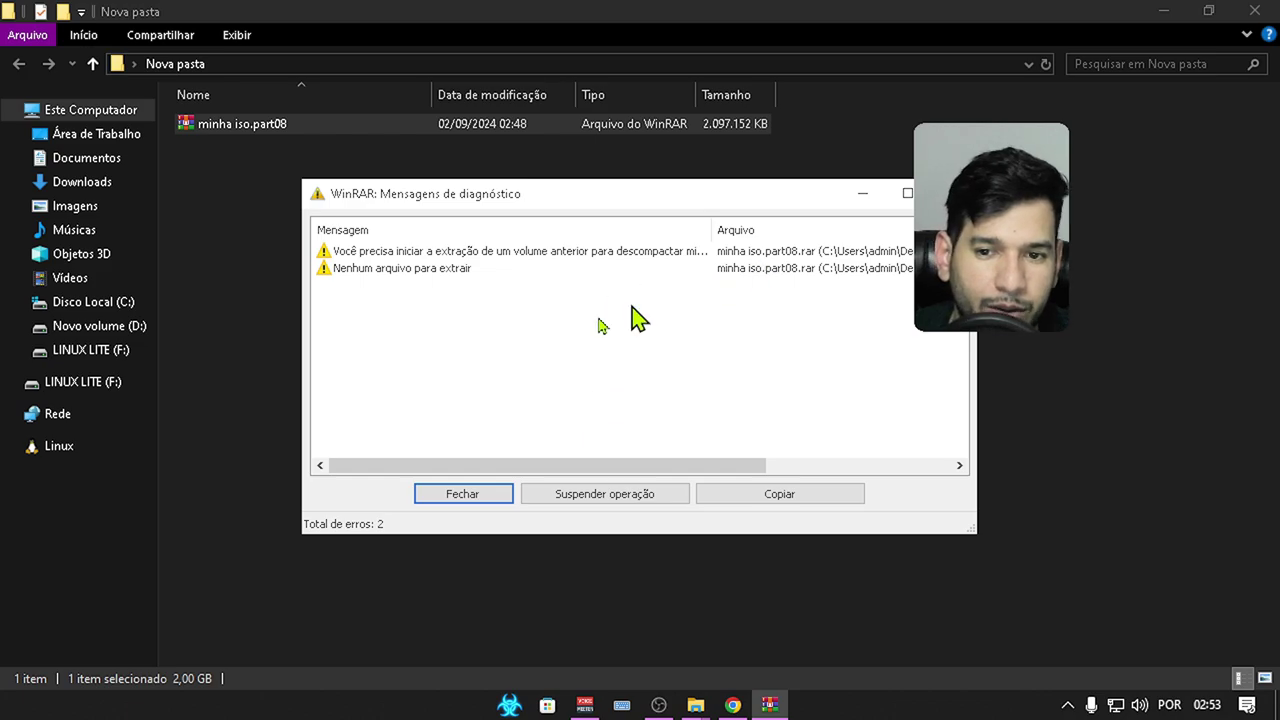
click(432, 497)
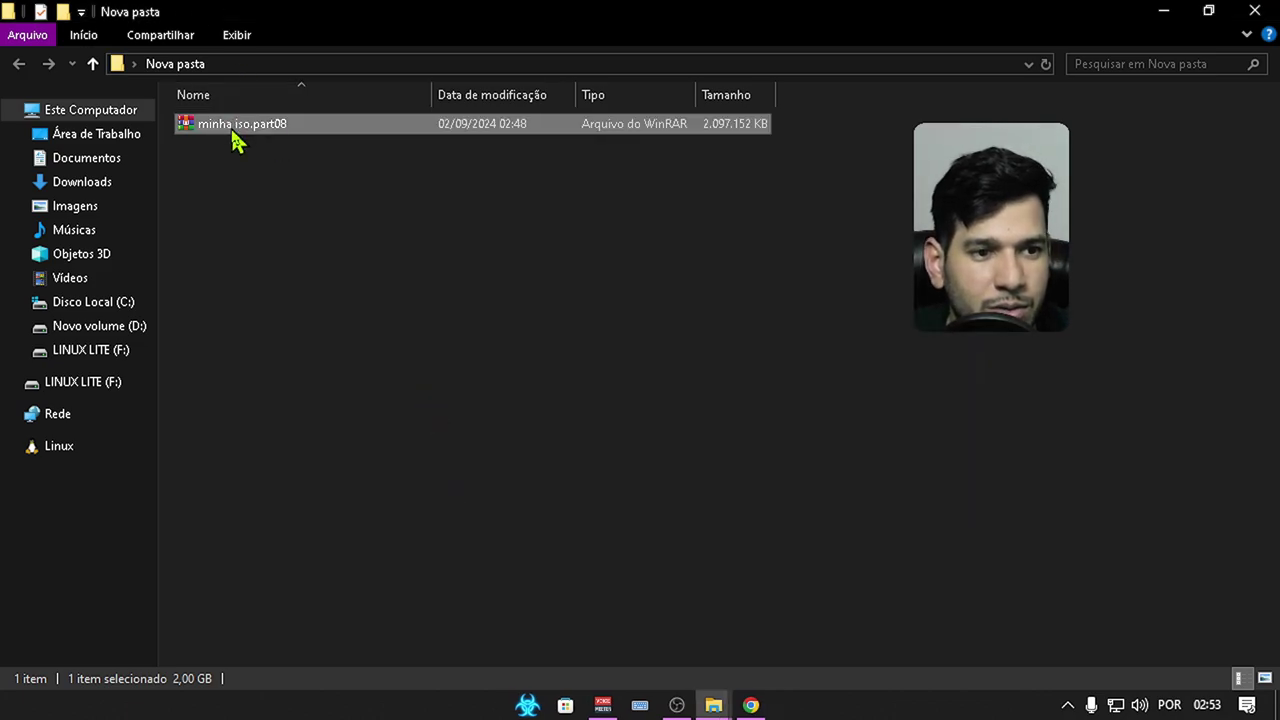
Step: Retry extracting minha iso.part08 in place, supplying minha iso.part09 from Downloads as the next volume, and dismiss the diagnostic messages
right_click(234, 130)
click(306, 266)
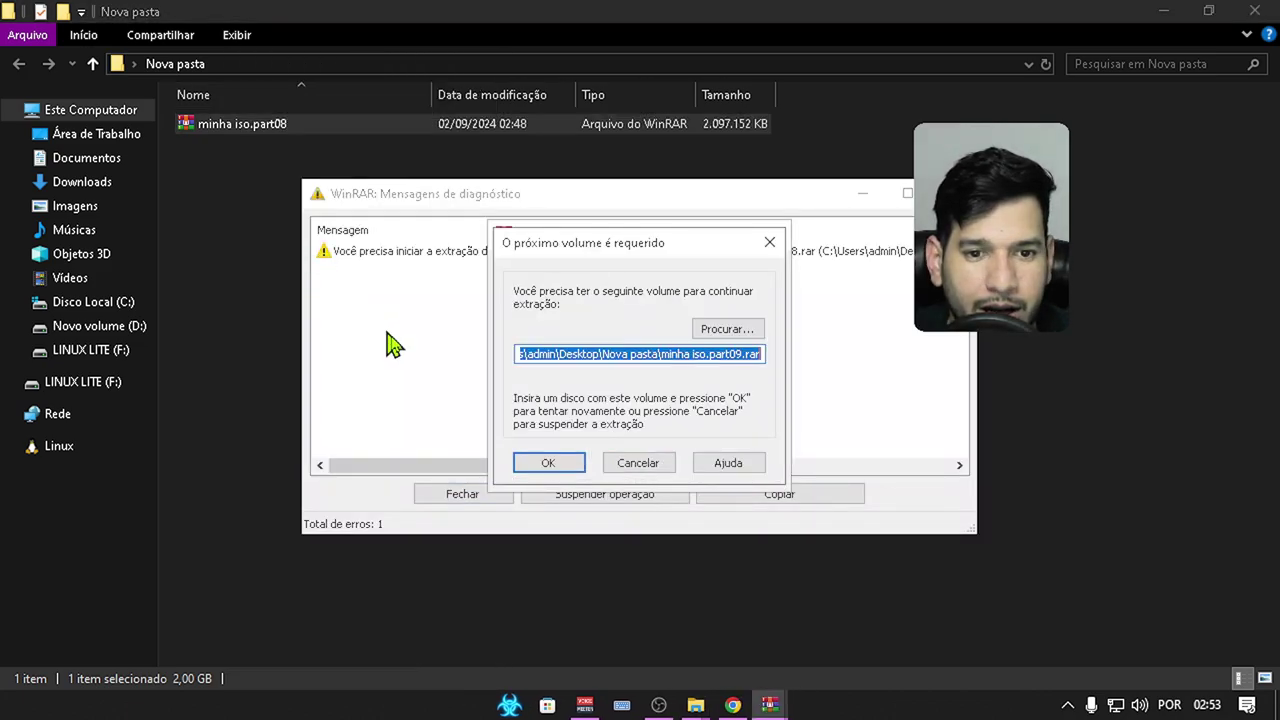
click(732, 338)
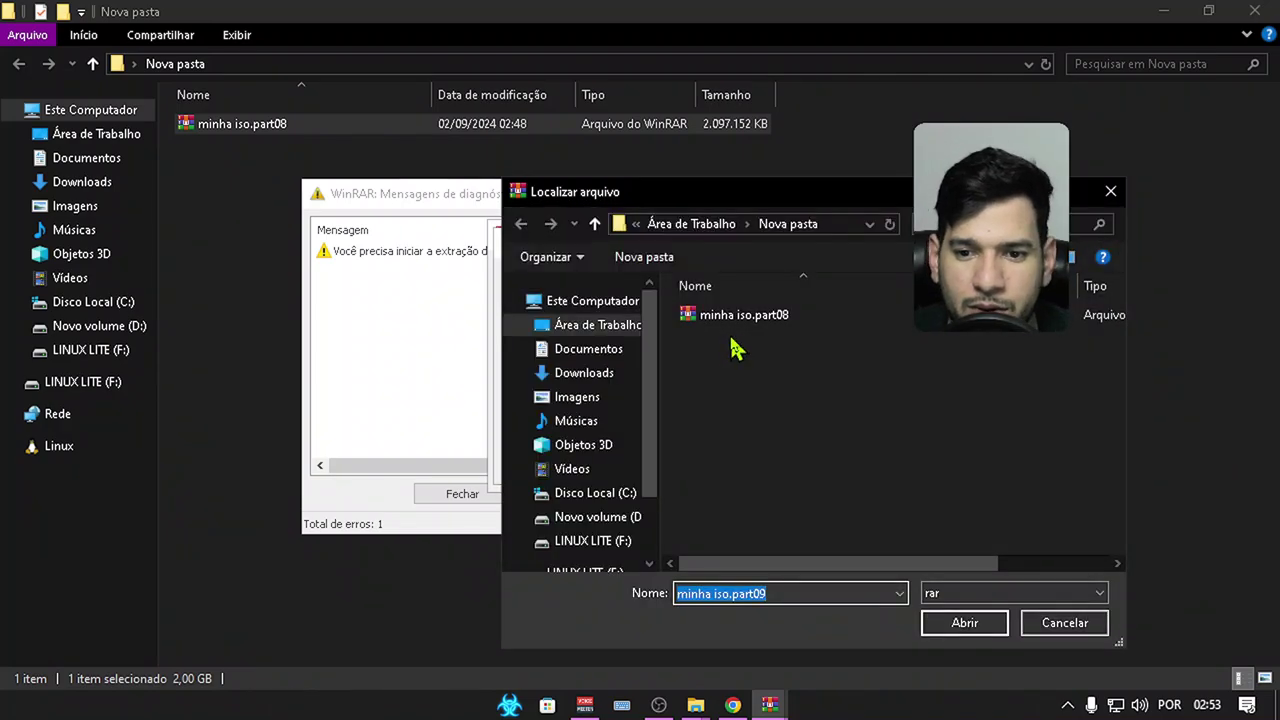
click(584, 376)
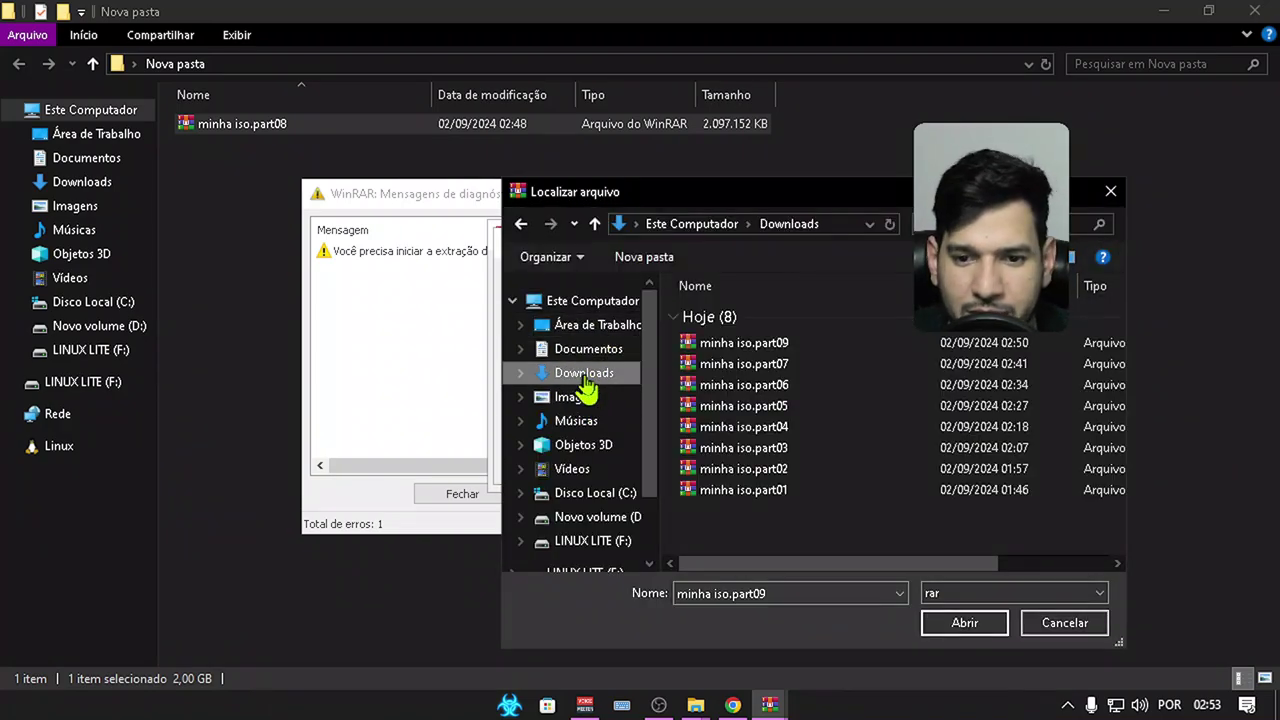
click(766, 350)
click(945, 623)
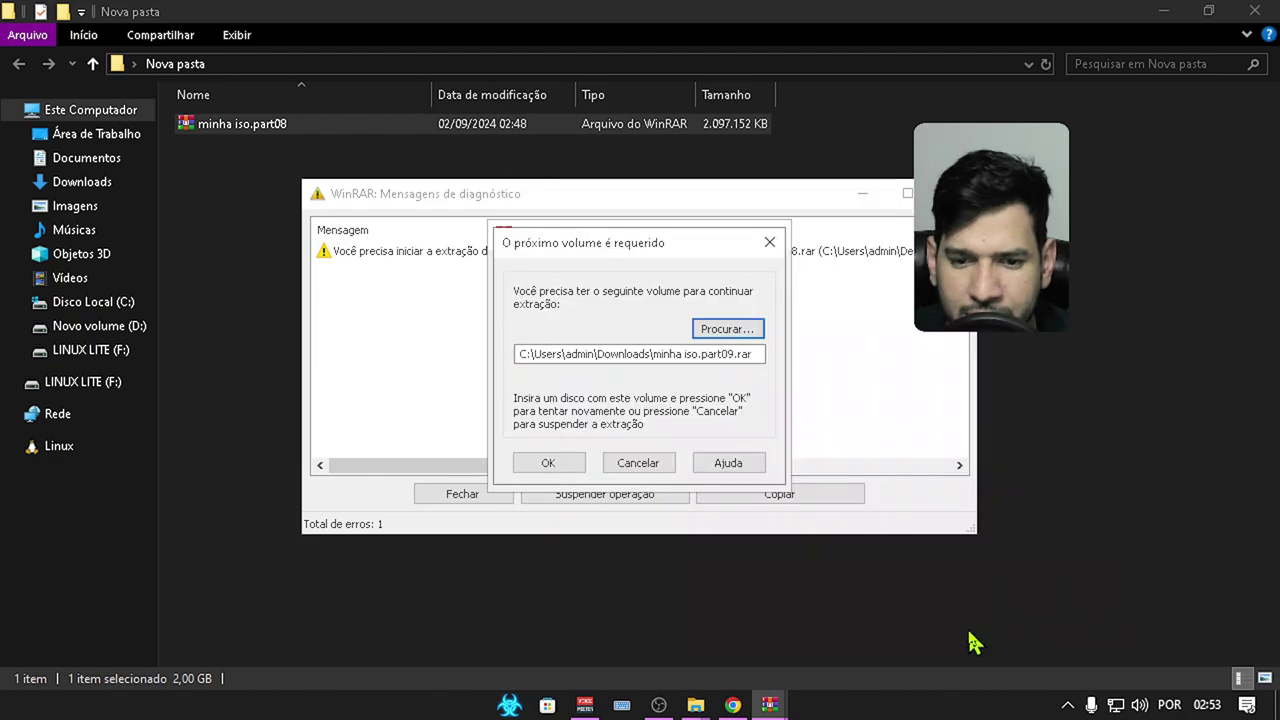
click(549, 463)
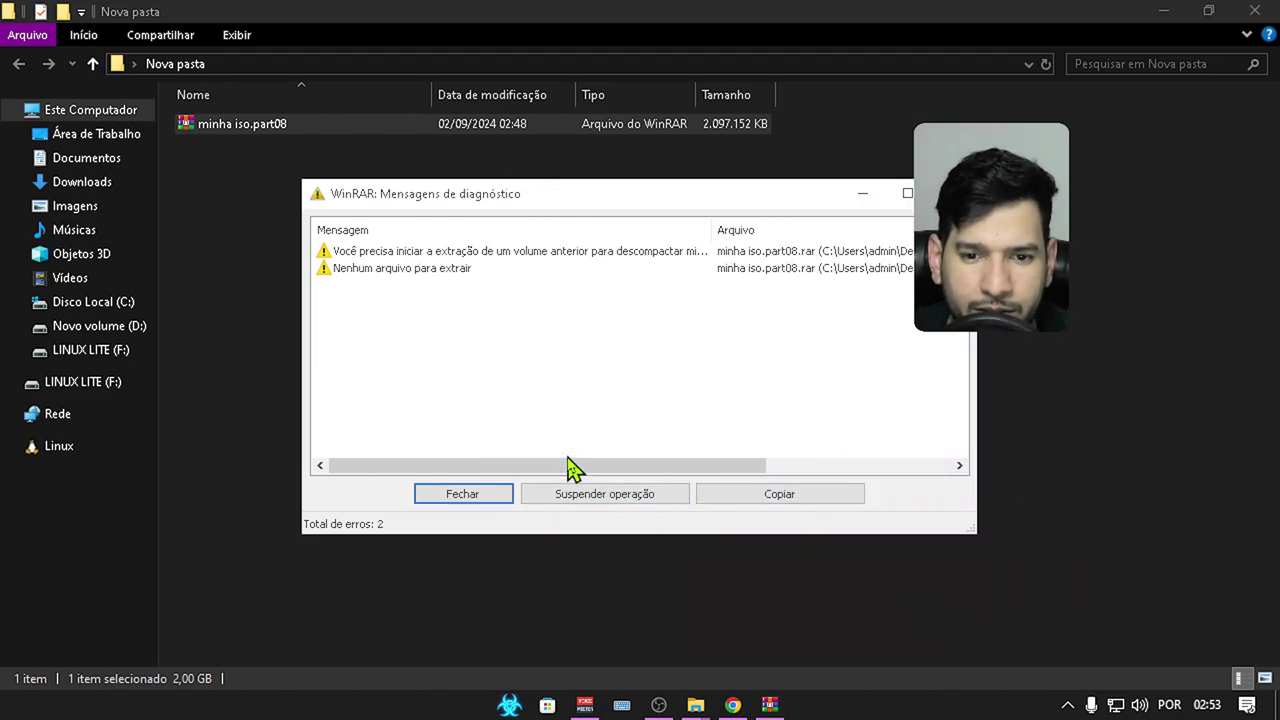
click(478, 498)
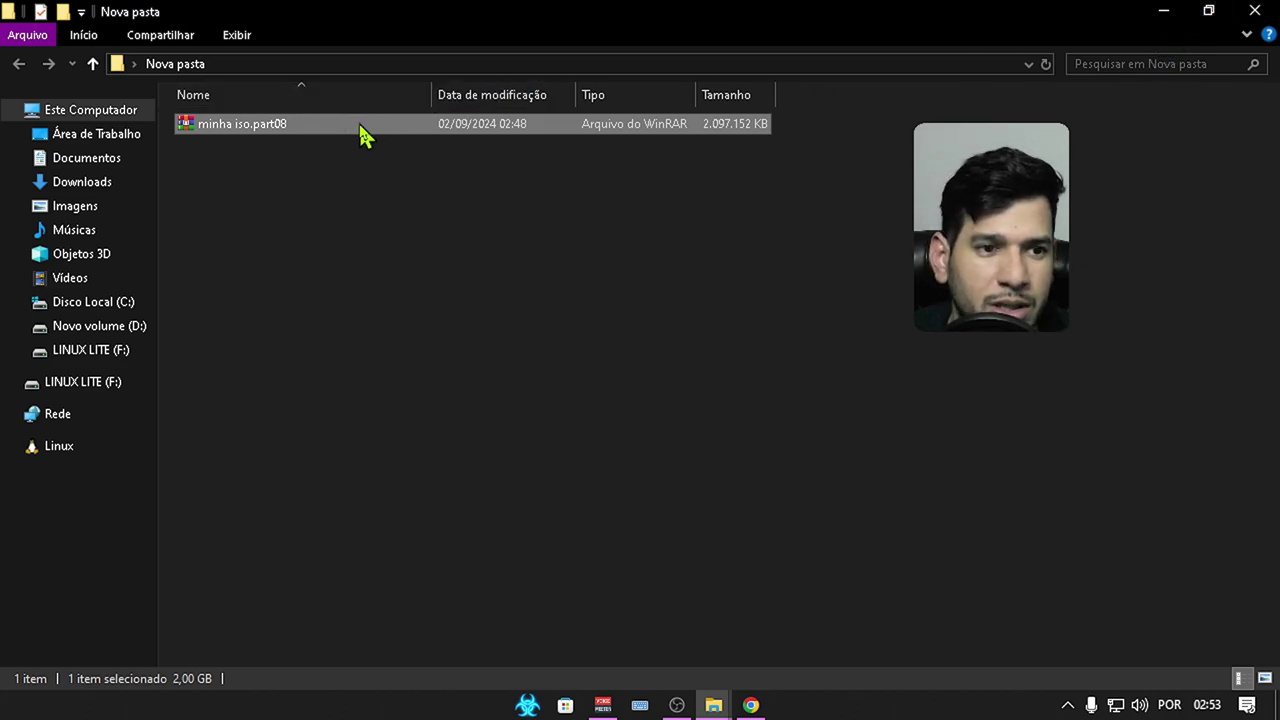
Step: Move minha iso.part08 from Nova pasta back to Downloads and open the Downloads folder
drag(331, 131, 100, 190)
click(97, 190)
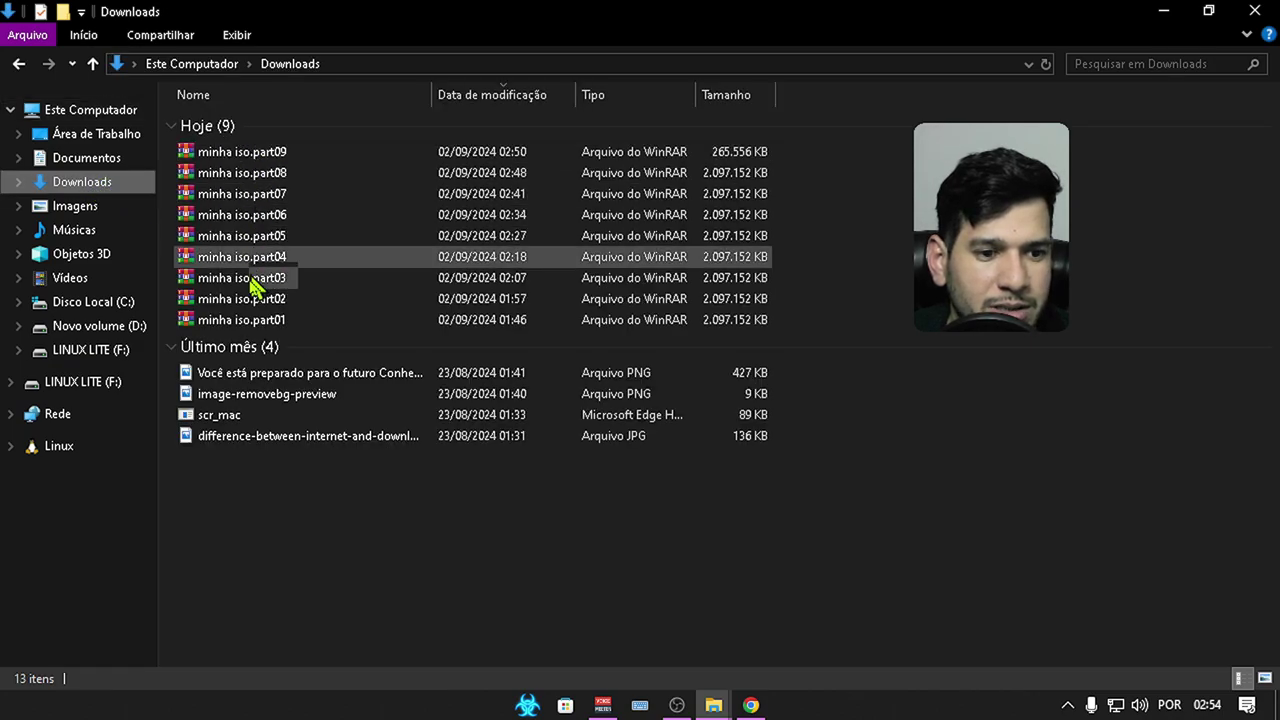
Step: Start extracting the complete split archive into the Downloads folder from its first volume, minha iso.part01
right_click(240, 325)
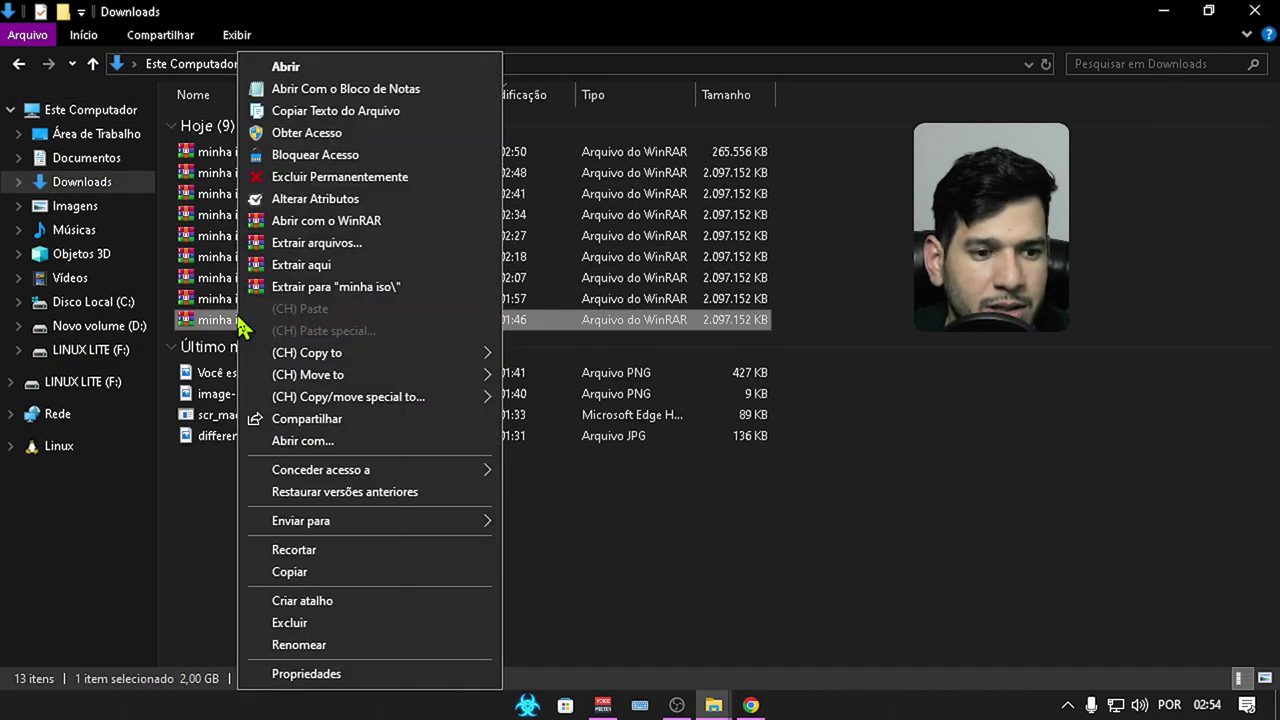
click(252, 261)
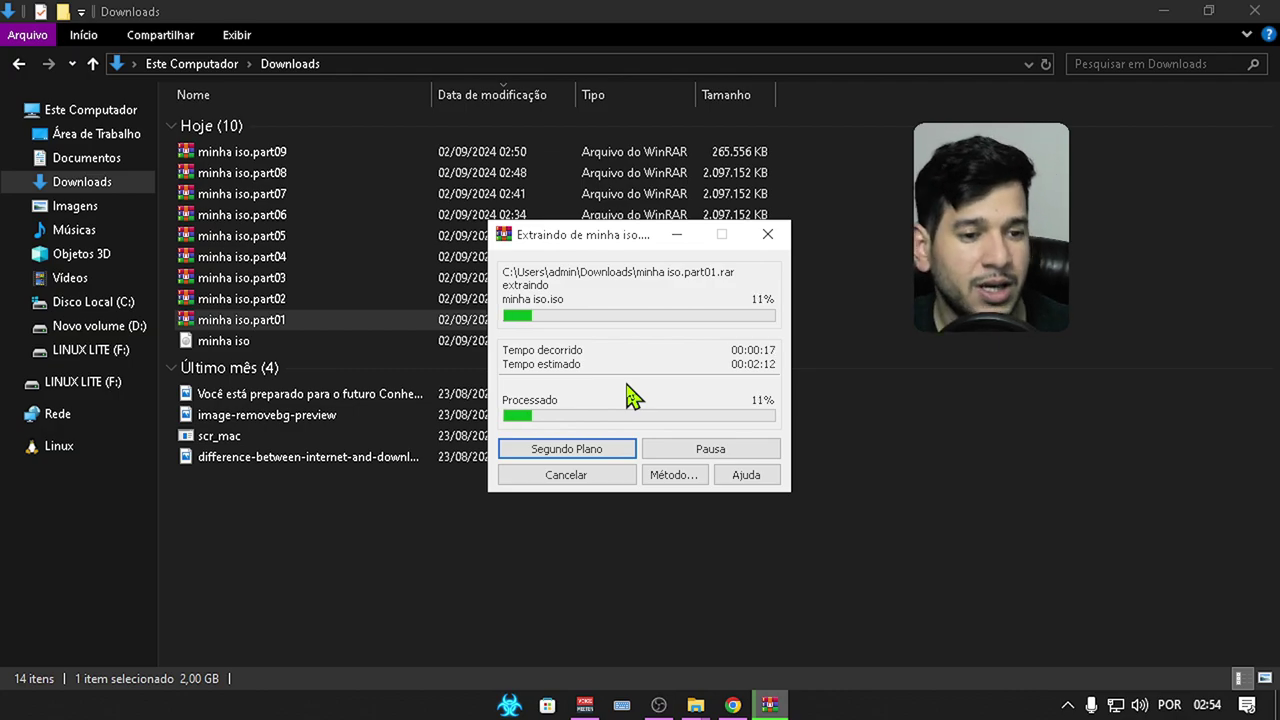
click(274, 238)
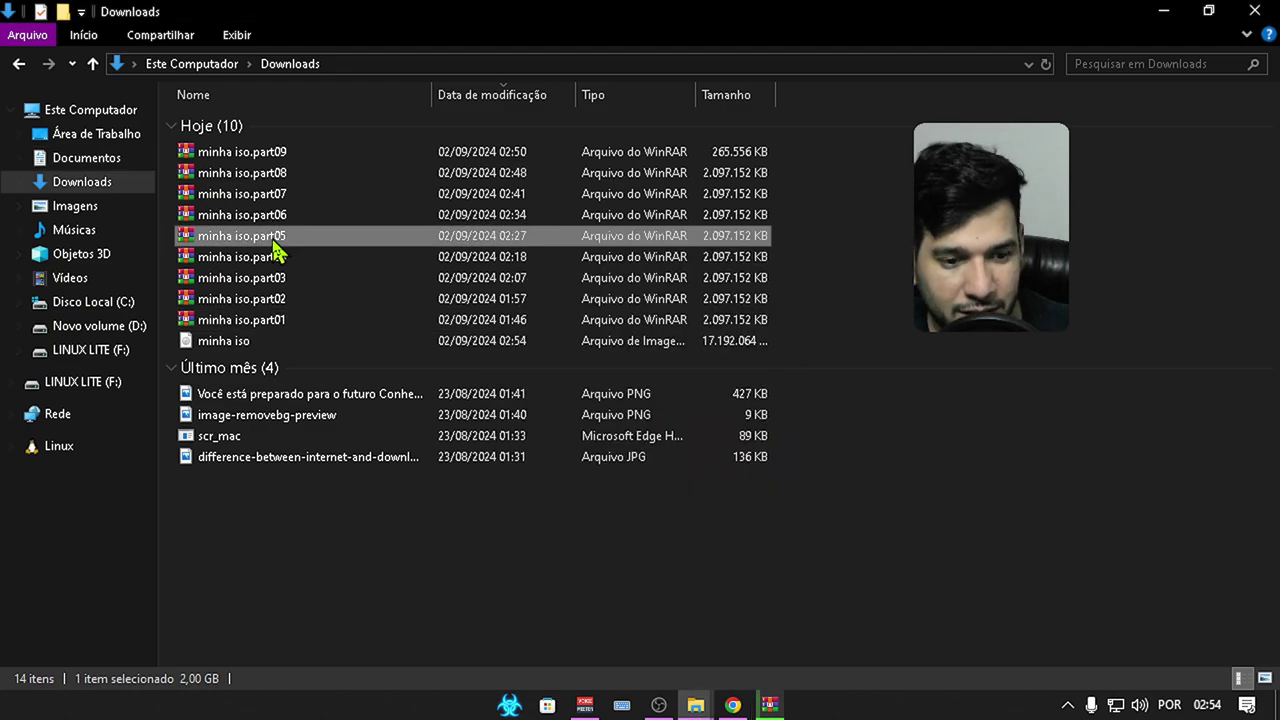
click(265, 156)
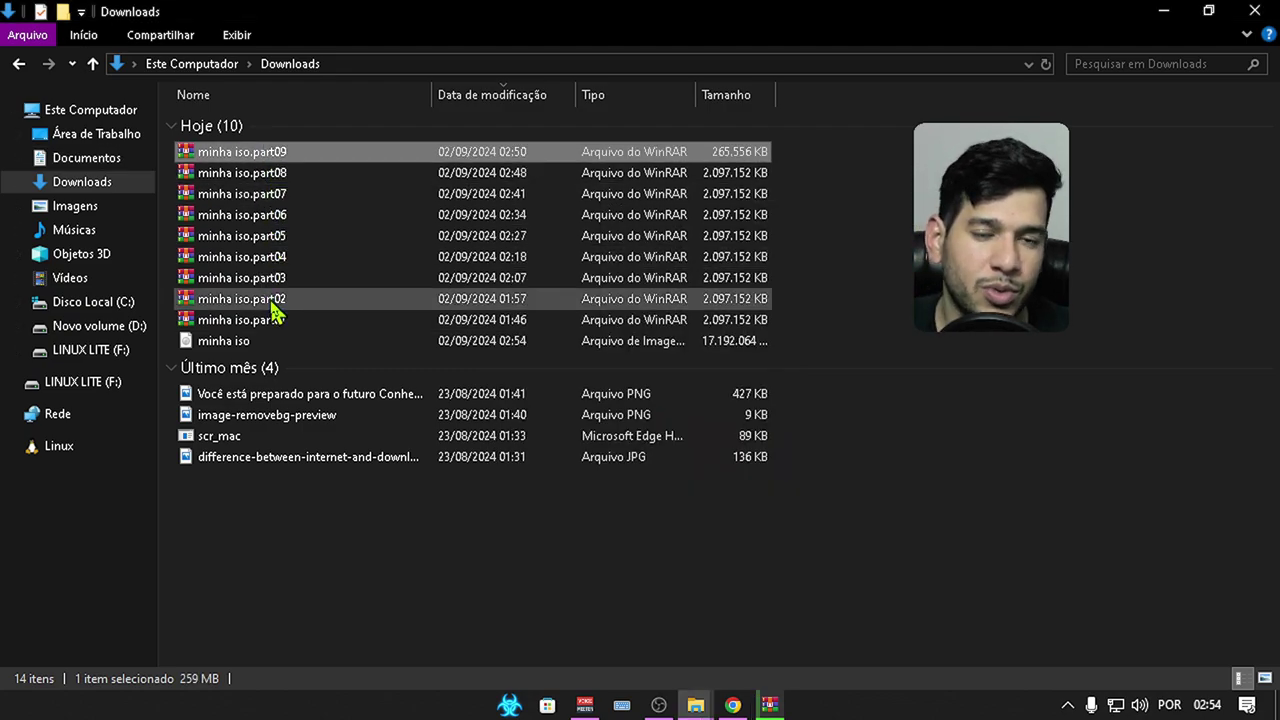